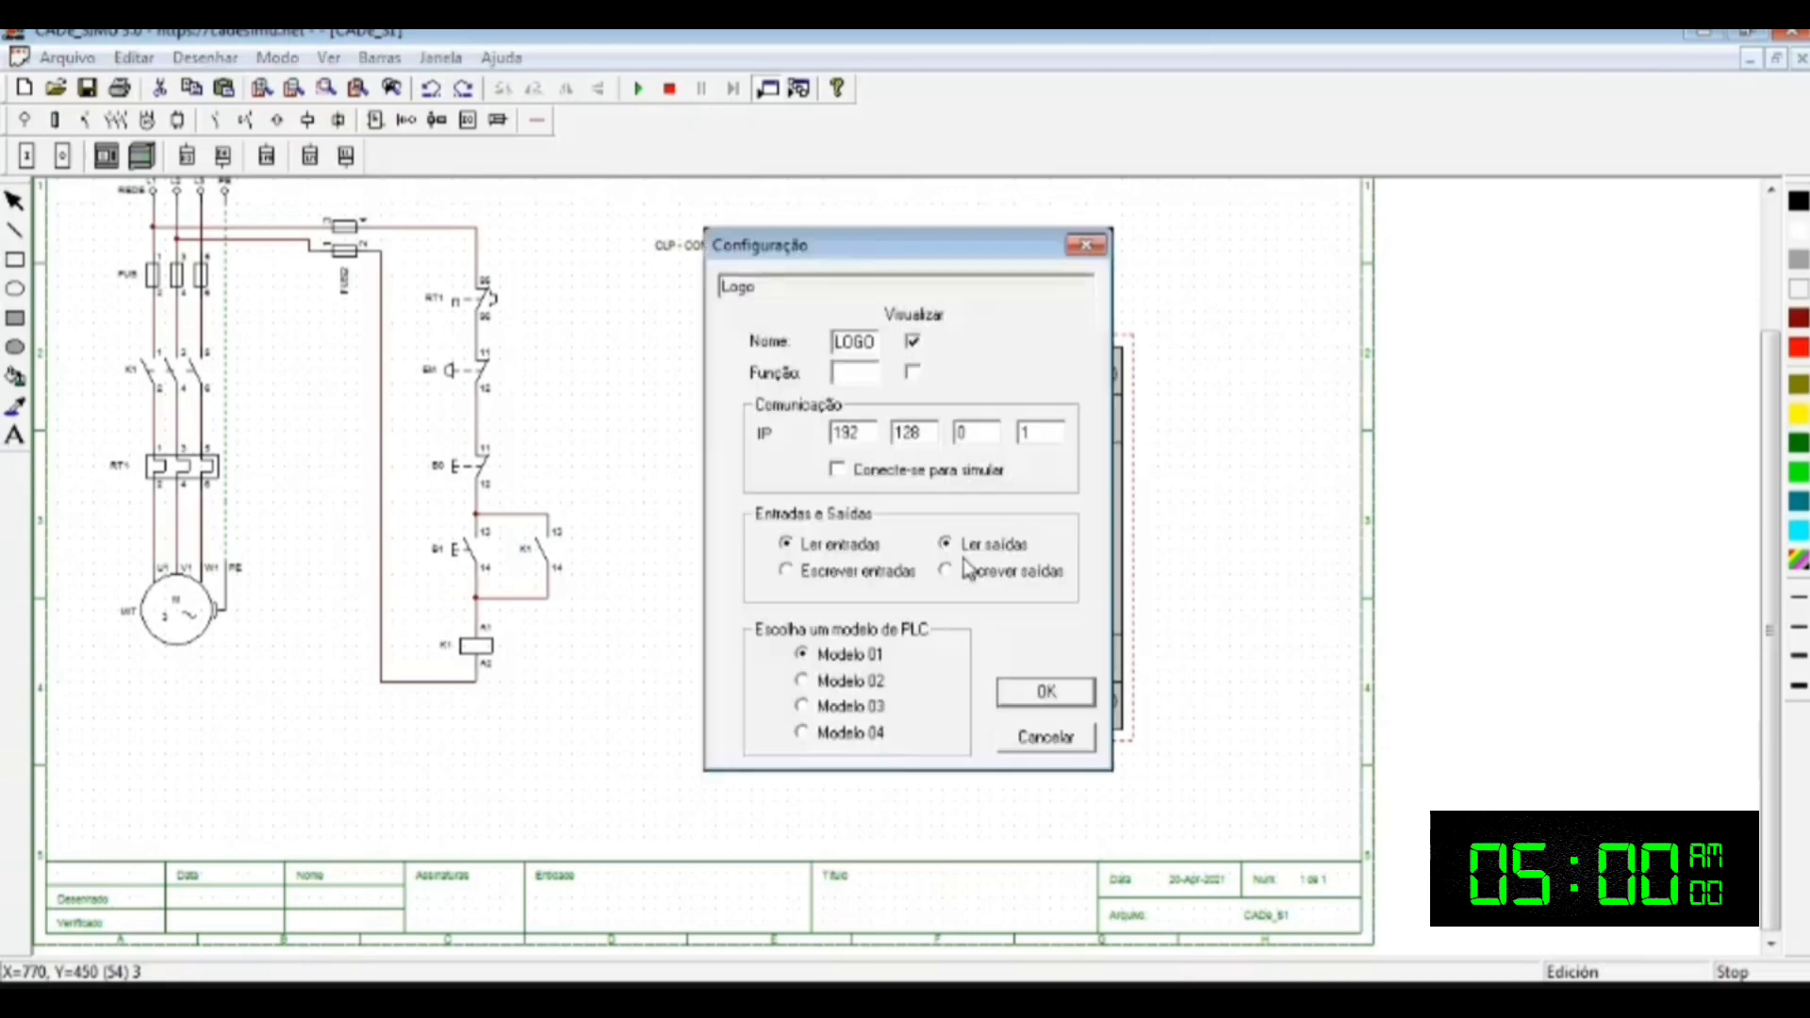
Step: Try the Modelo 02 and Modelo 03 appearances for the LOGO PLC, applying each to the drawing
click(869, 685)
click(1060, 699)
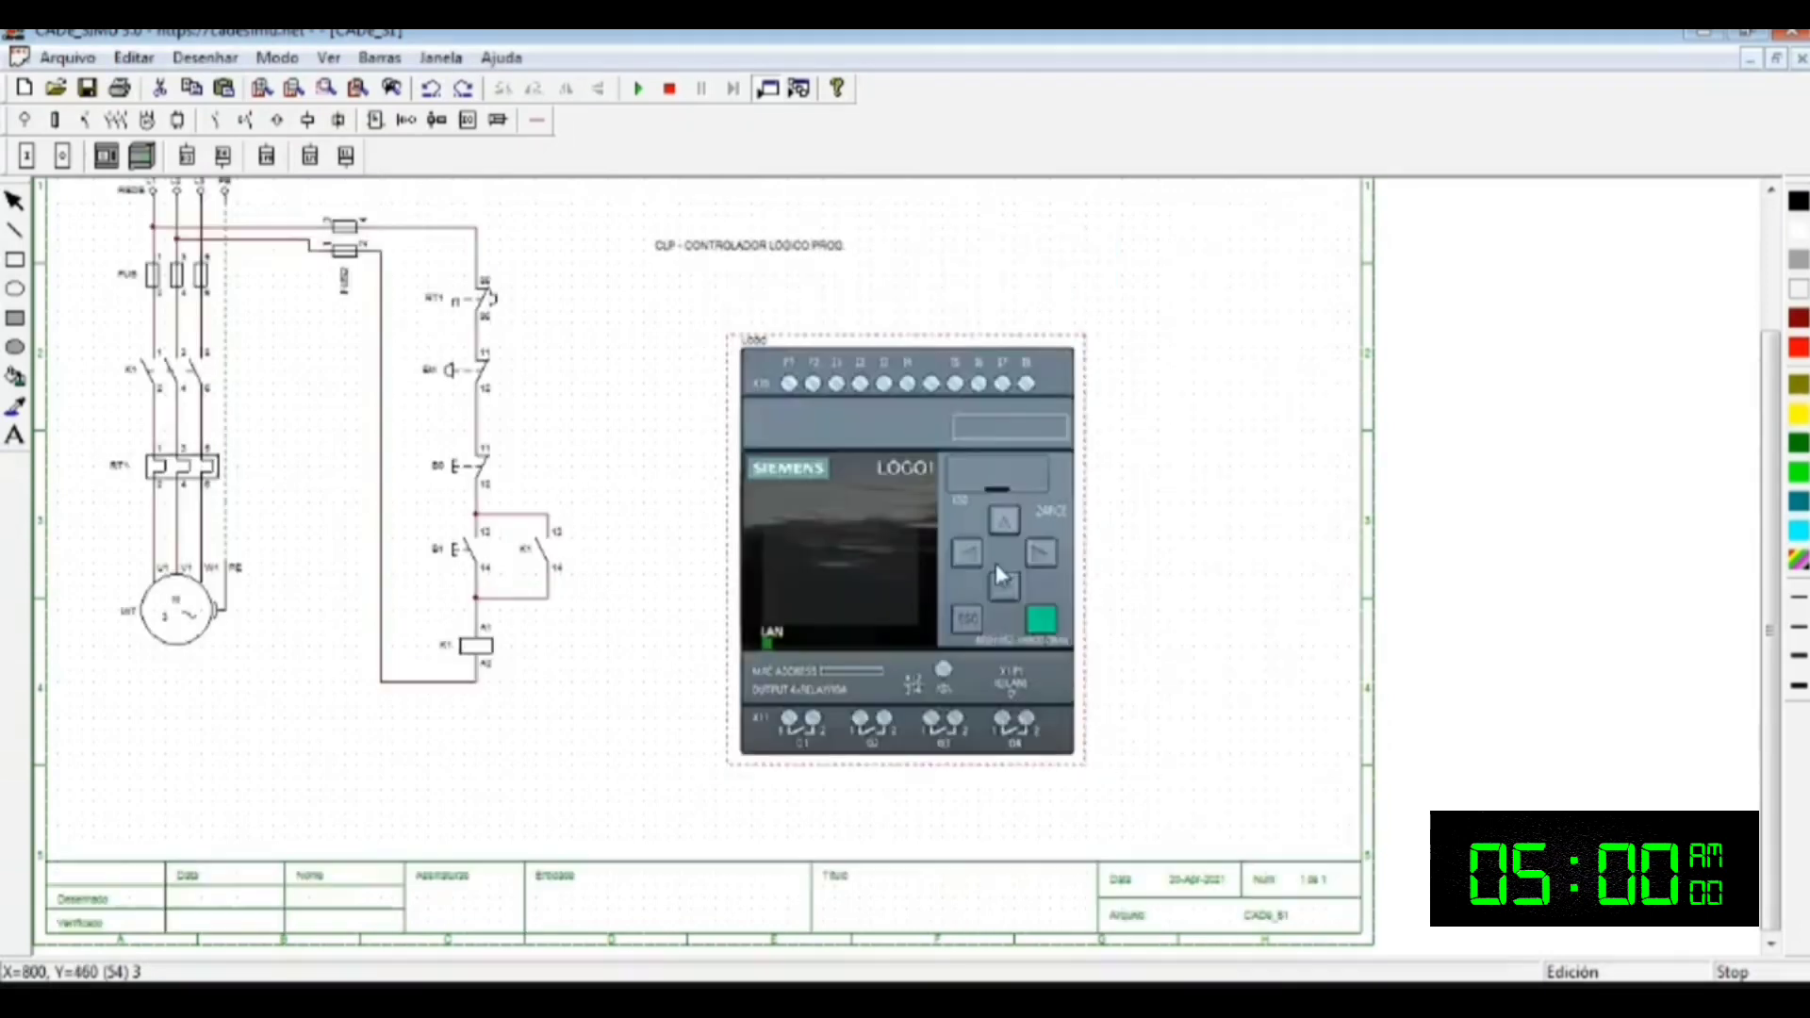
double_click(875, 558)
click(806, 706)
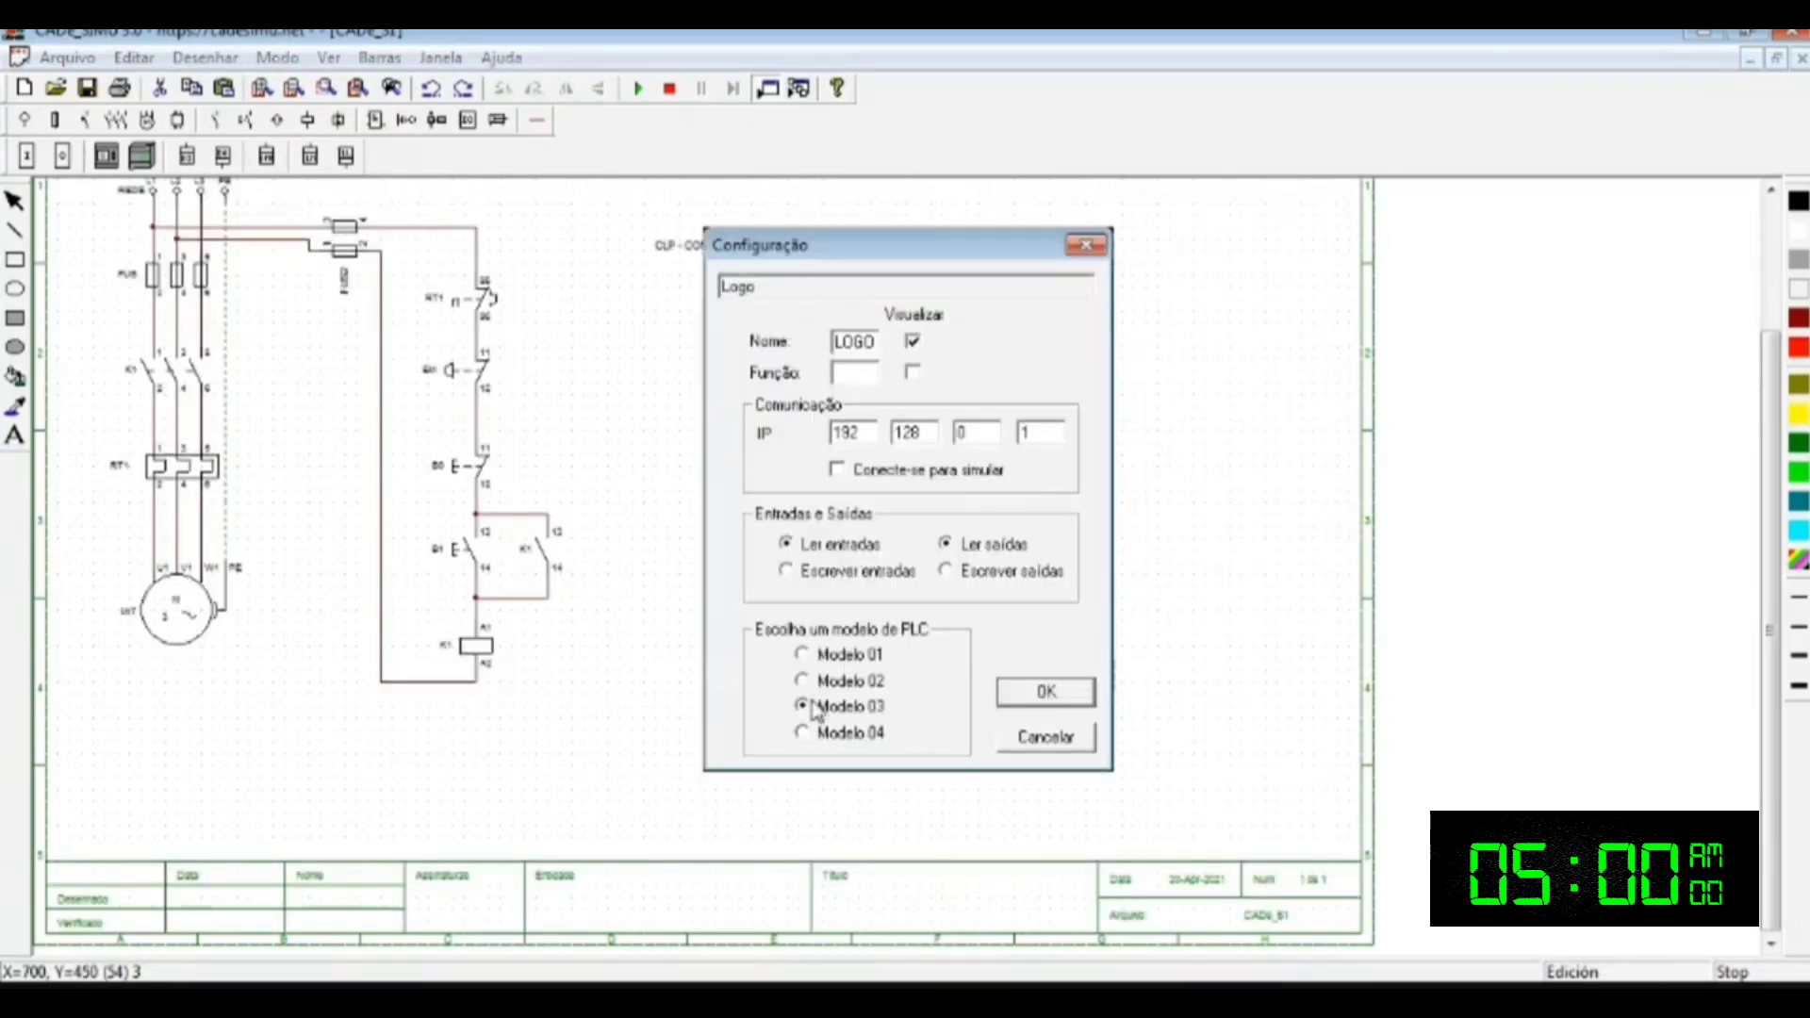
click(1046, 694)
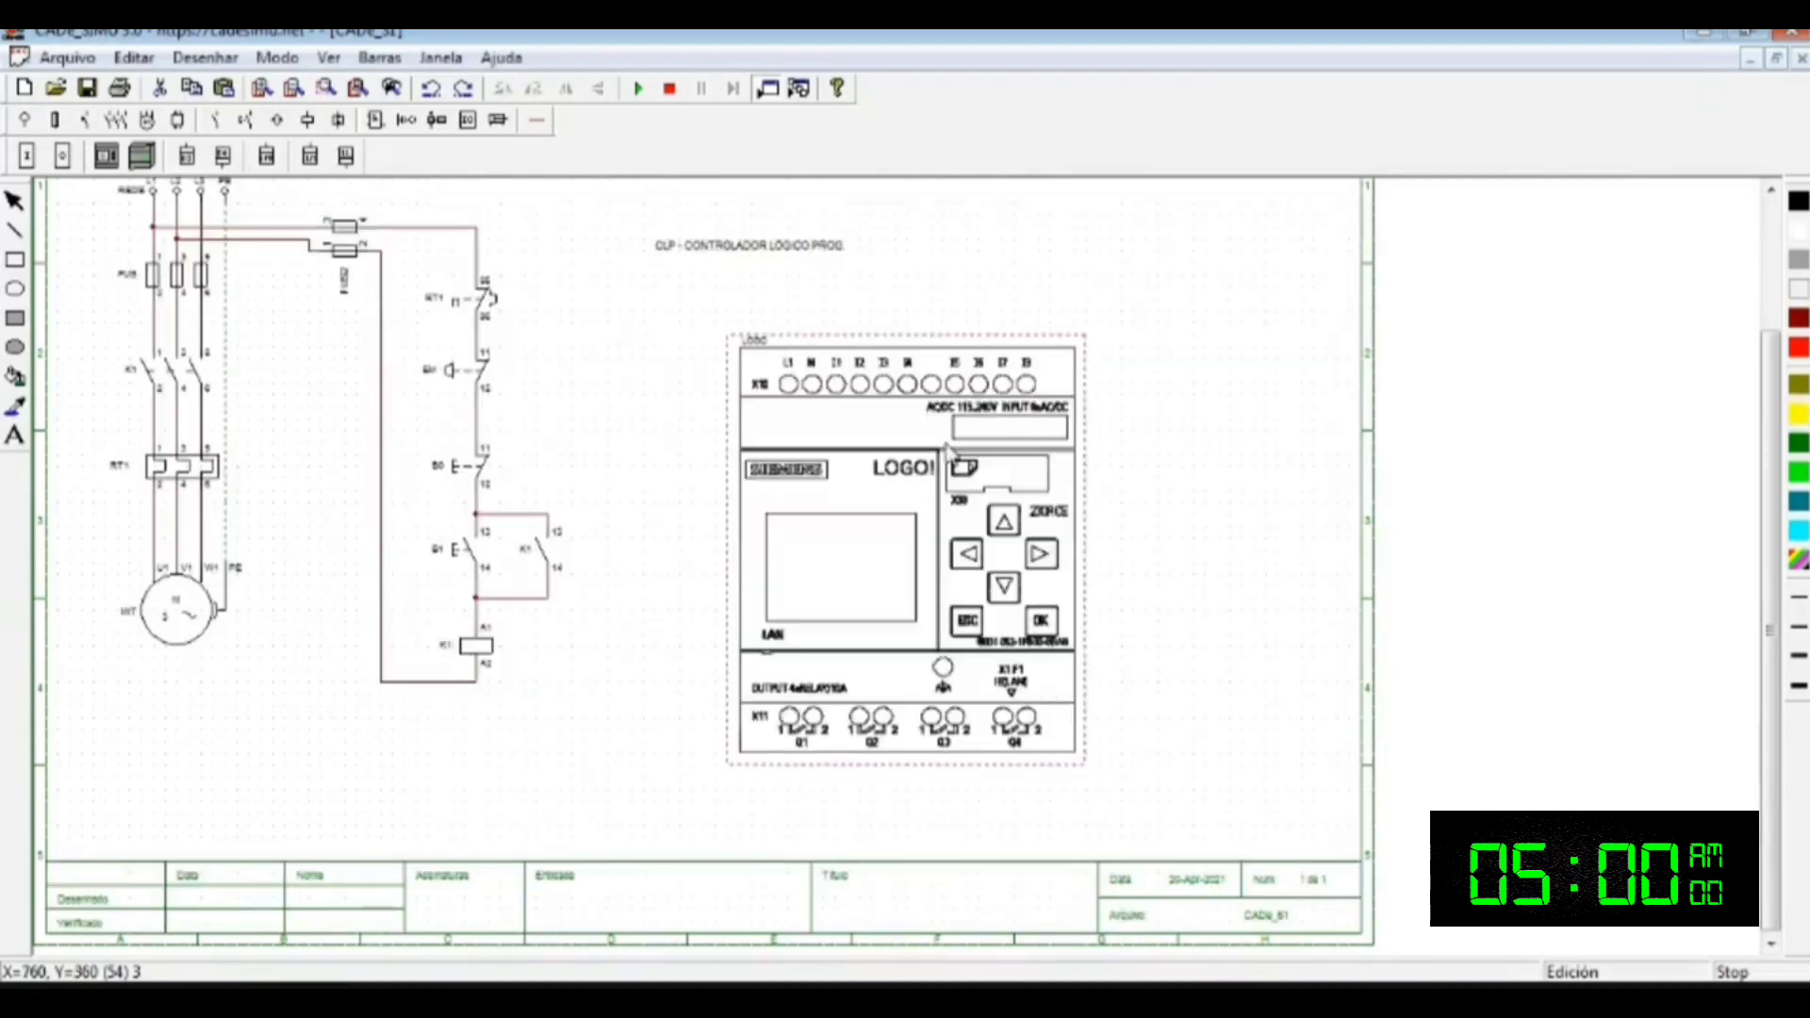
Step: Set the LOGO PLC to Modelo 04 and shift it slightly up and closer to the control circuit
double_click(1034, 590)
click(842, 733)
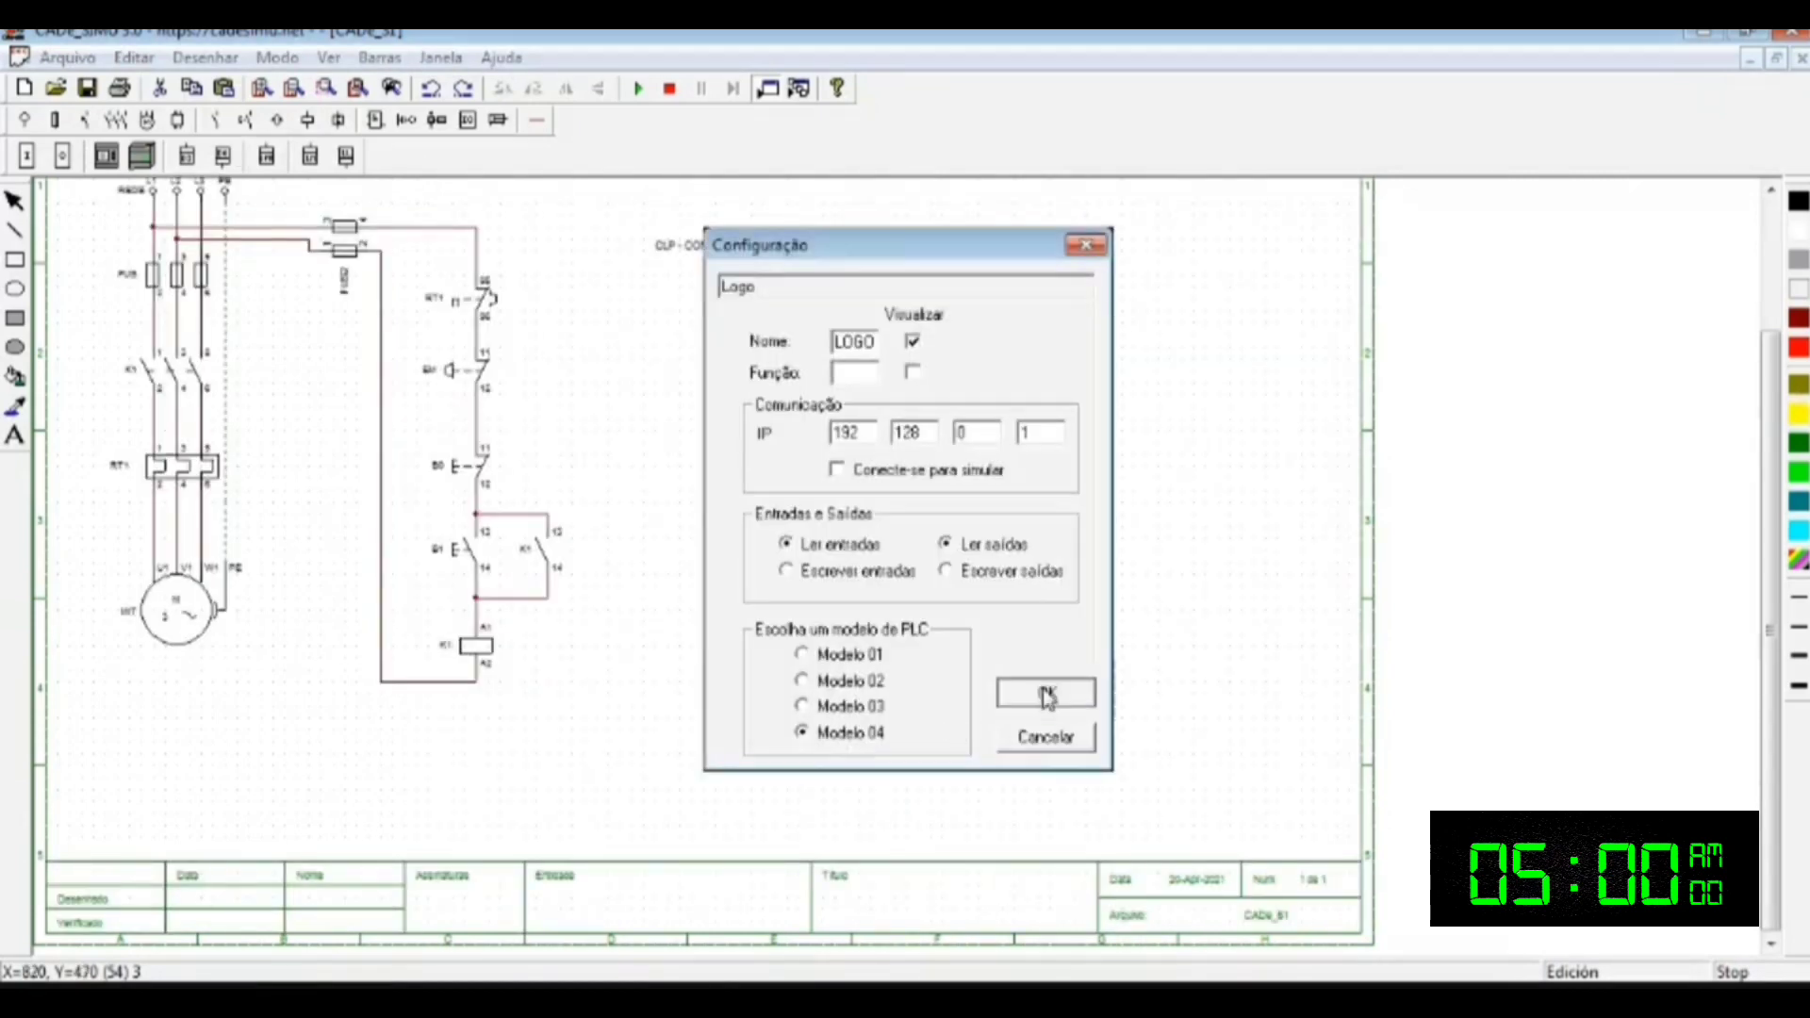
click(1042, 689)
scroll(976, 629, up, 2)
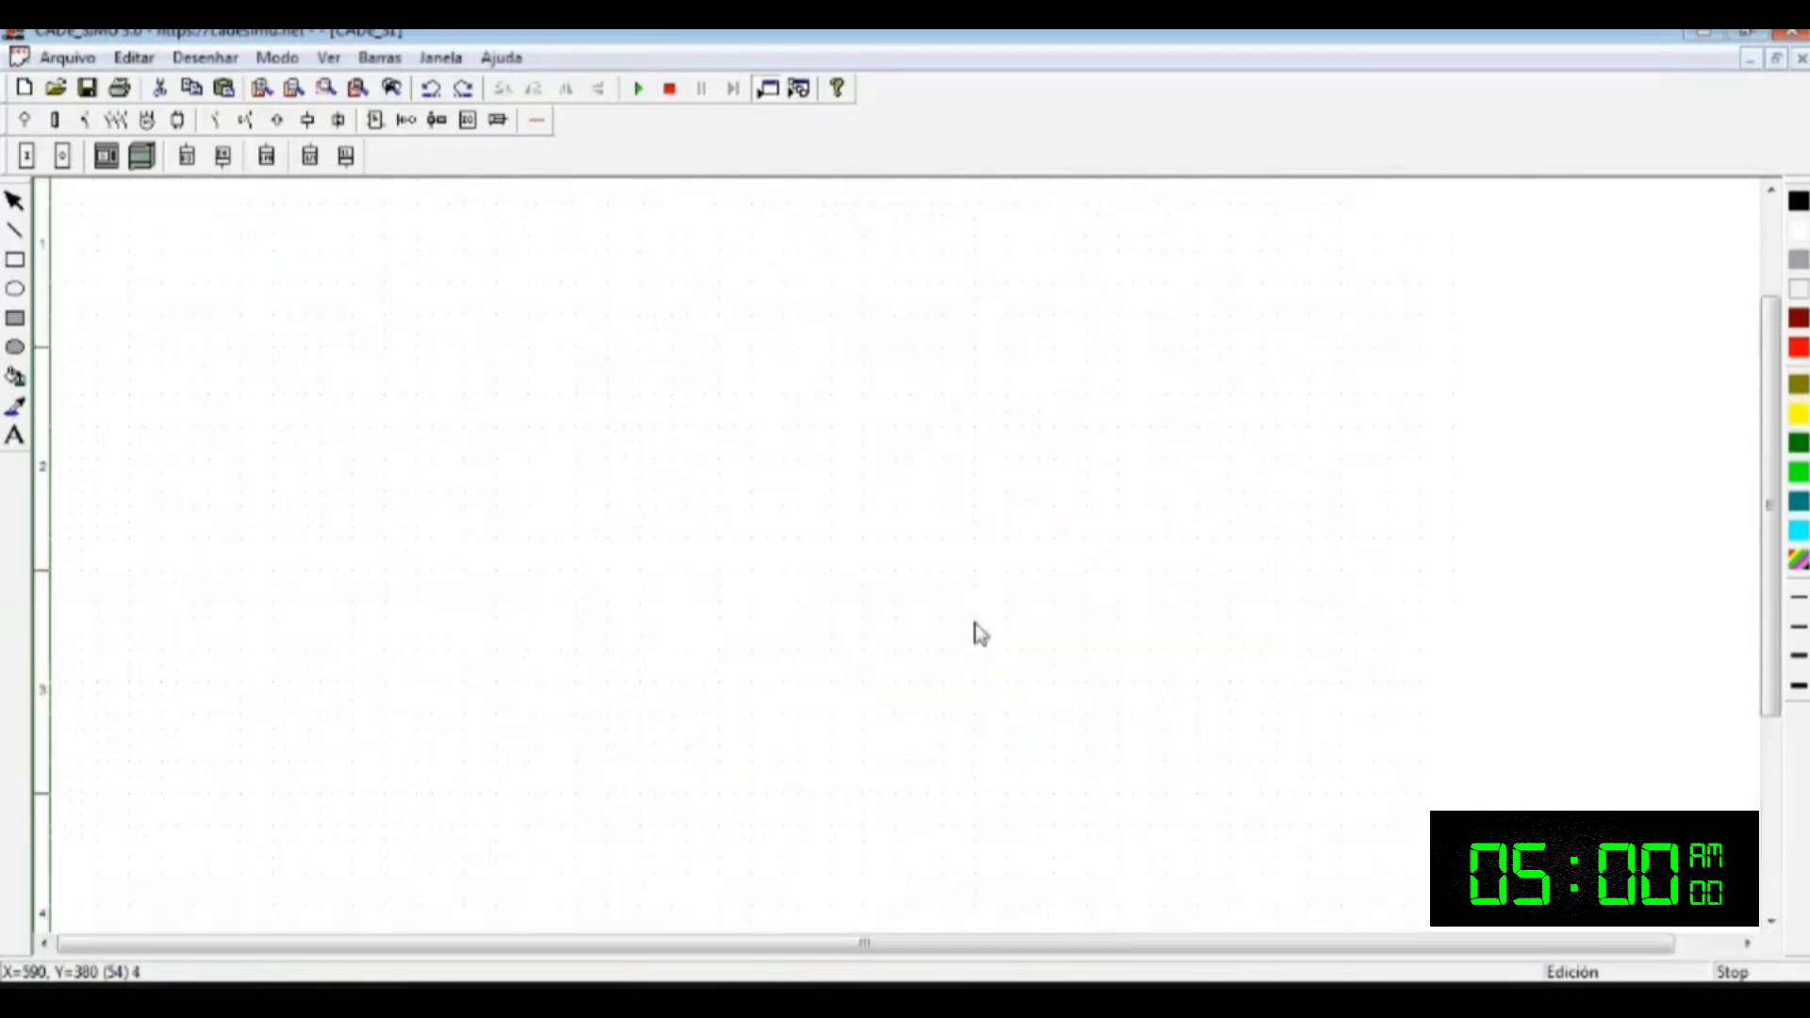
drag(1470, 726, 1359, 669)
Step: Examine the LOGO PLC up close, including its supply and input terminals, display and keys, and relay output terminals
scroll(1261, 565, down, 3)
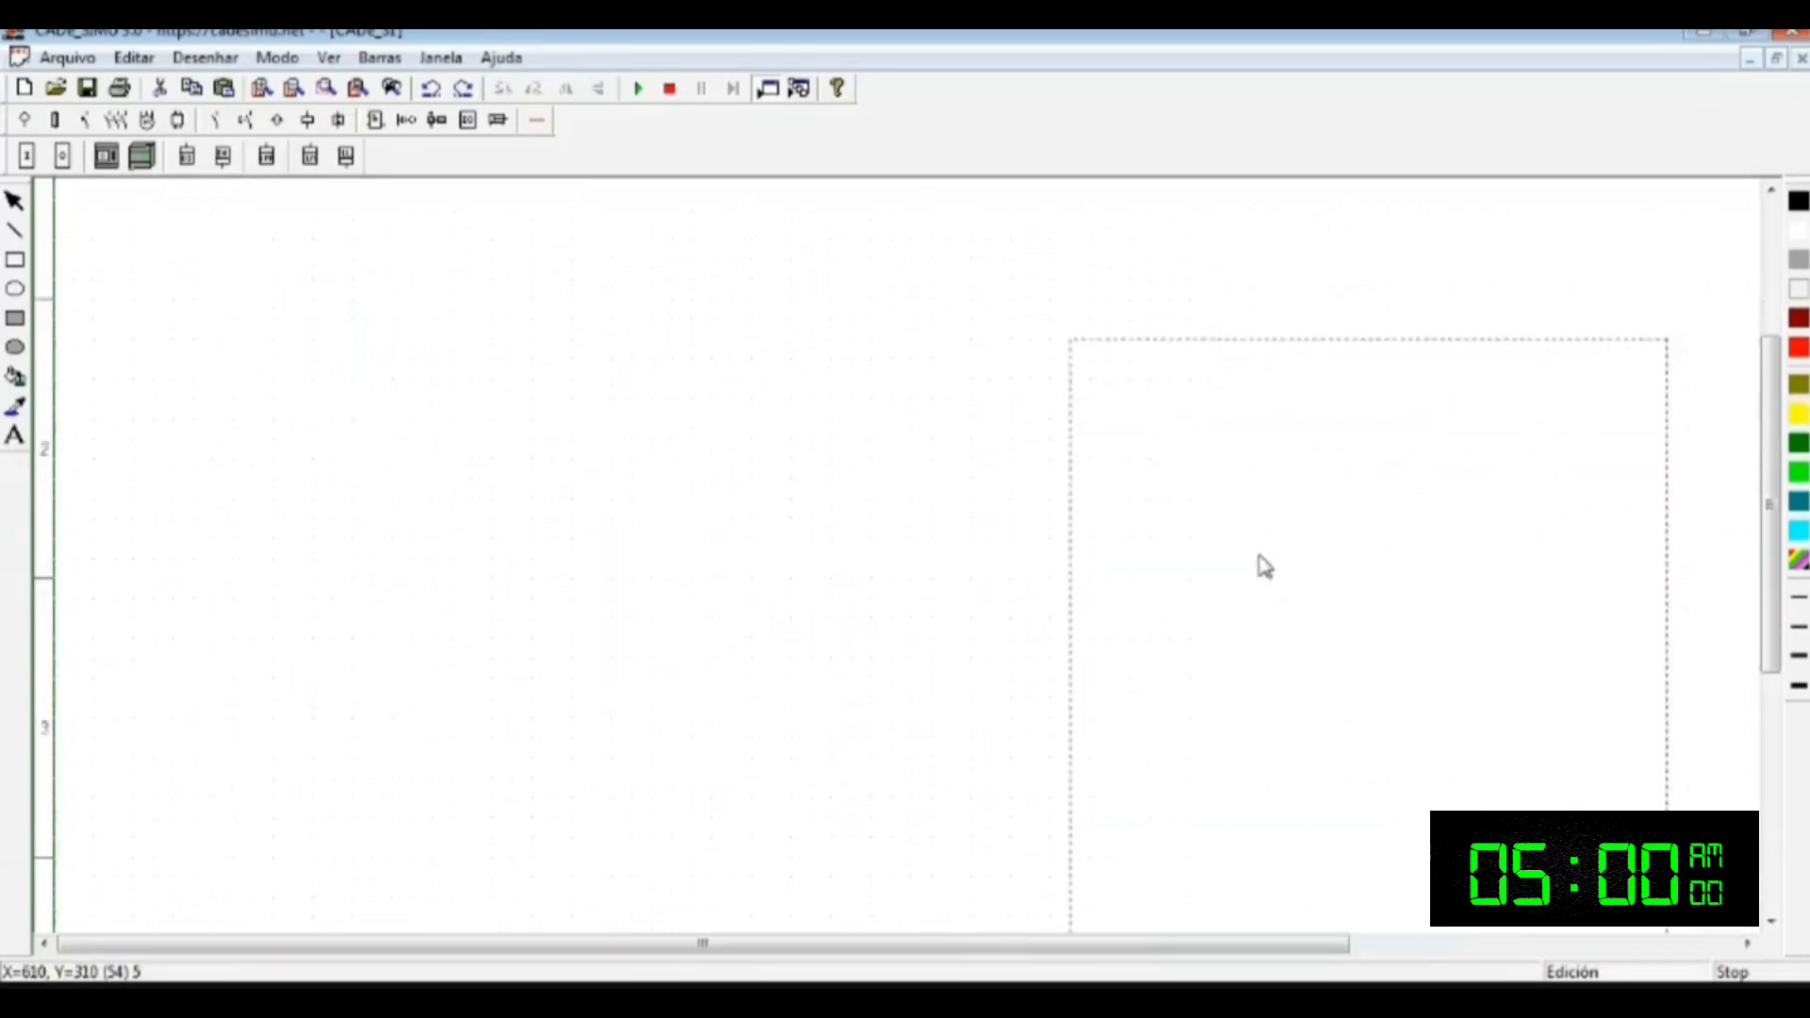
drag(1068, 942, 1357, 886)
scroll(1242, 615, down, 2)
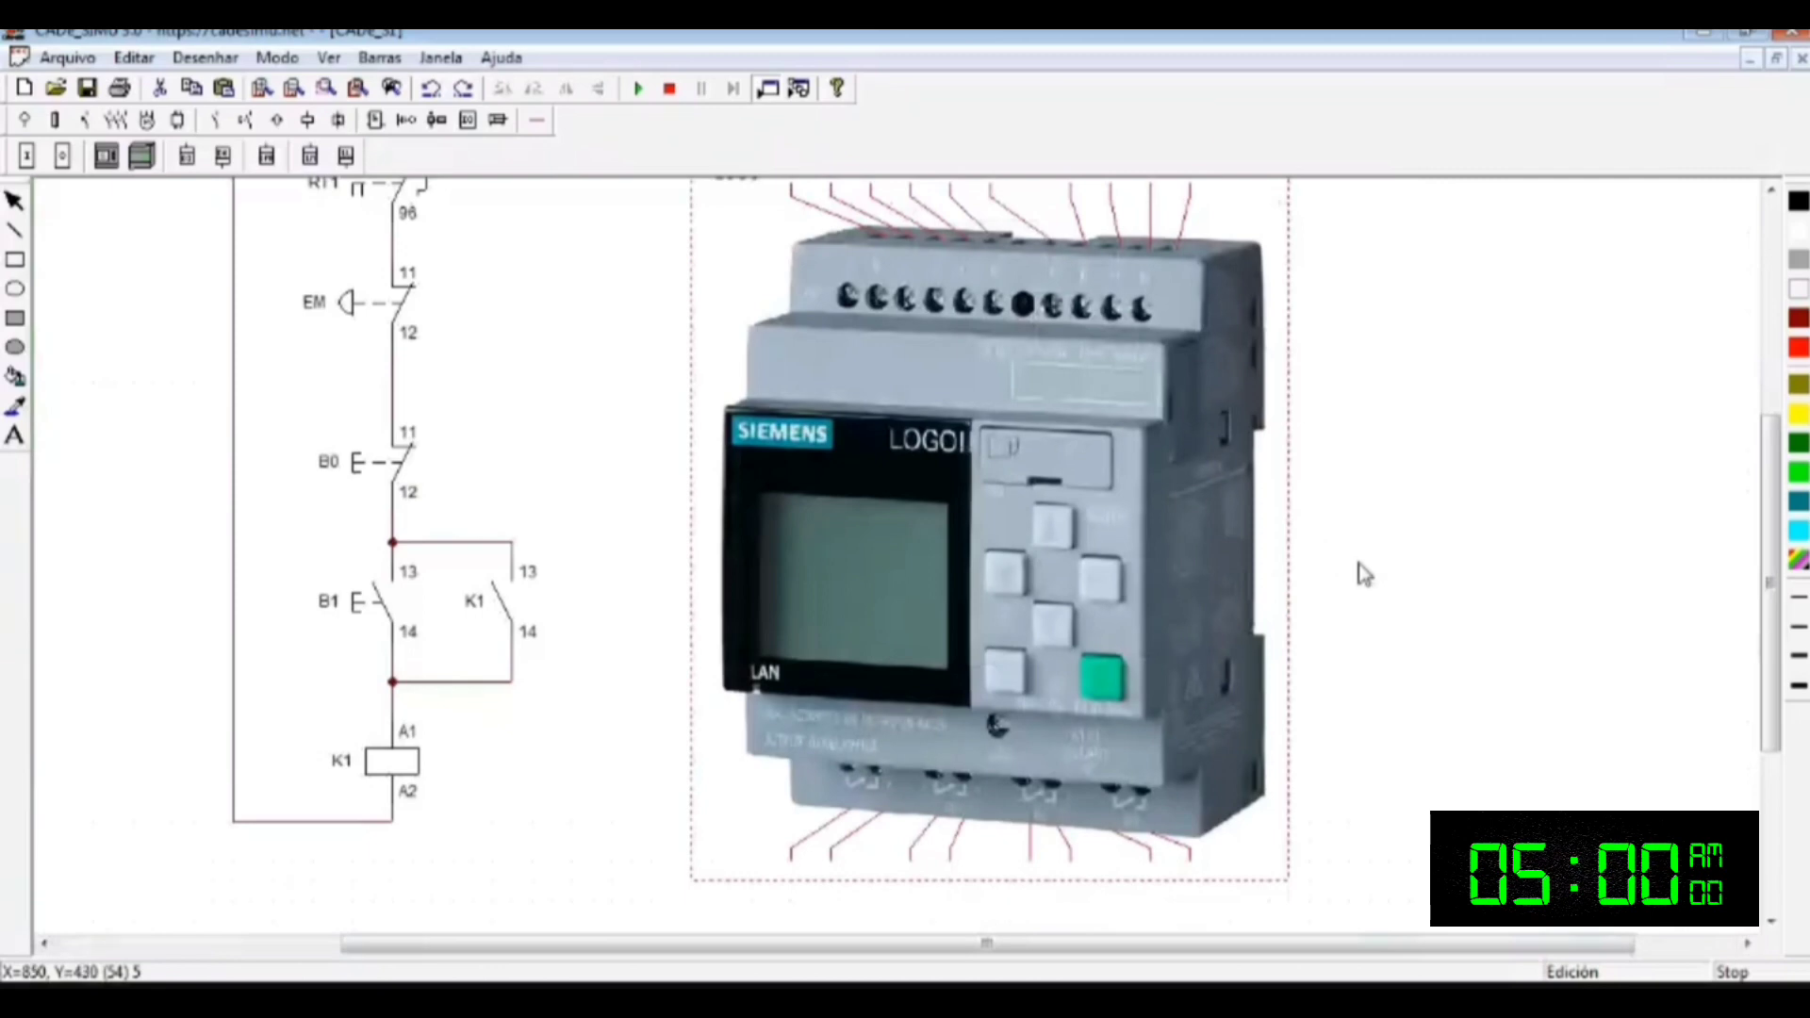
scroll(1350, 585, down, 1)
scroll(1372, 580, up, 5)
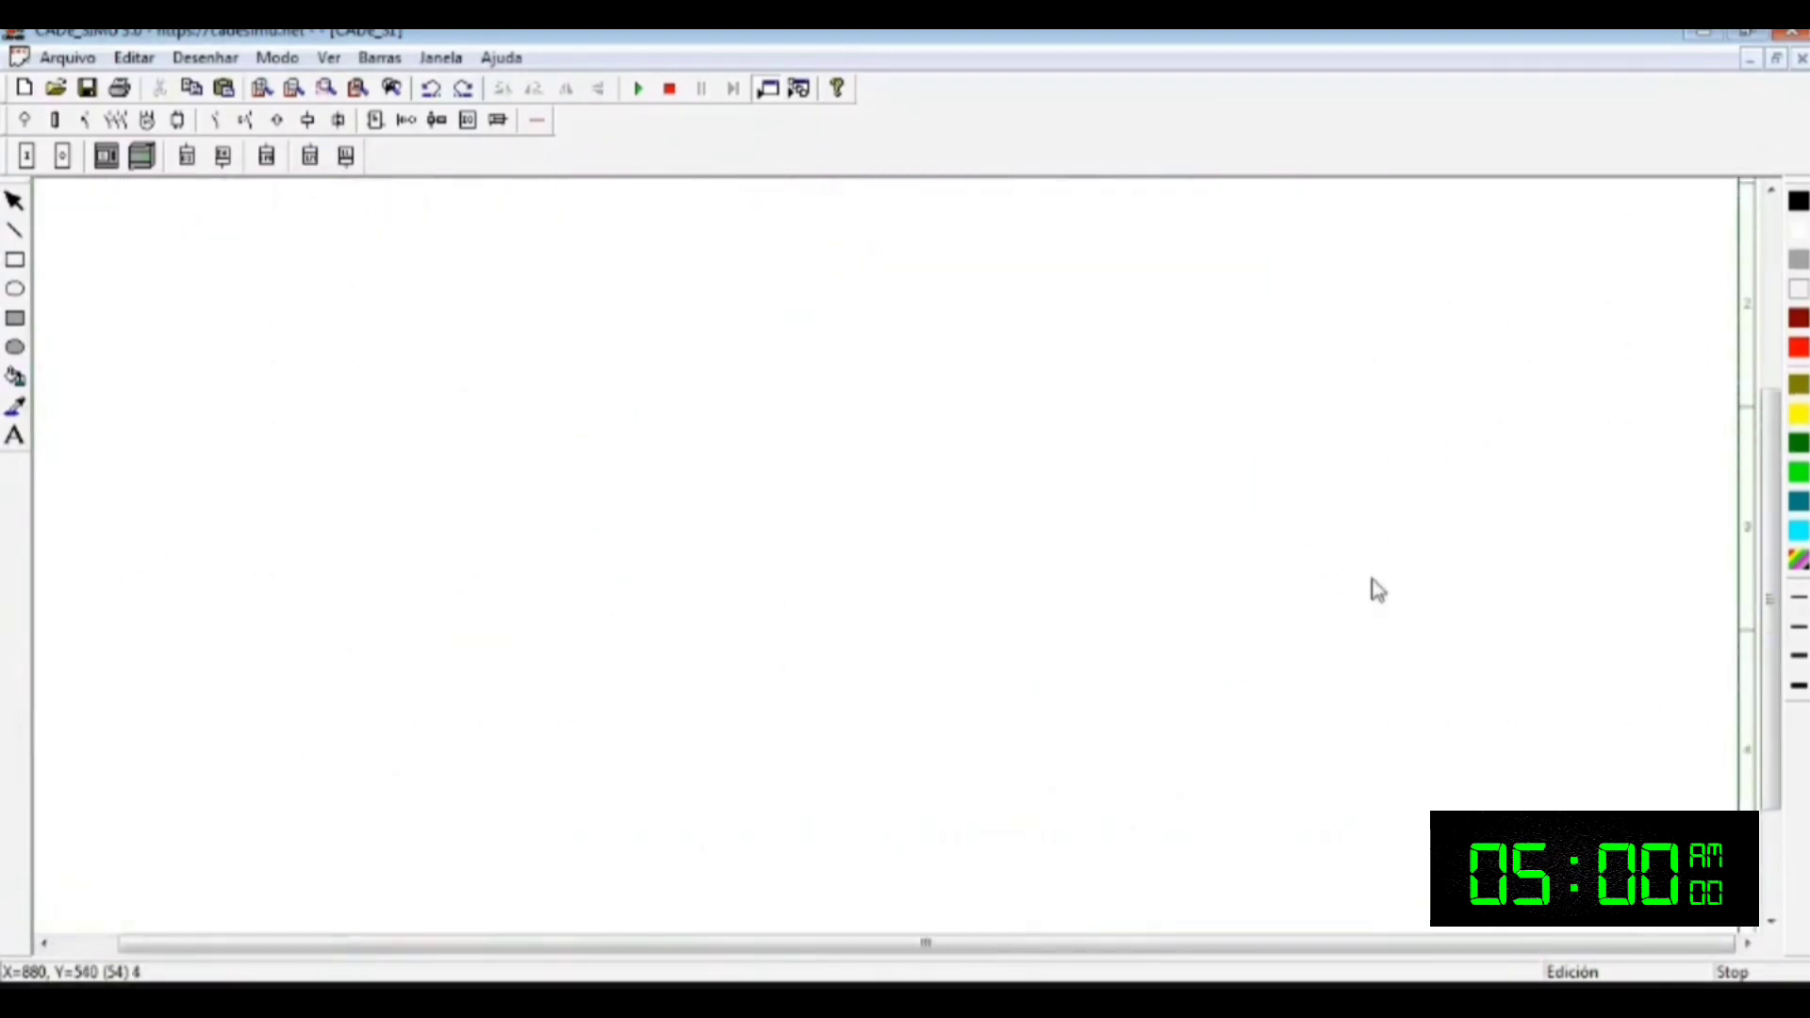
scroll(1451, 658, up, 1)
click(1422, 659)
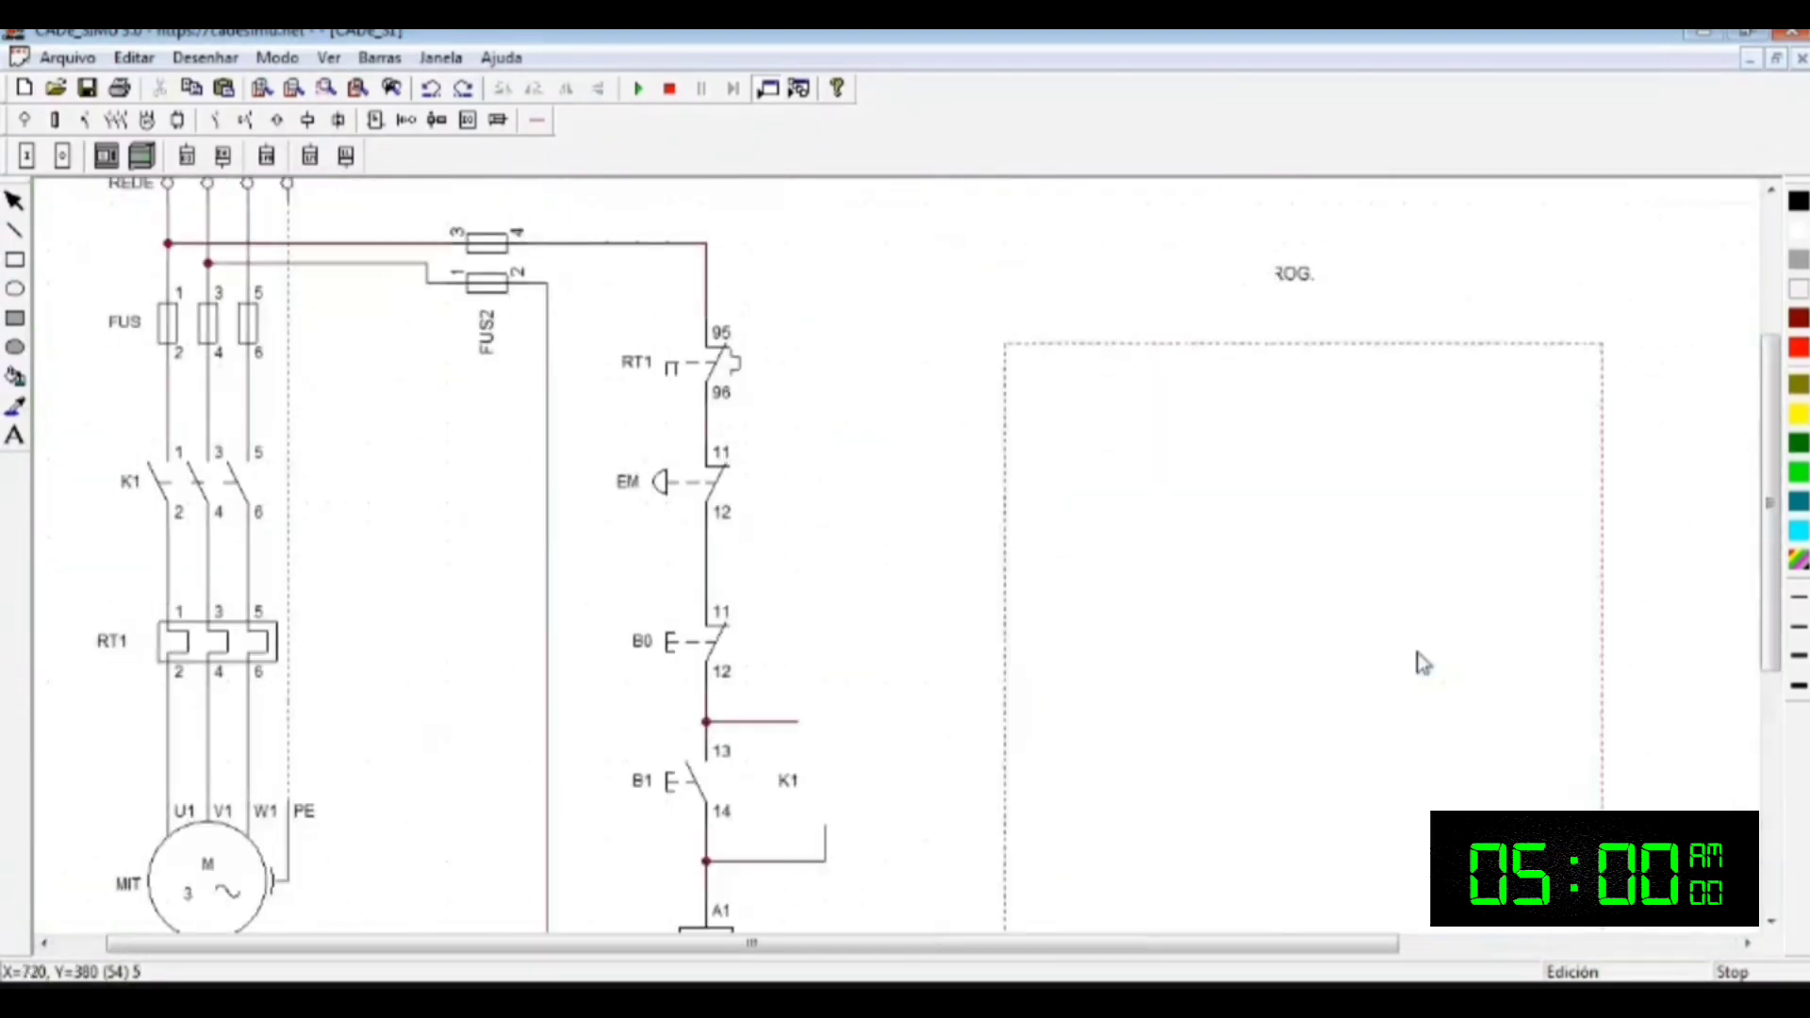
scroll(1418, 558, down, 3)
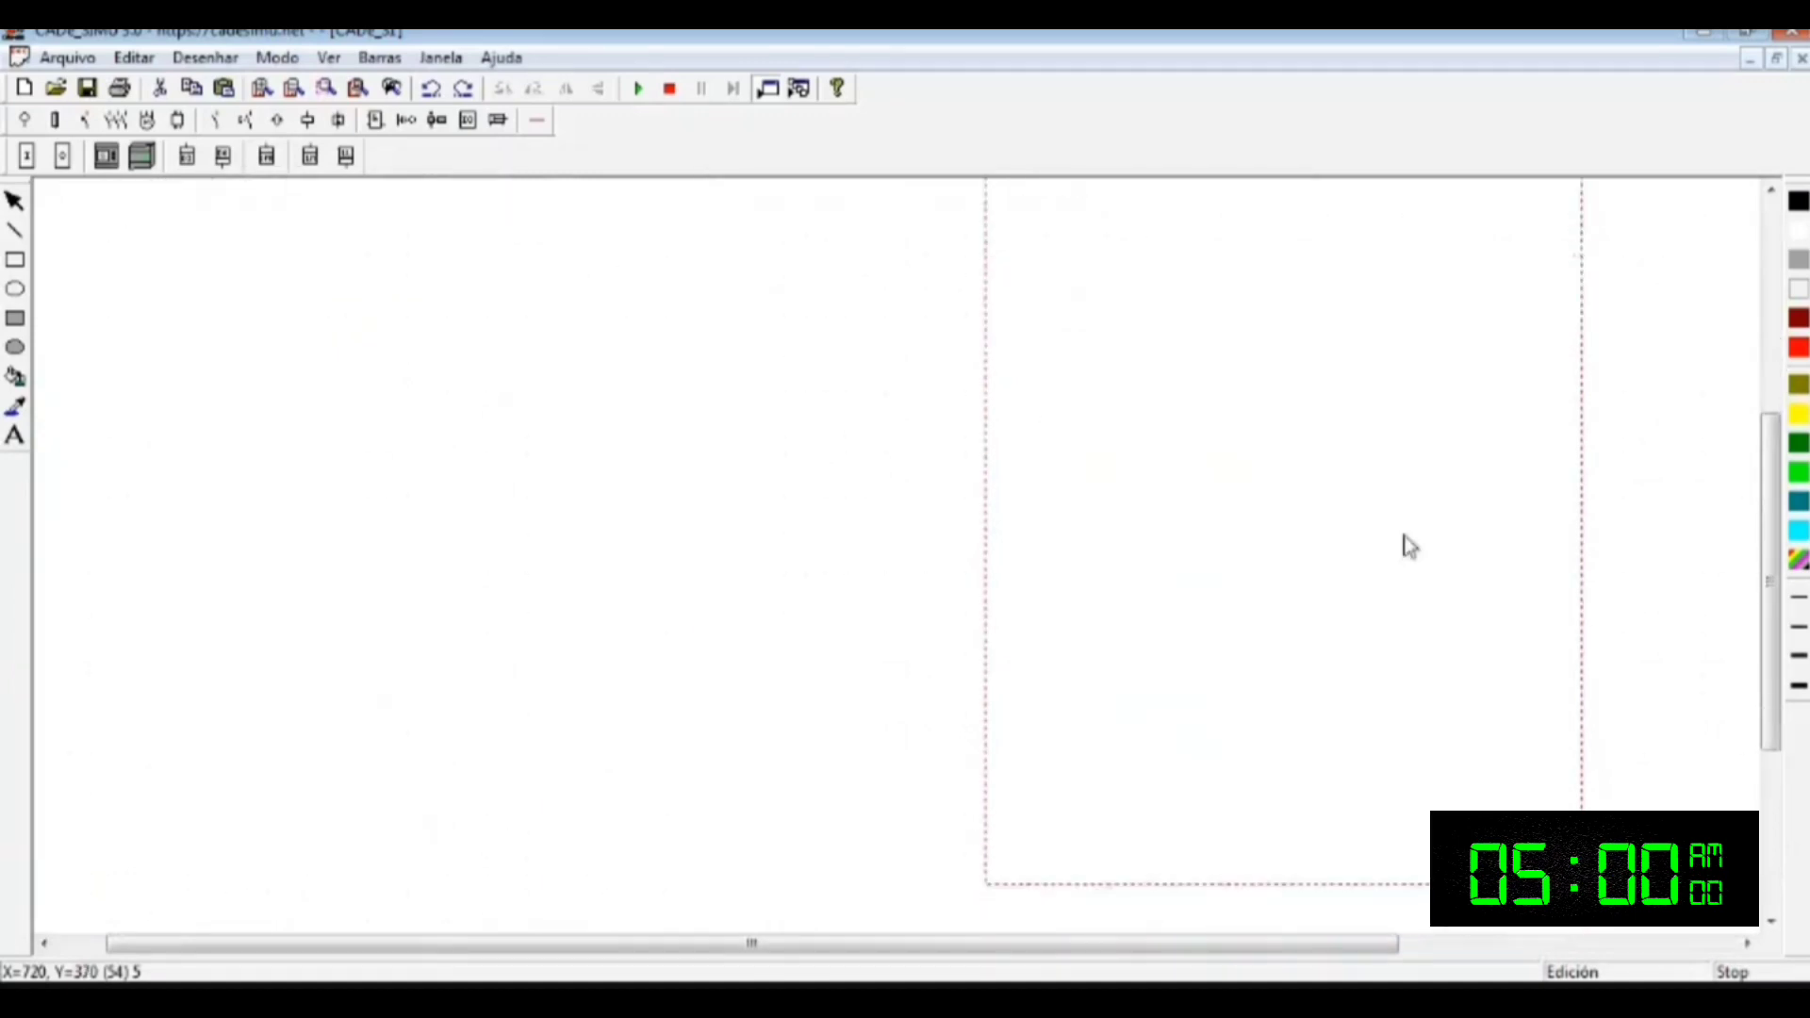
mouse_move(1297, 941)
mouse_down()
mouse_move(1425, 848)
mouse_move(1501, 705)
mouse_up()
scroll(1502, 702, up, 1)
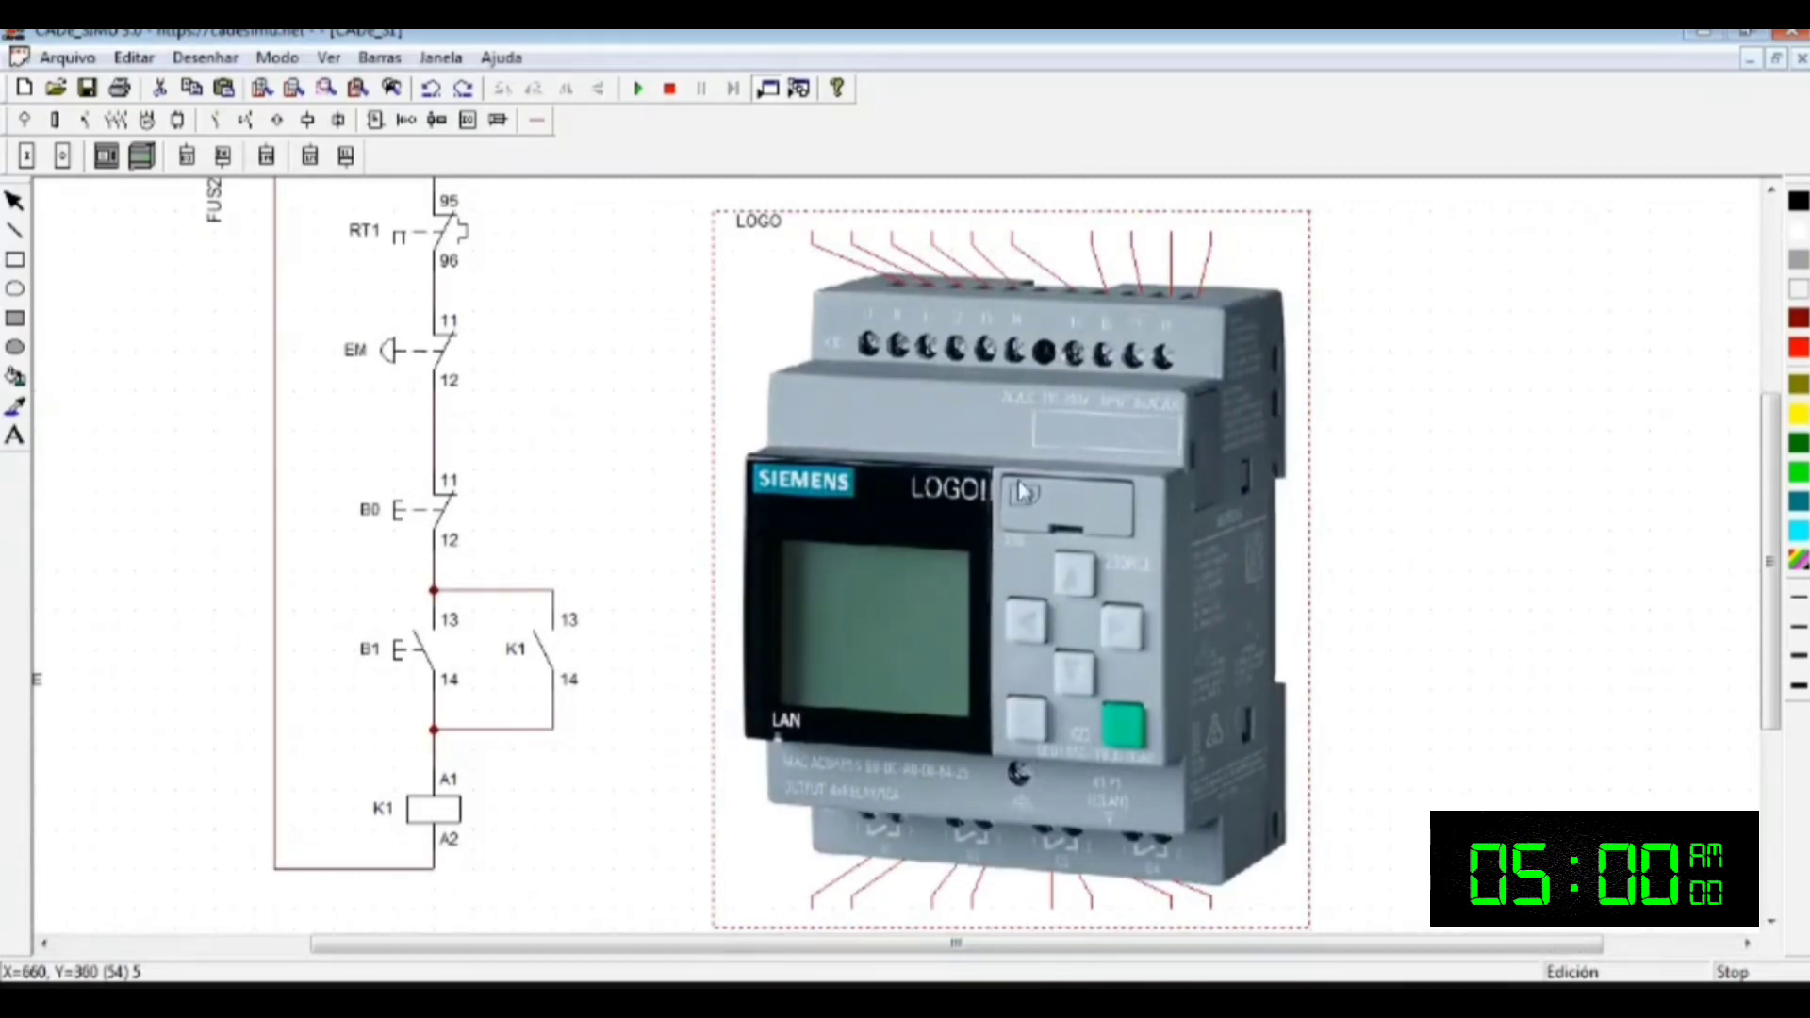
scroll(1005, 614, down, 1)
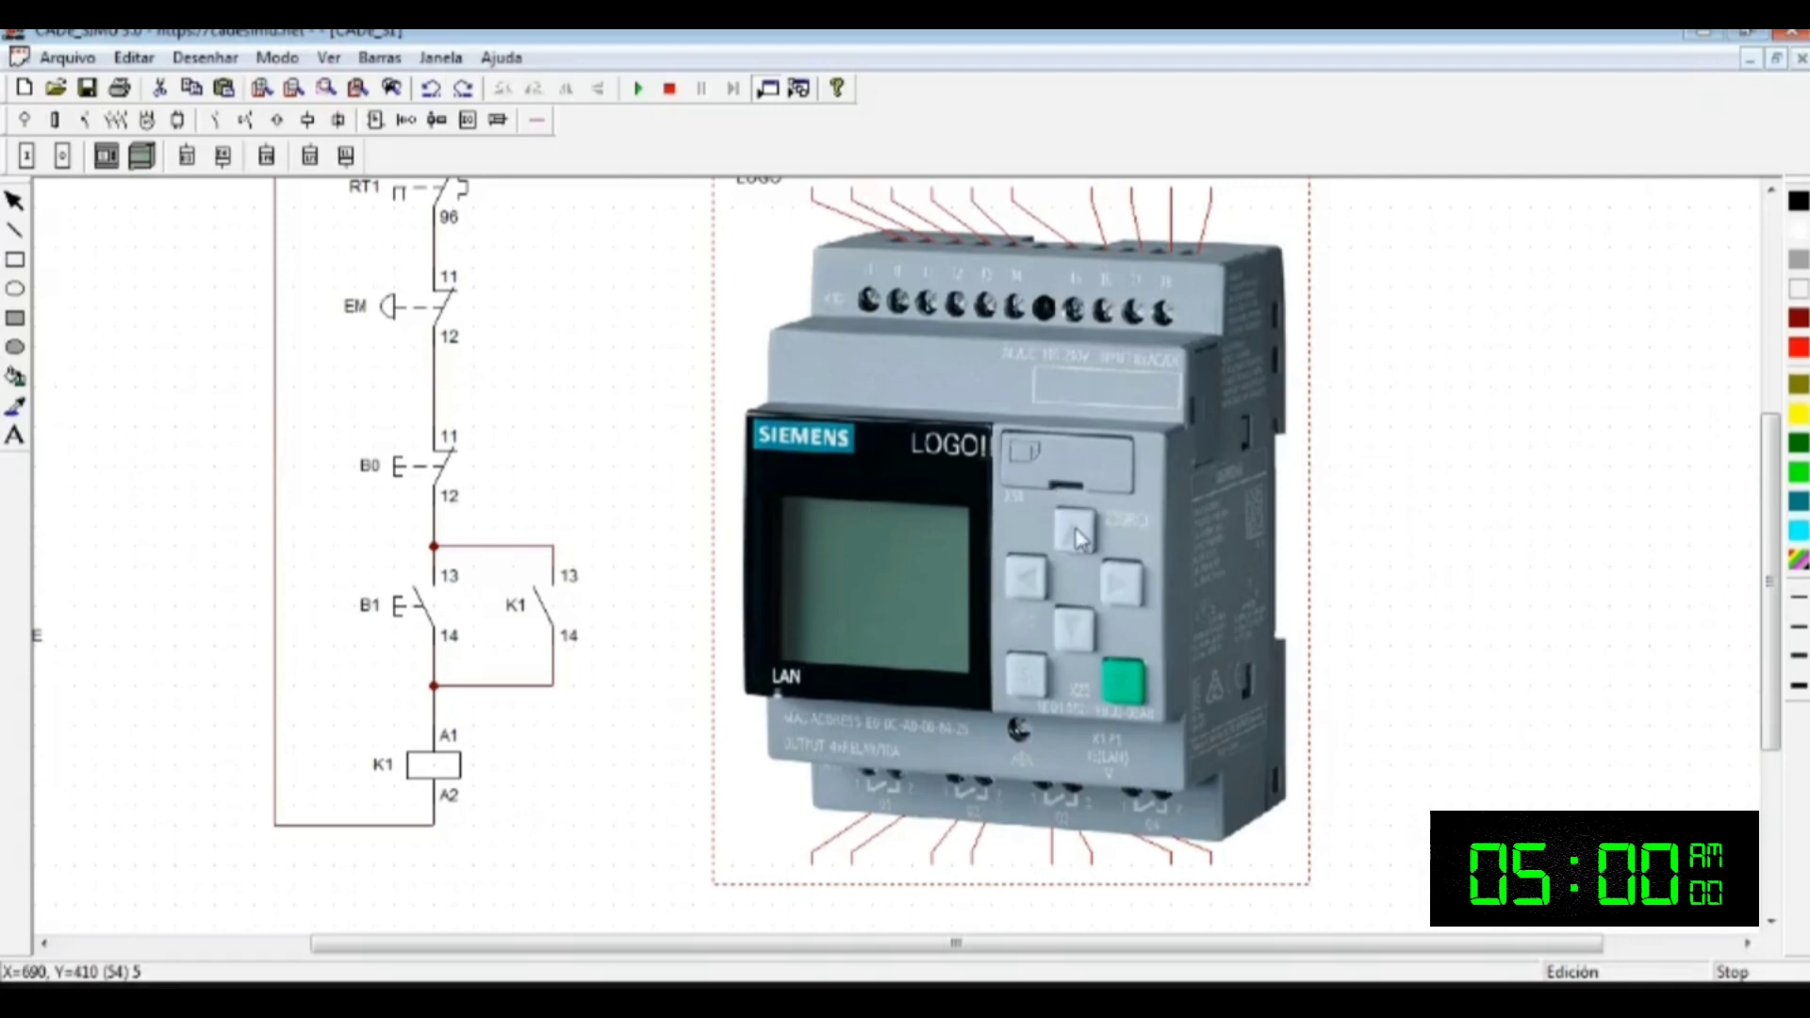
scroll(1126, 567, up, 1)
scroll(1128, 568, down, 1)
scroll(1131, 629, up, 1)
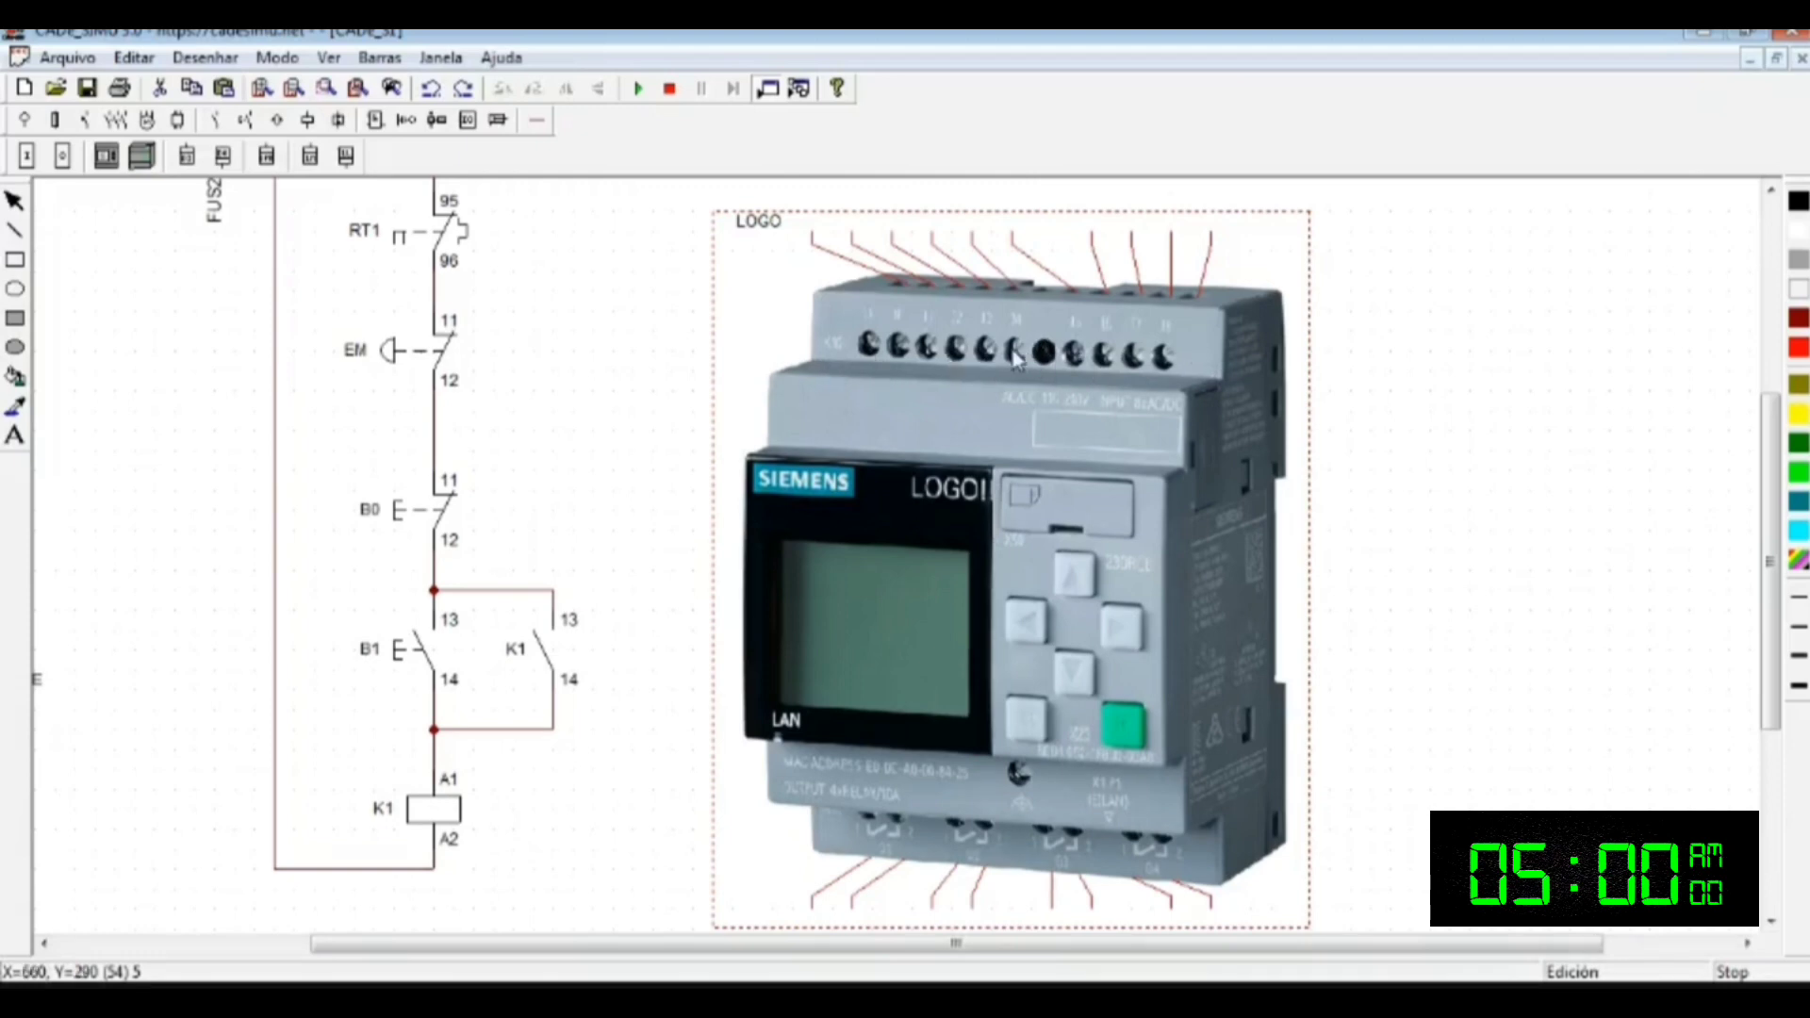
scroll(1006, 359, down, 3)
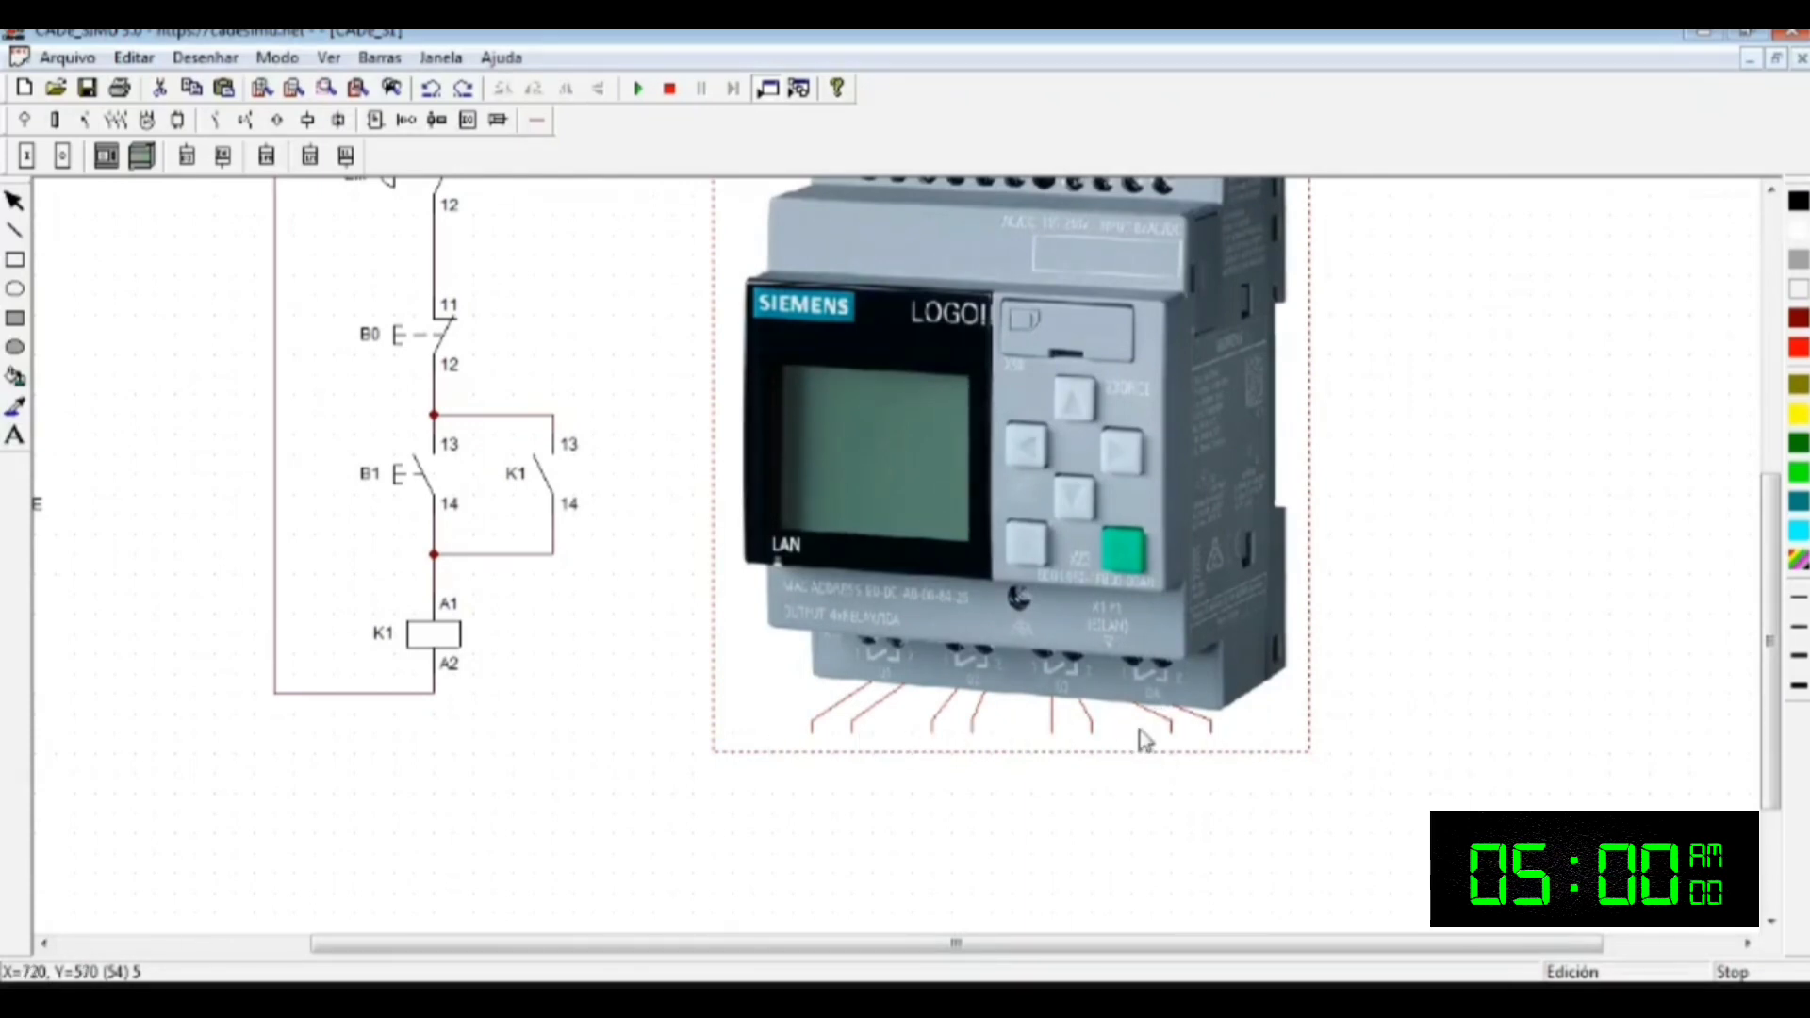
scroll(1142, 739, up, 3)
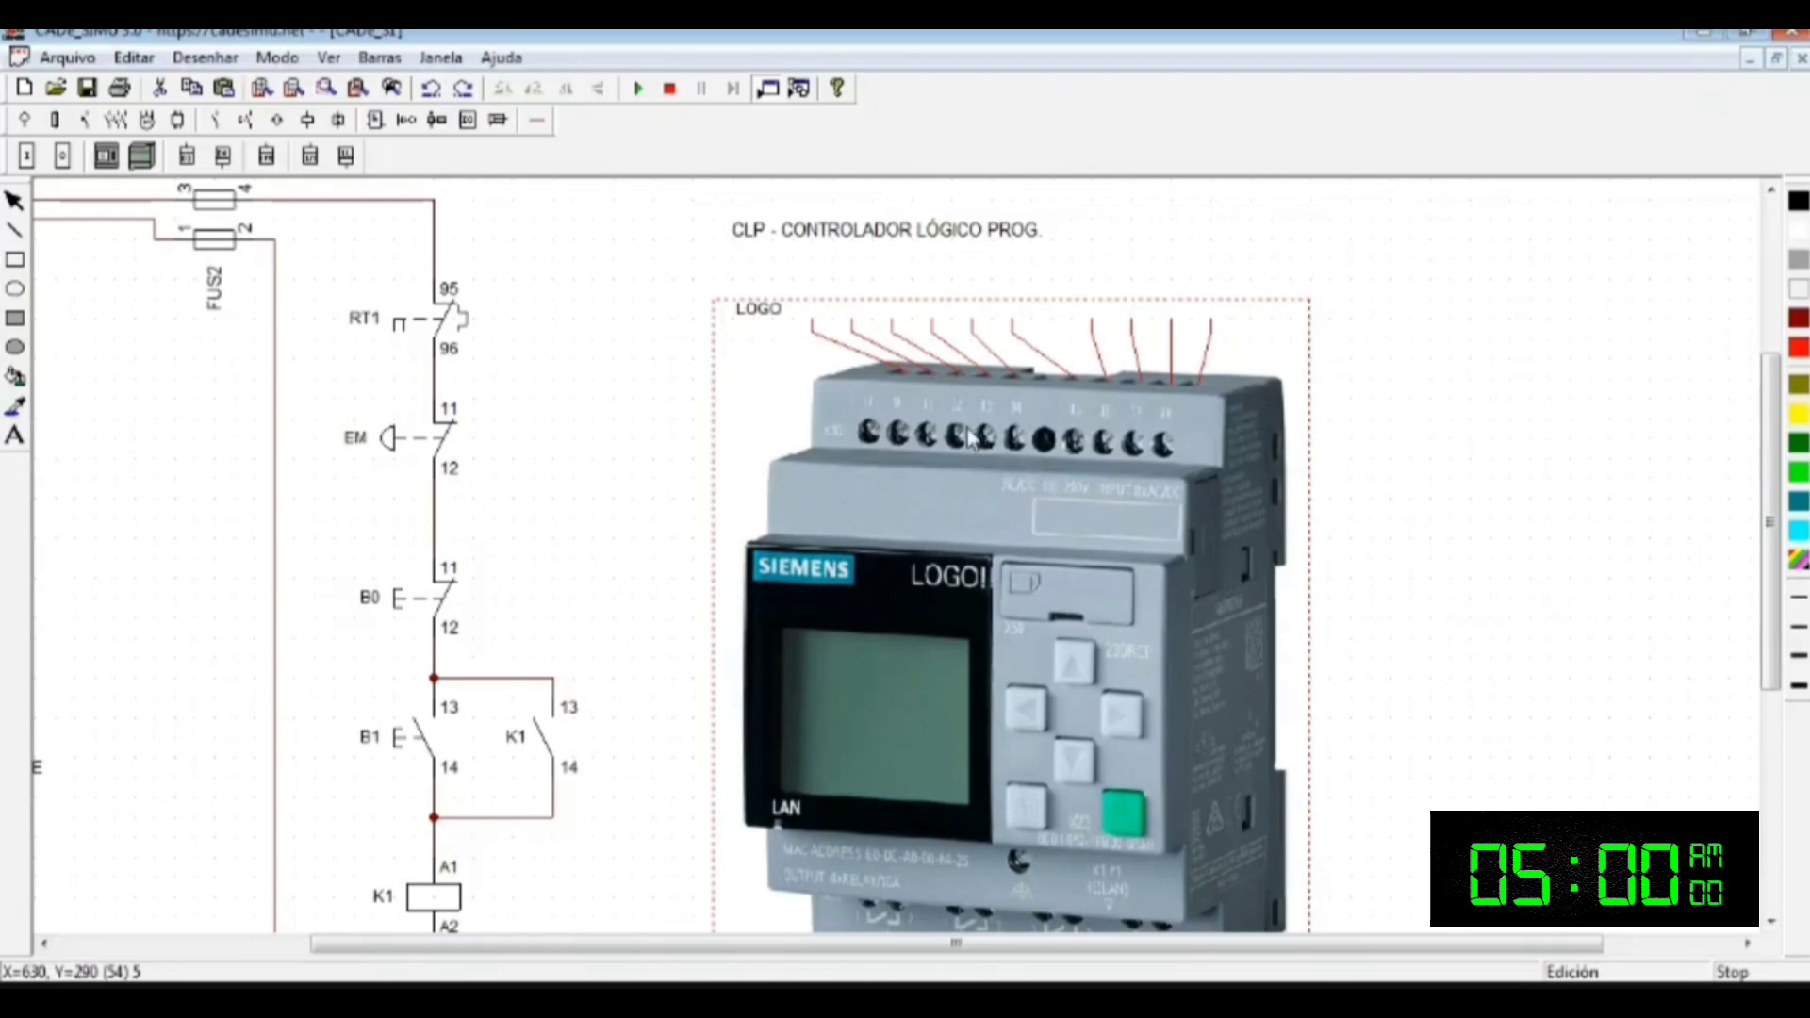
scroll(913, 408, down, 1)
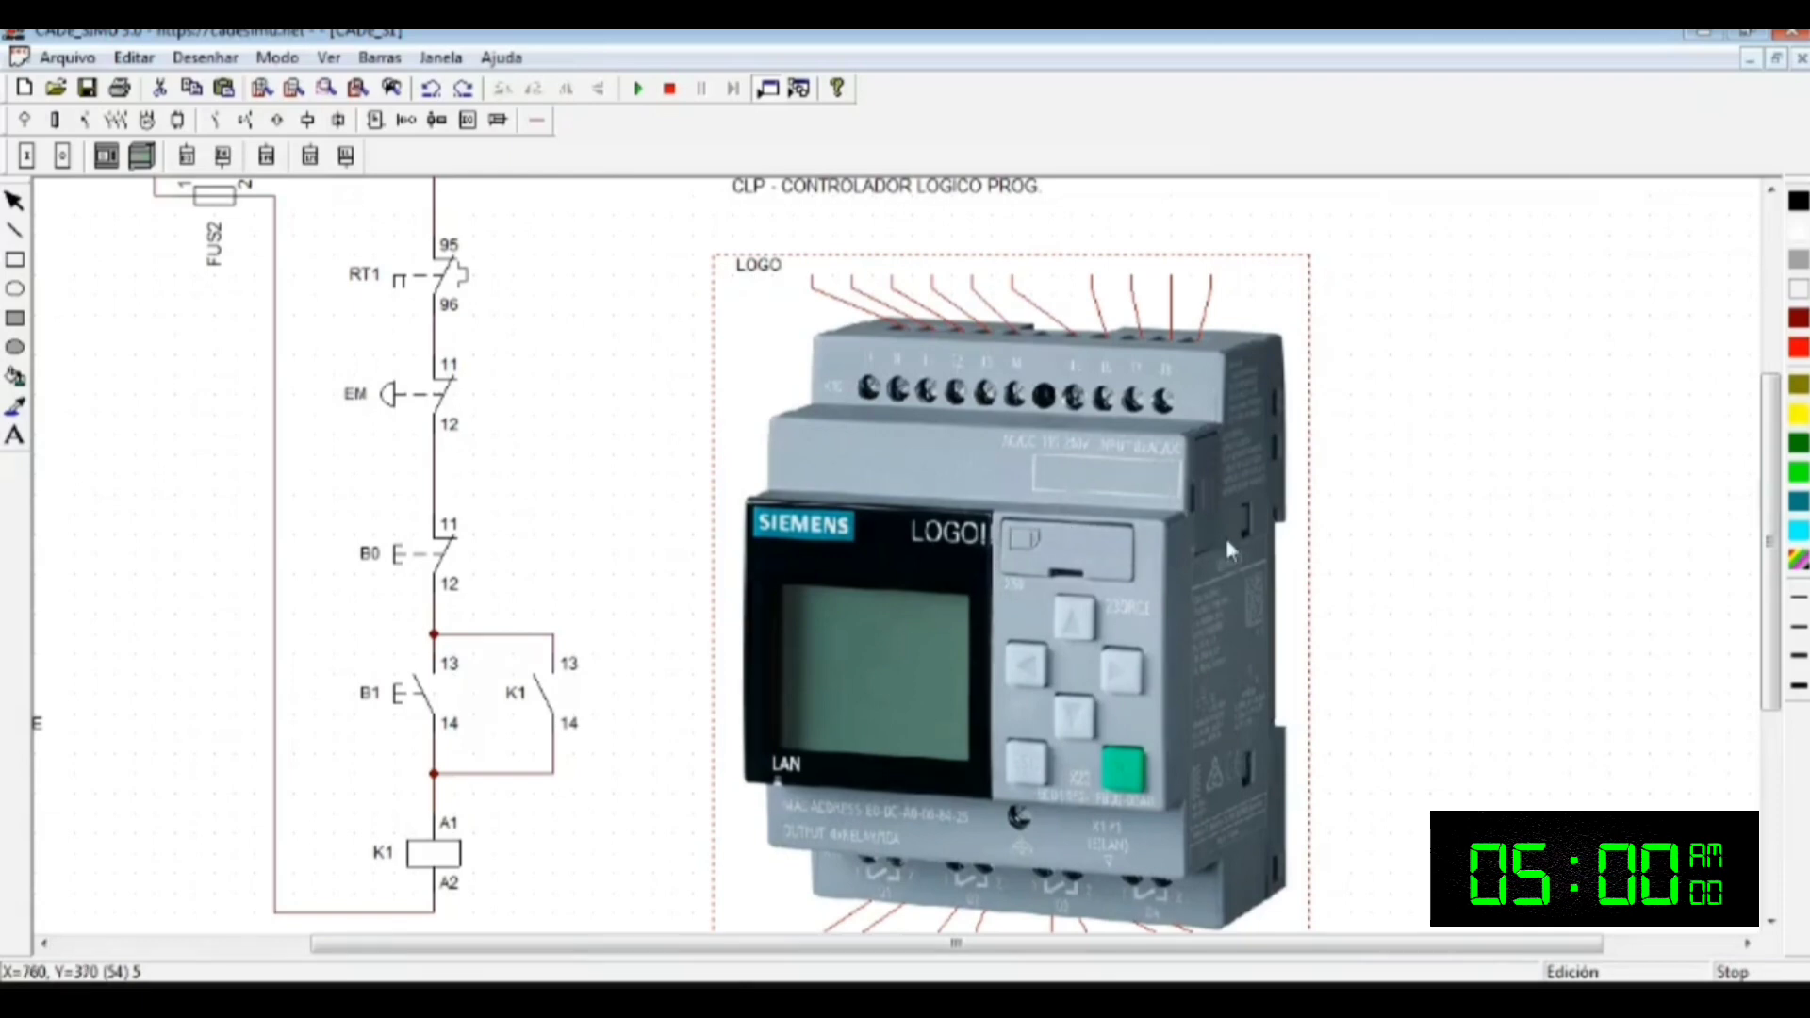
scroll(1191, 715, up, 3)
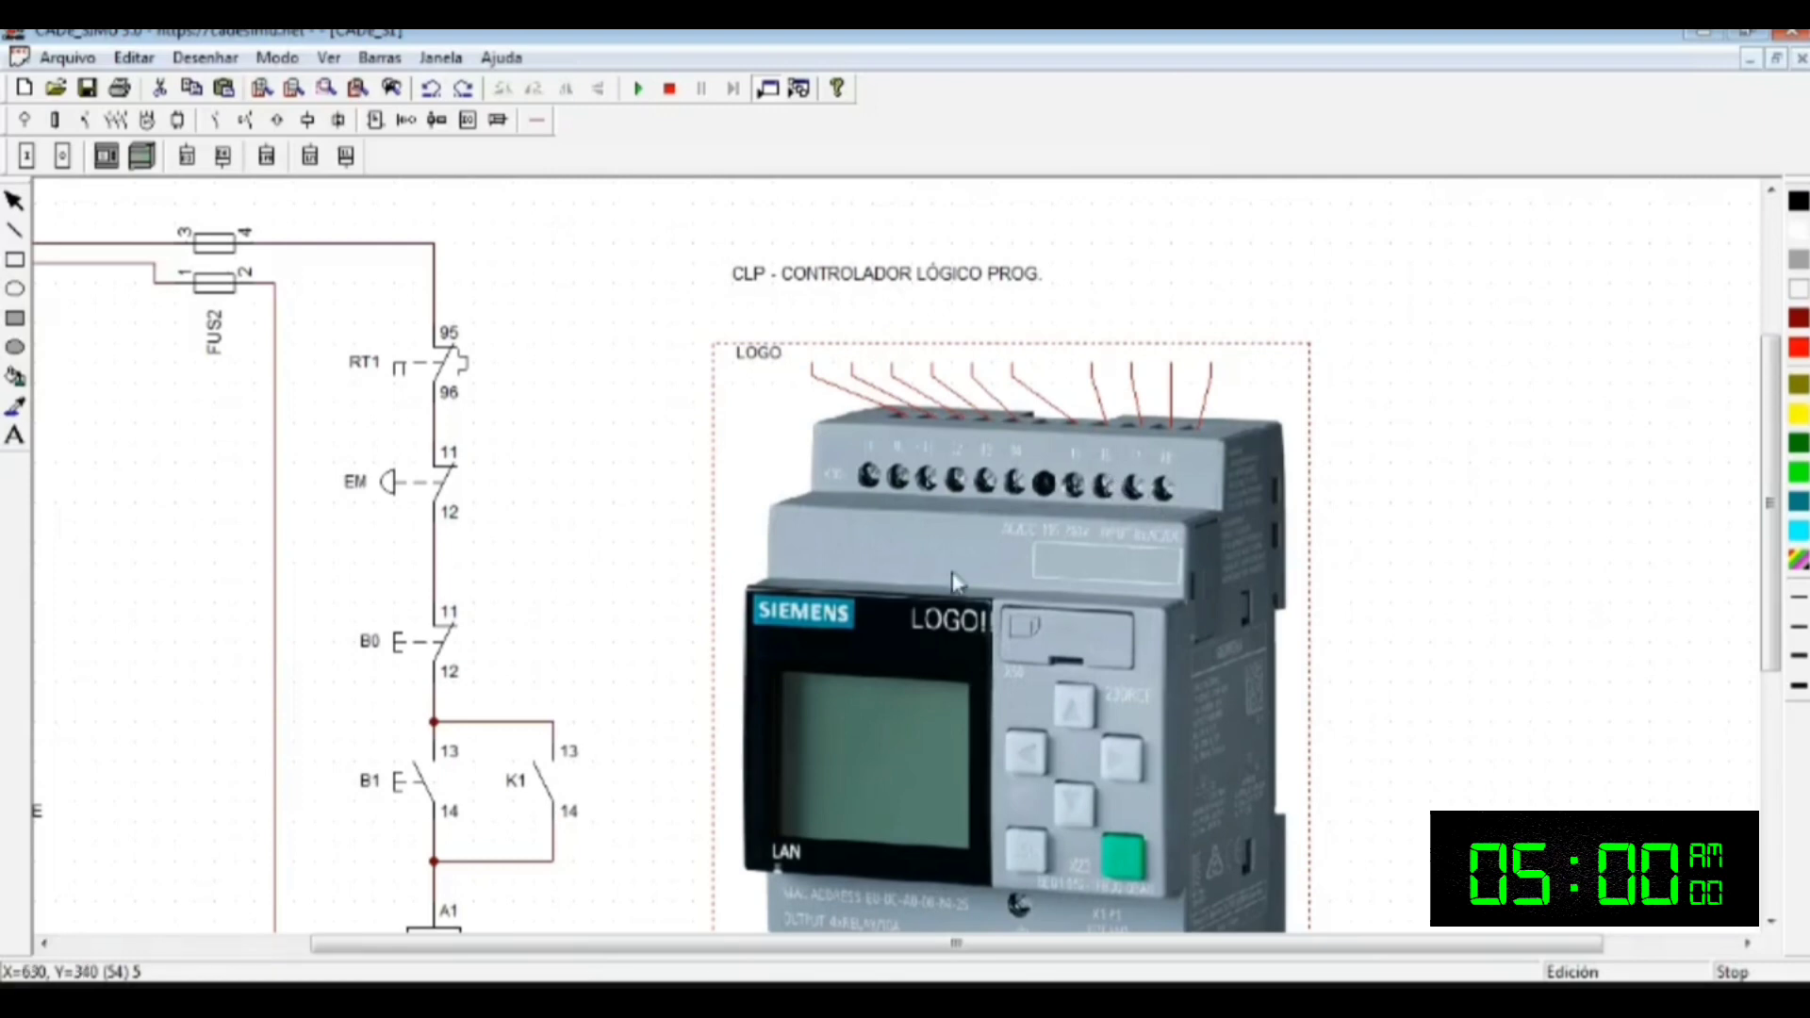
scroll(1026, 489, down, 2)
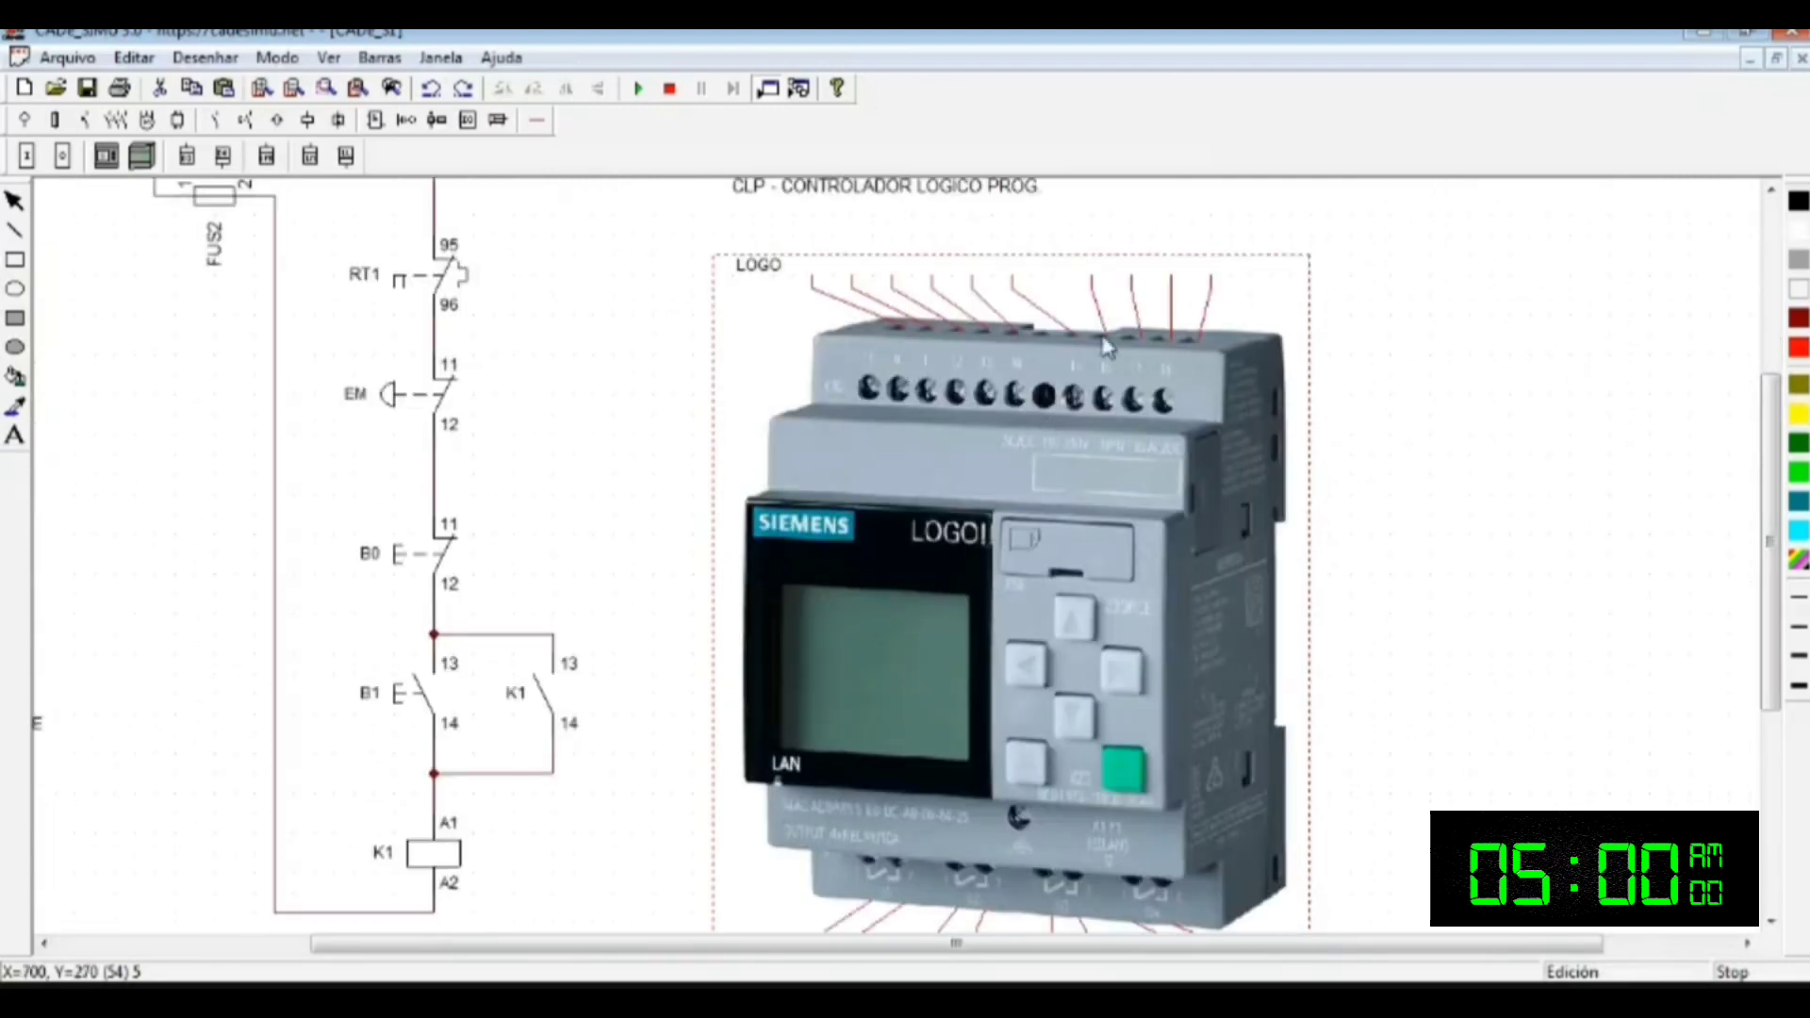
scroll(645, 297, down, 1)
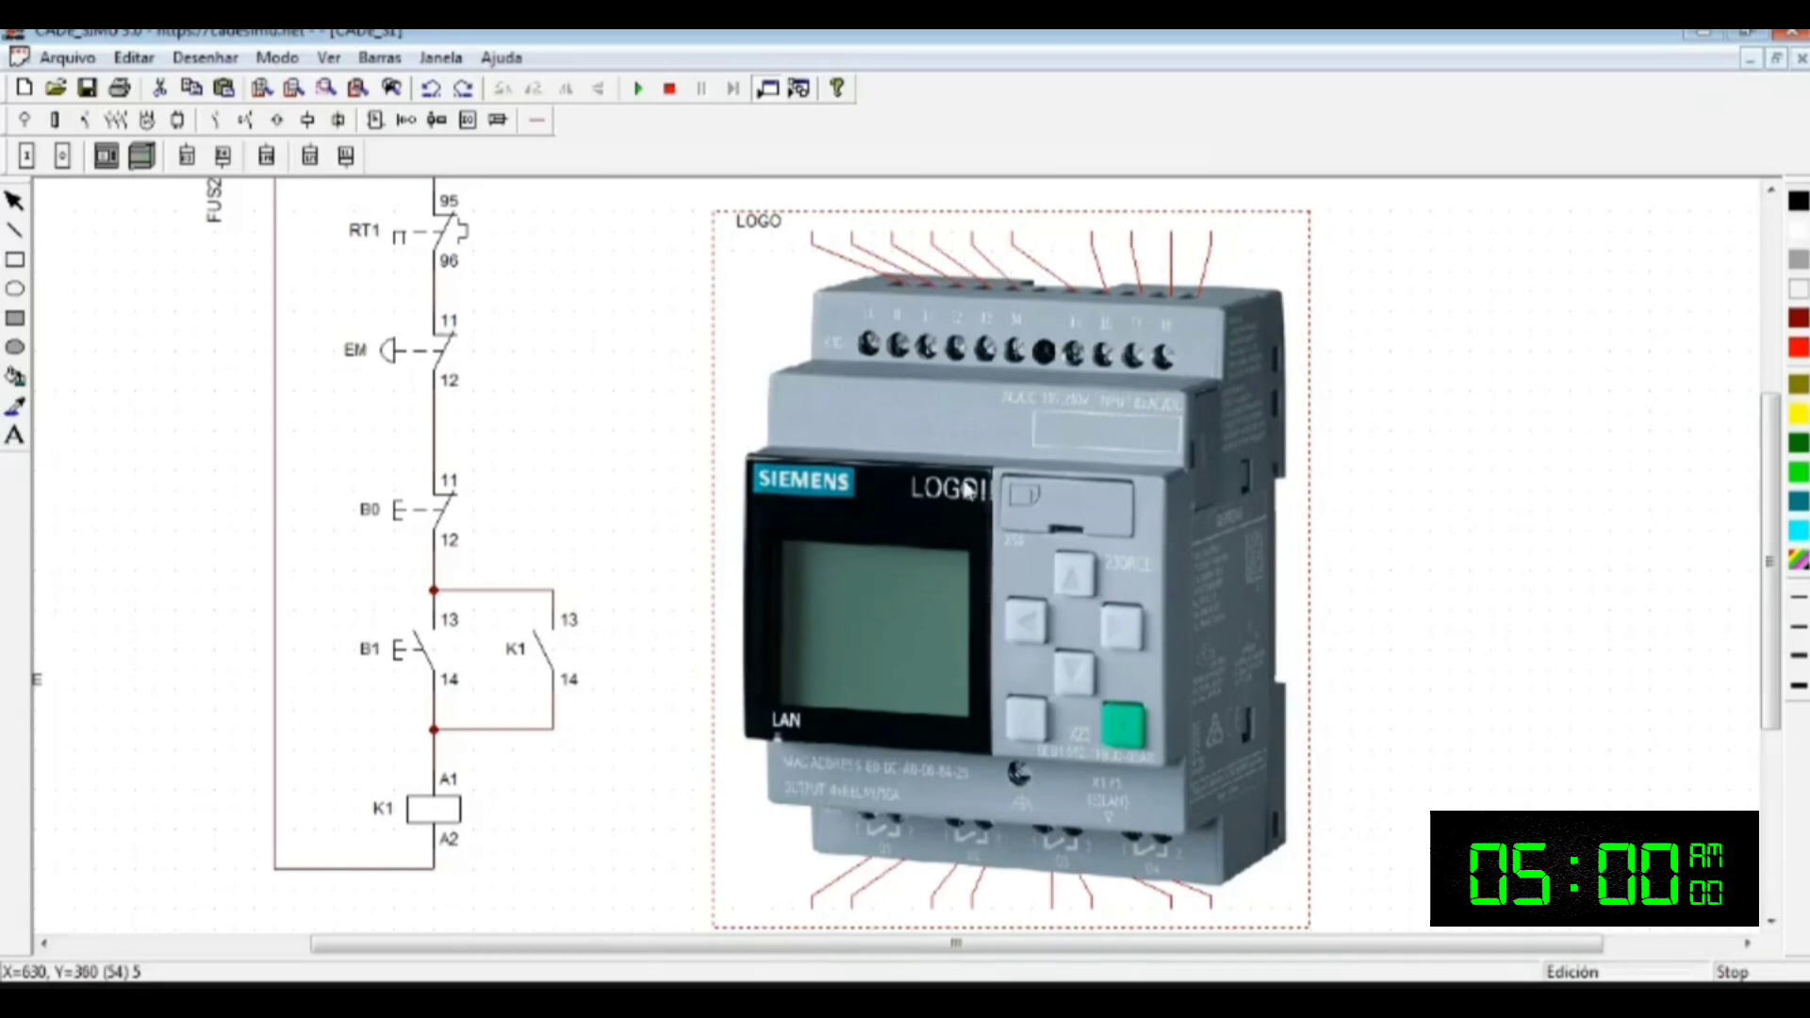
scroll(968, 489, down, 1)
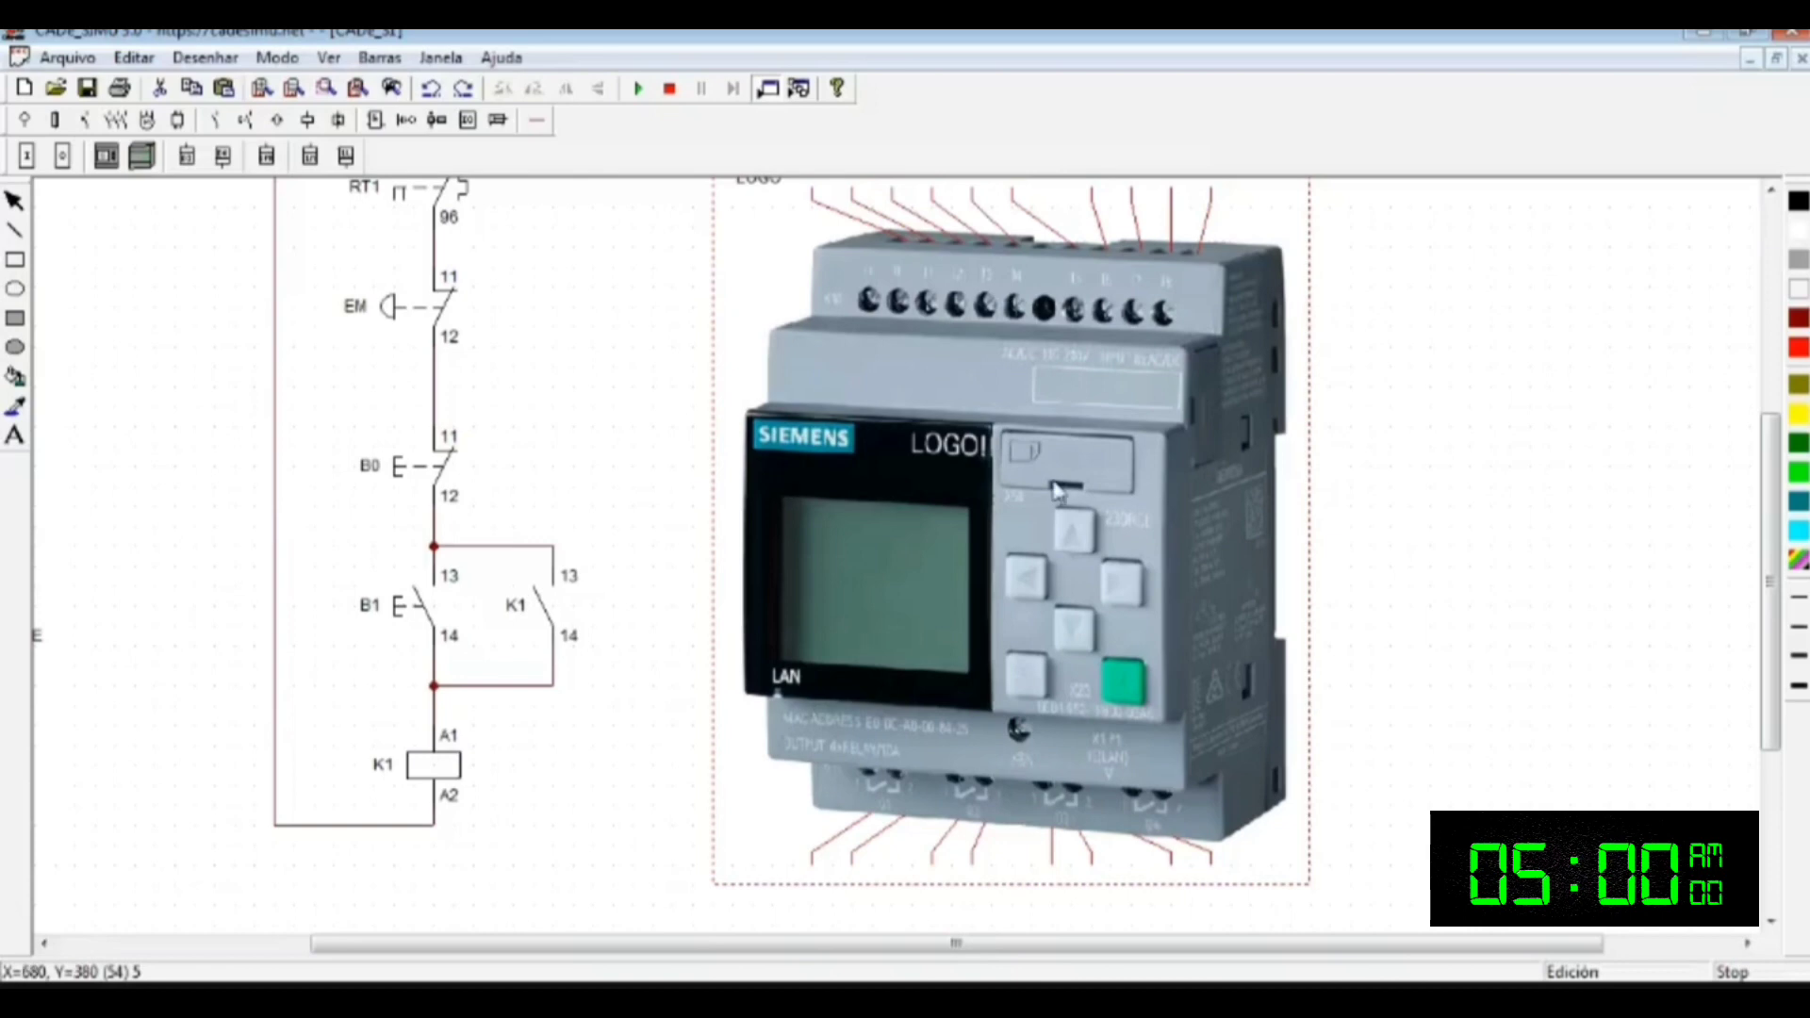
scroll(940, 539, down, 3)
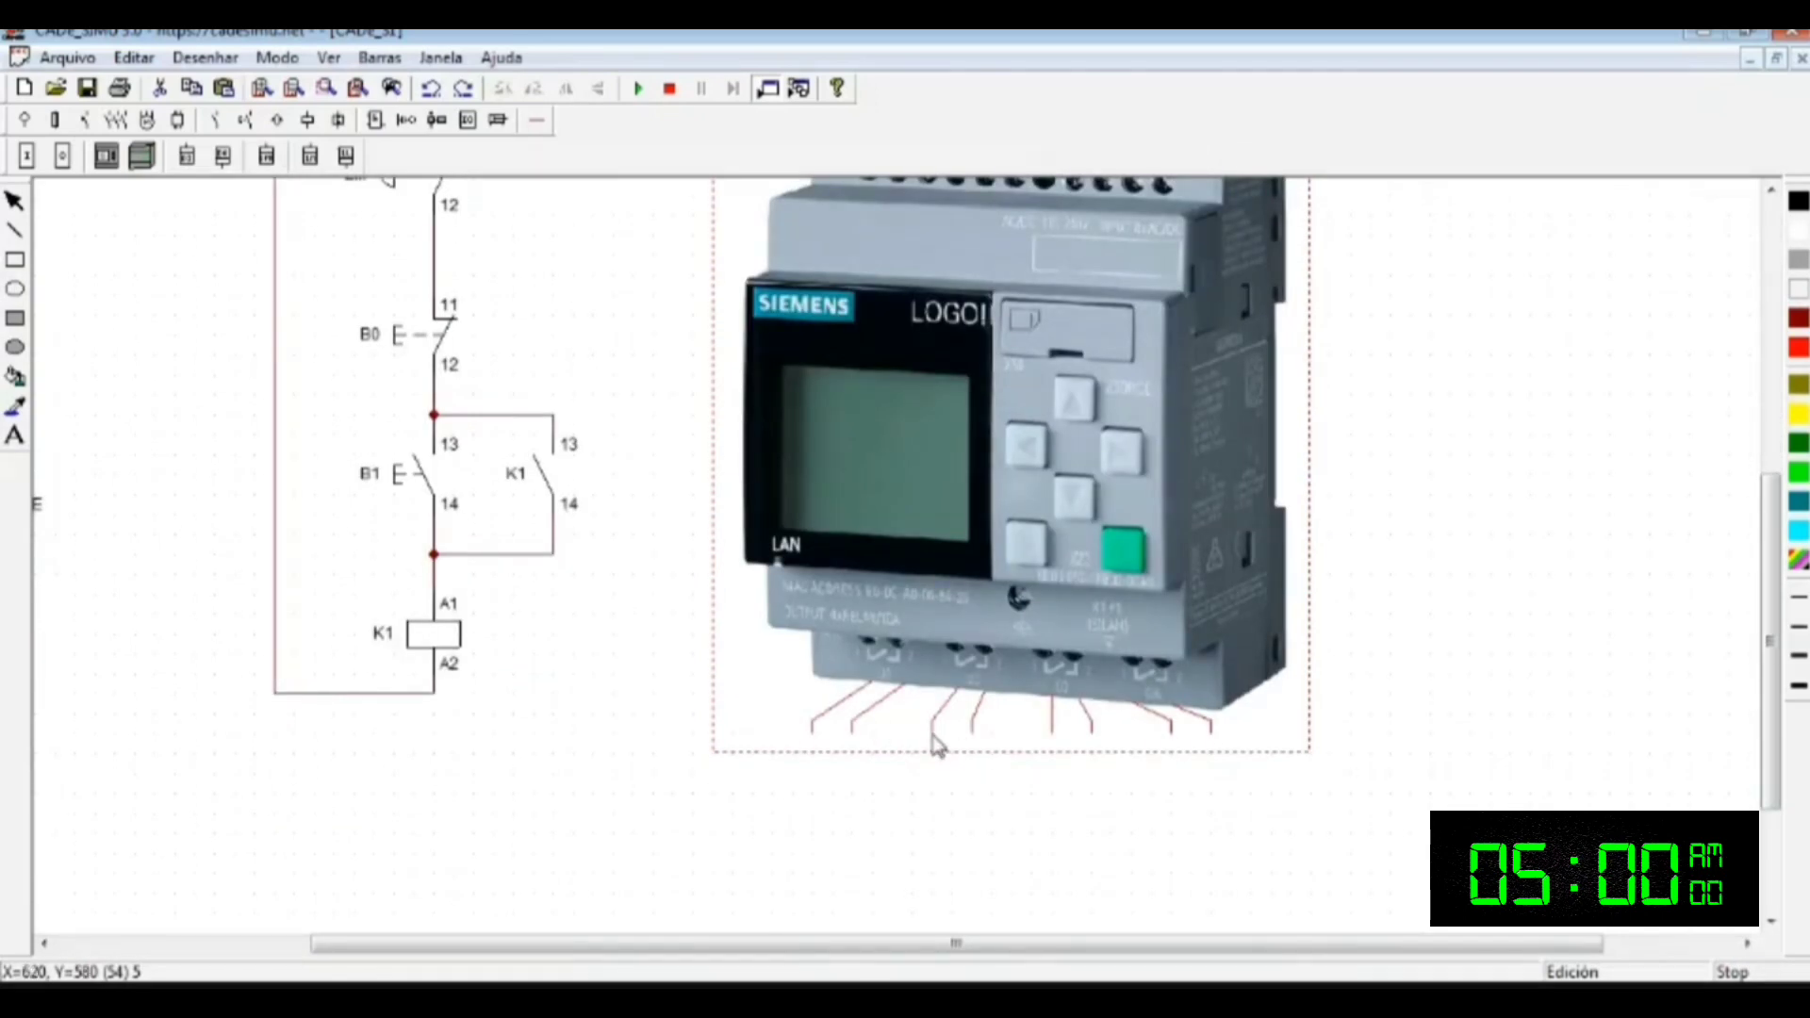
scroll(931, 735, up, 2)
scroll(1026, 399, up, 2)
scroll(842, 738, up, 3)
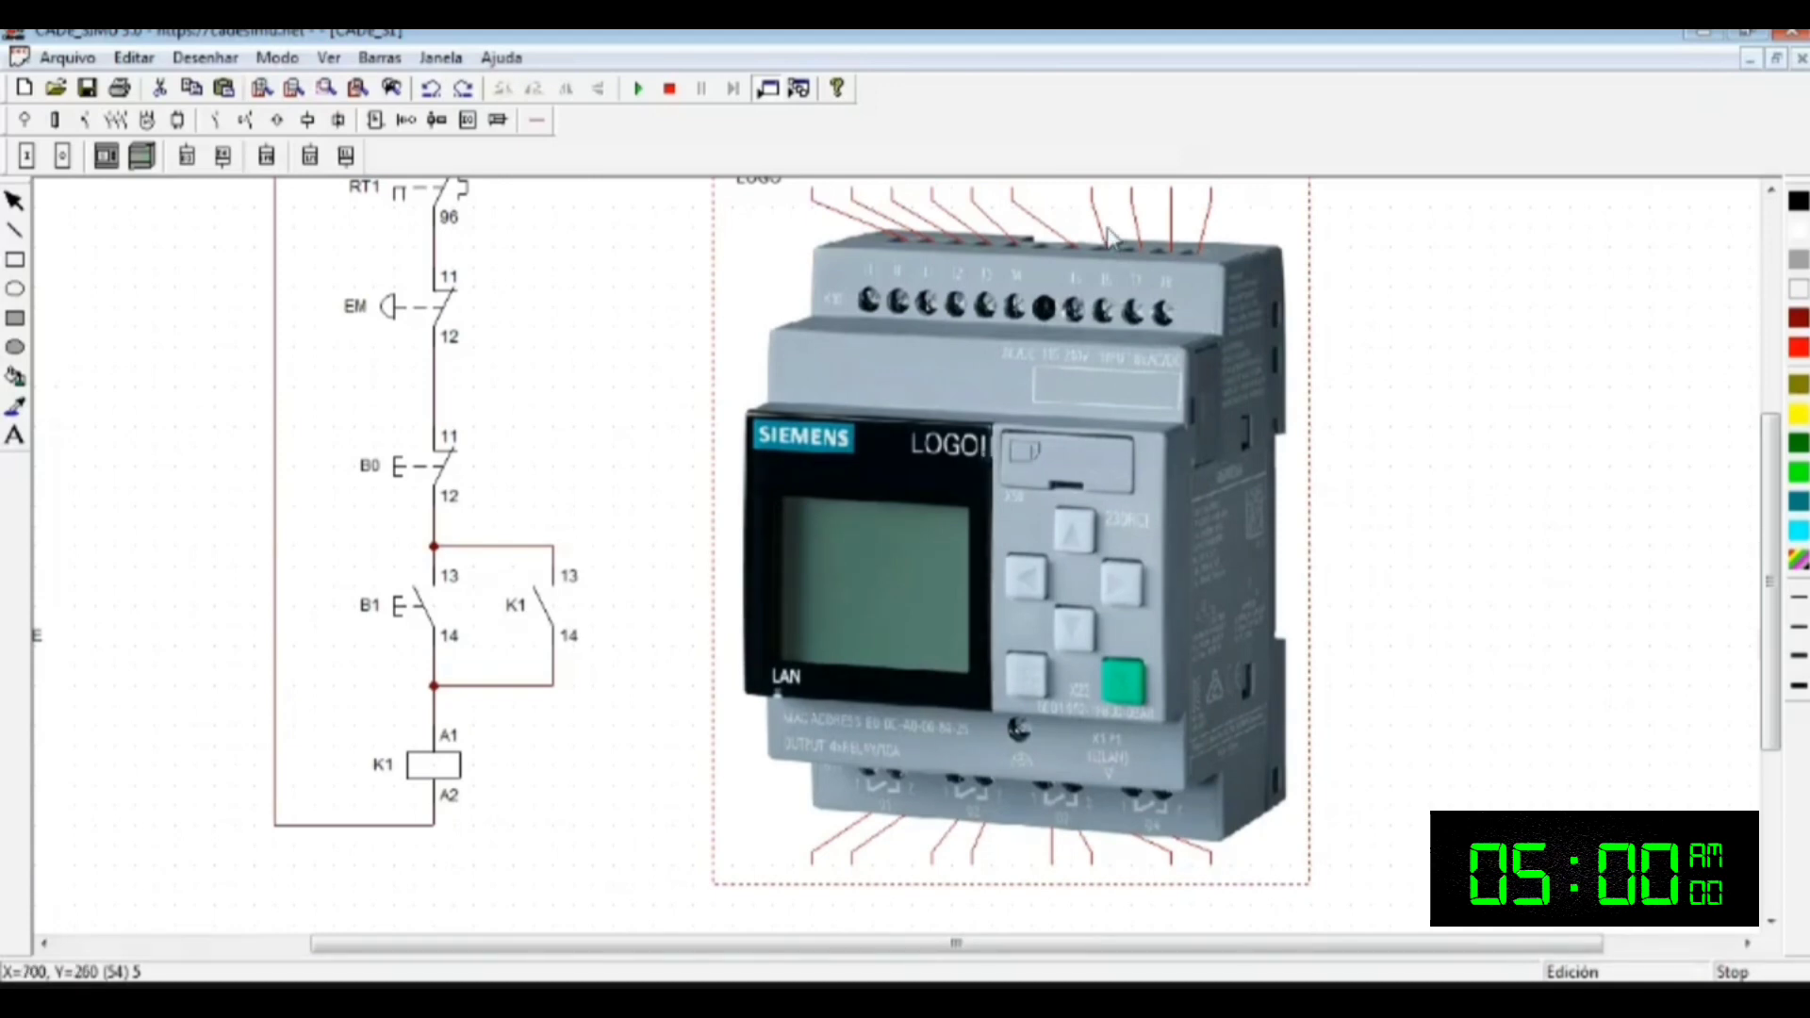
scroll(996, 589, down, 2)
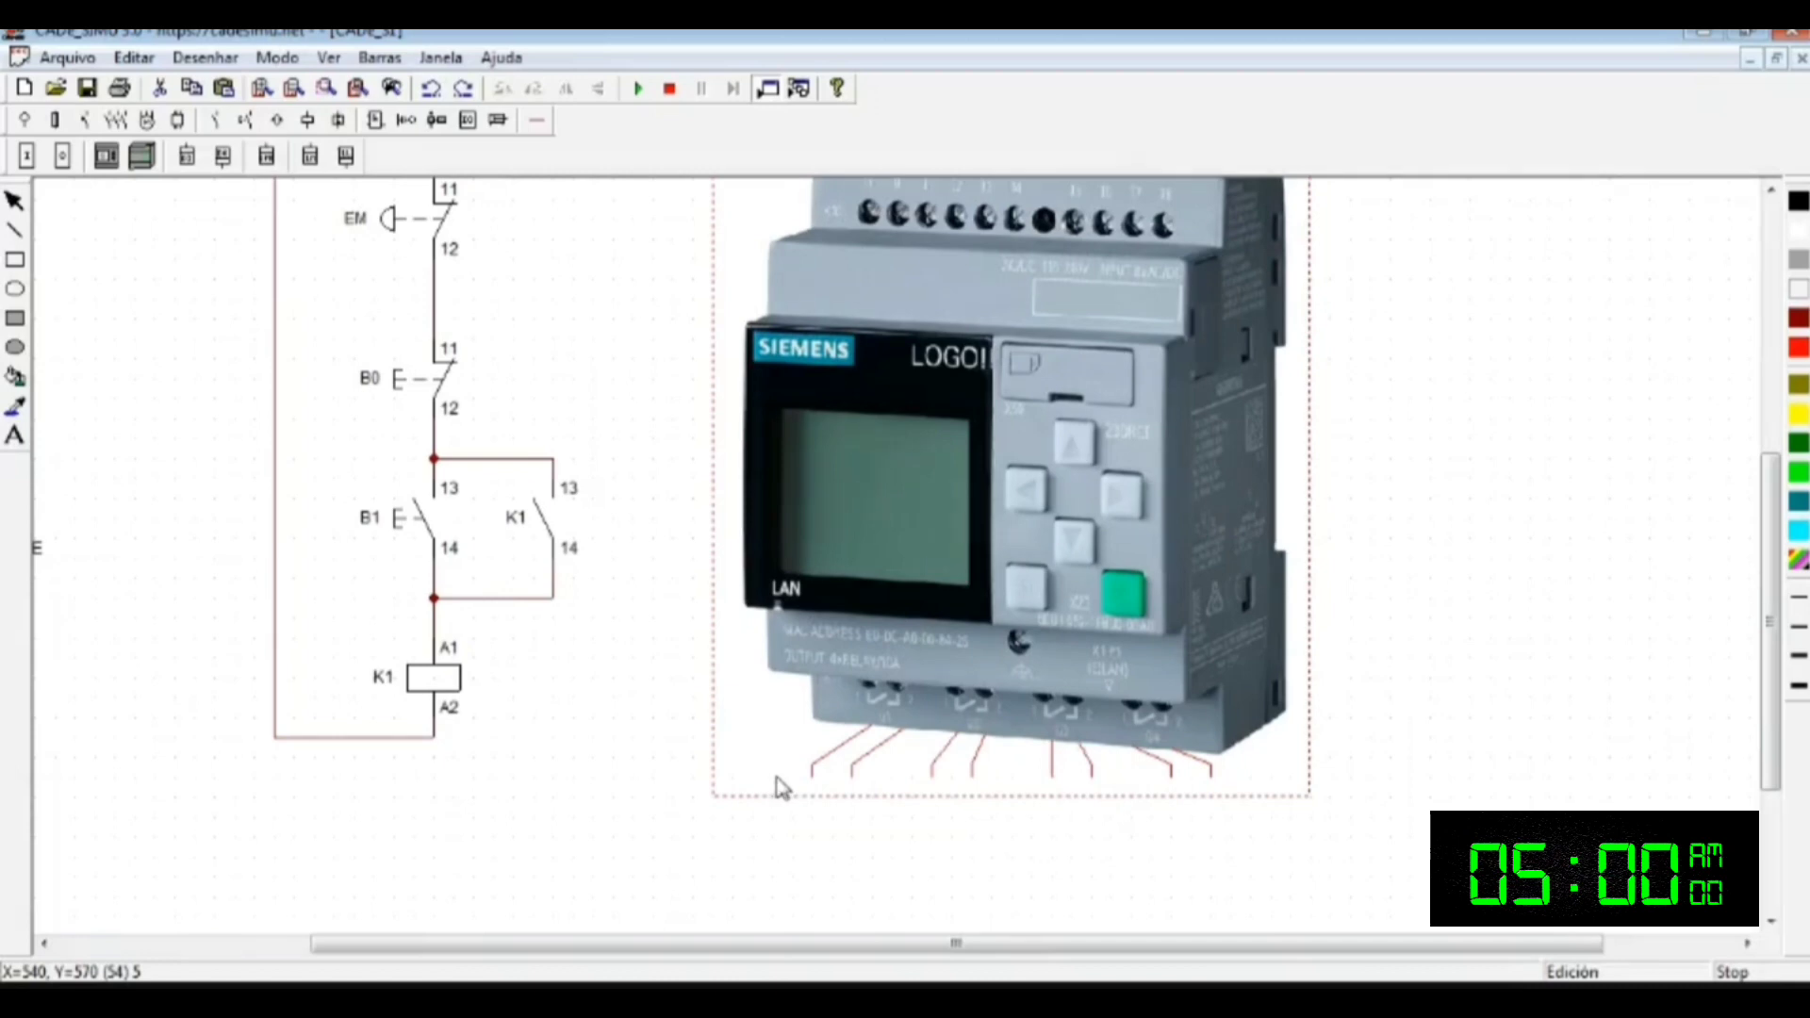
scroll(1277, 702, up, 1)
scroll(1193, 687, down, 2)
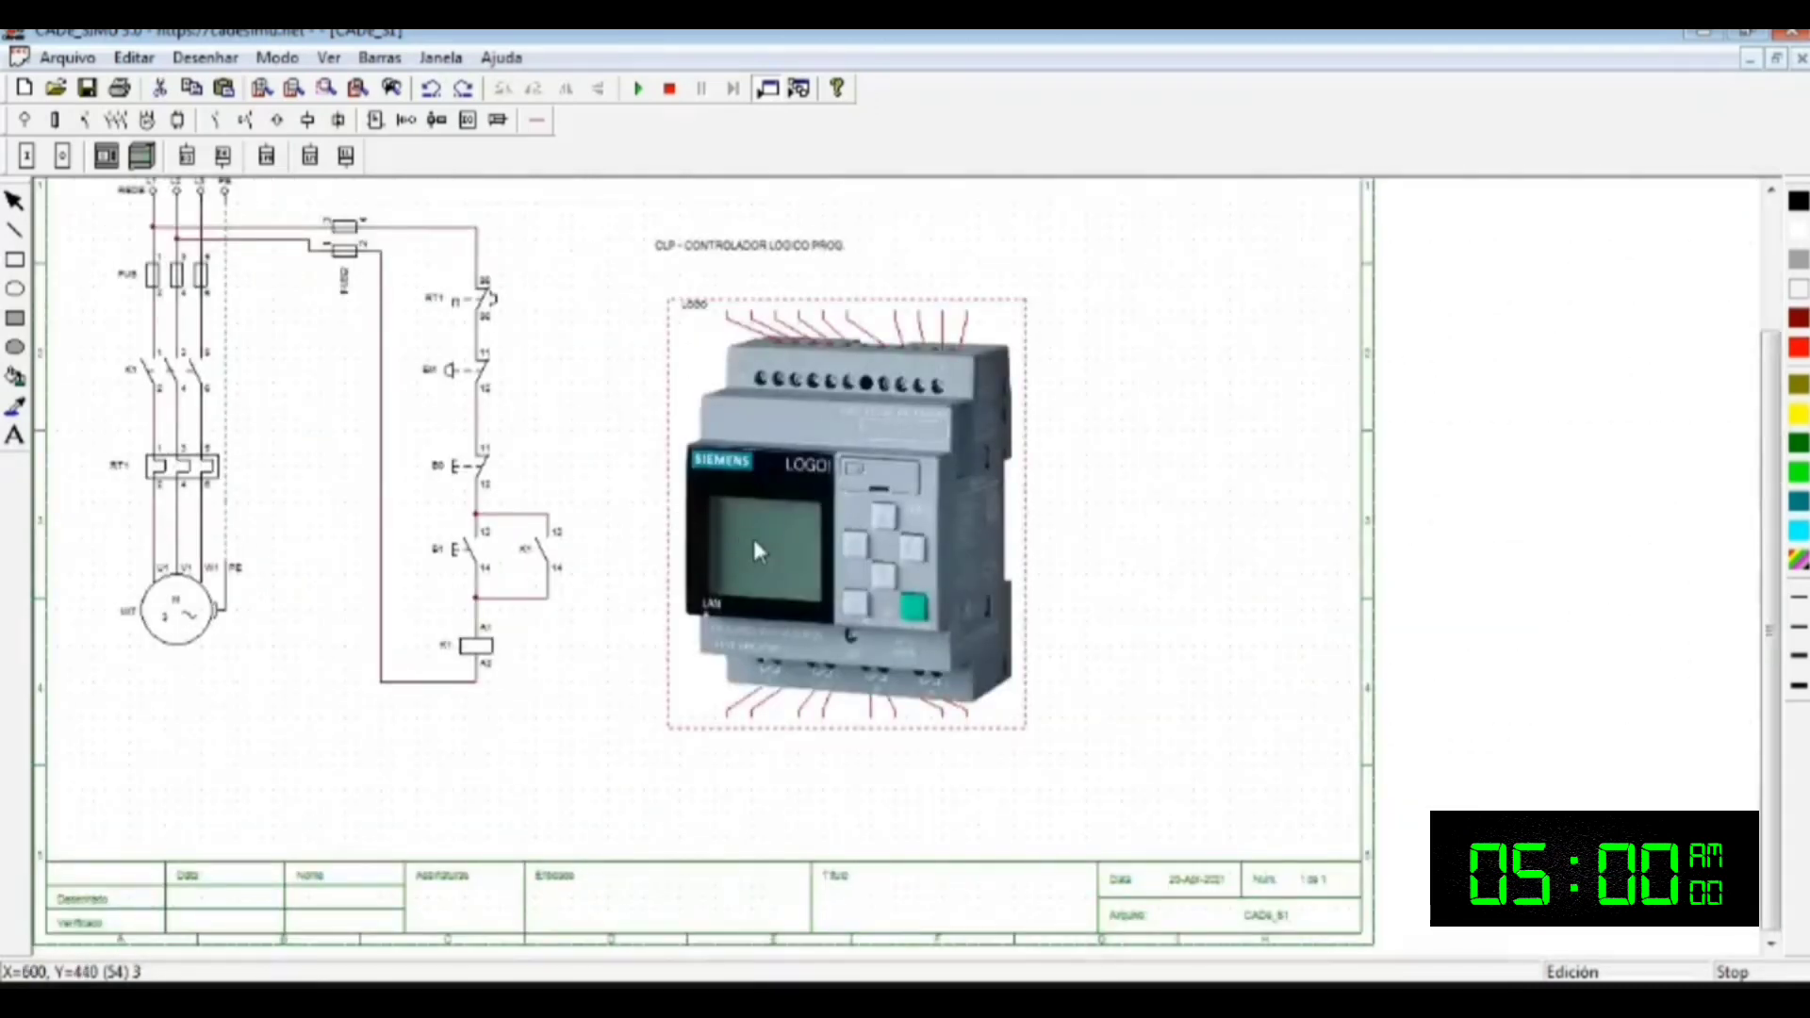
Step: Place a single-phase supply with L and N terminals above the LOGO PLC's supply terminals
scroll(756, 541, up, 2)
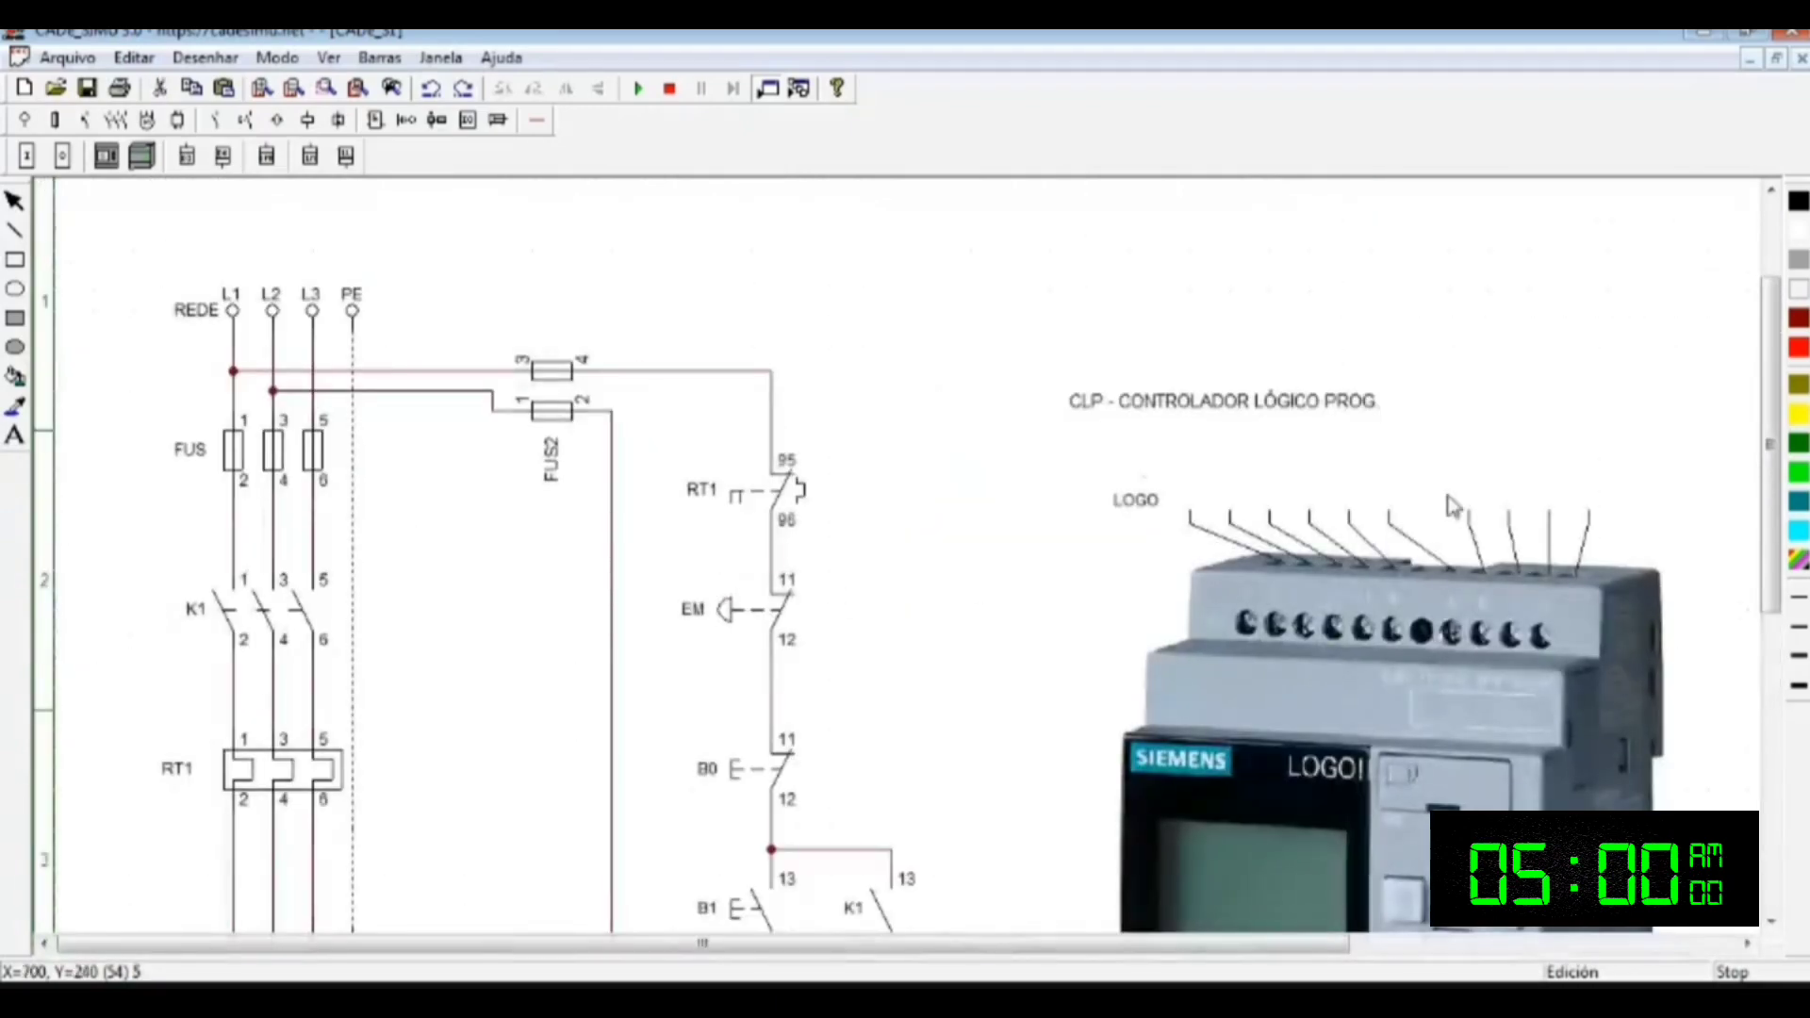
scroll(1434, 400, down, 1)
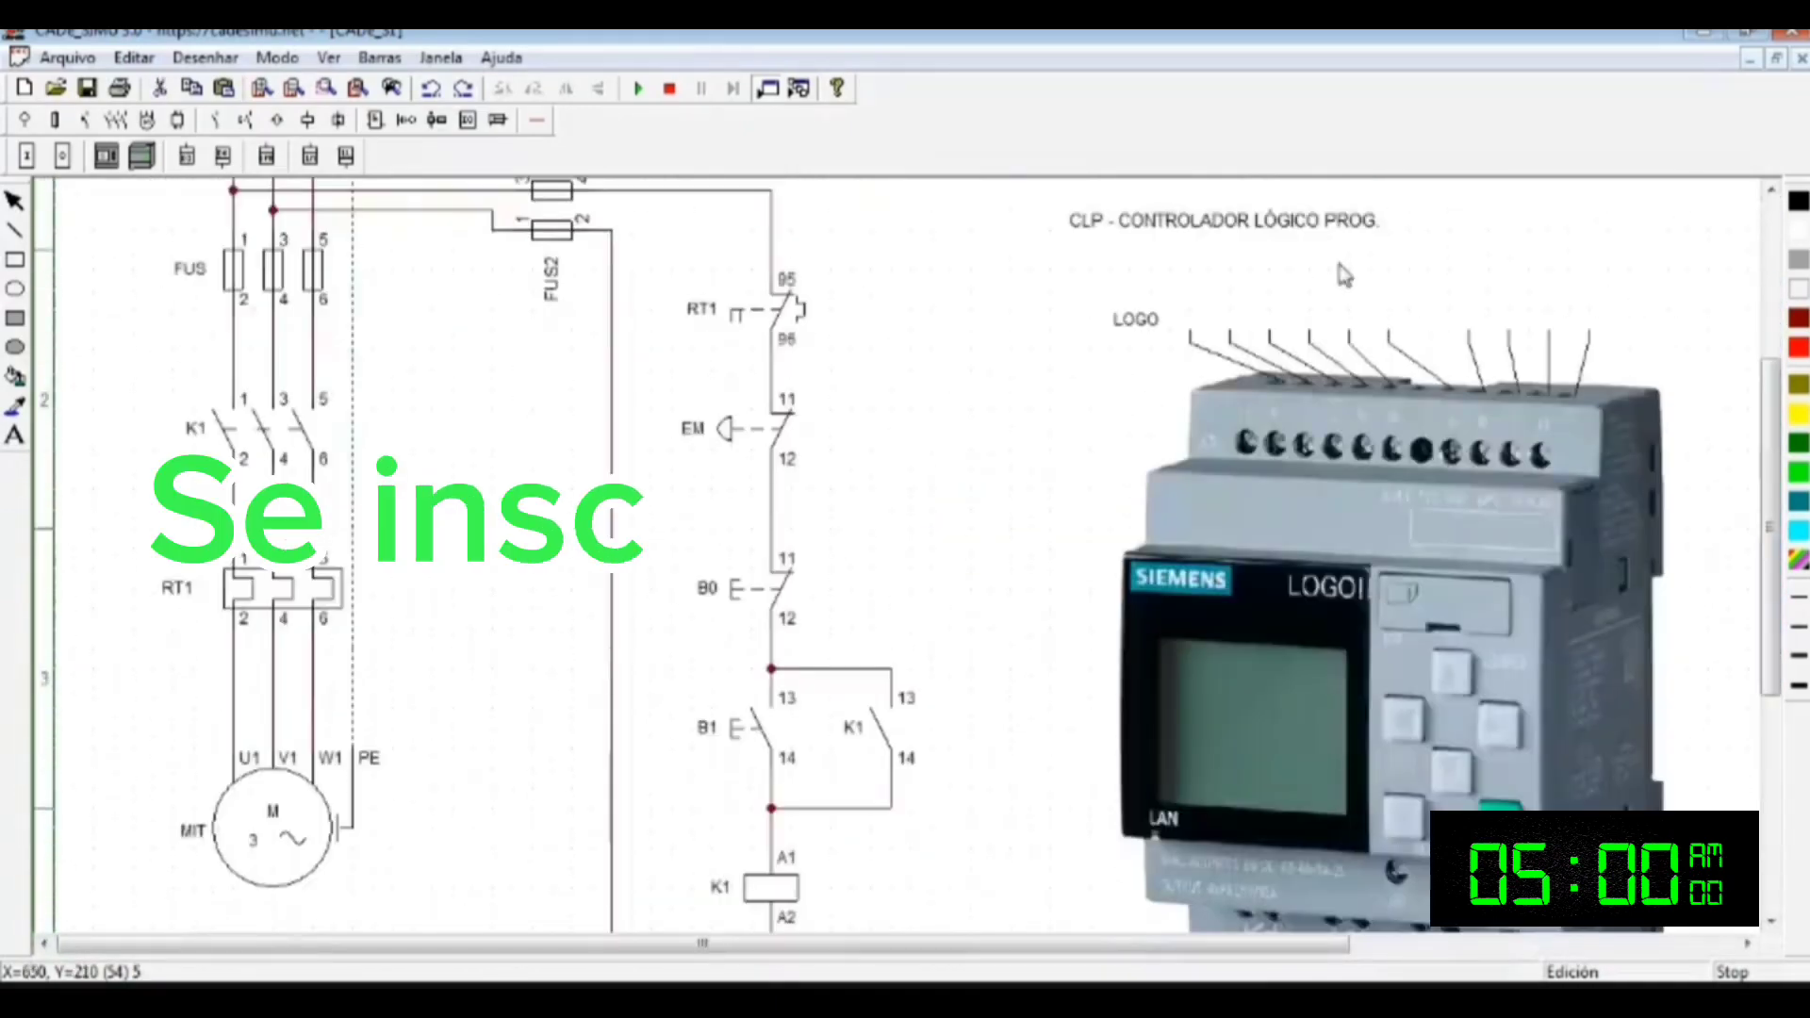
scroll(936, 432, up, 5)
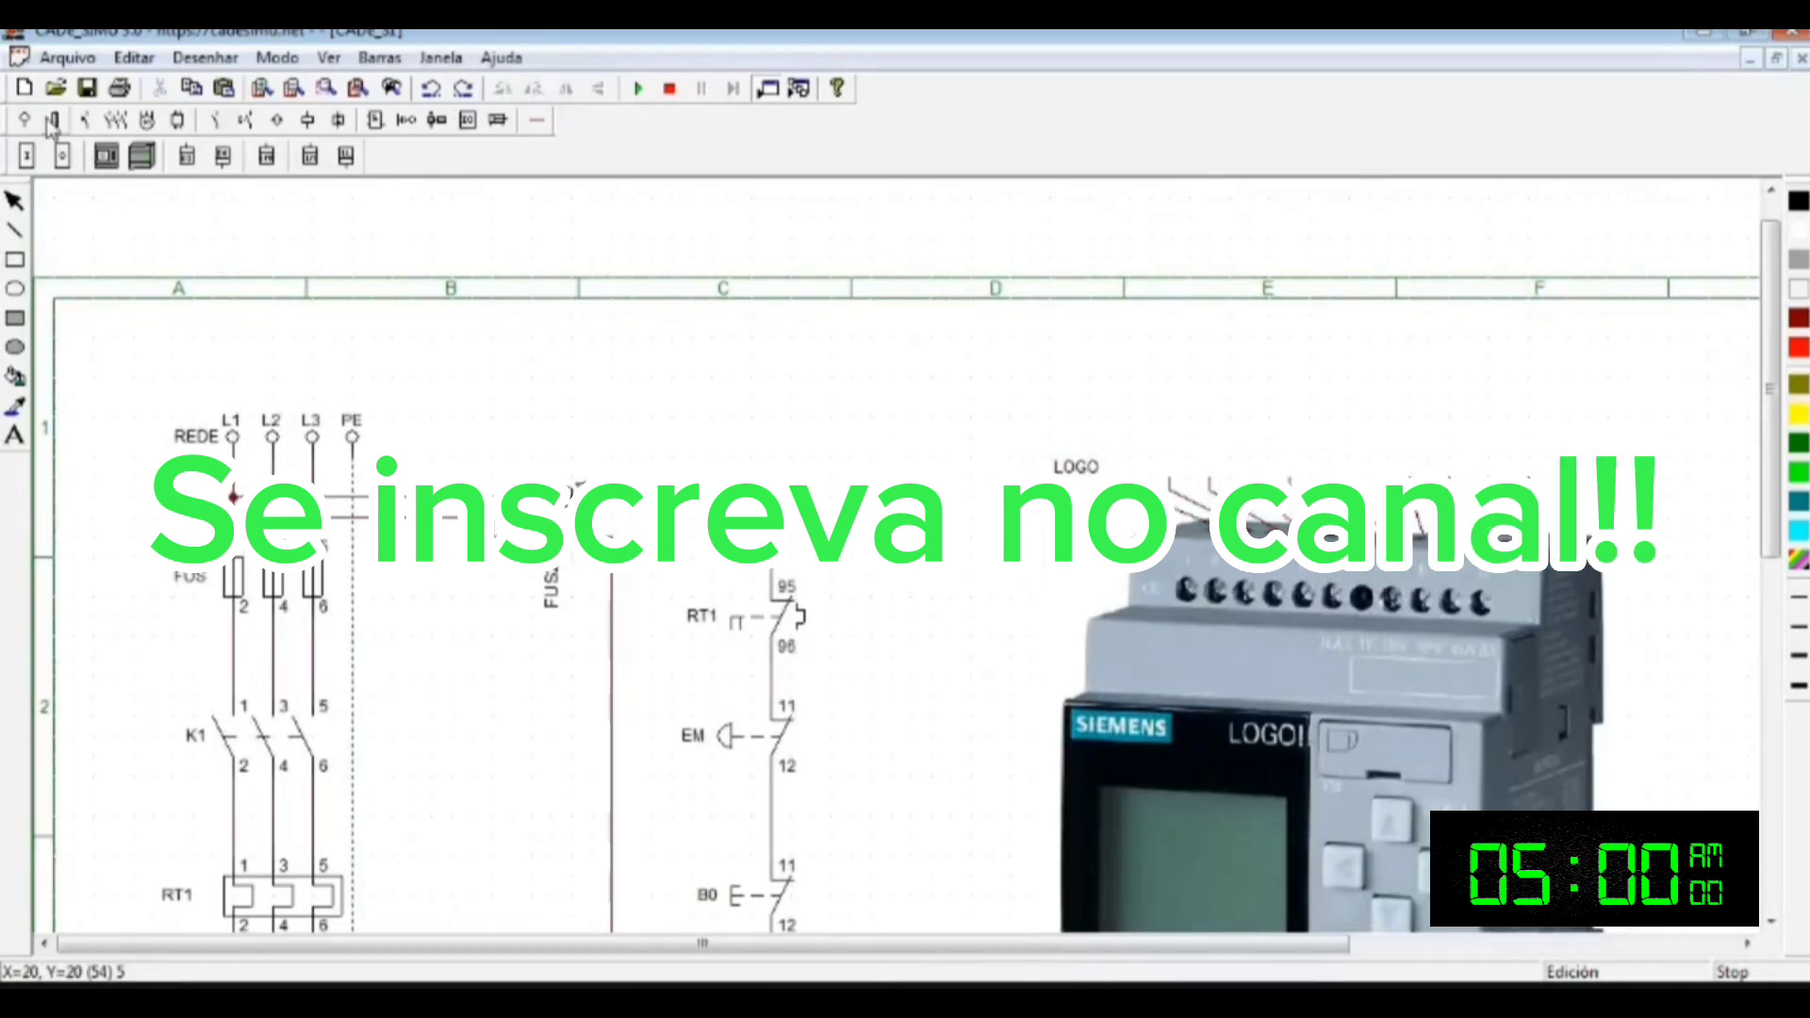
scroll(1357, 339, down, 3)
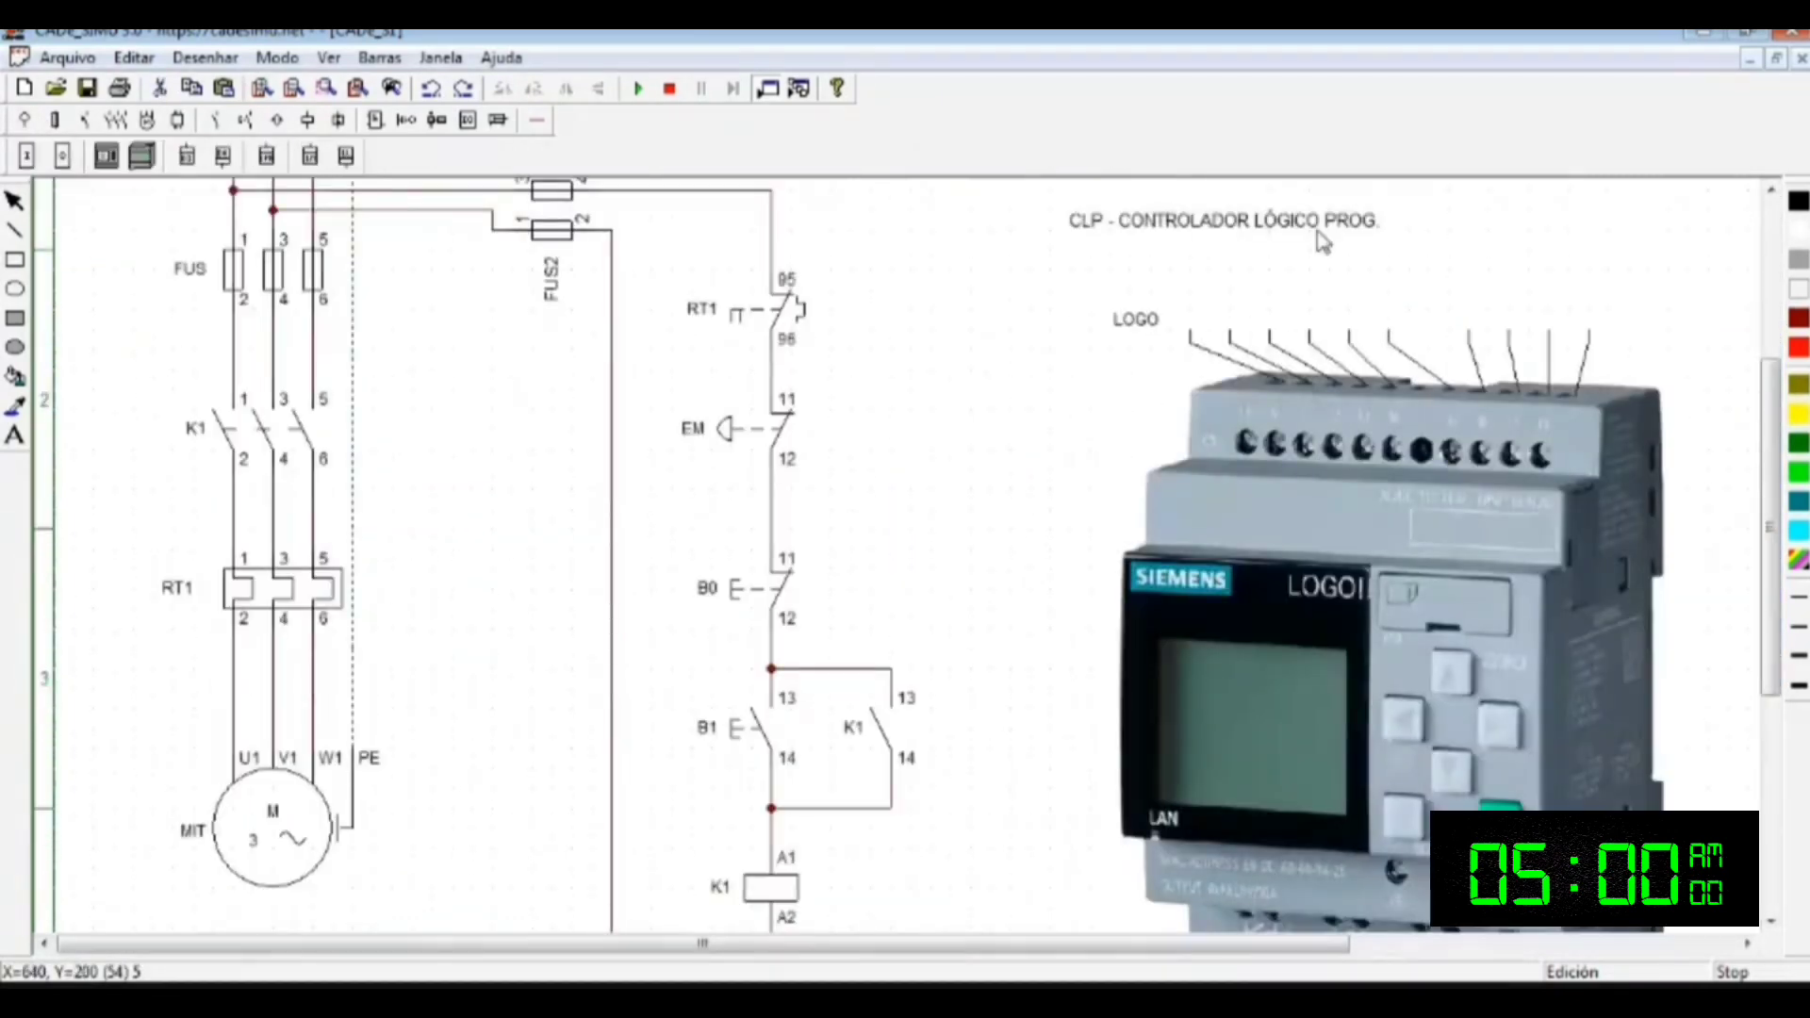
scroll(1022, 651, up, 3)
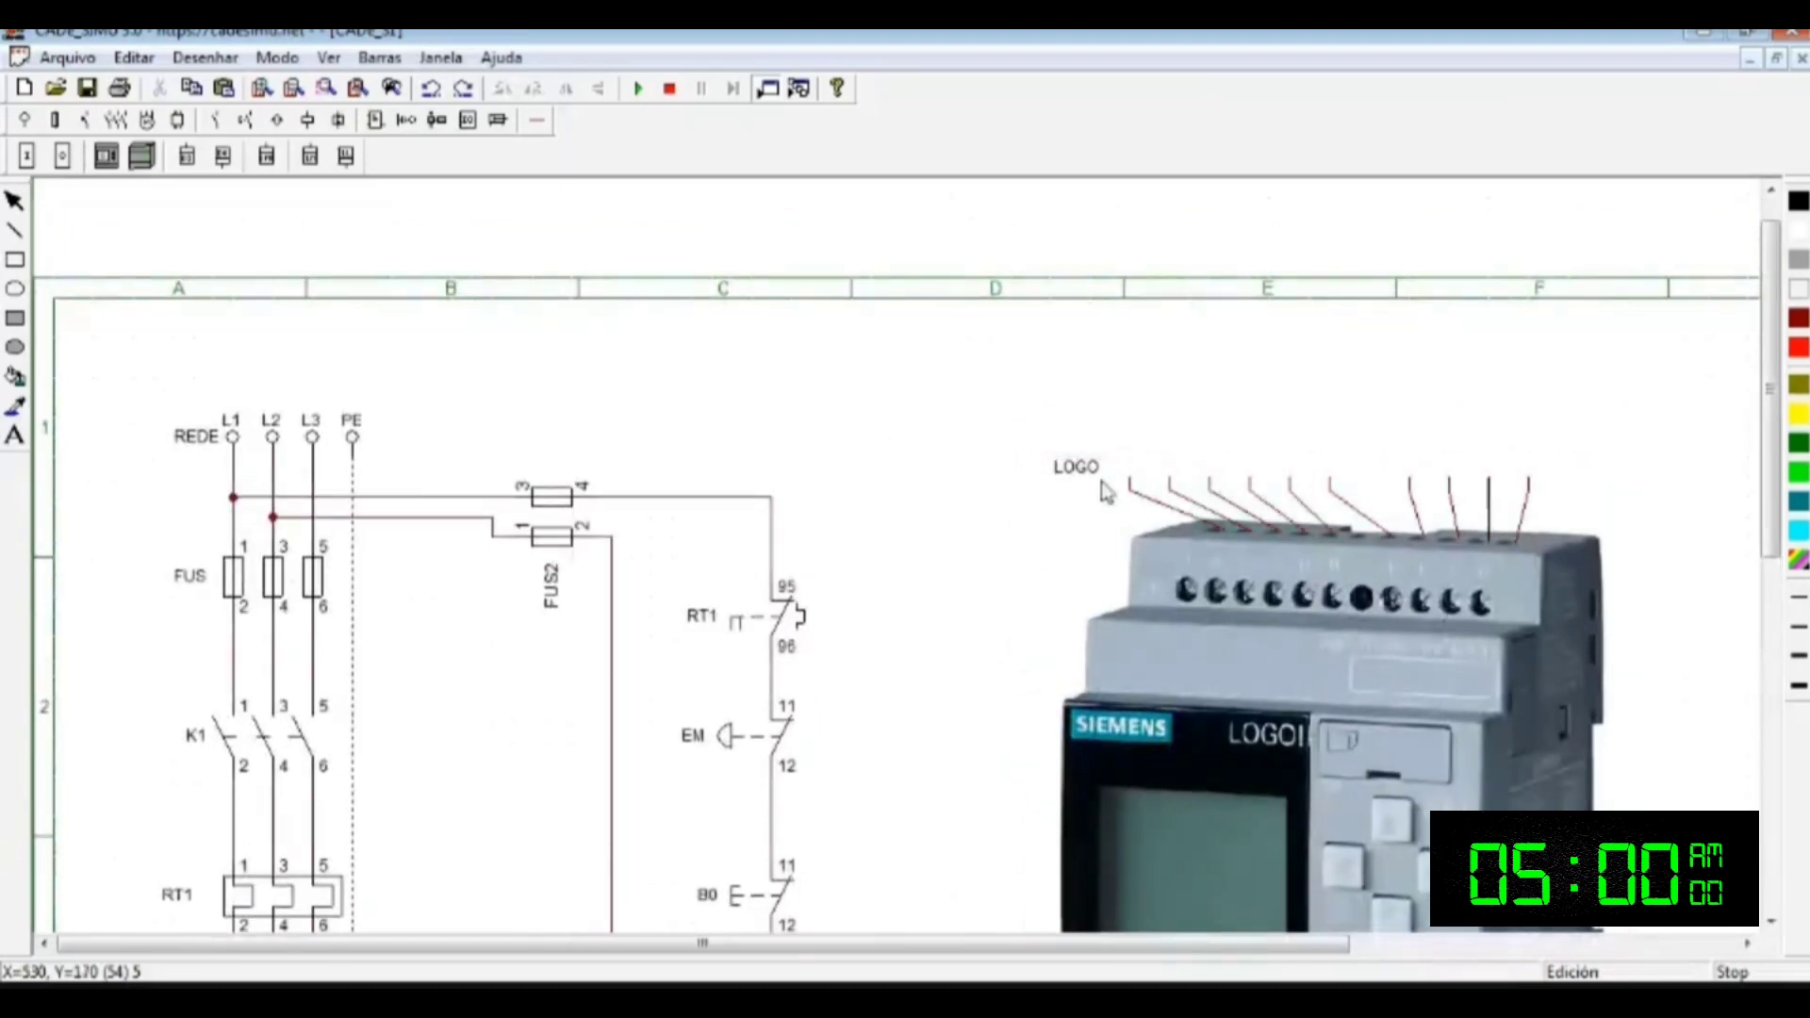
click(19, 122)
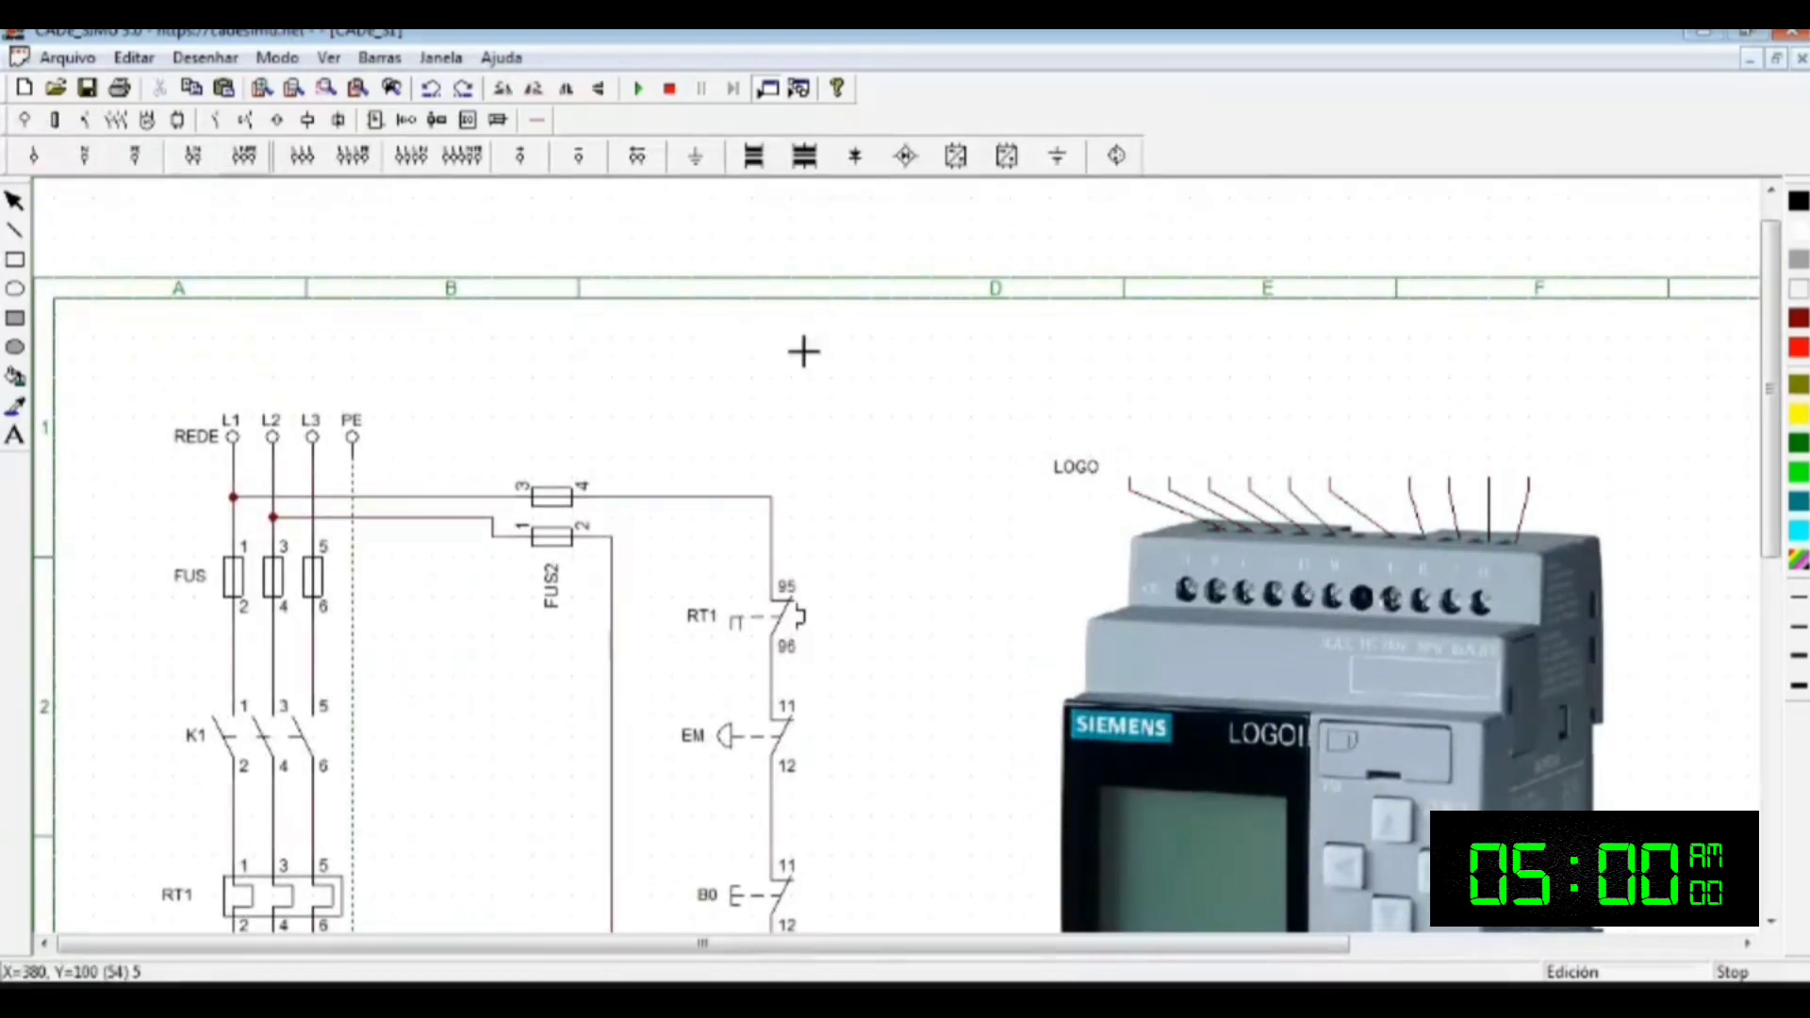
click(1140, 363)
key(Escape)
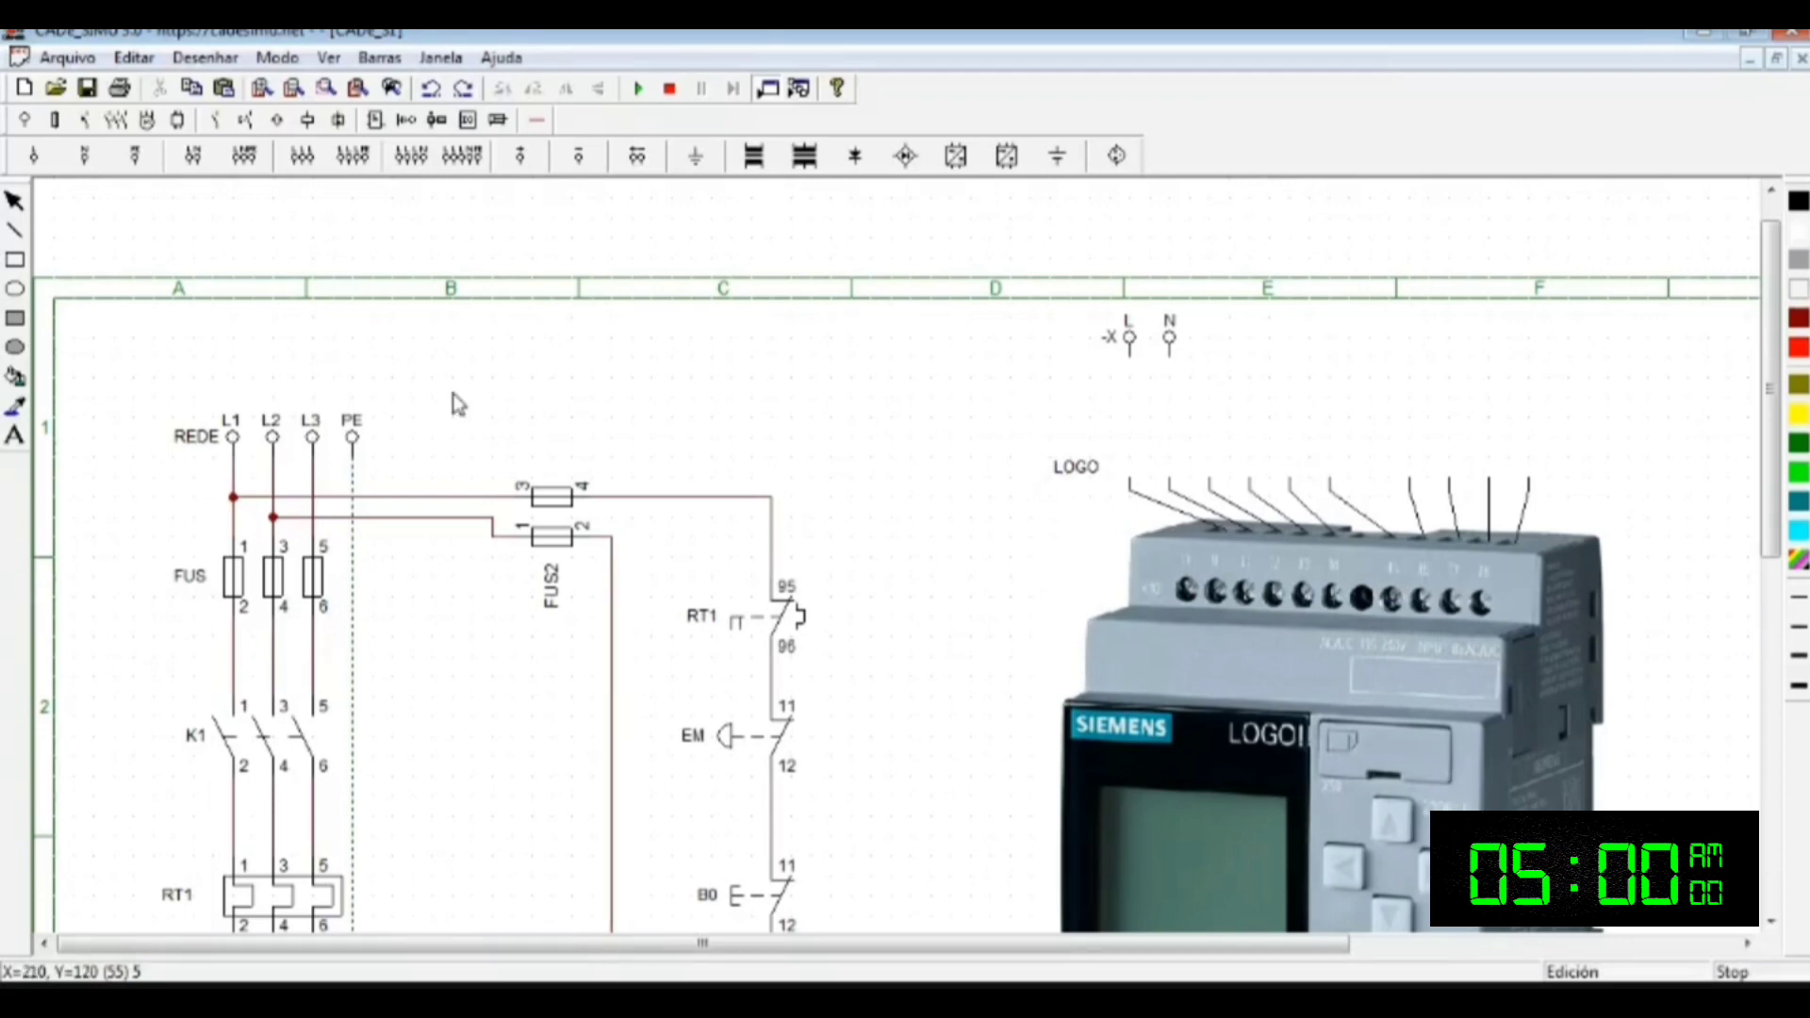
Step: Draw a short phase cable straight down from the L terminal of the supply above the PLC
click(537, 120)
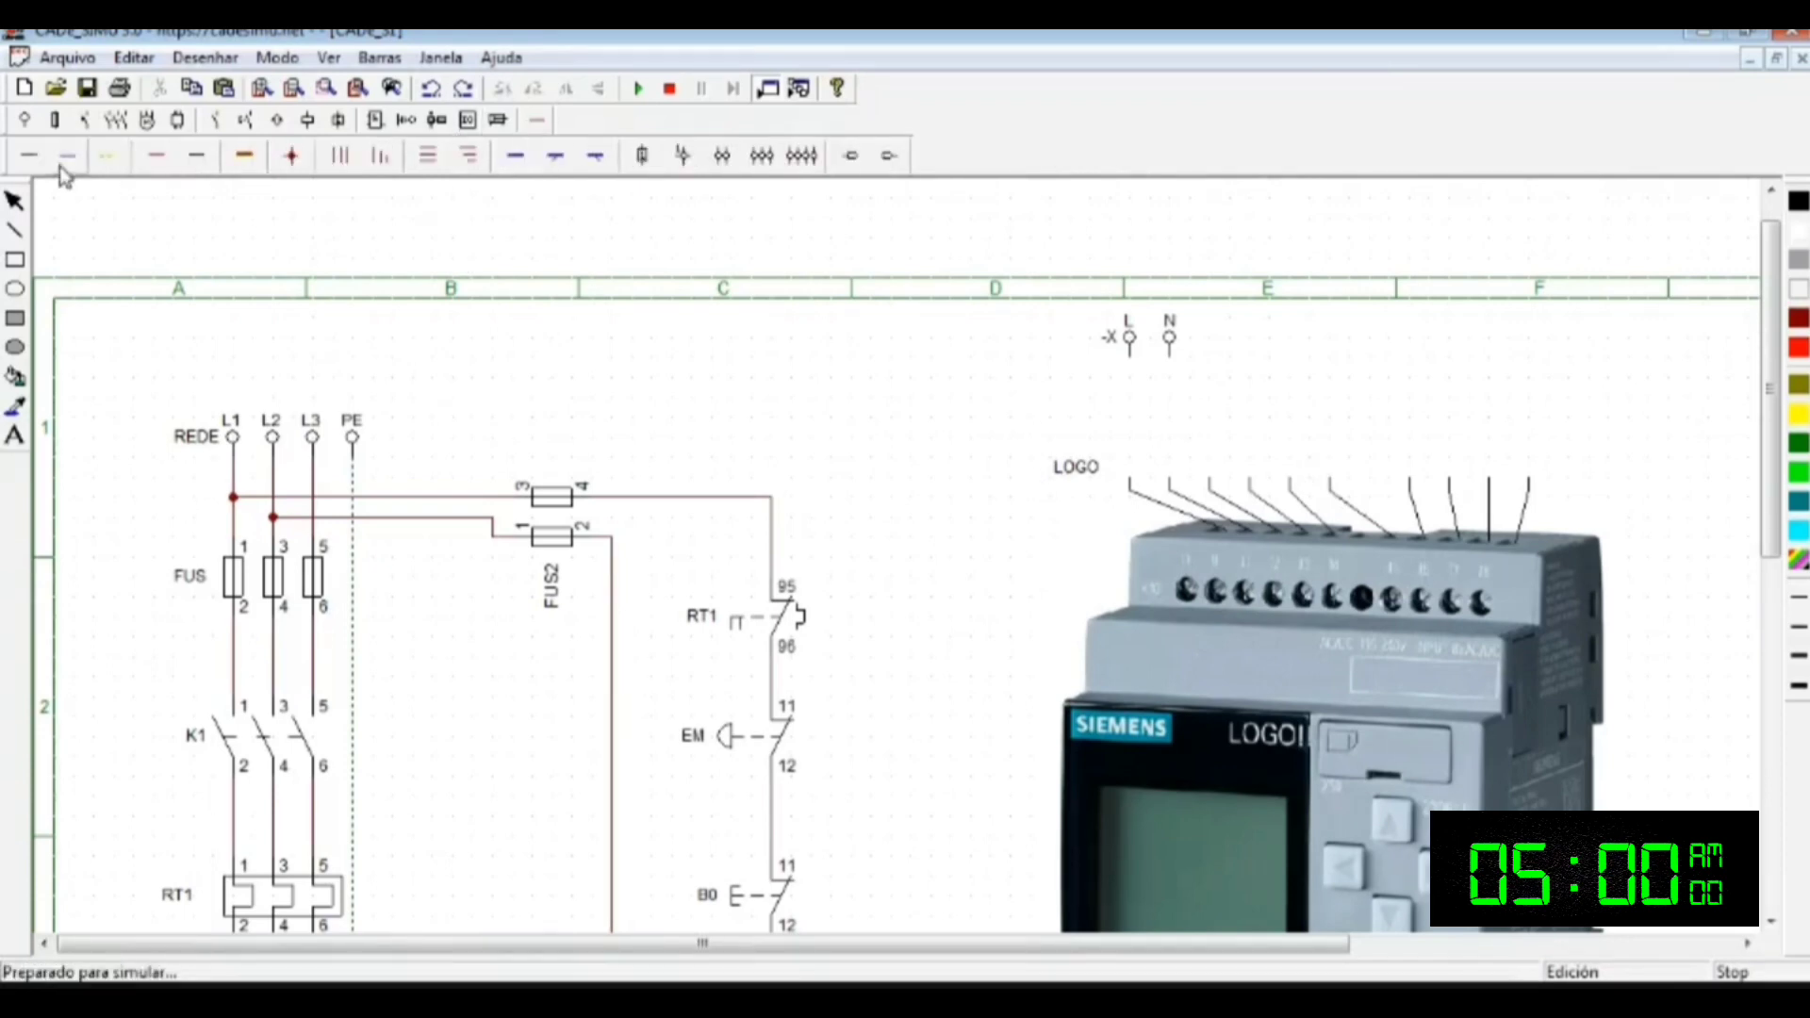
click(29, 156)
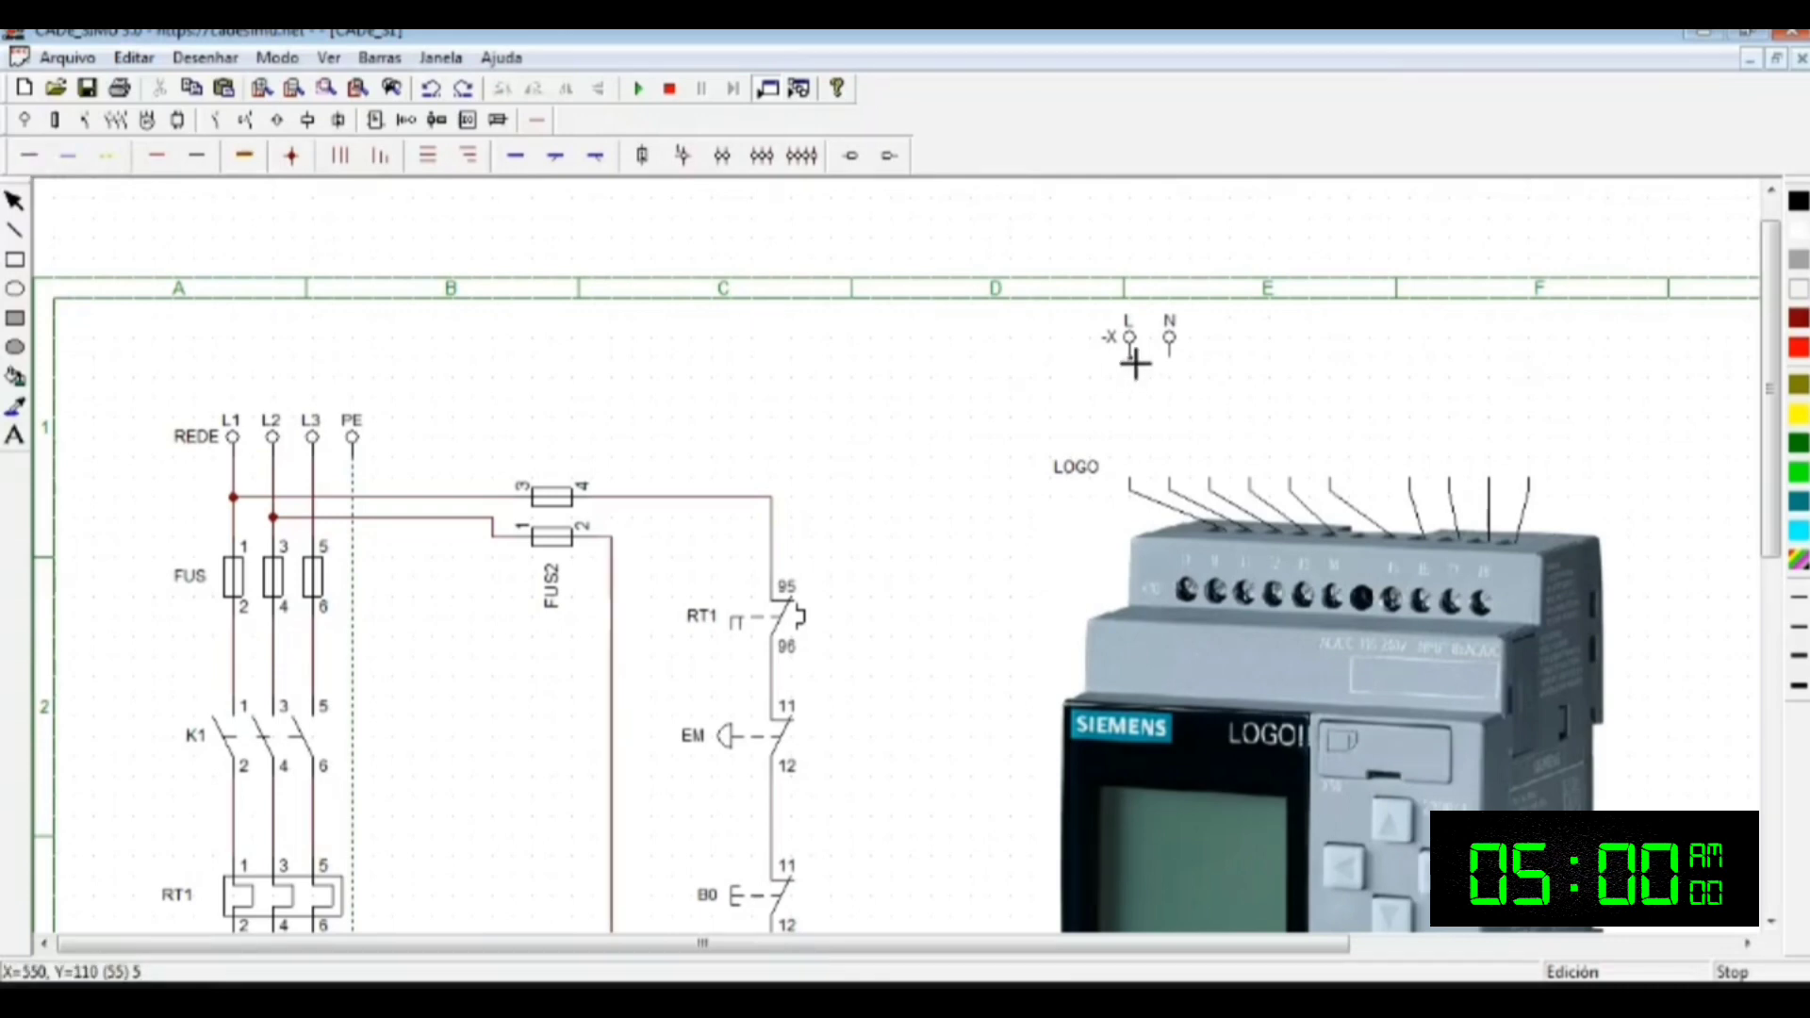
drag(1135, 364, 1131, 396)
double_click(1135, 400)
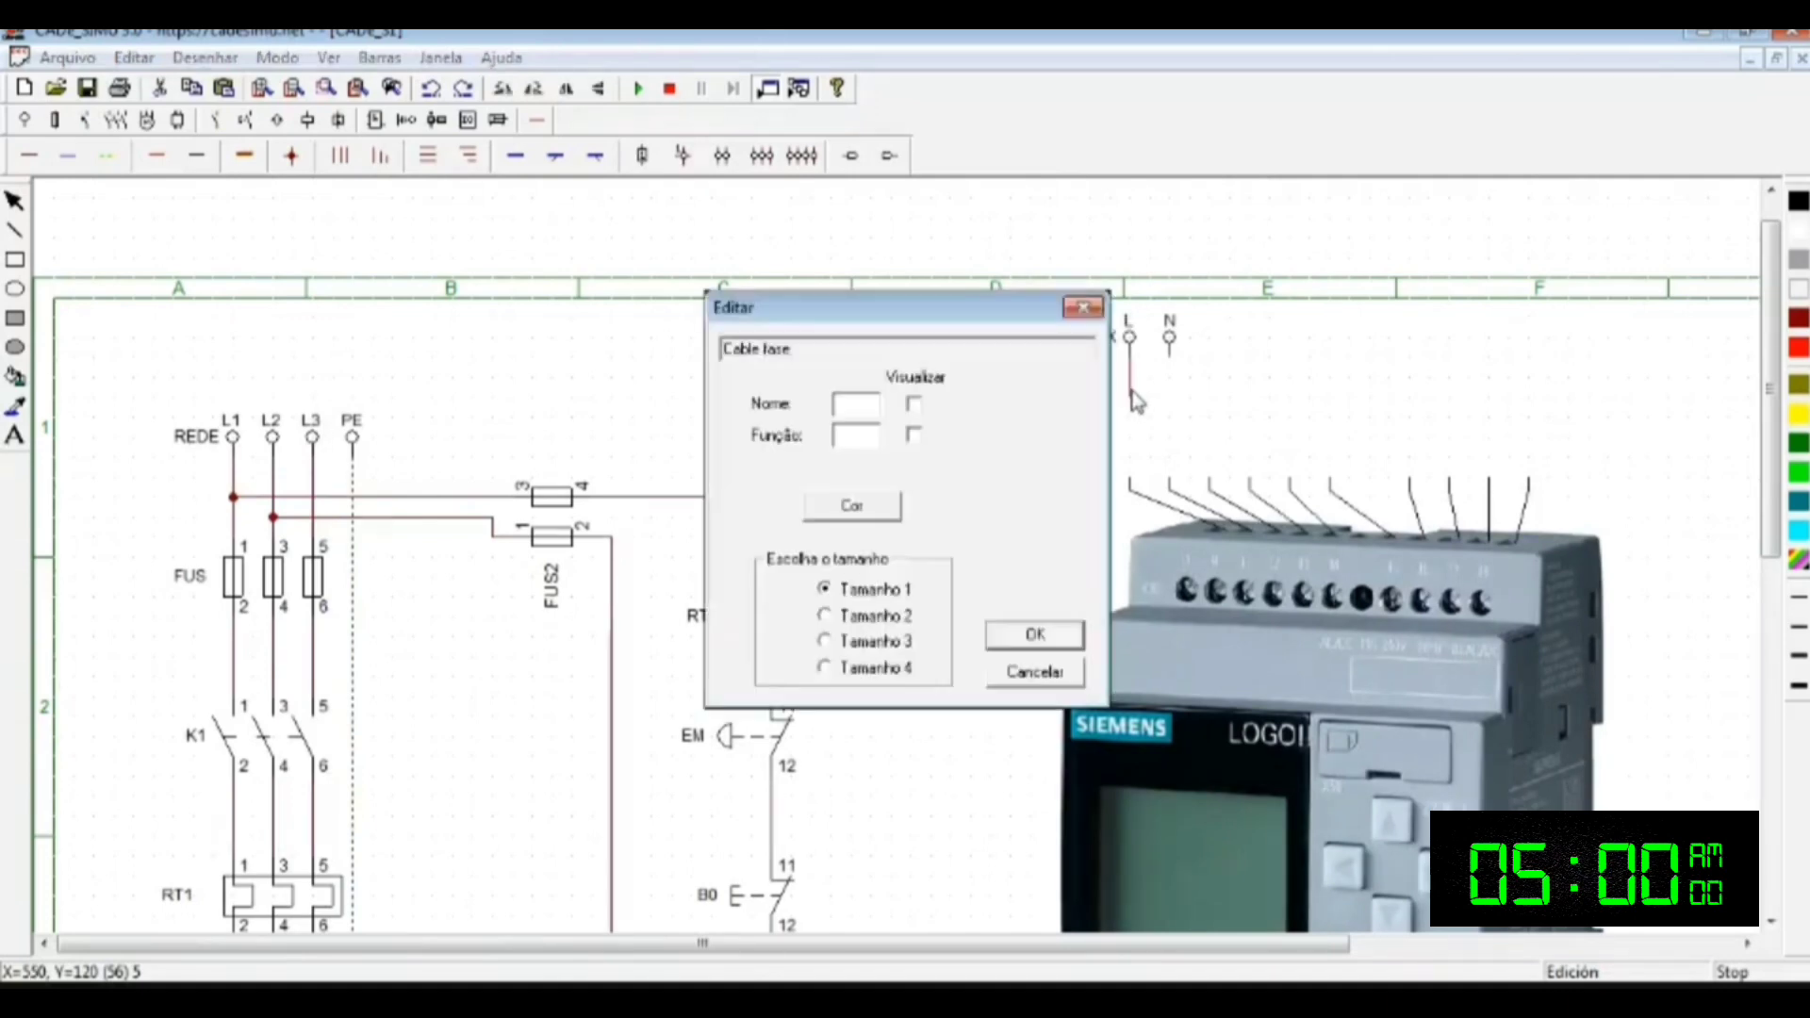
key(Escape)
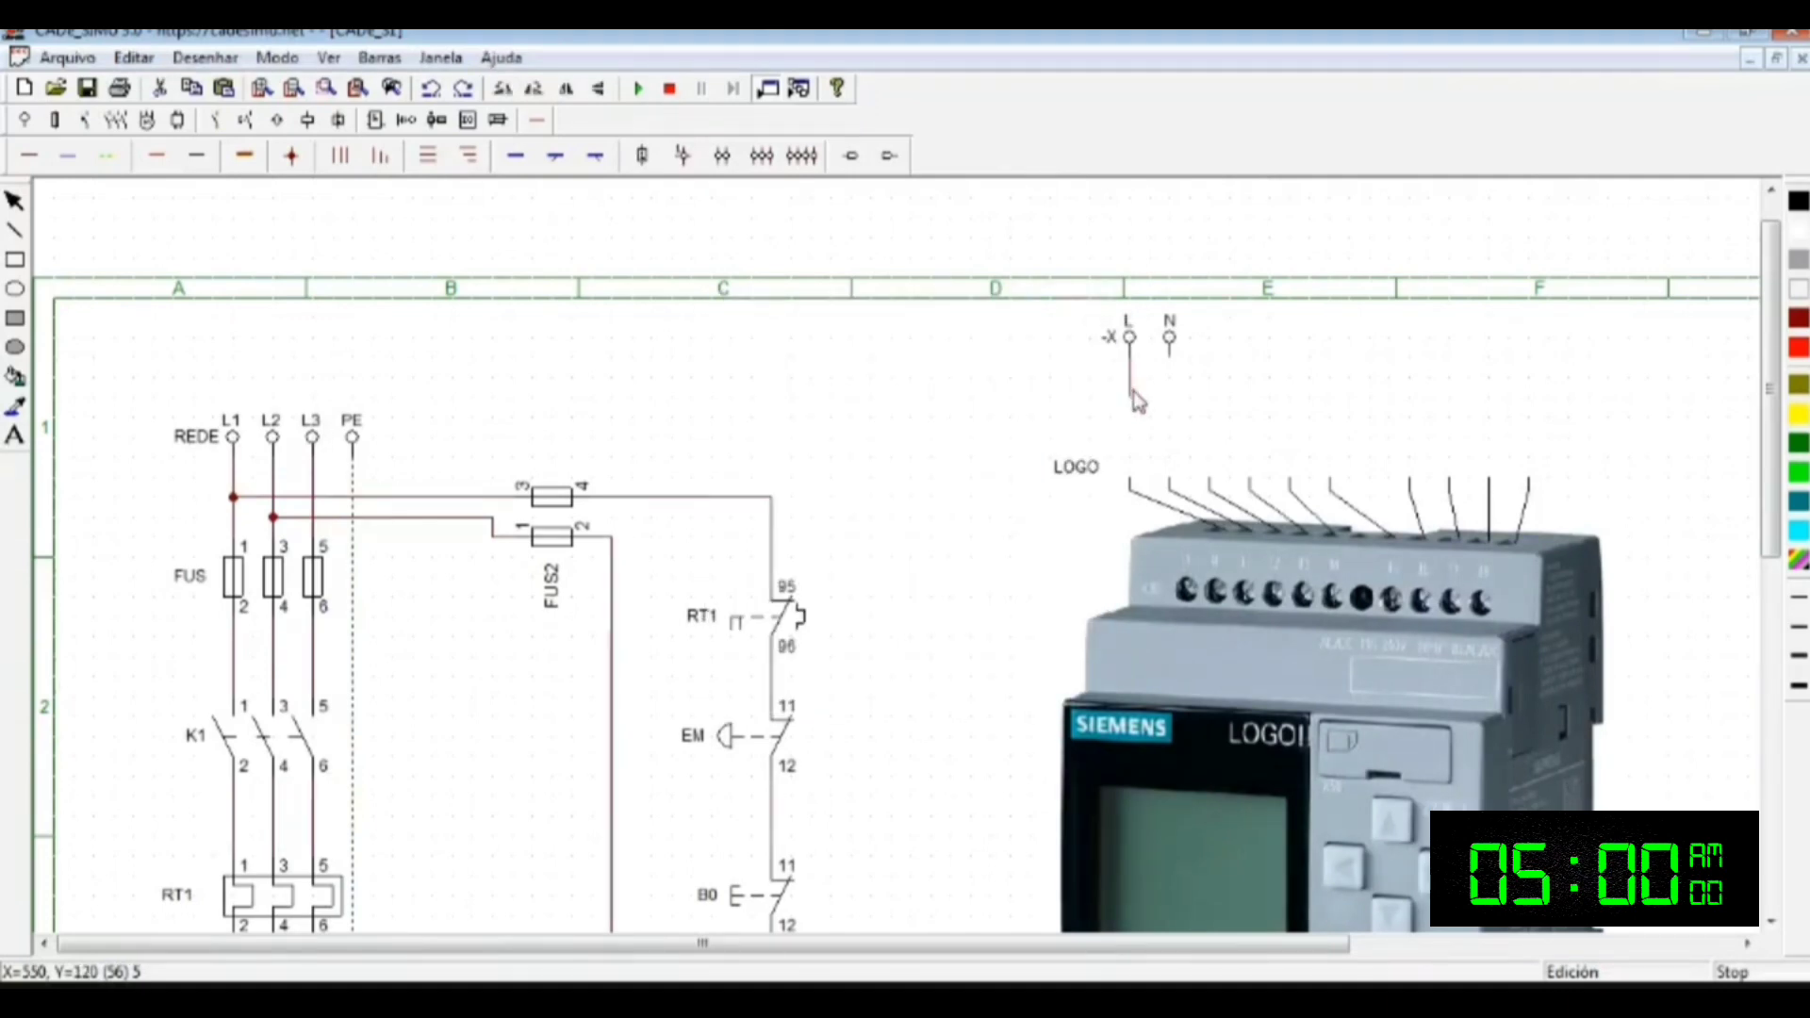
Step: Replace the short phase cable with one reaching the PLC's L supply terminal, and connect N to its neutral terminal with a neutral cable
key(Delete)
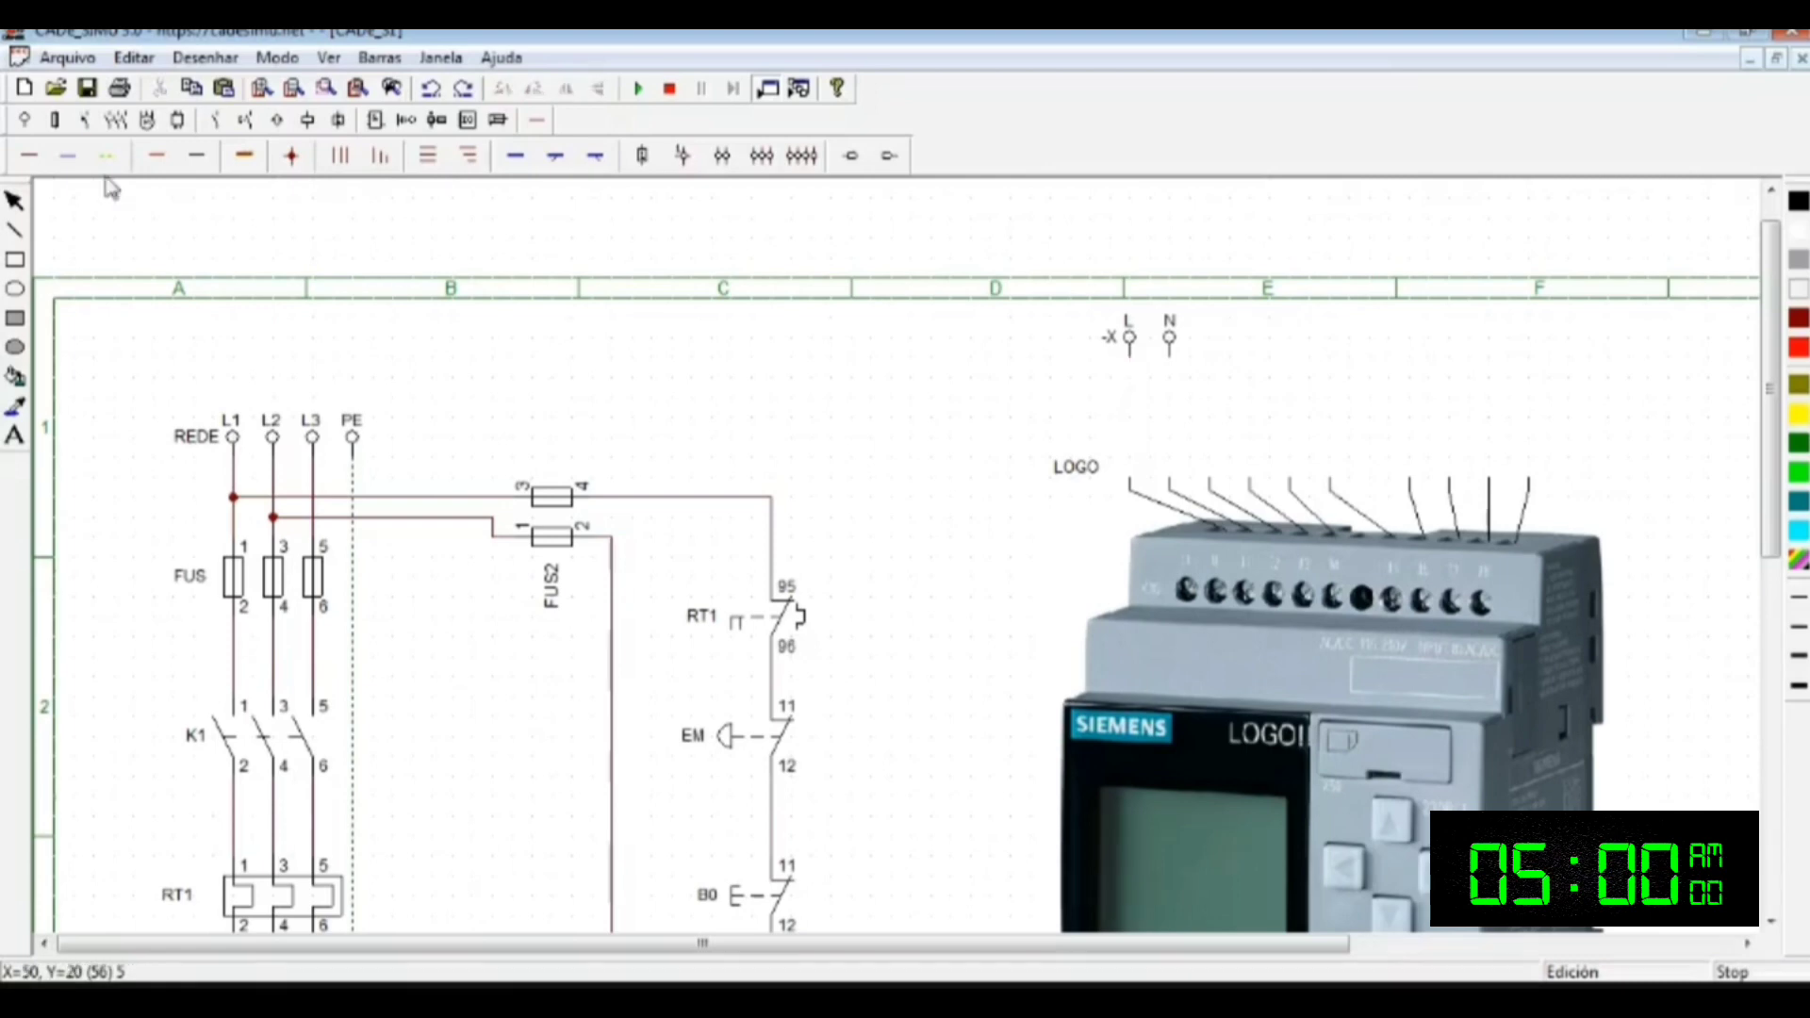
drag(1131, 362, 1147, 477)
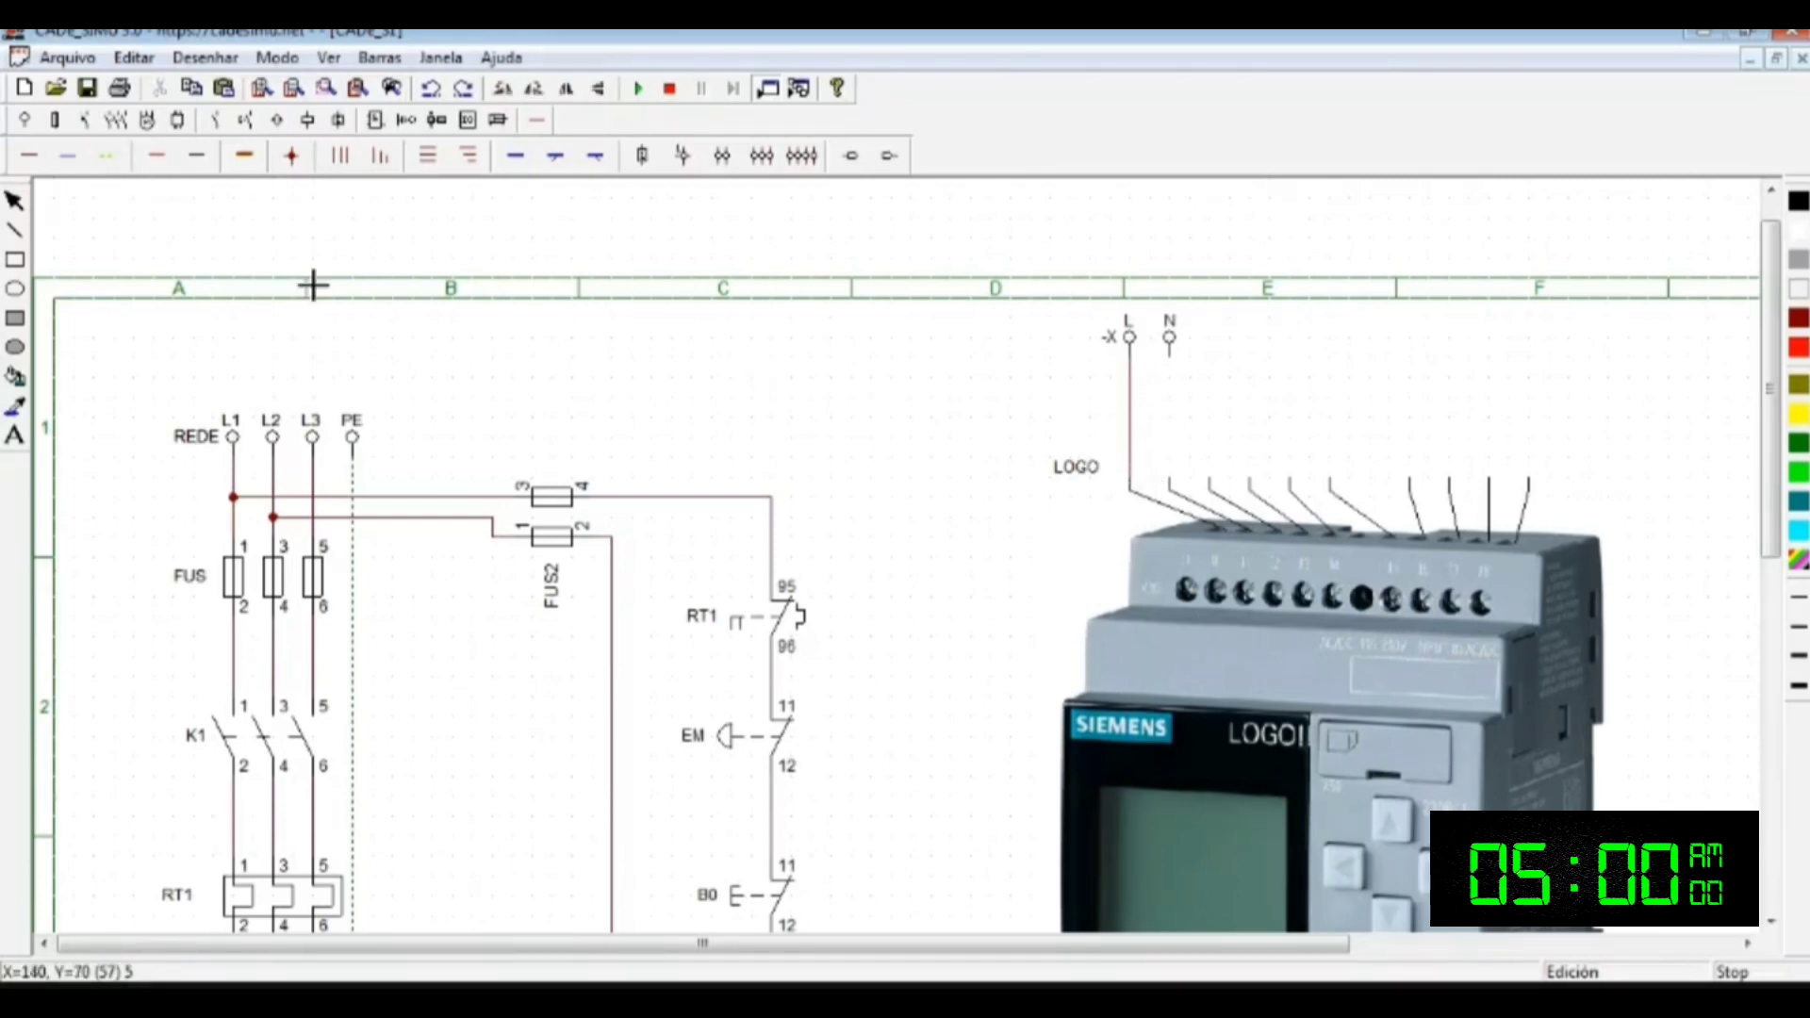
click(59, 160)
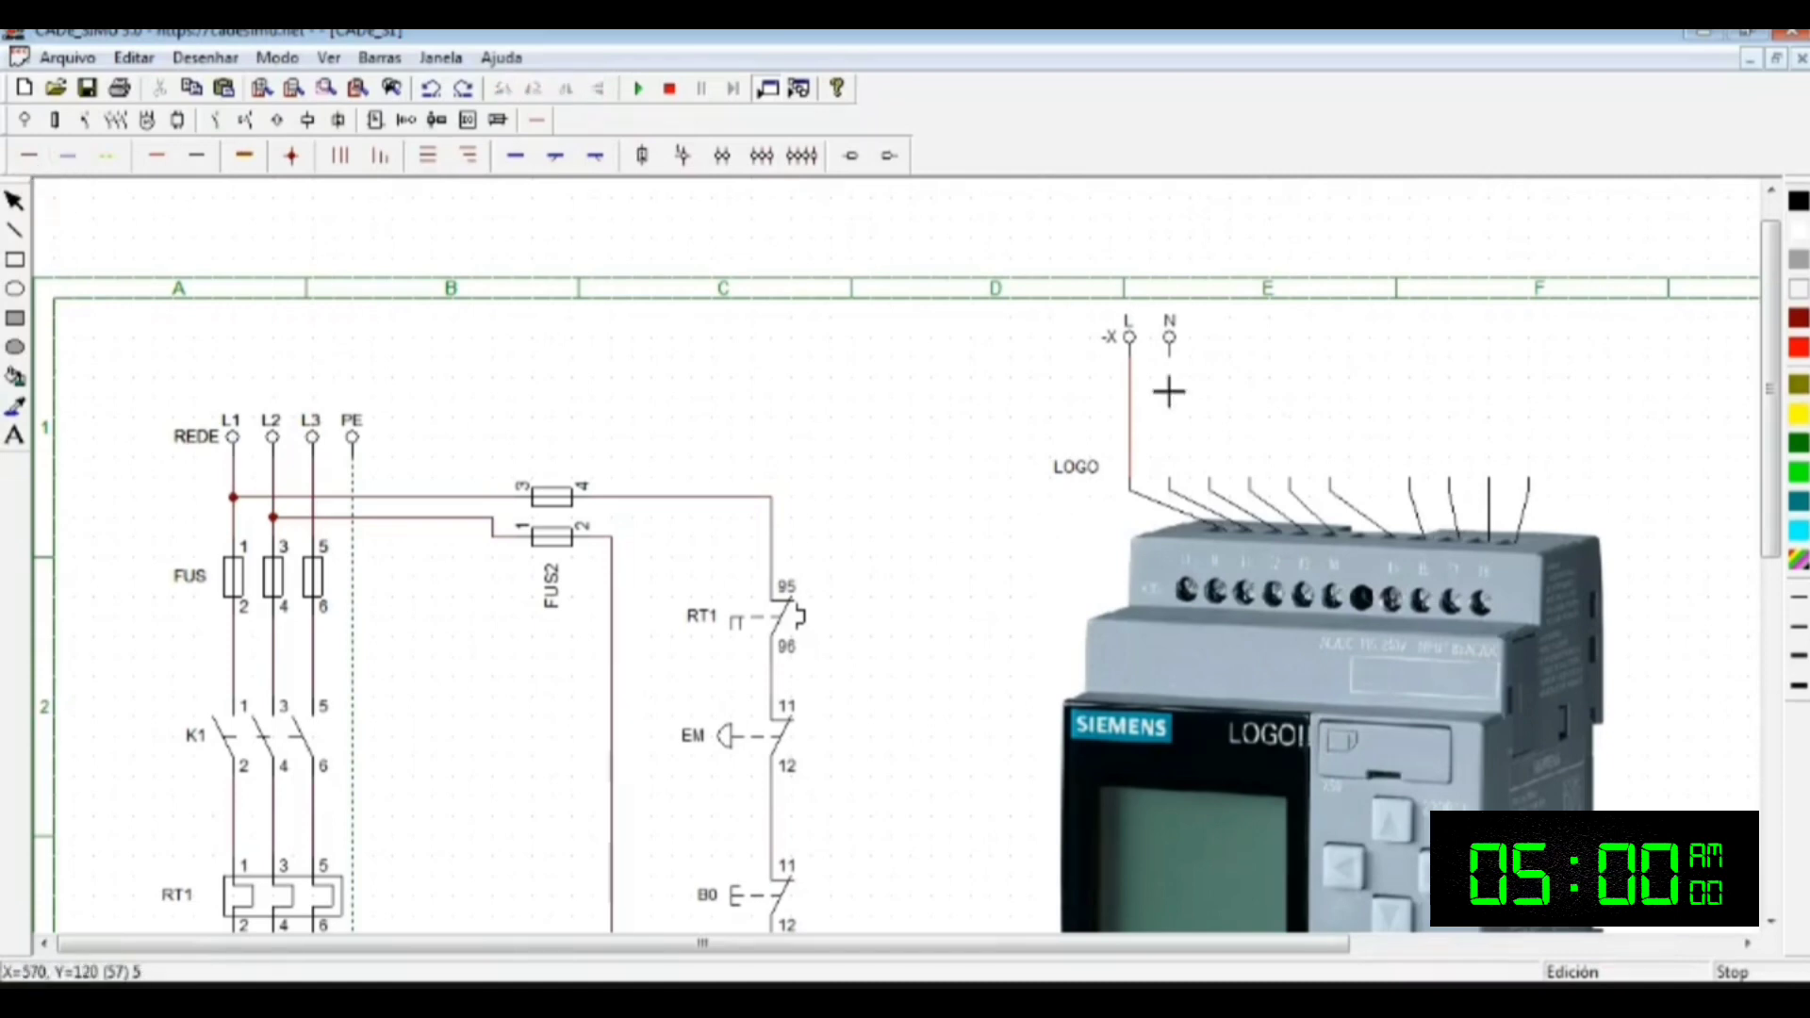
drag(1169, 358, 1170, 477)
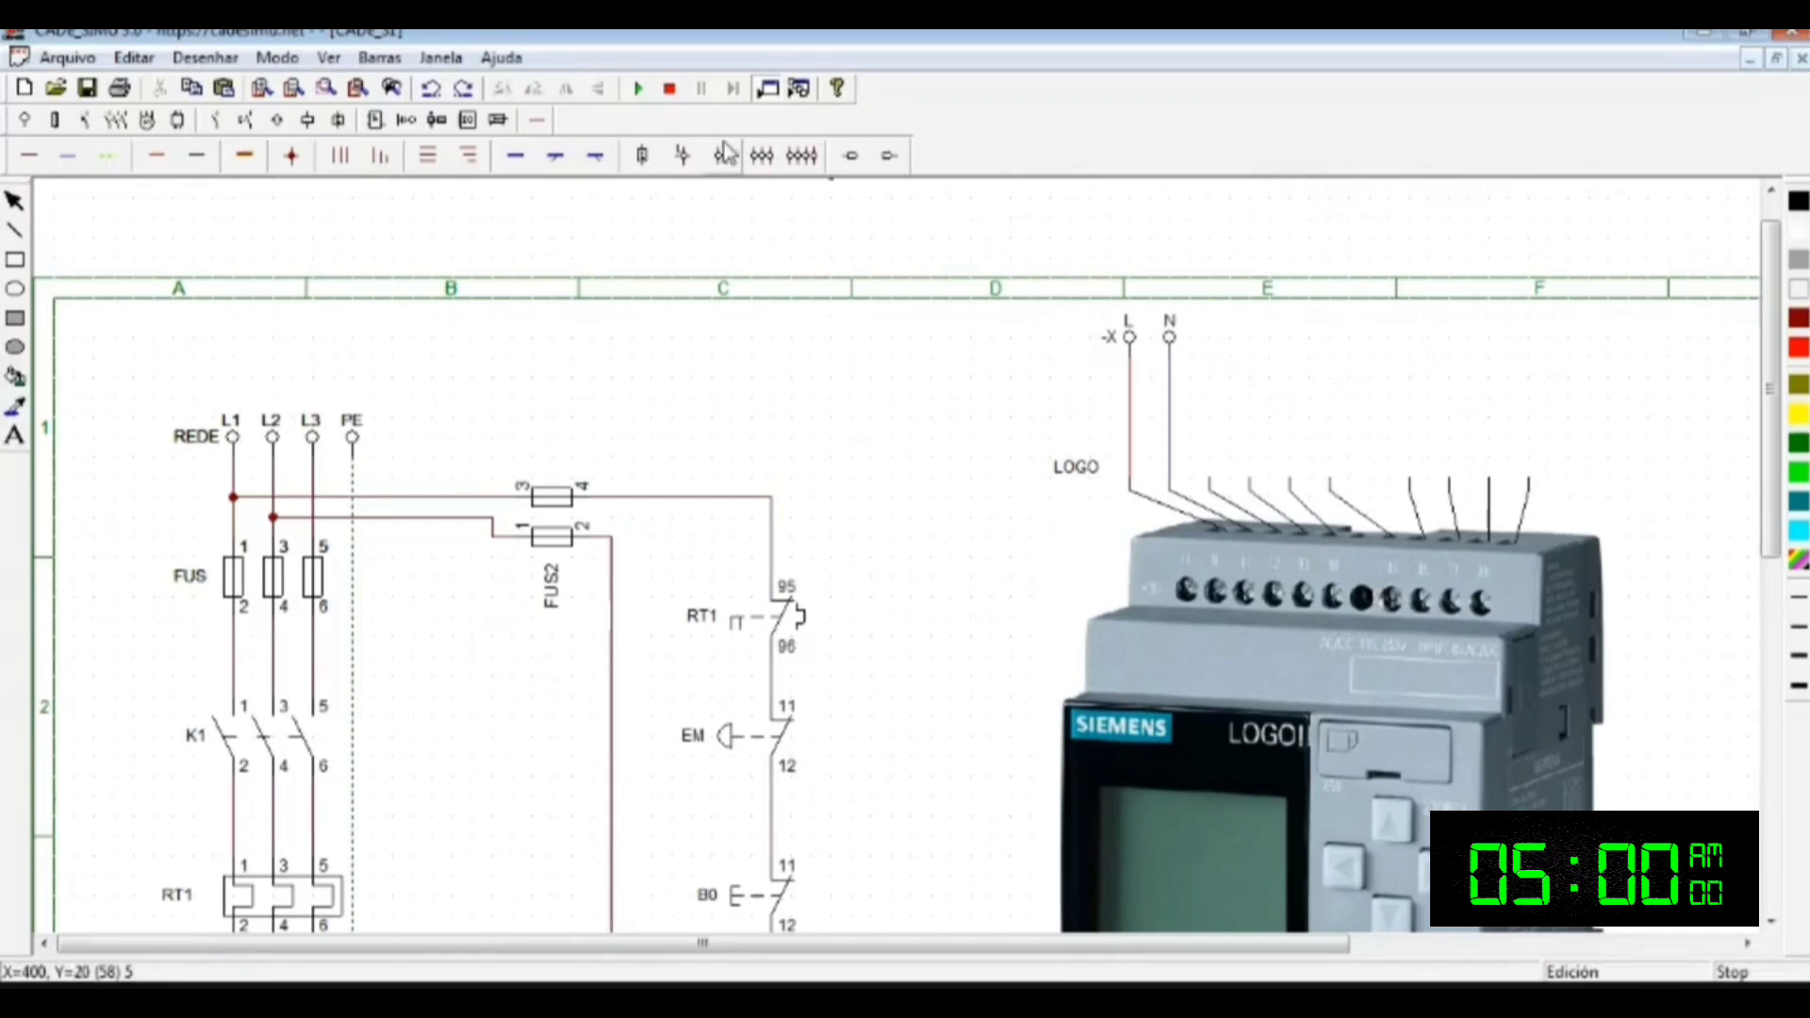
Step: Run the simulation to check that the powered LOGO PLC shows its input and output status, and stop it
click(638, 88)
scroll(1373, 416, down, 2)
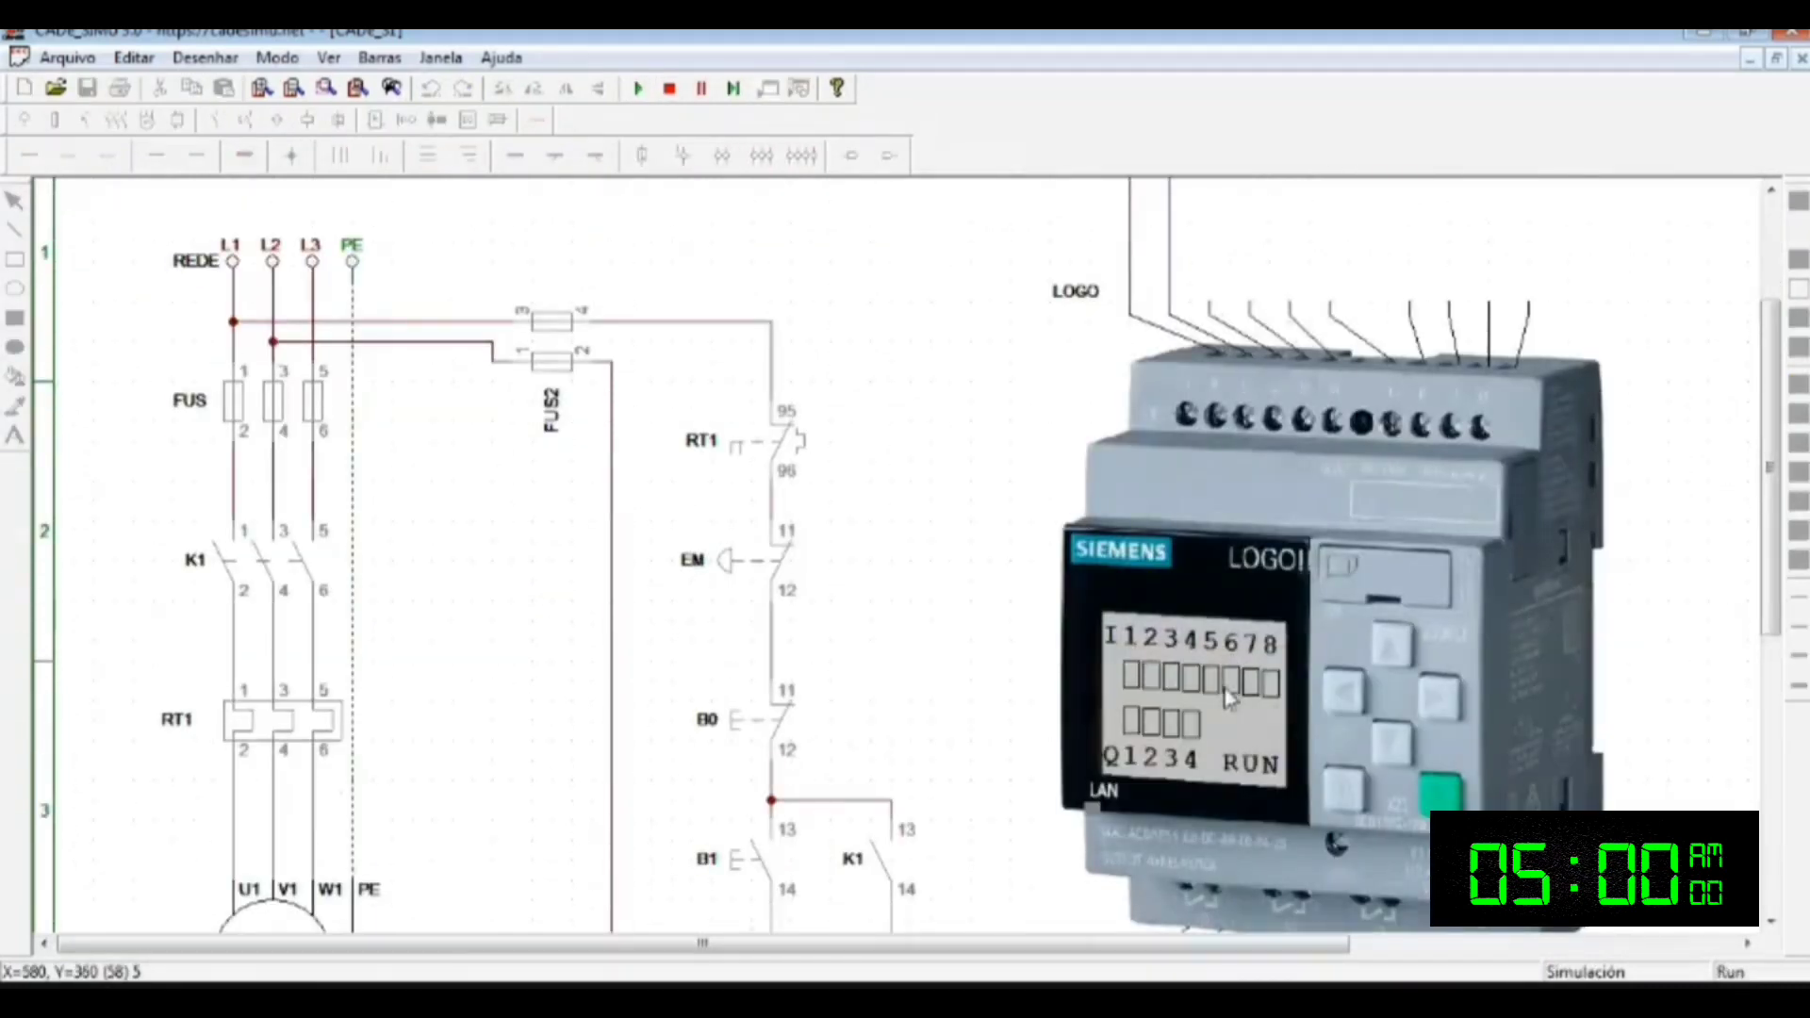
scroll(1230, 719, down, 1)
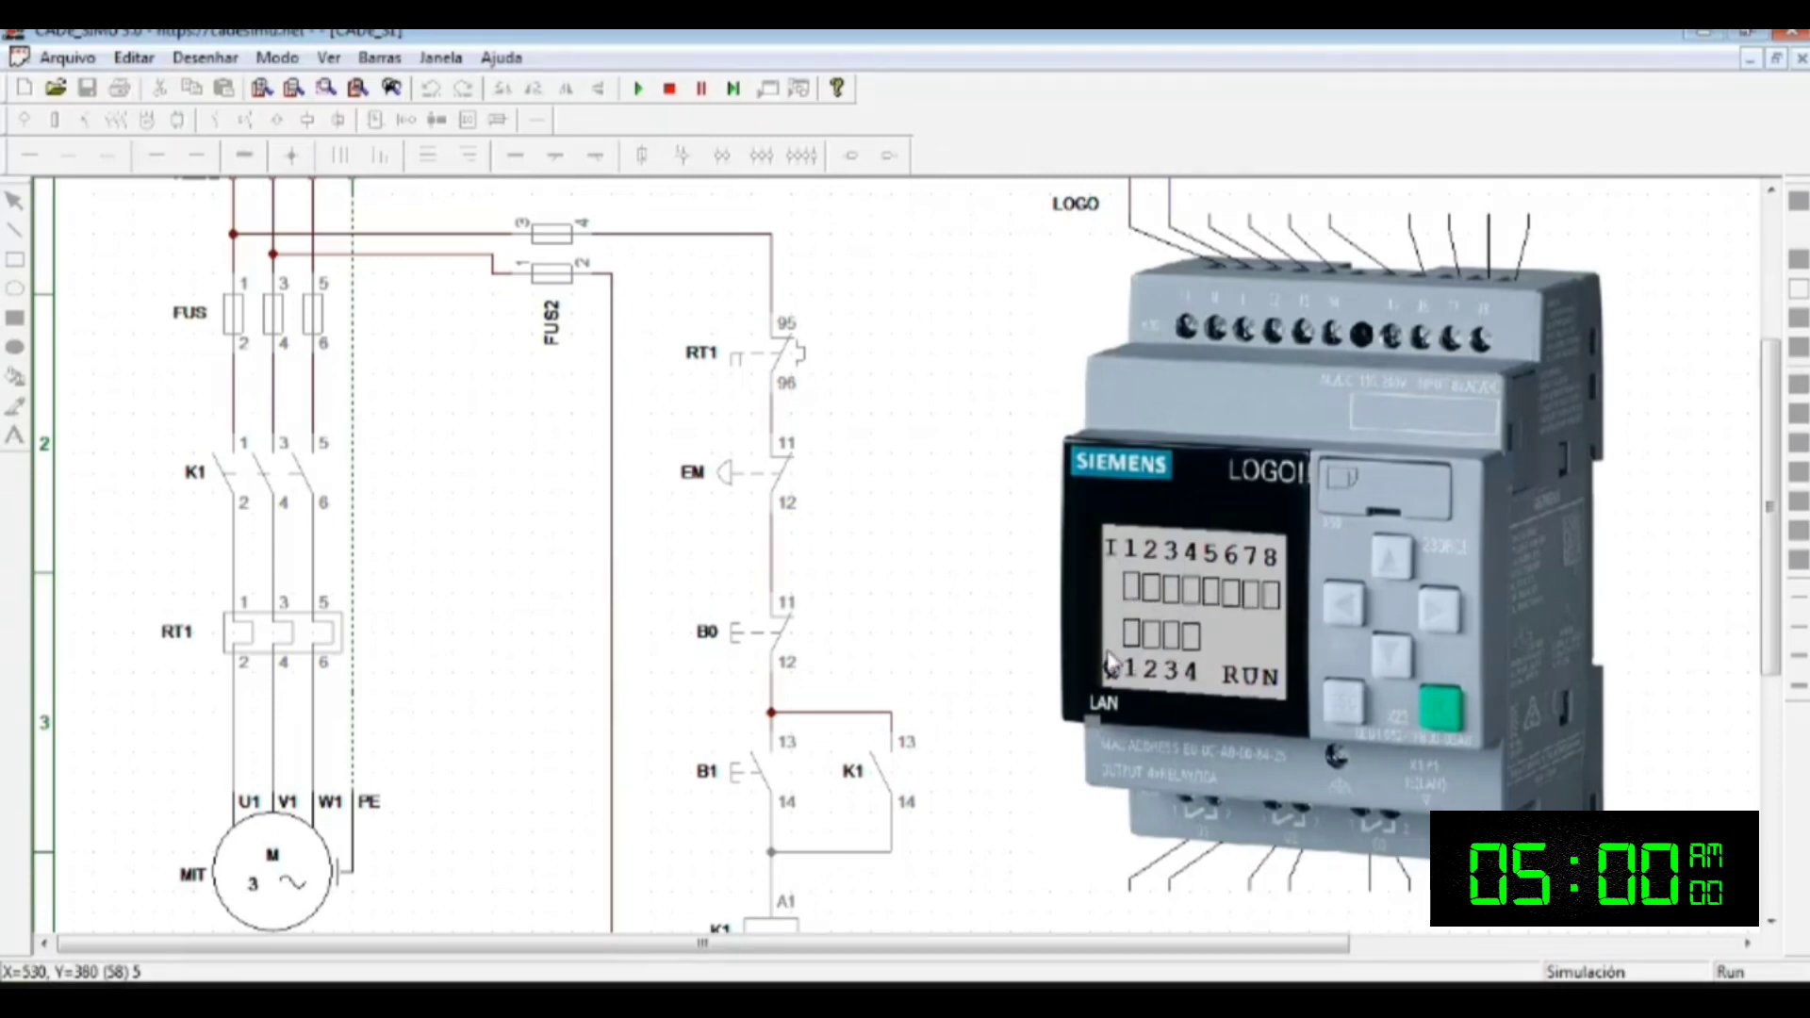
scroll(1281, 647, up, 3)
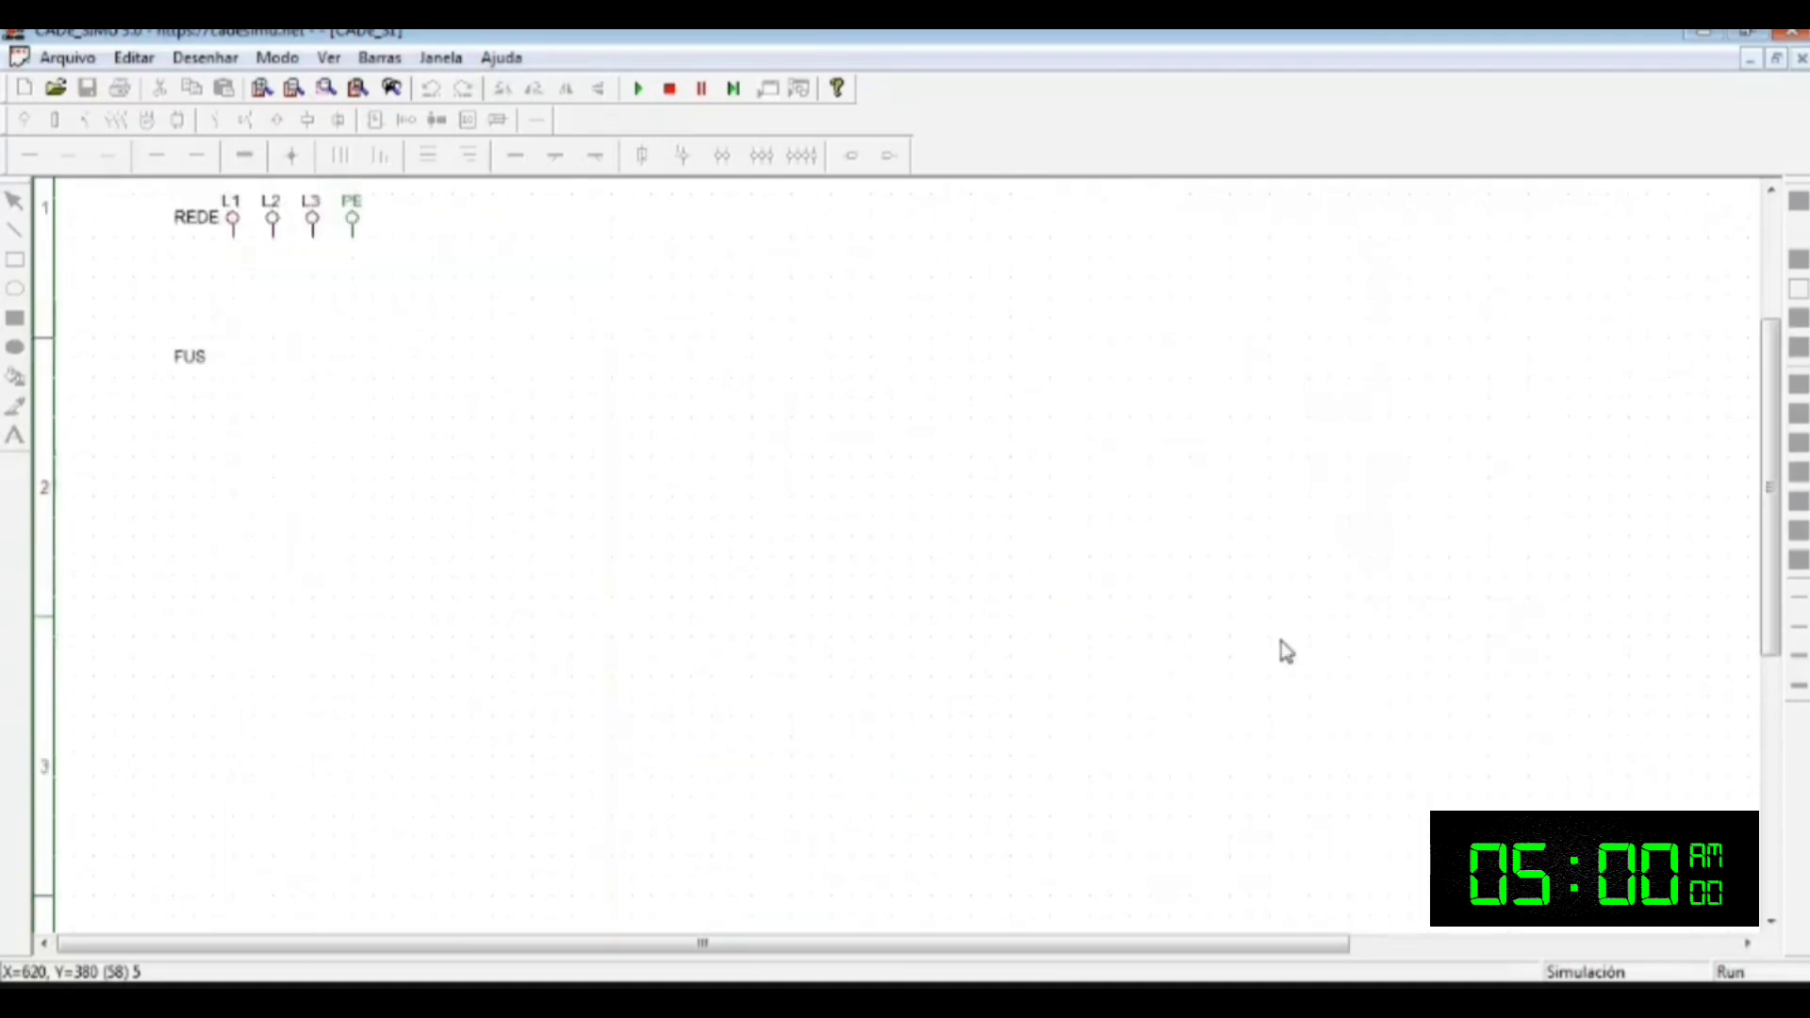
scroll(1258, 545, up, 3)
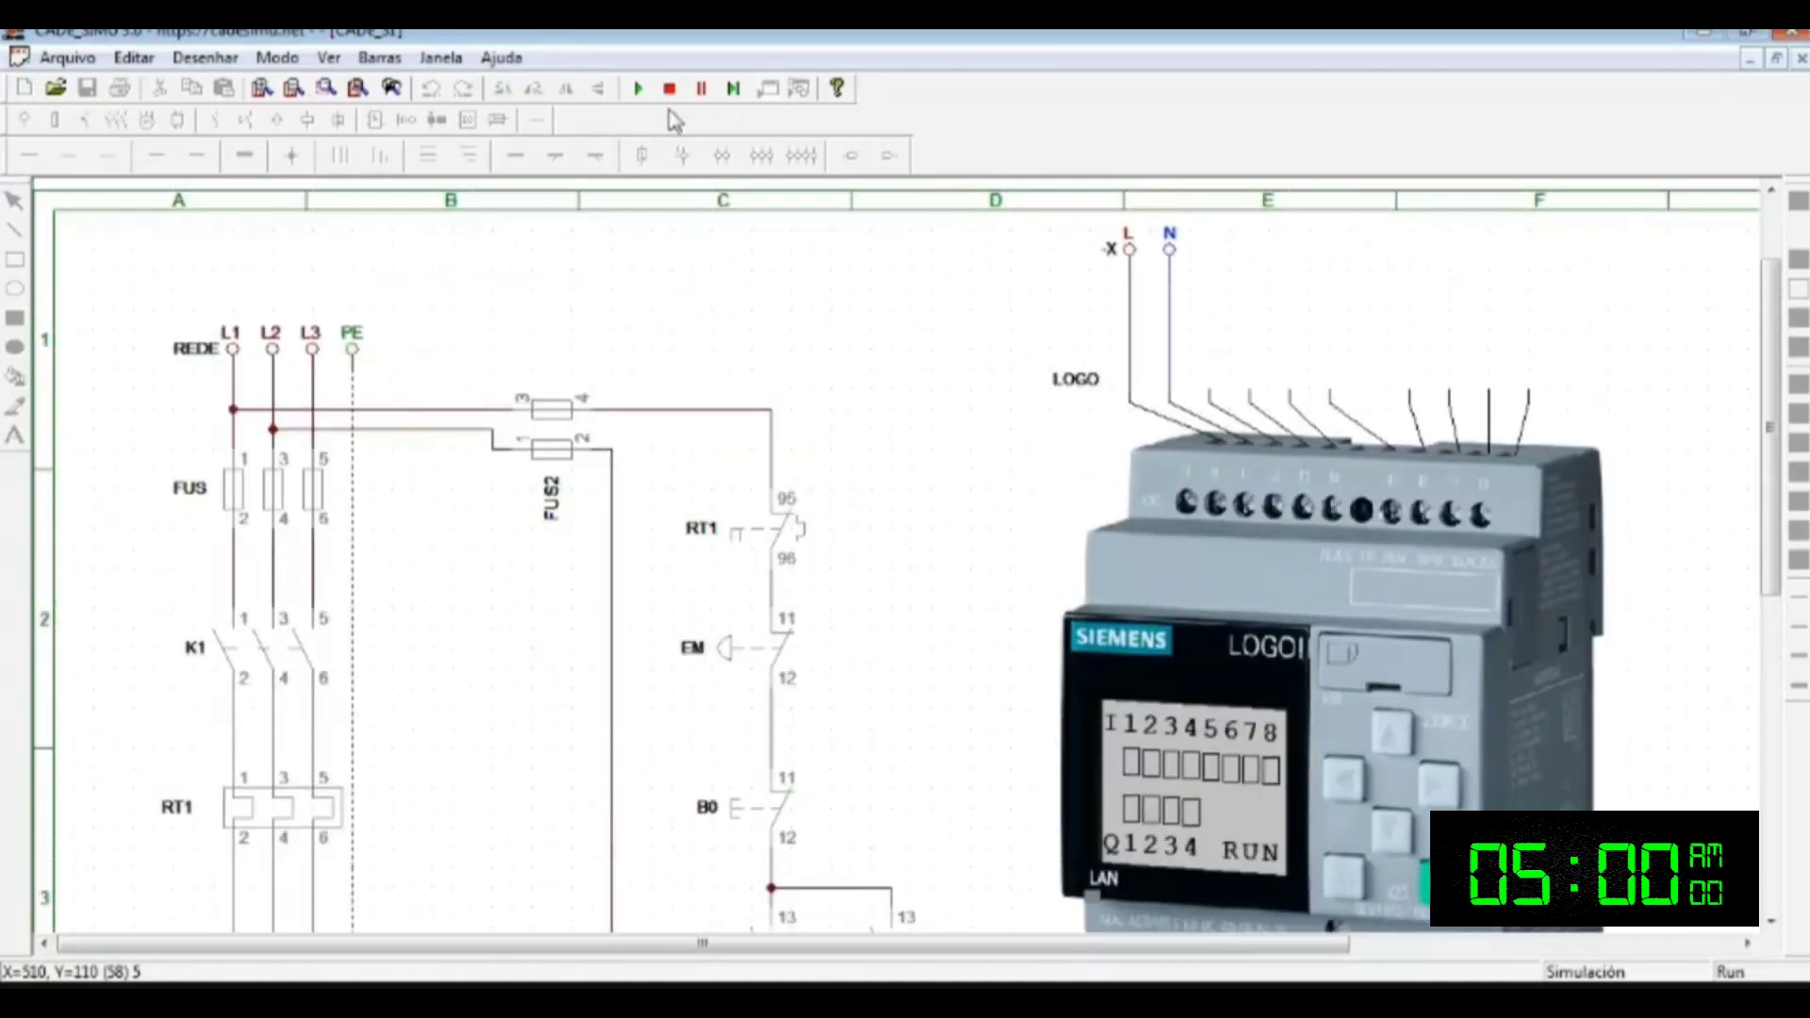
click(669, 88)
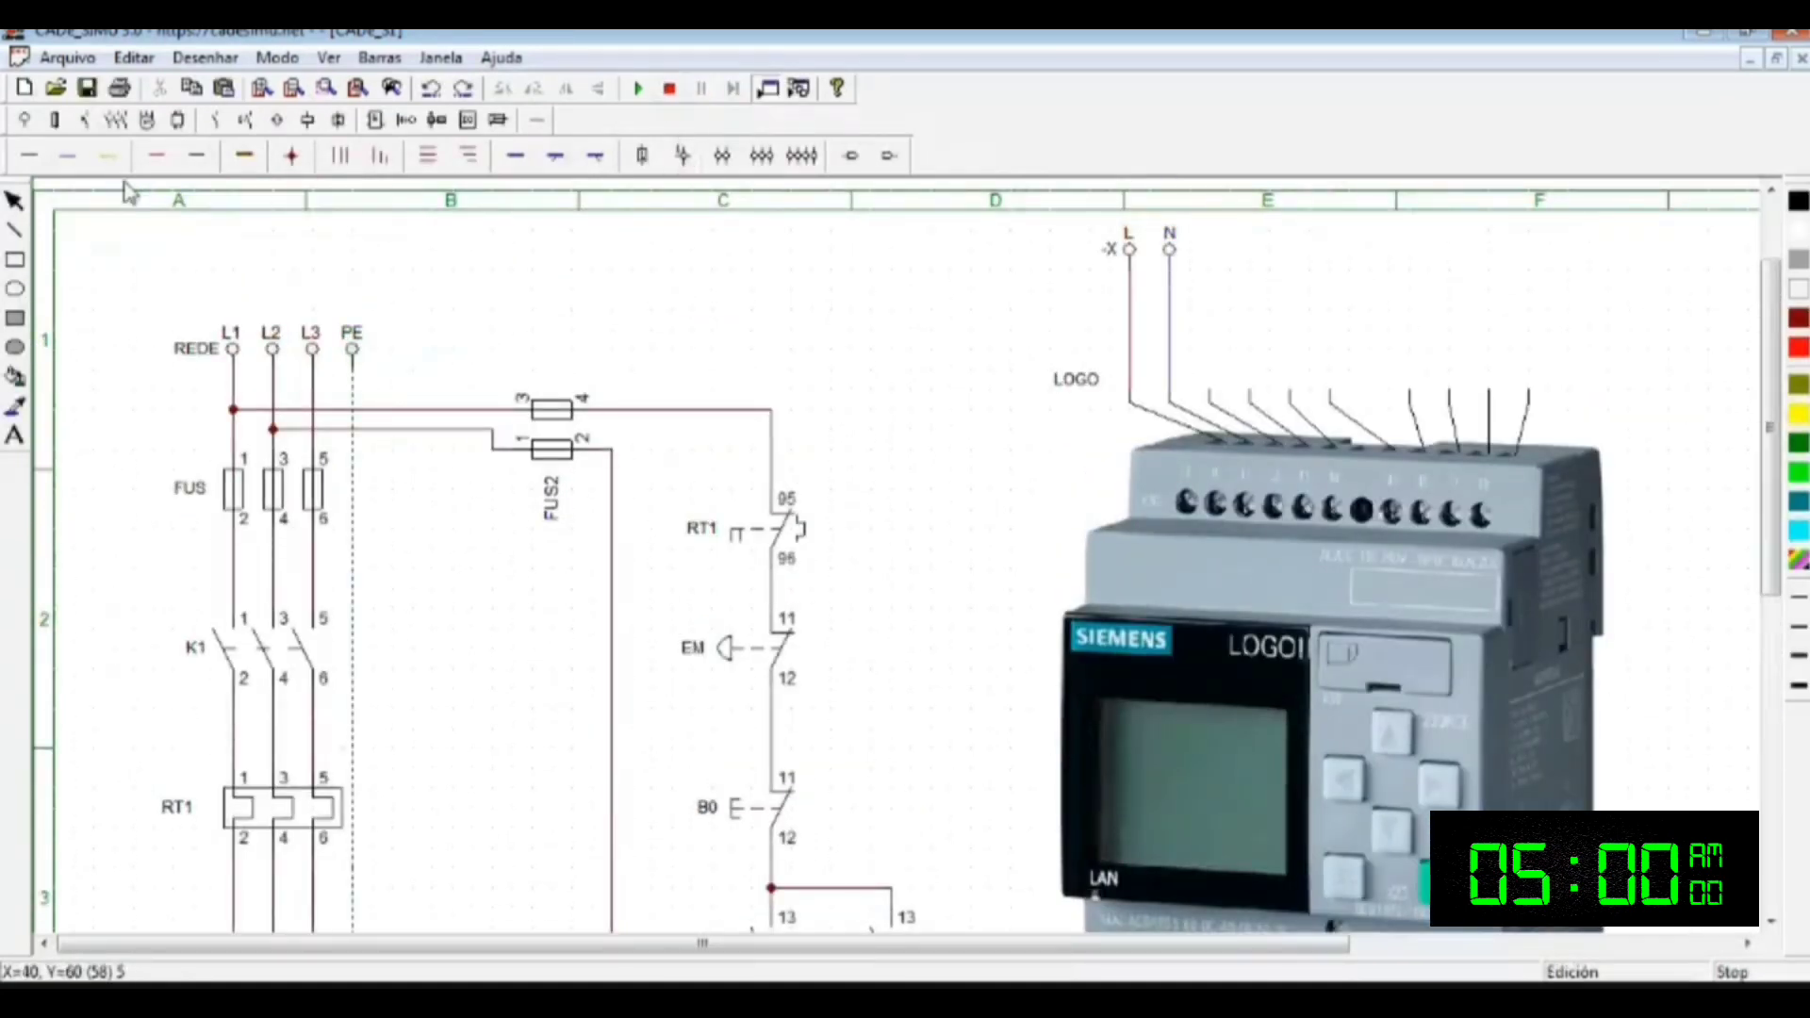
Step: Branch a phase cable from the supply's L line directly to the PLC's third input
click(37, 160)
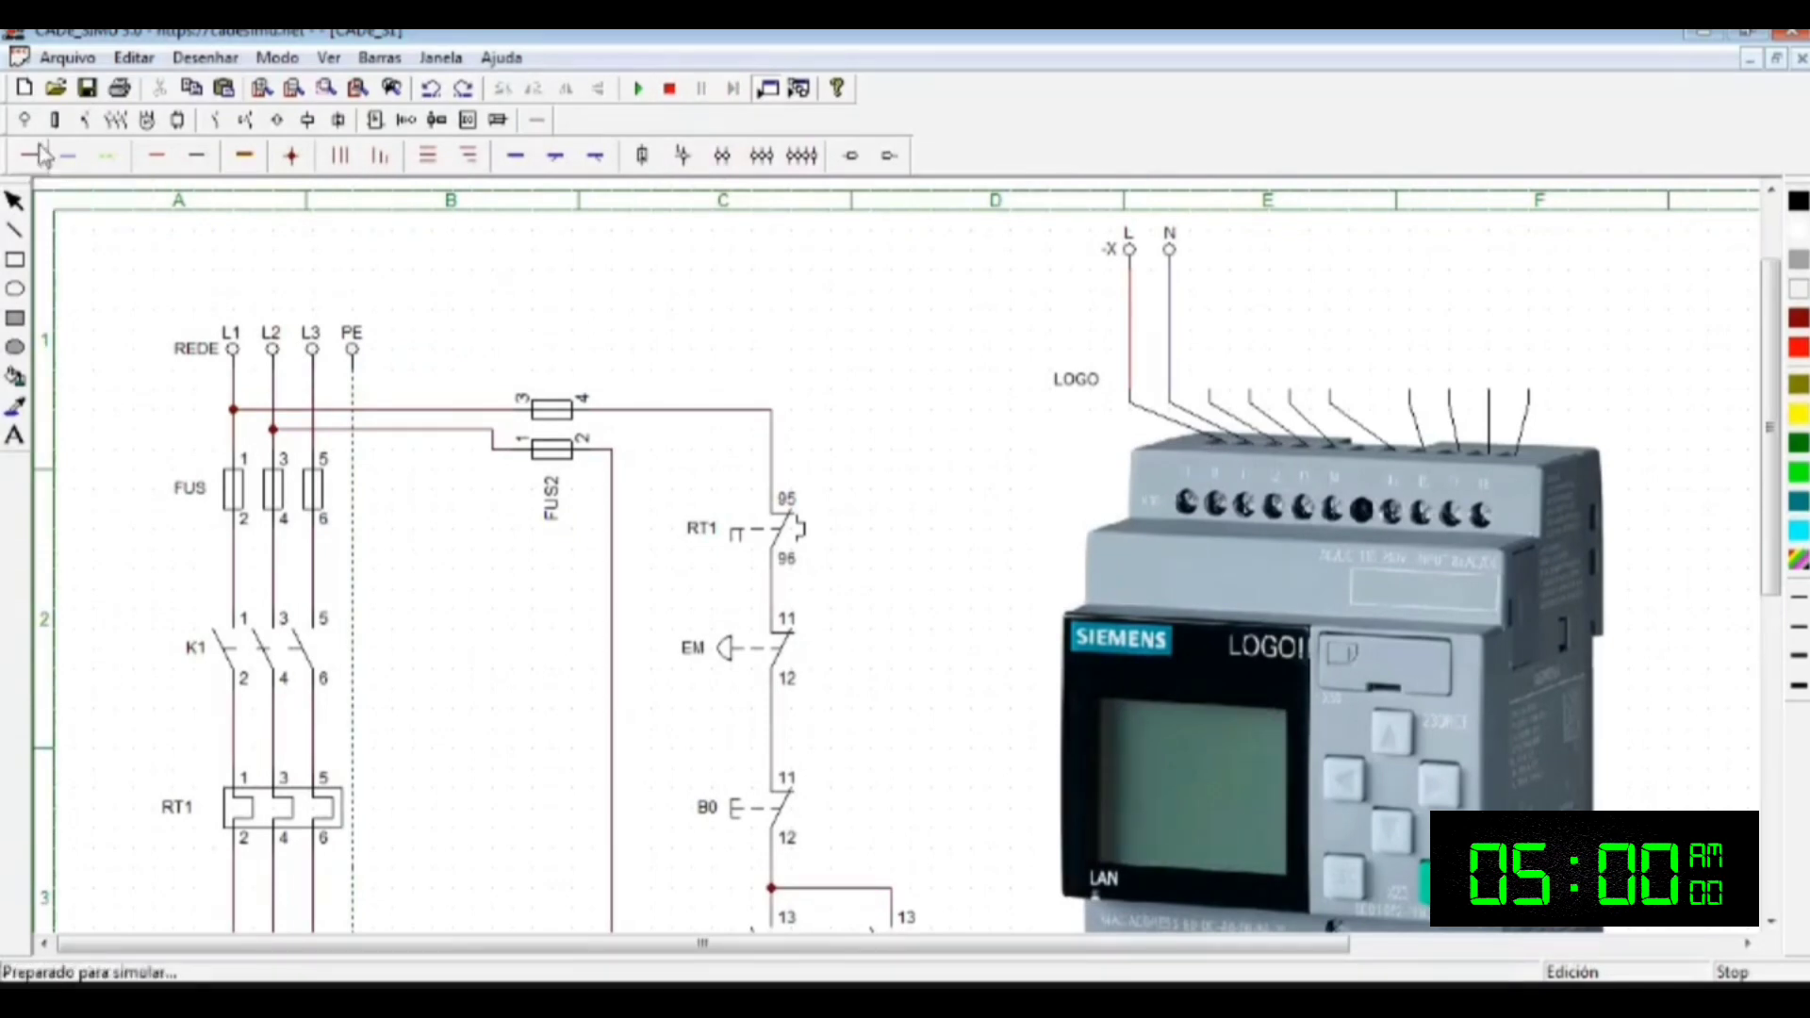
click(1133, 293)
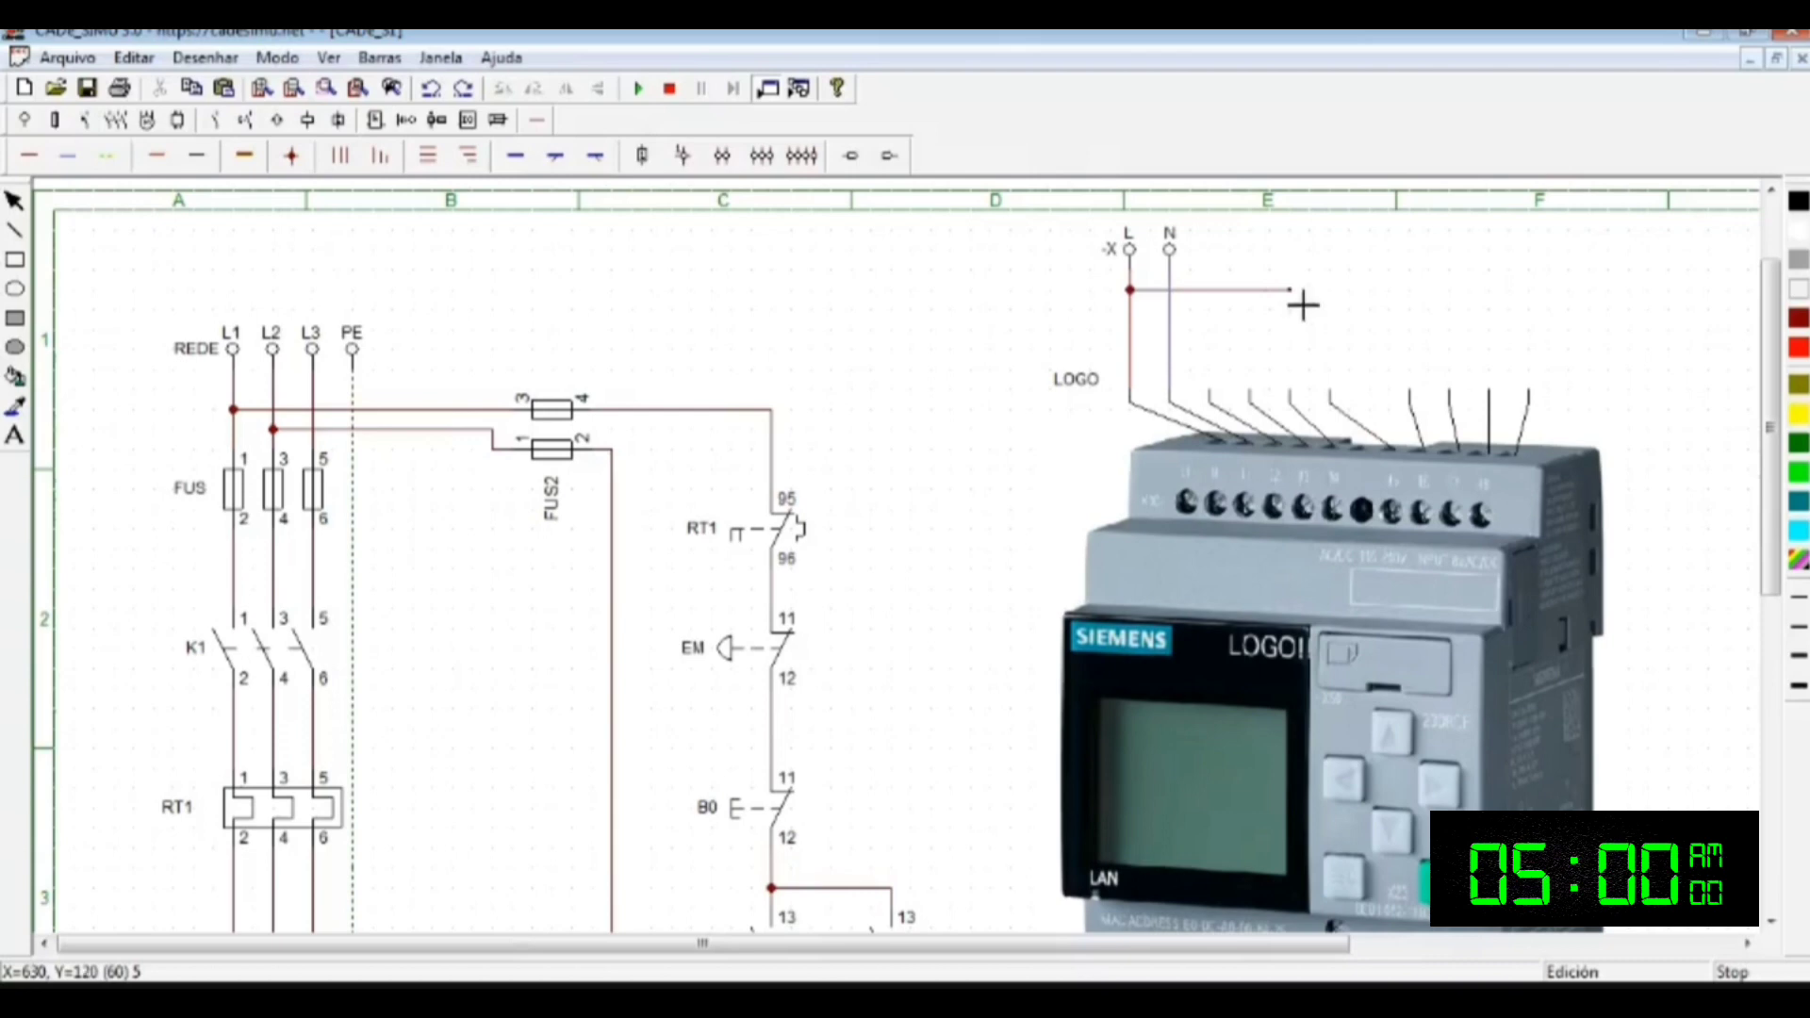
click(1303, 392)
scroll(1399, 317, down, 1)
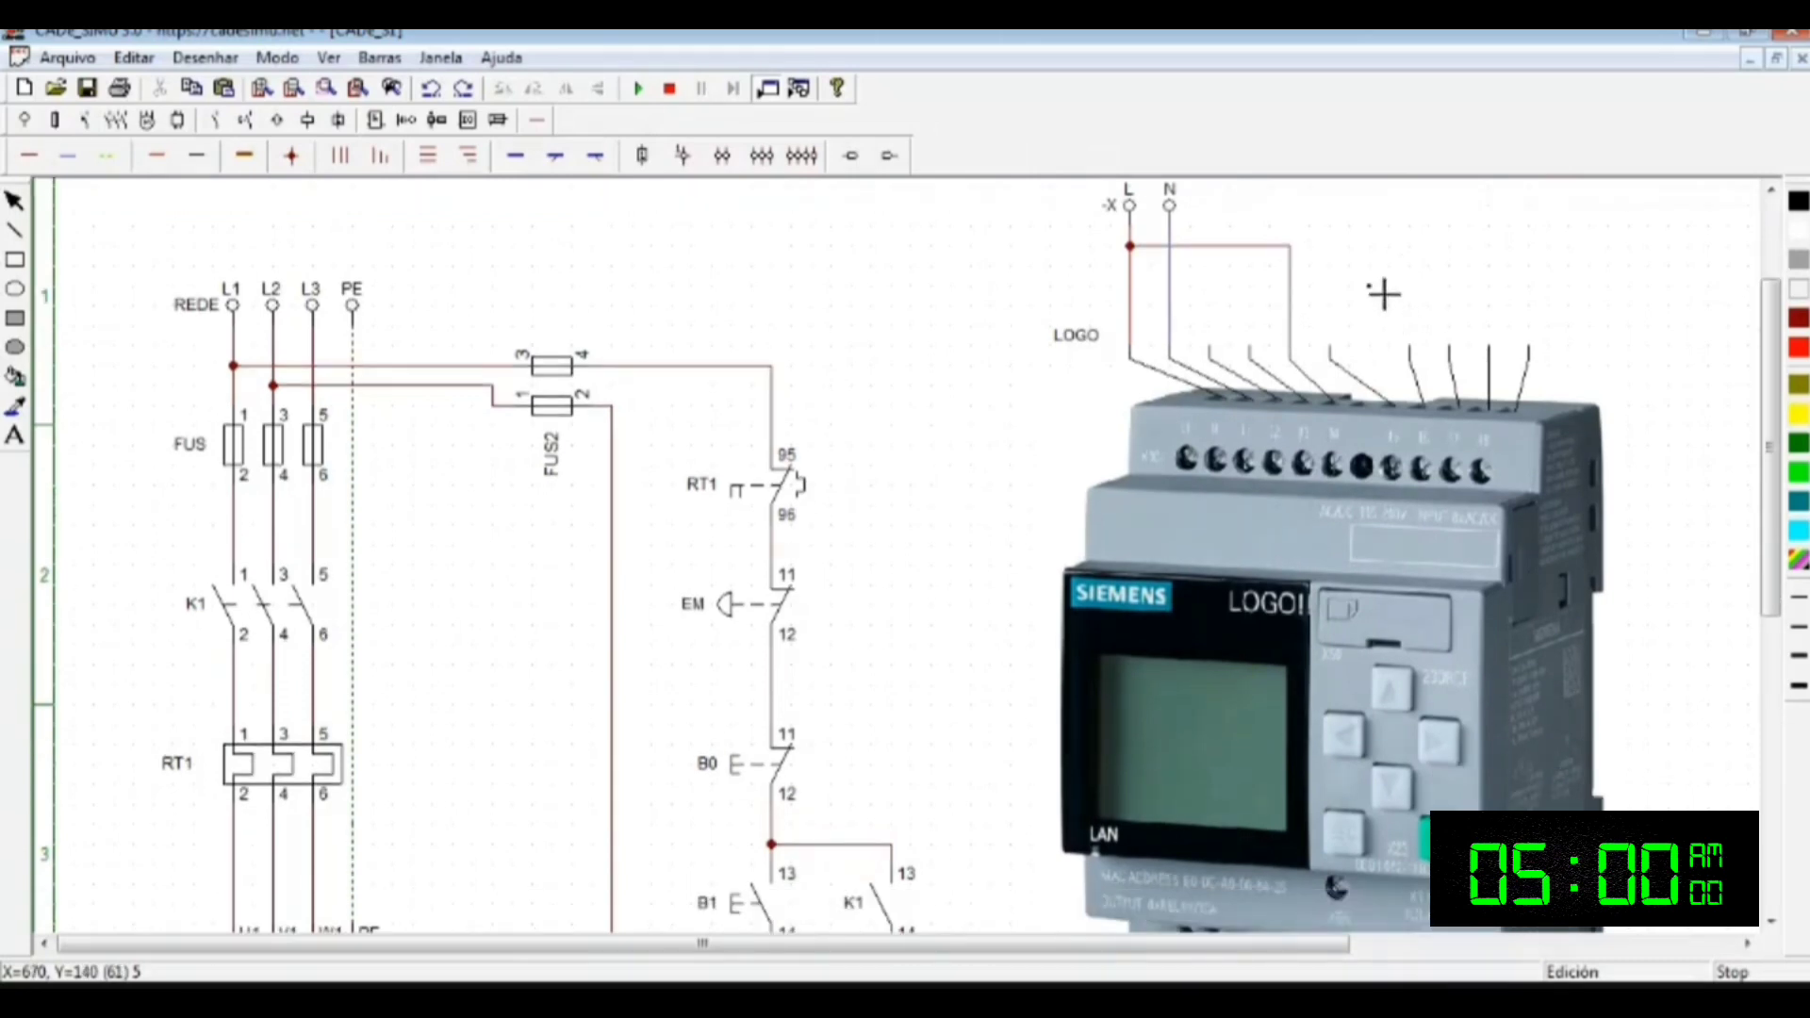
Step: Simulate the circuit to check the third input's state on the LOGO display, and stop the simulation
click(638, 89)
scroll(952, 388, down, 2)
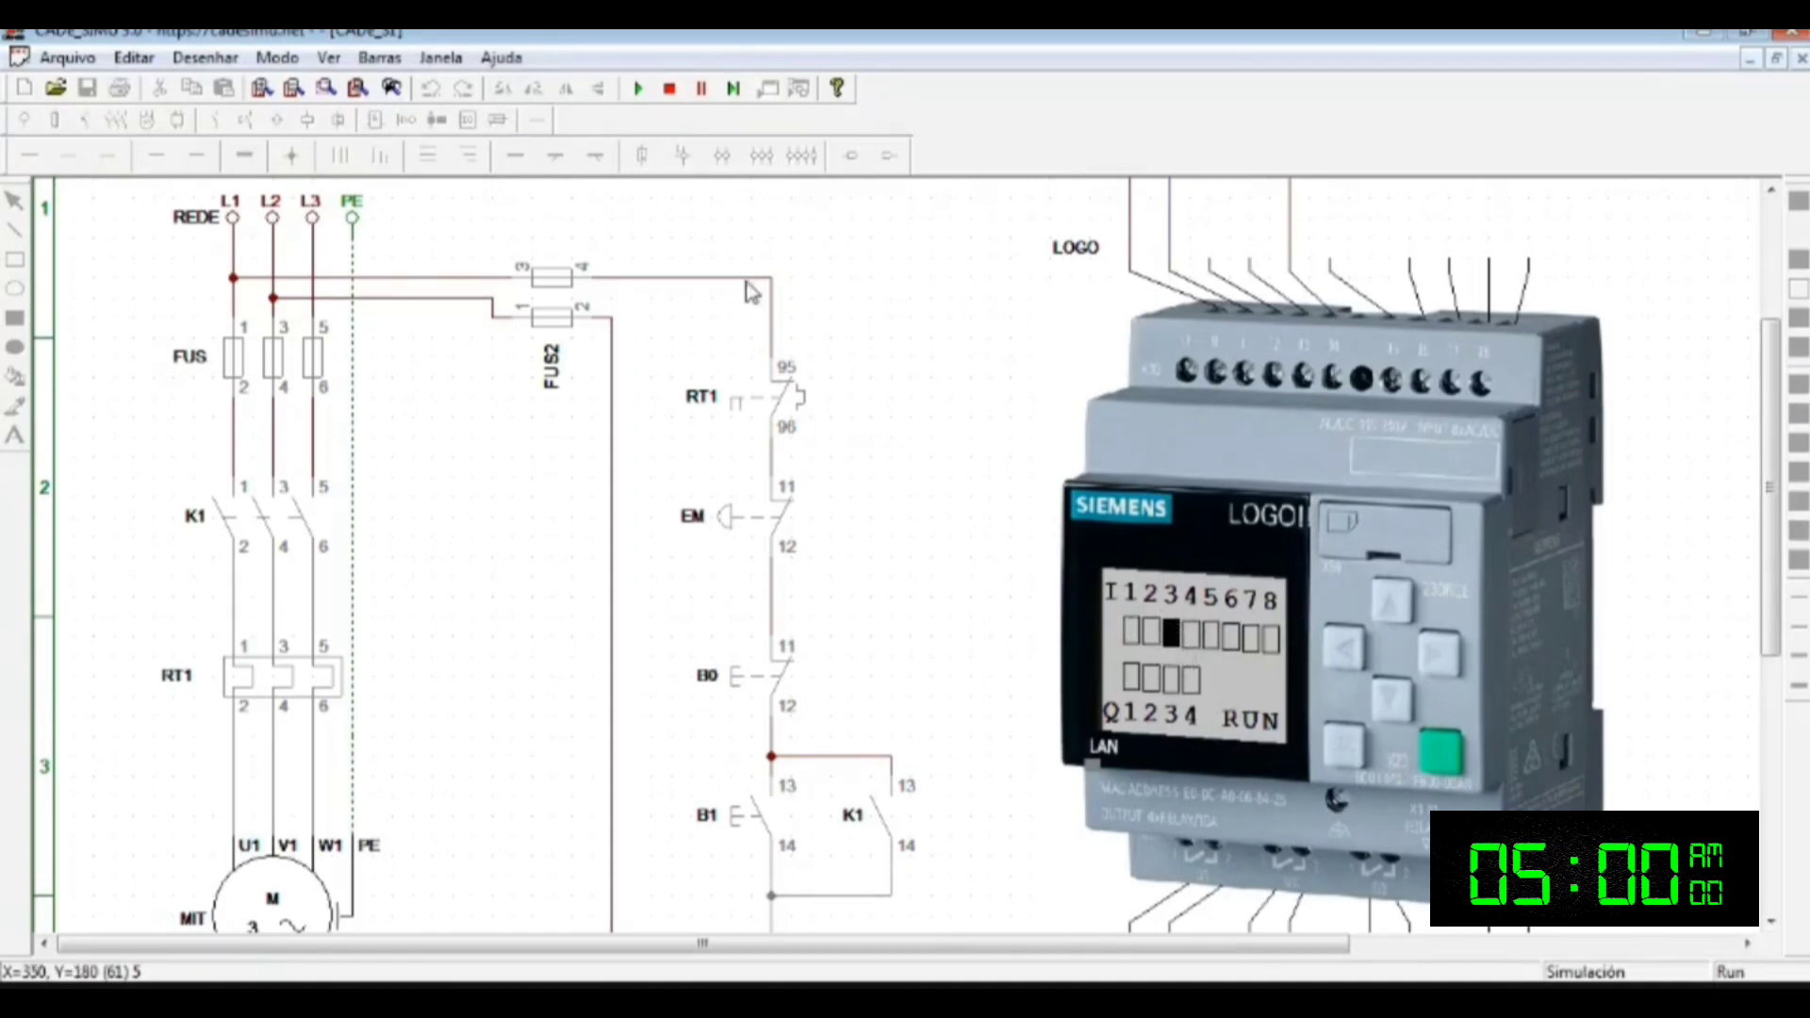
click(669, 88)
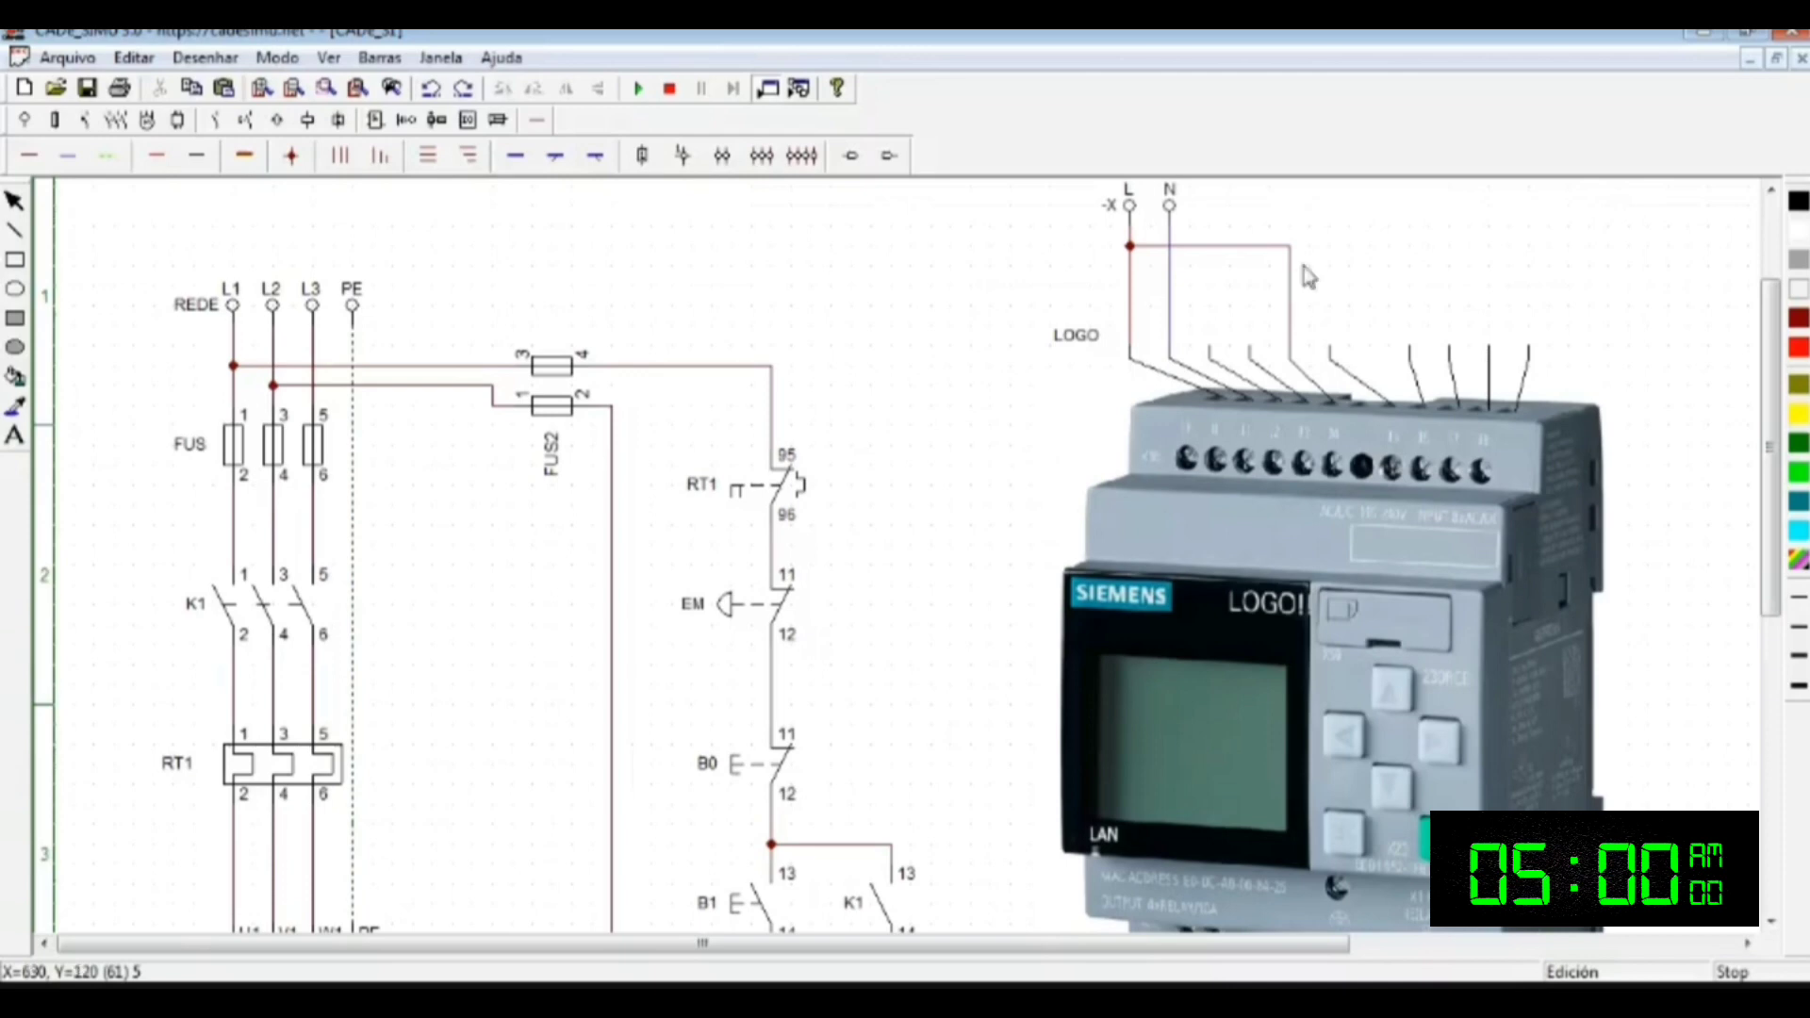
Step: Replace the L/N supply above the PLC, without the input branch, and reconnect its L terminal to the PLC's first supply terminal
click(25, 119)
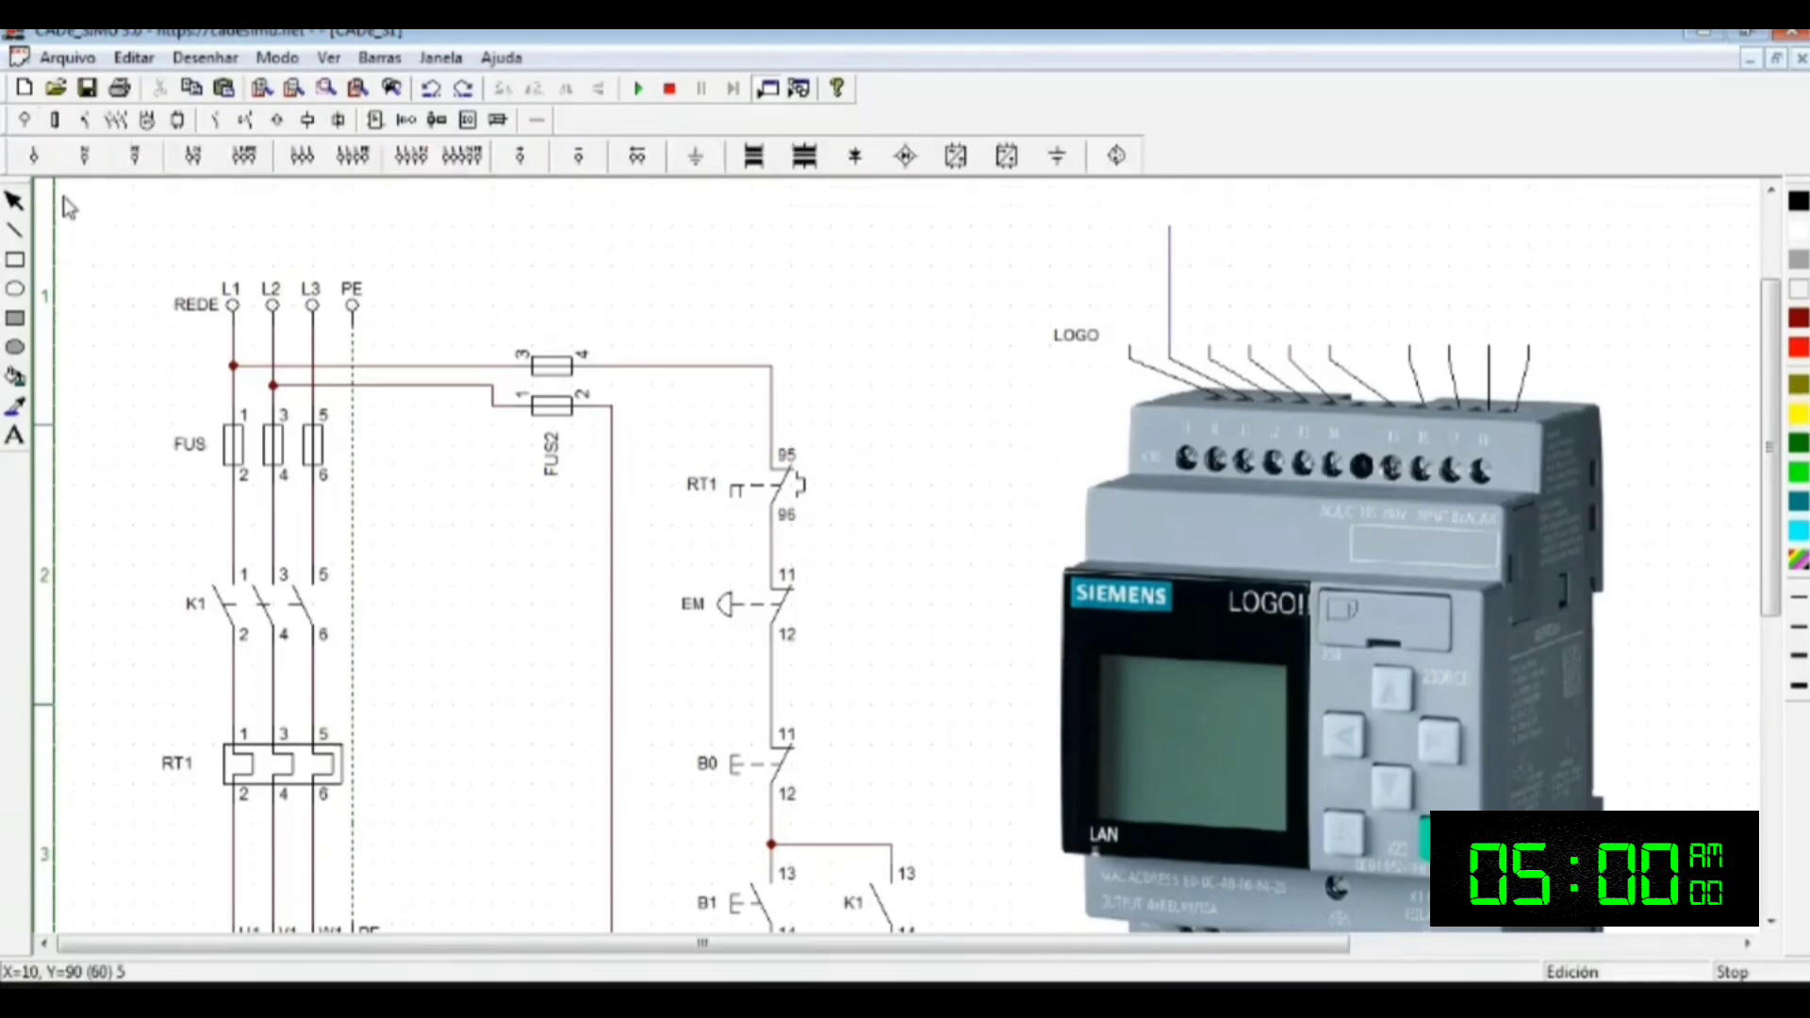
click(193, 155)
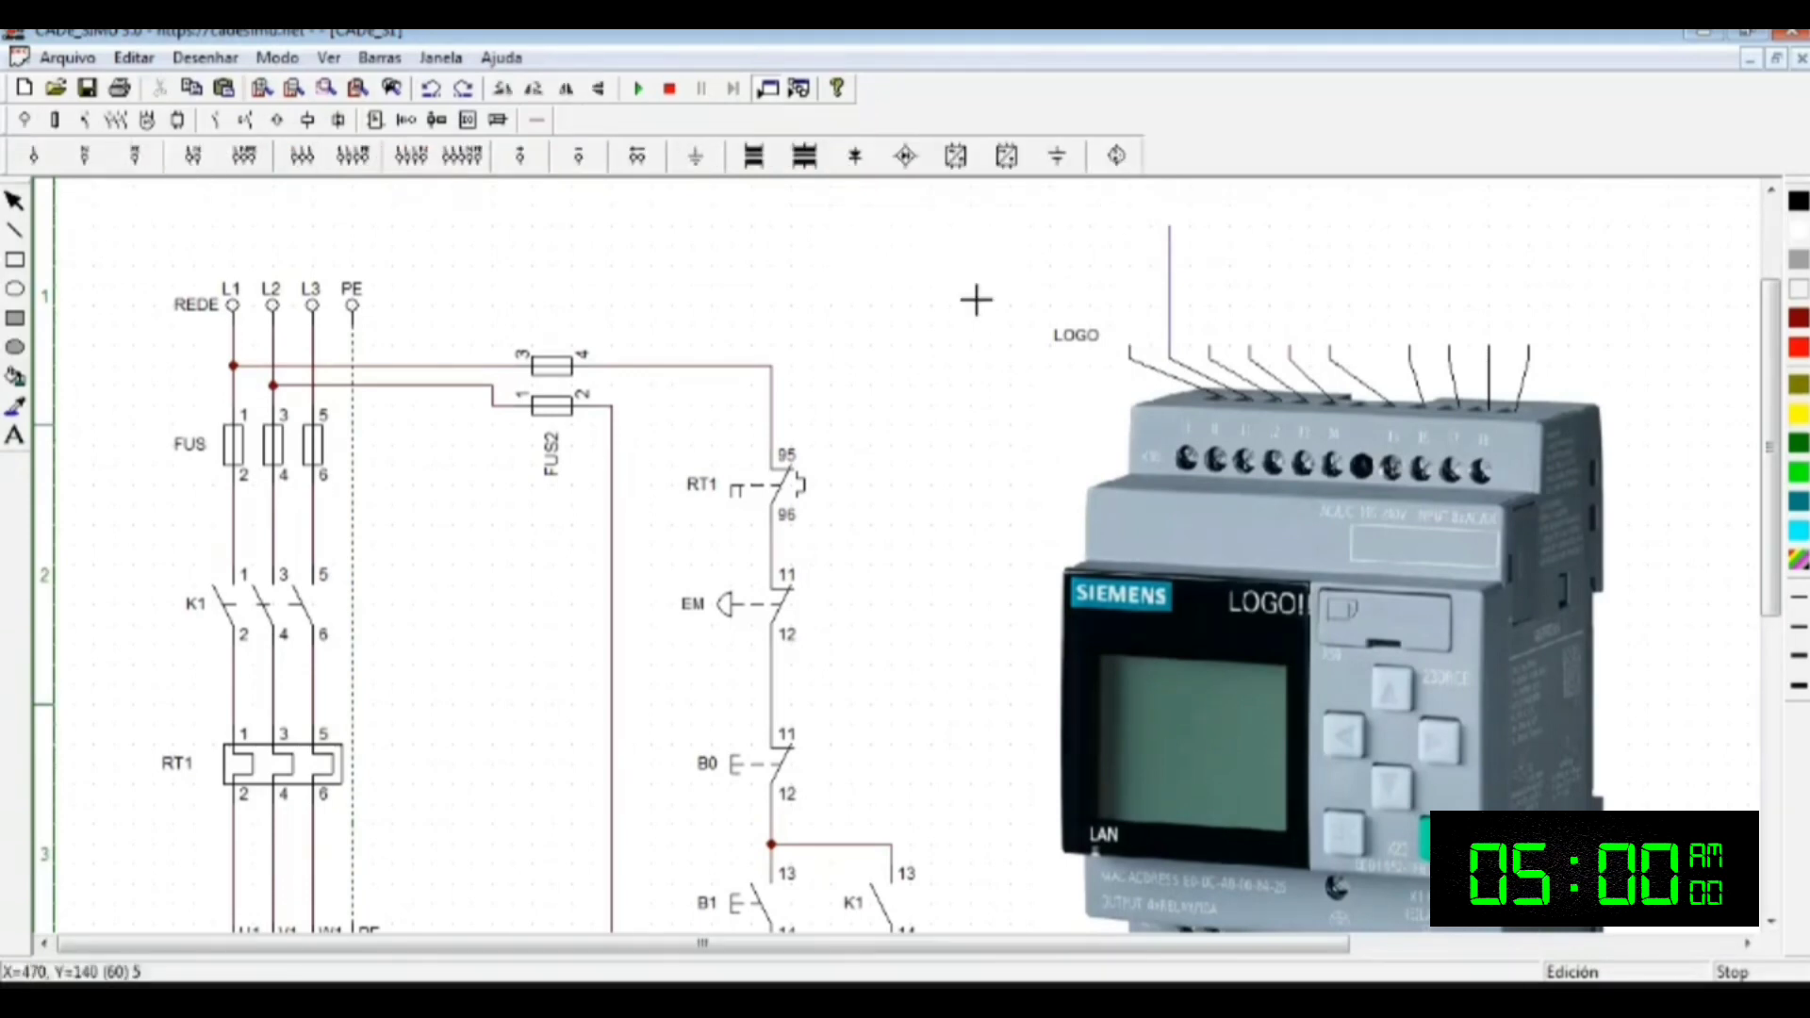
click(1150, 213)
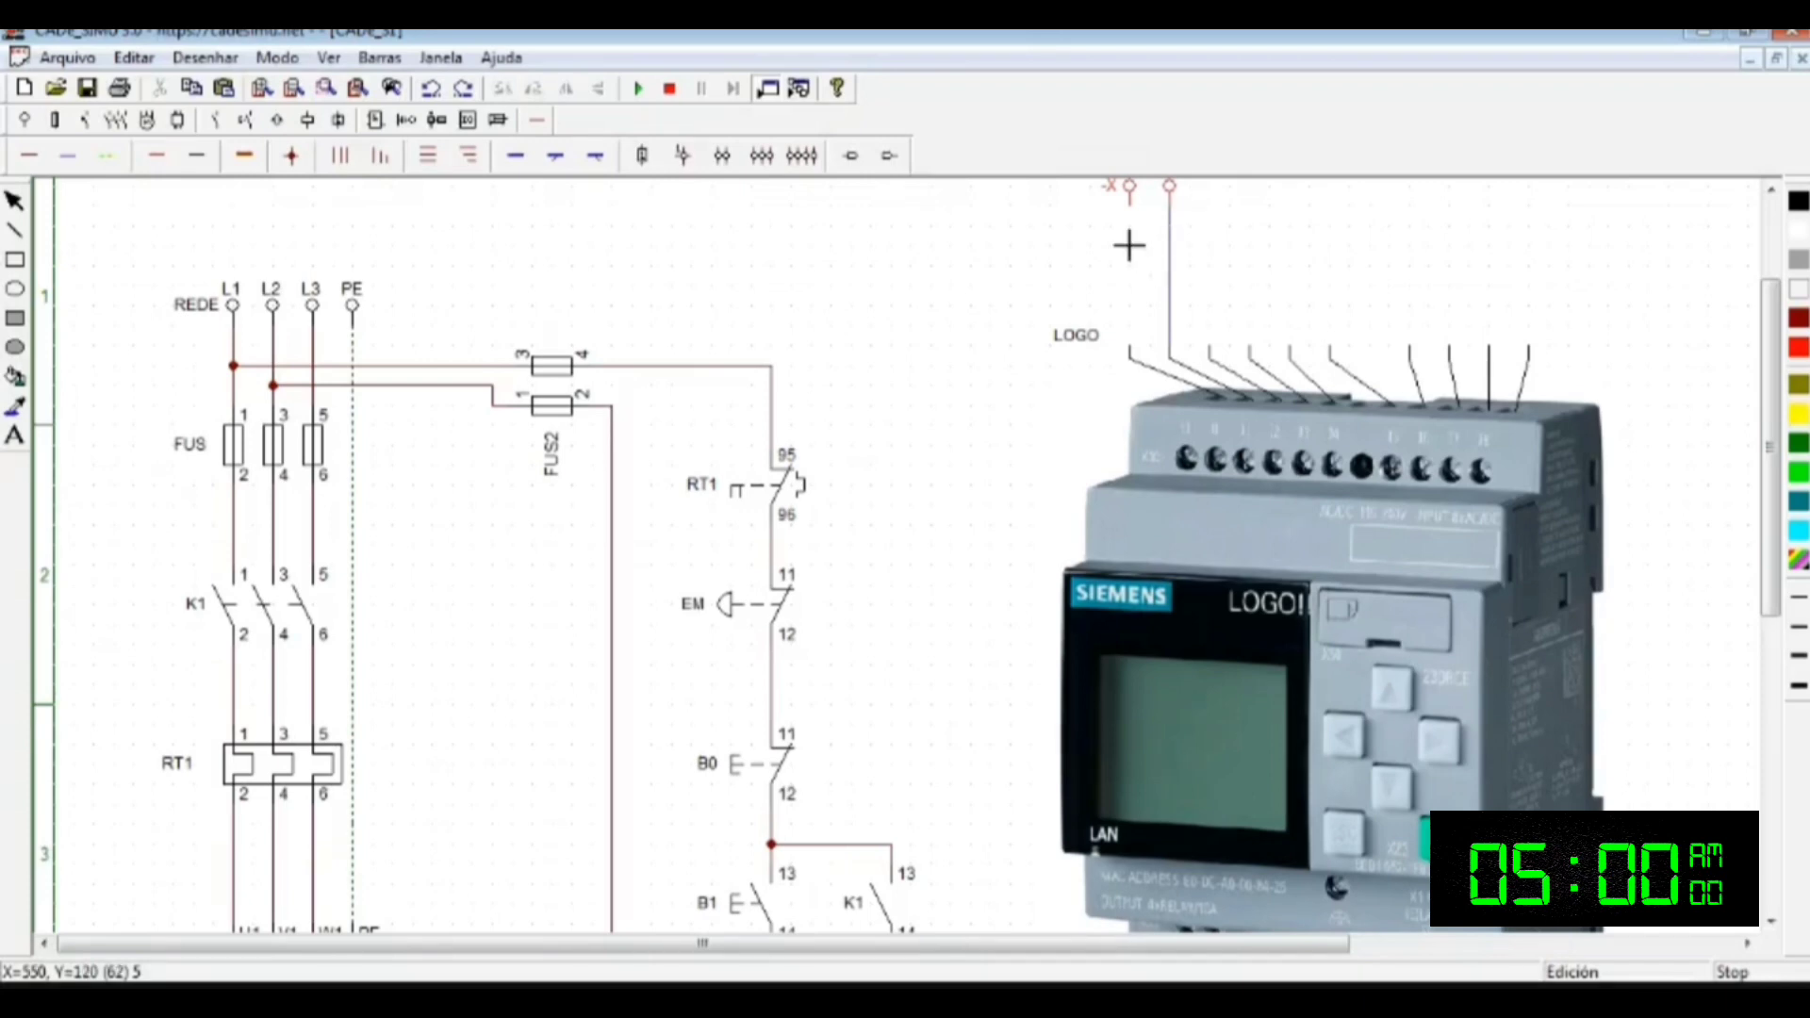
click(157, 155)
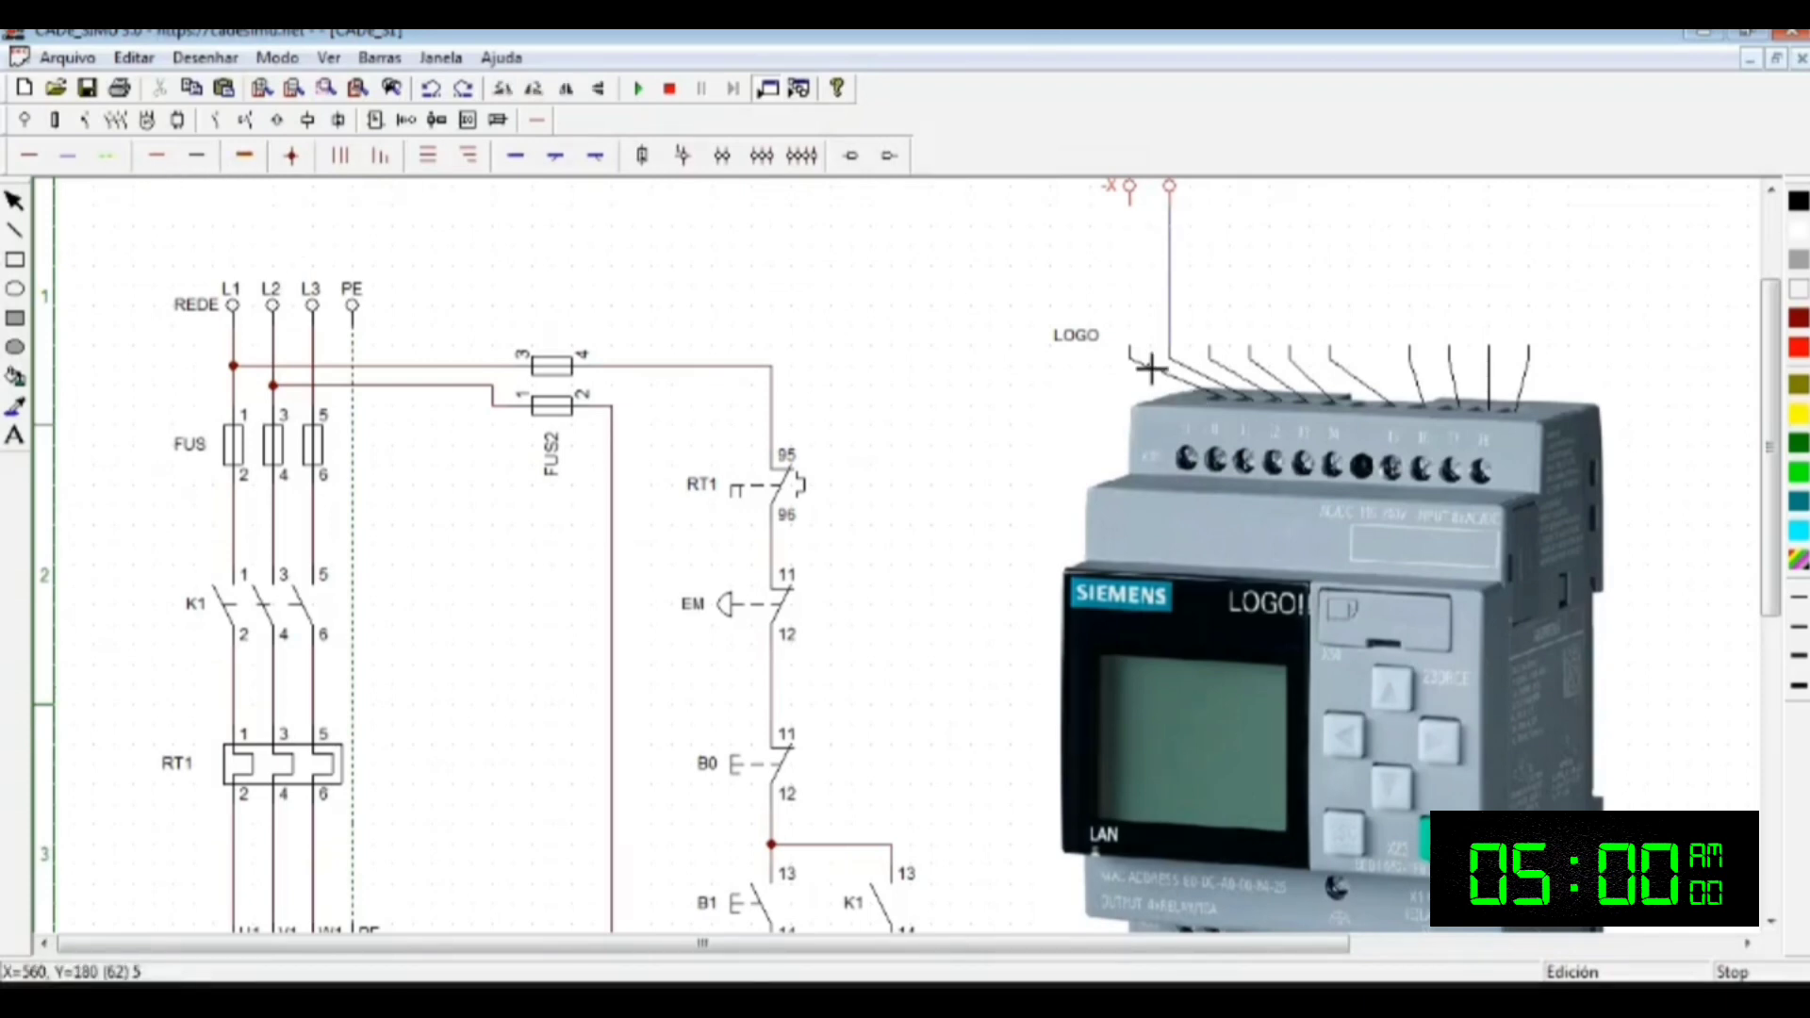
click(1136, 351)
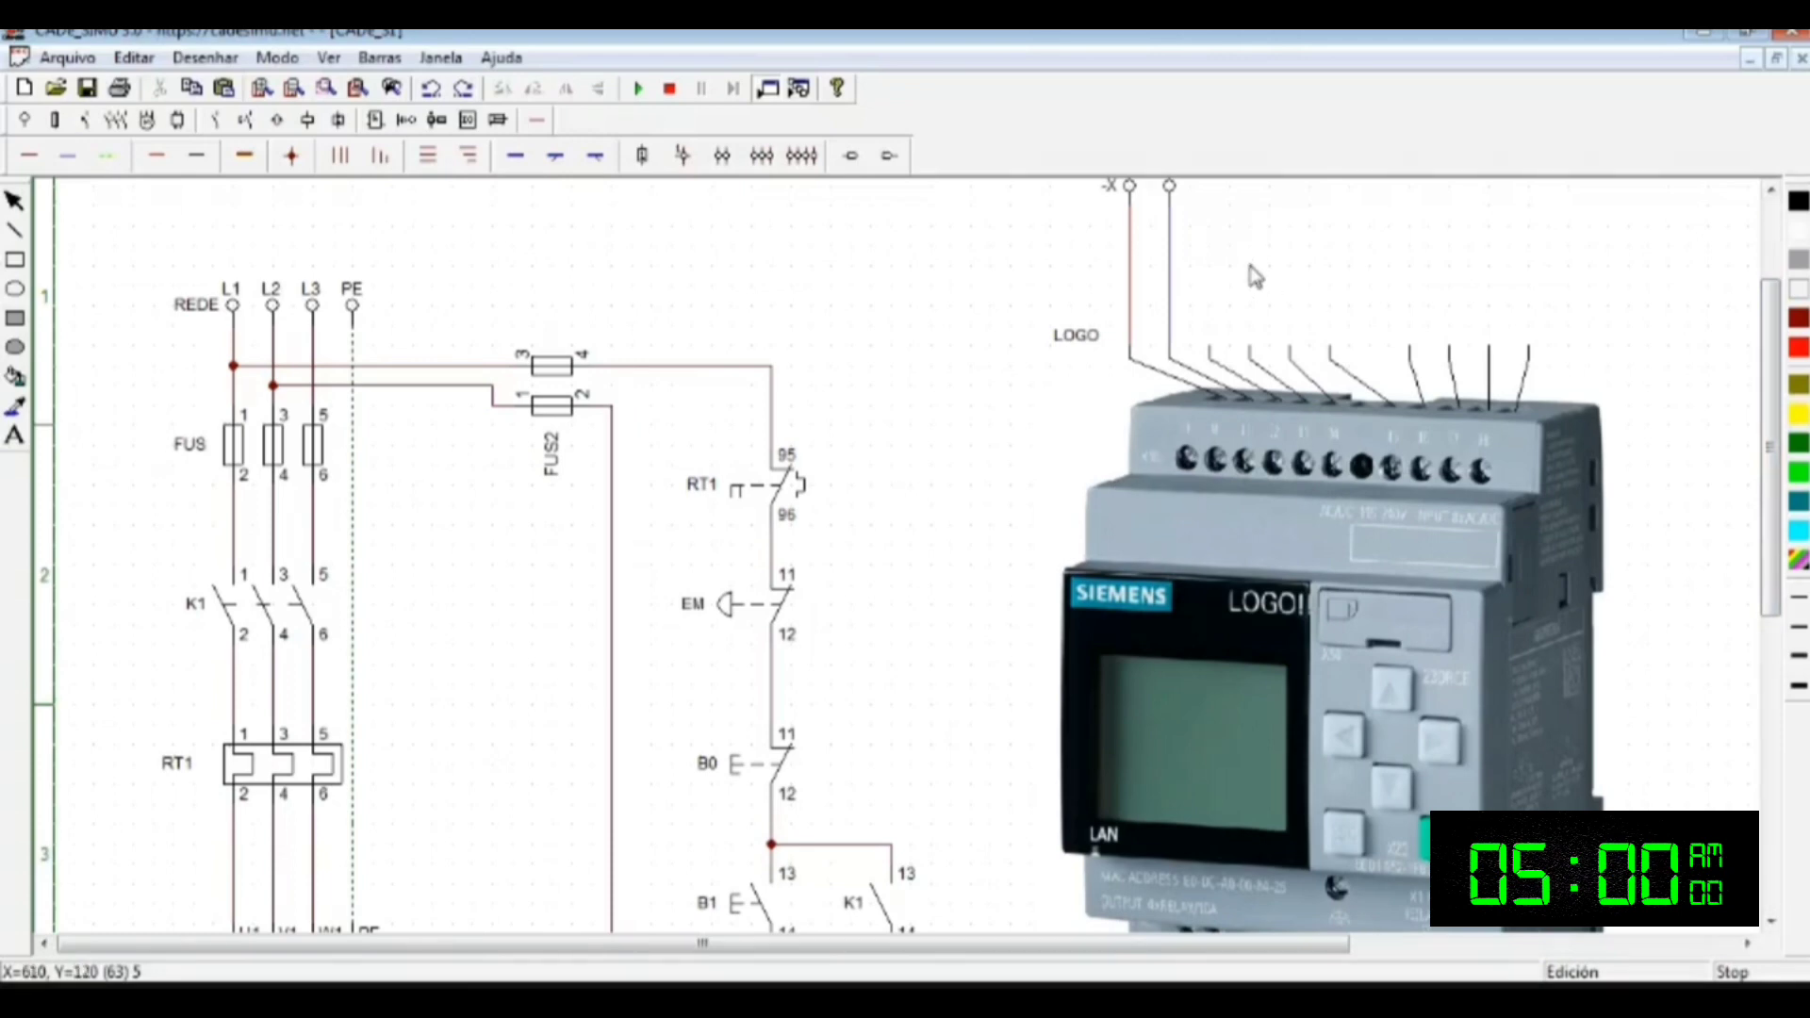
Step: Place a single-pole fuse below the supply's L terminal in place of the direct L cable
click(53, 120)
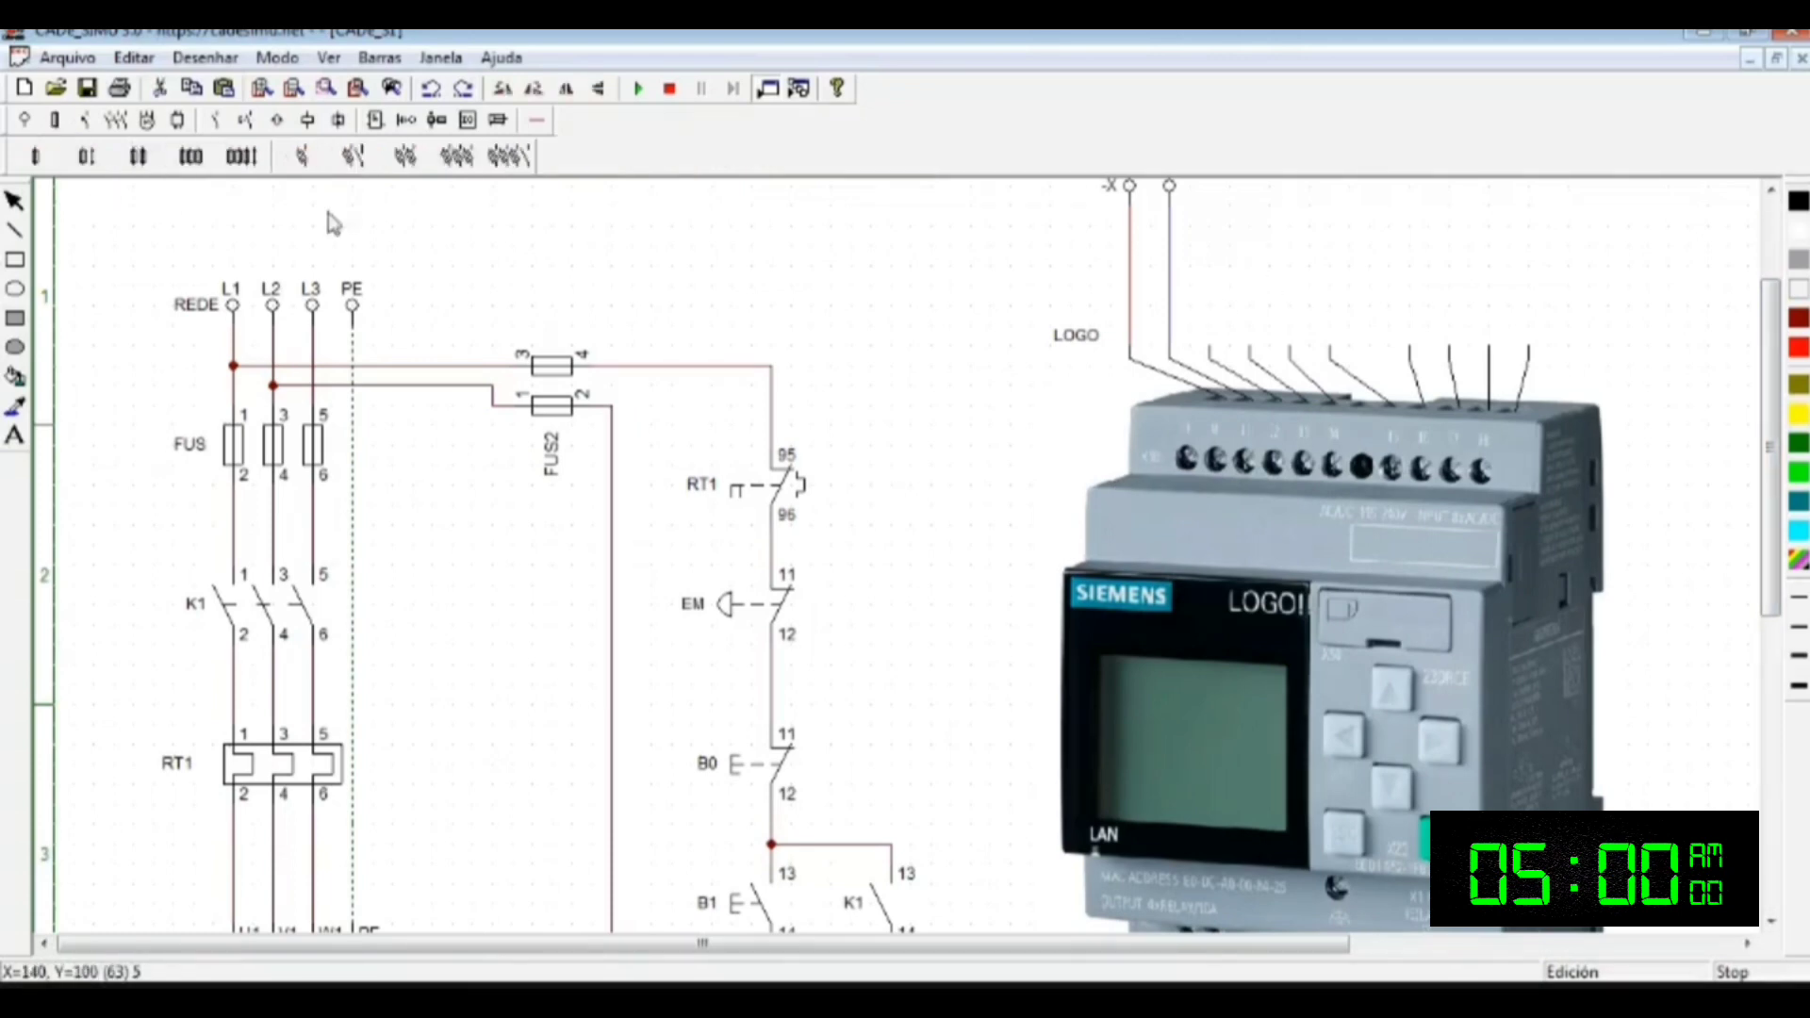
click(33, 158)
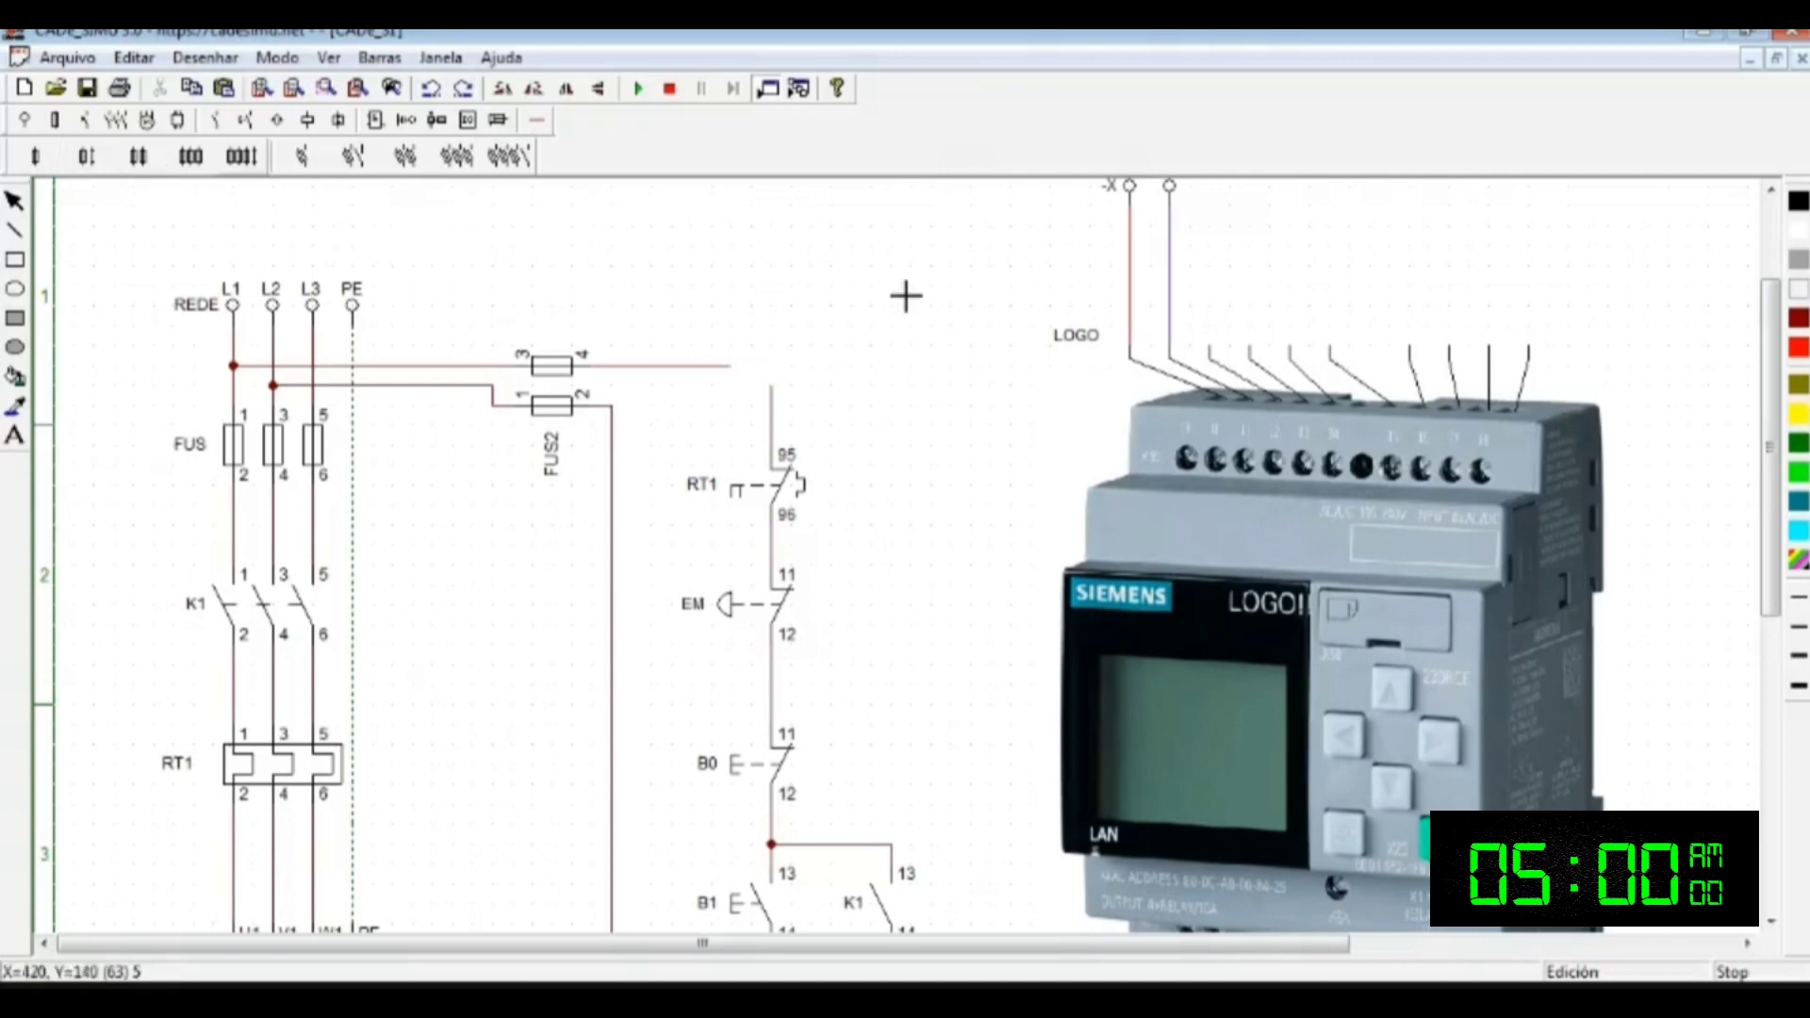
click(1028, 278)
click(1136, 303)
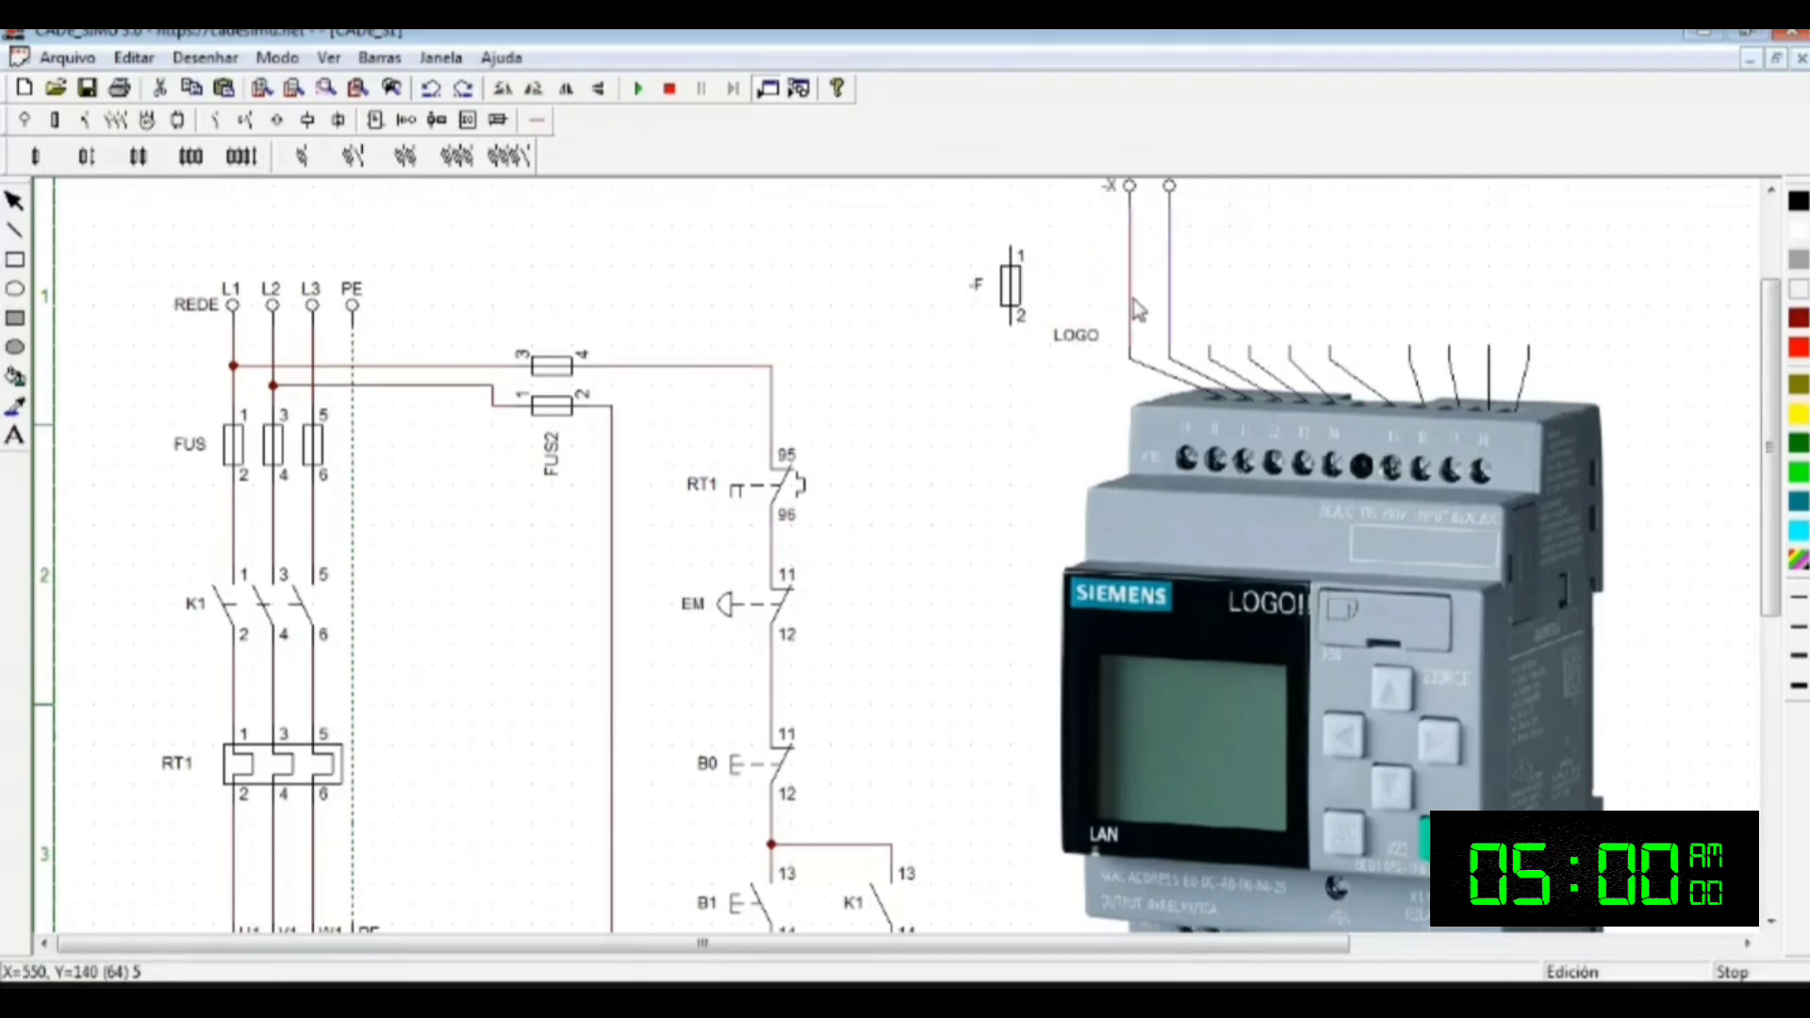
drag(1013, 283, 1135, 283)
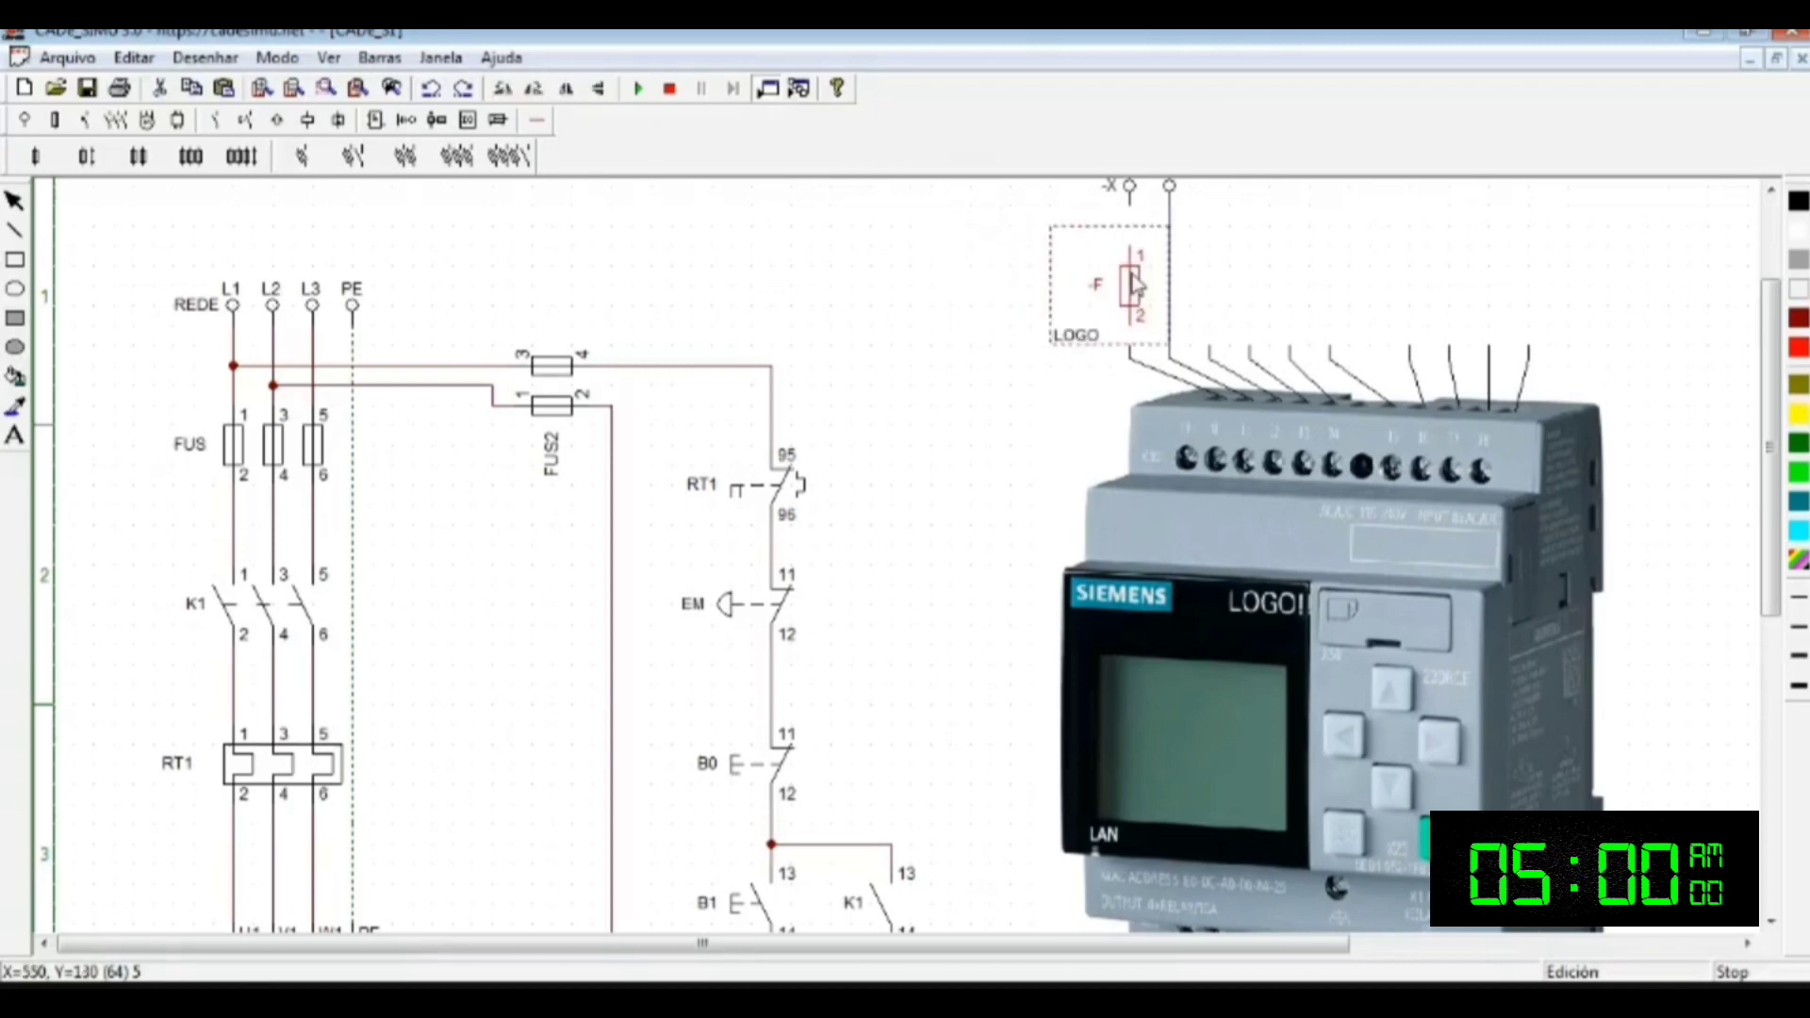
Step: Wire the fuse between the supply's L terminal and the PLC's first supply terminal
click(539, 122)
click(162, 158)
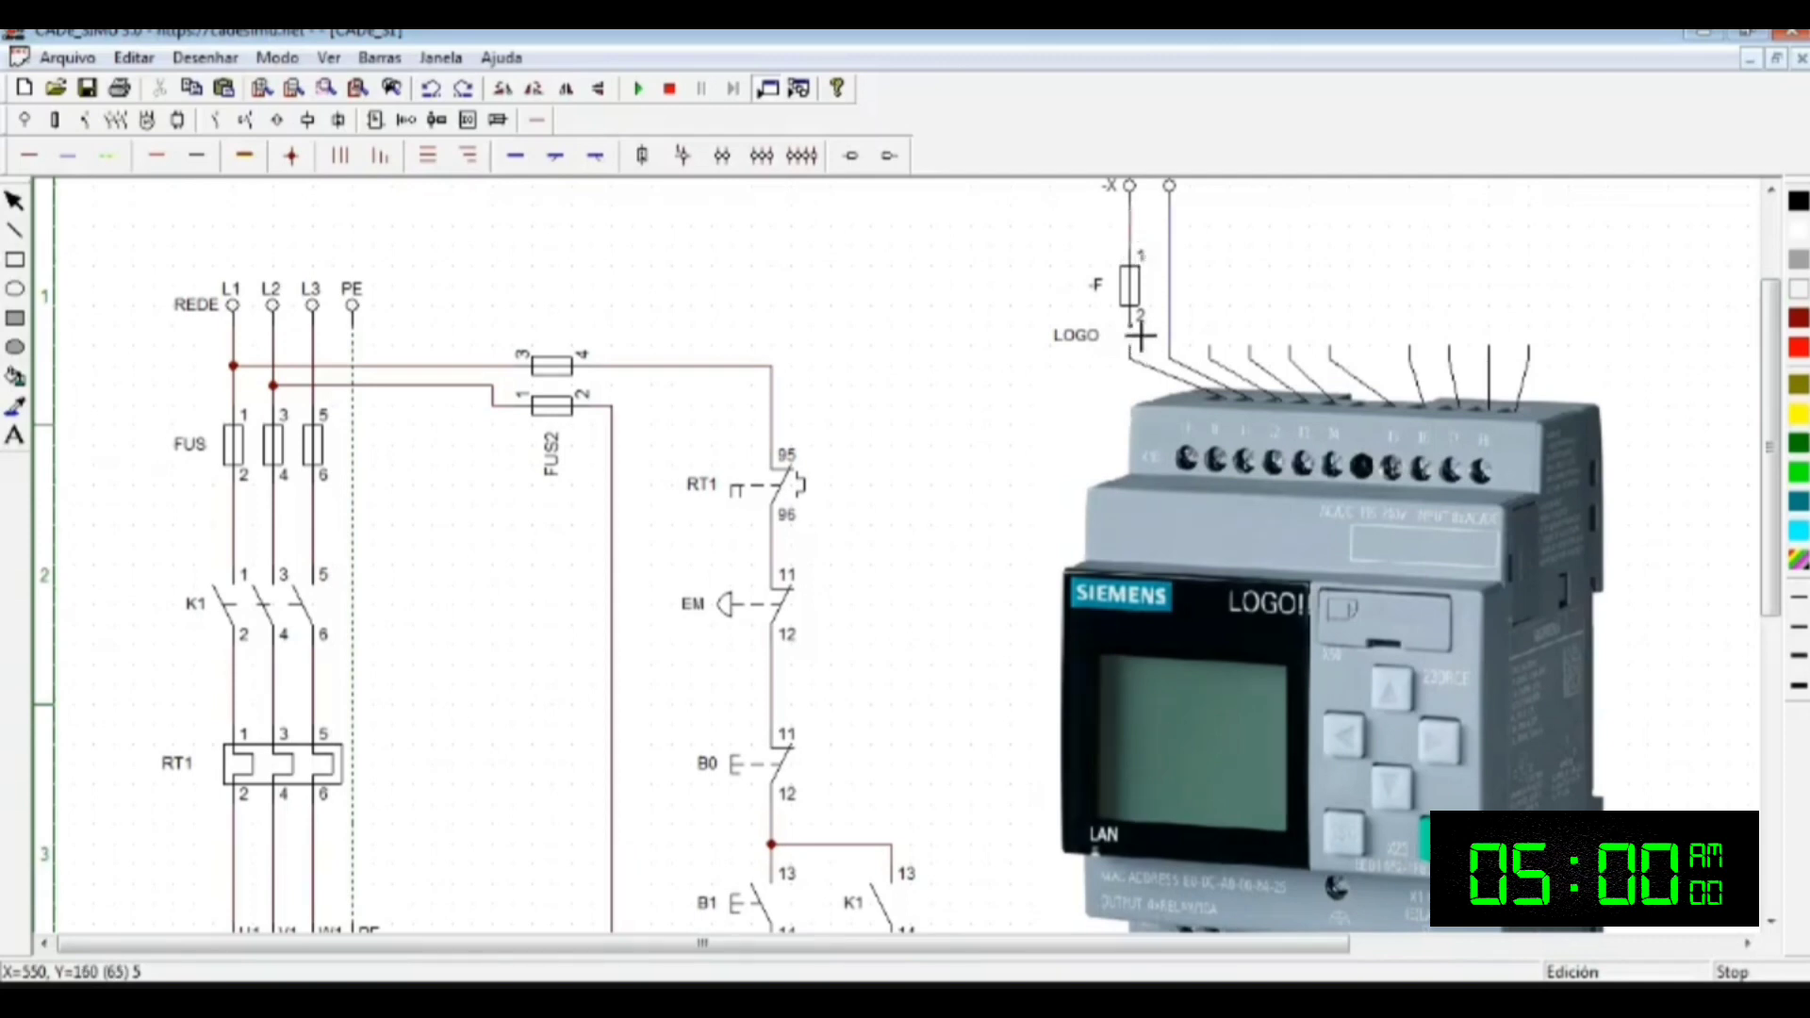
right_click(931, 291)
Step: Move pushbutton B1 out of the motor starter's control circuit to just above the PLC's third input
click(790, 496)
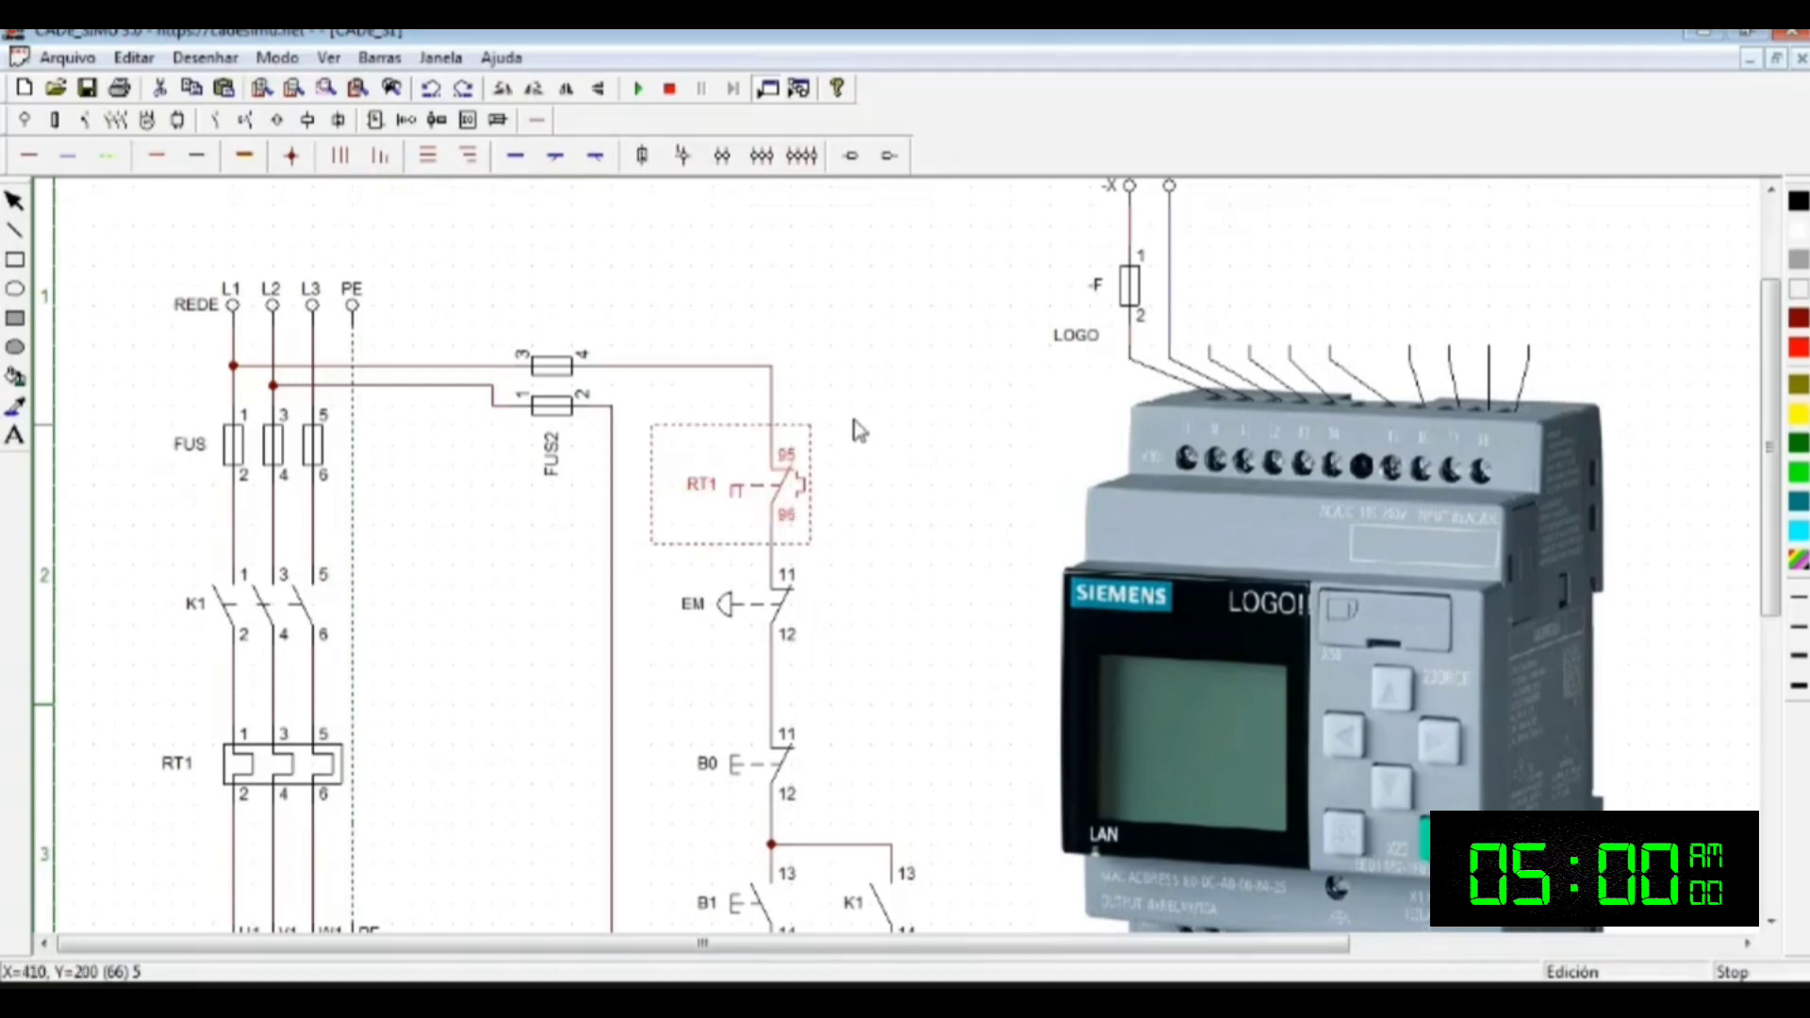
scroll(877, 496, down, 1)
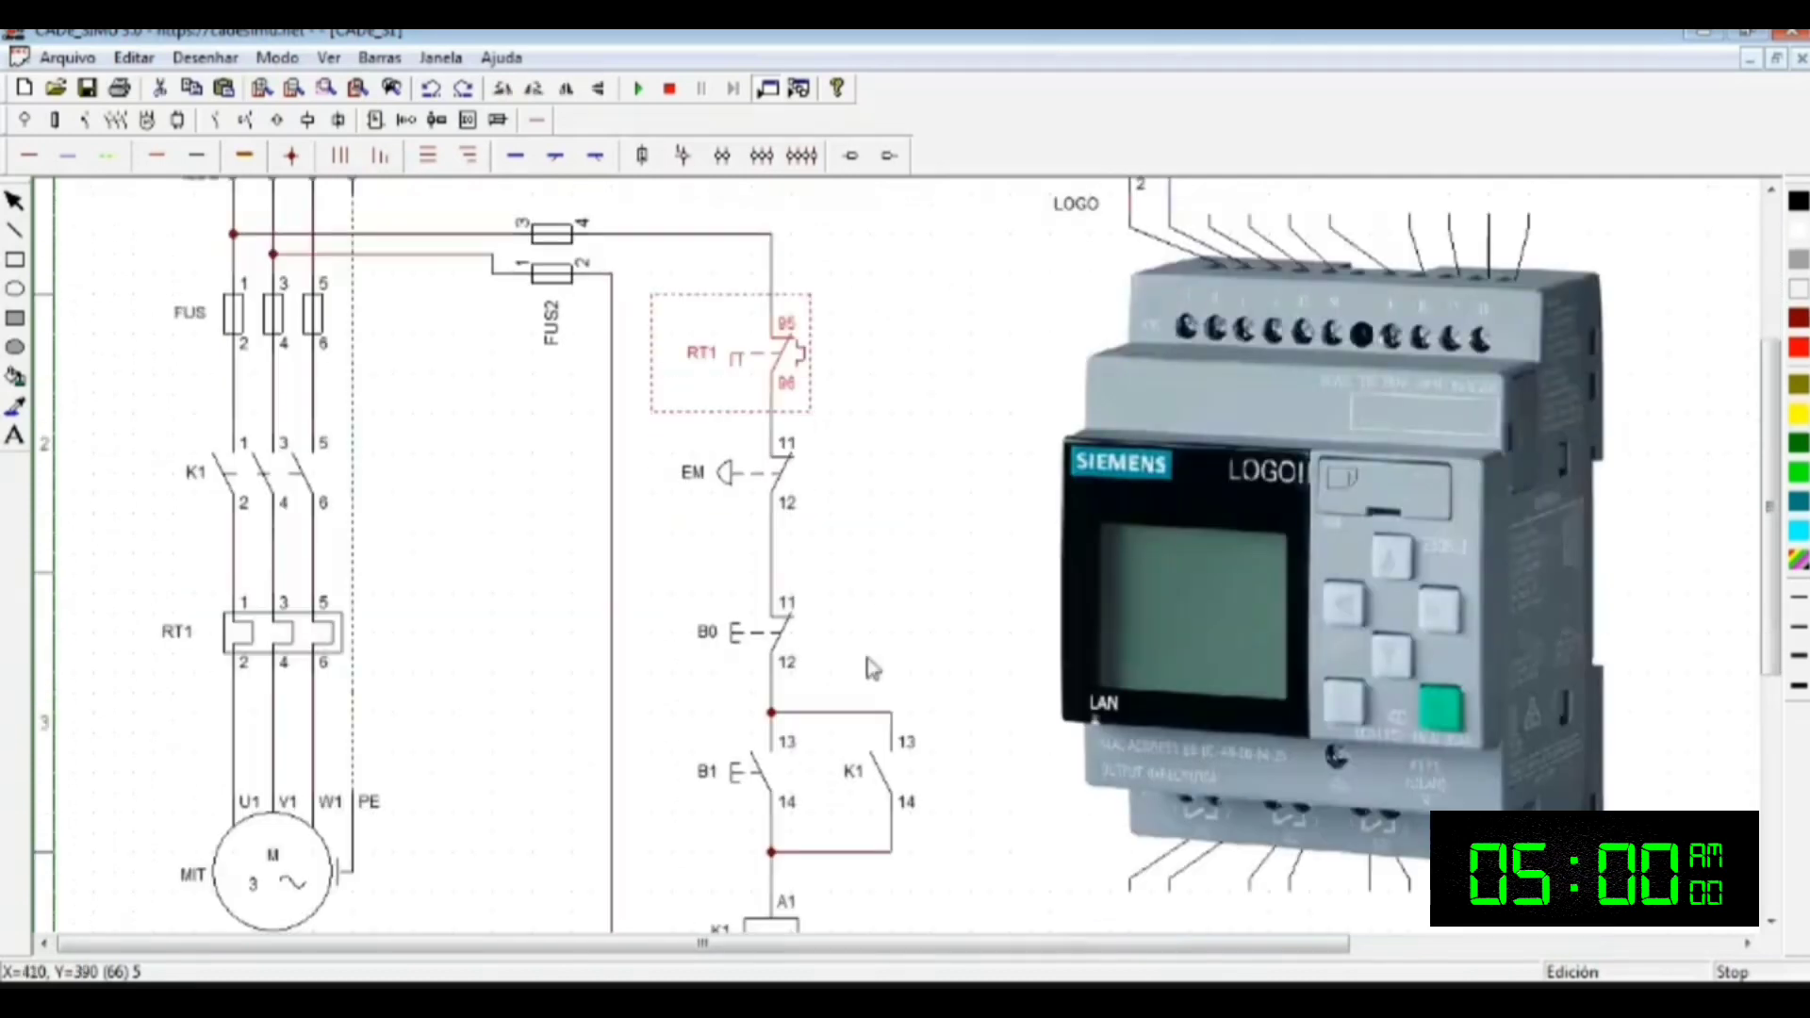
scroll(889, 619, up, 1)
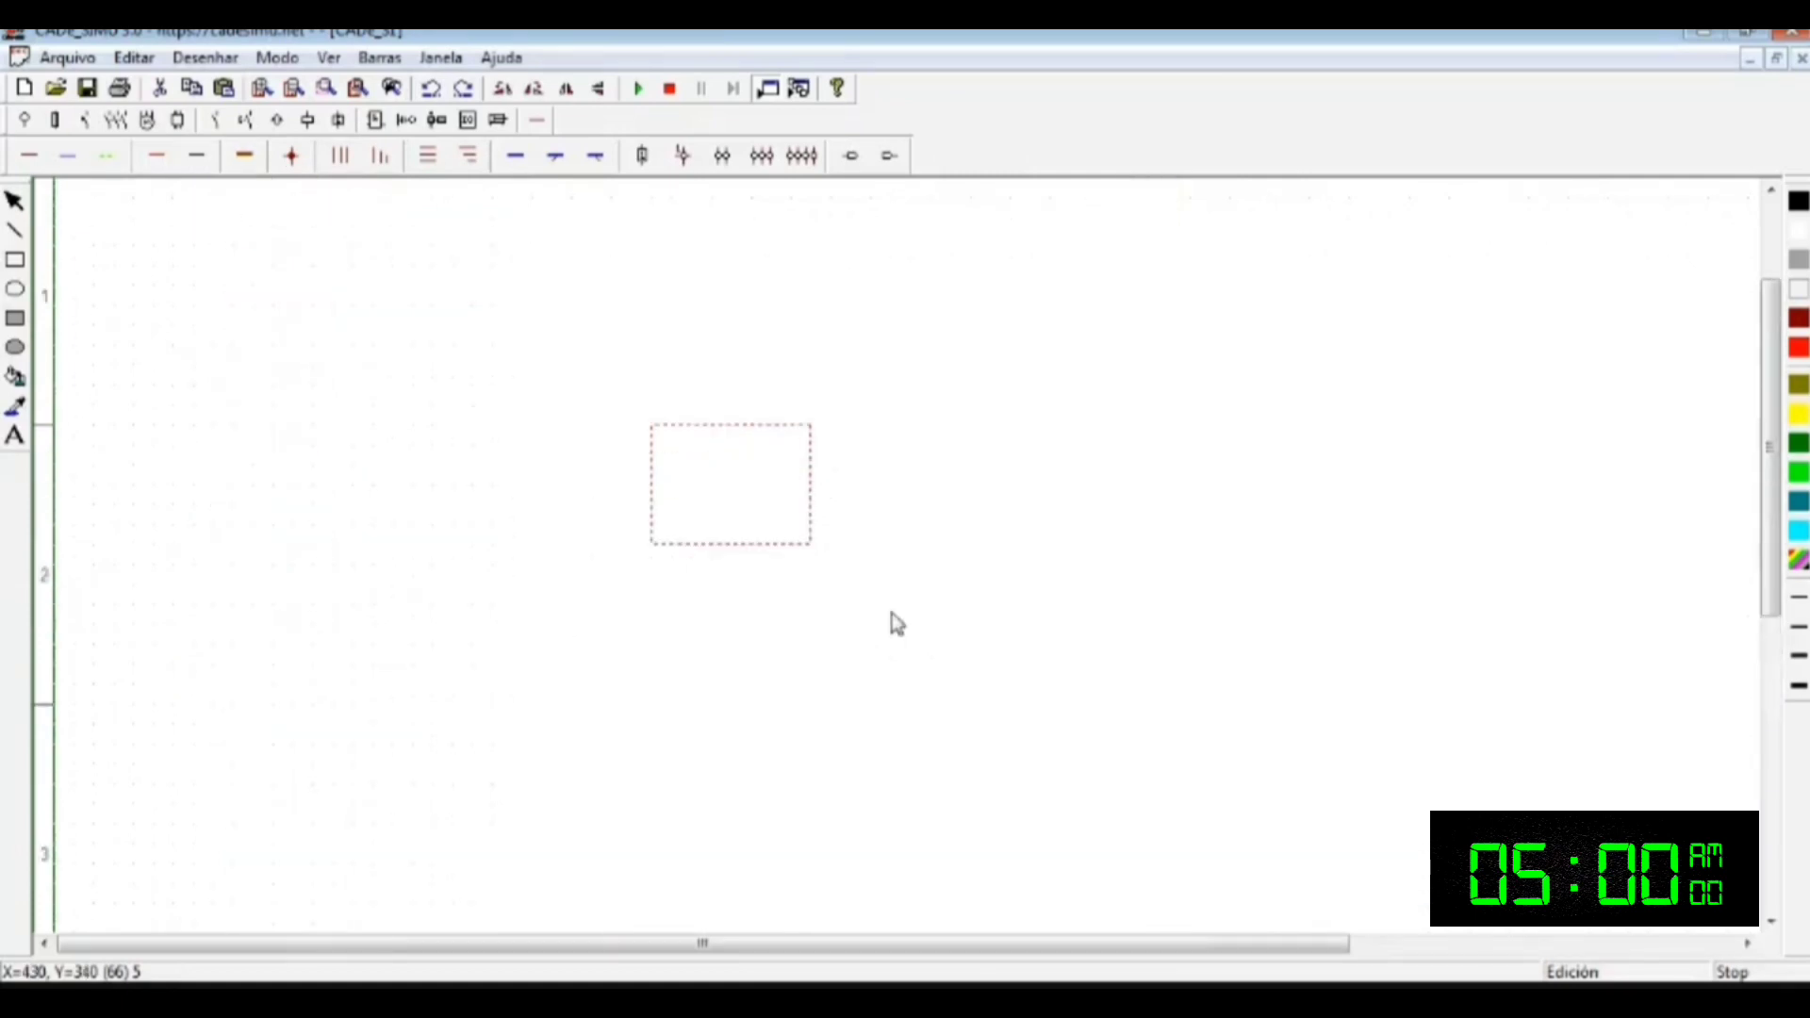
scroll(864, 642, down, 2)
click(765, 790)
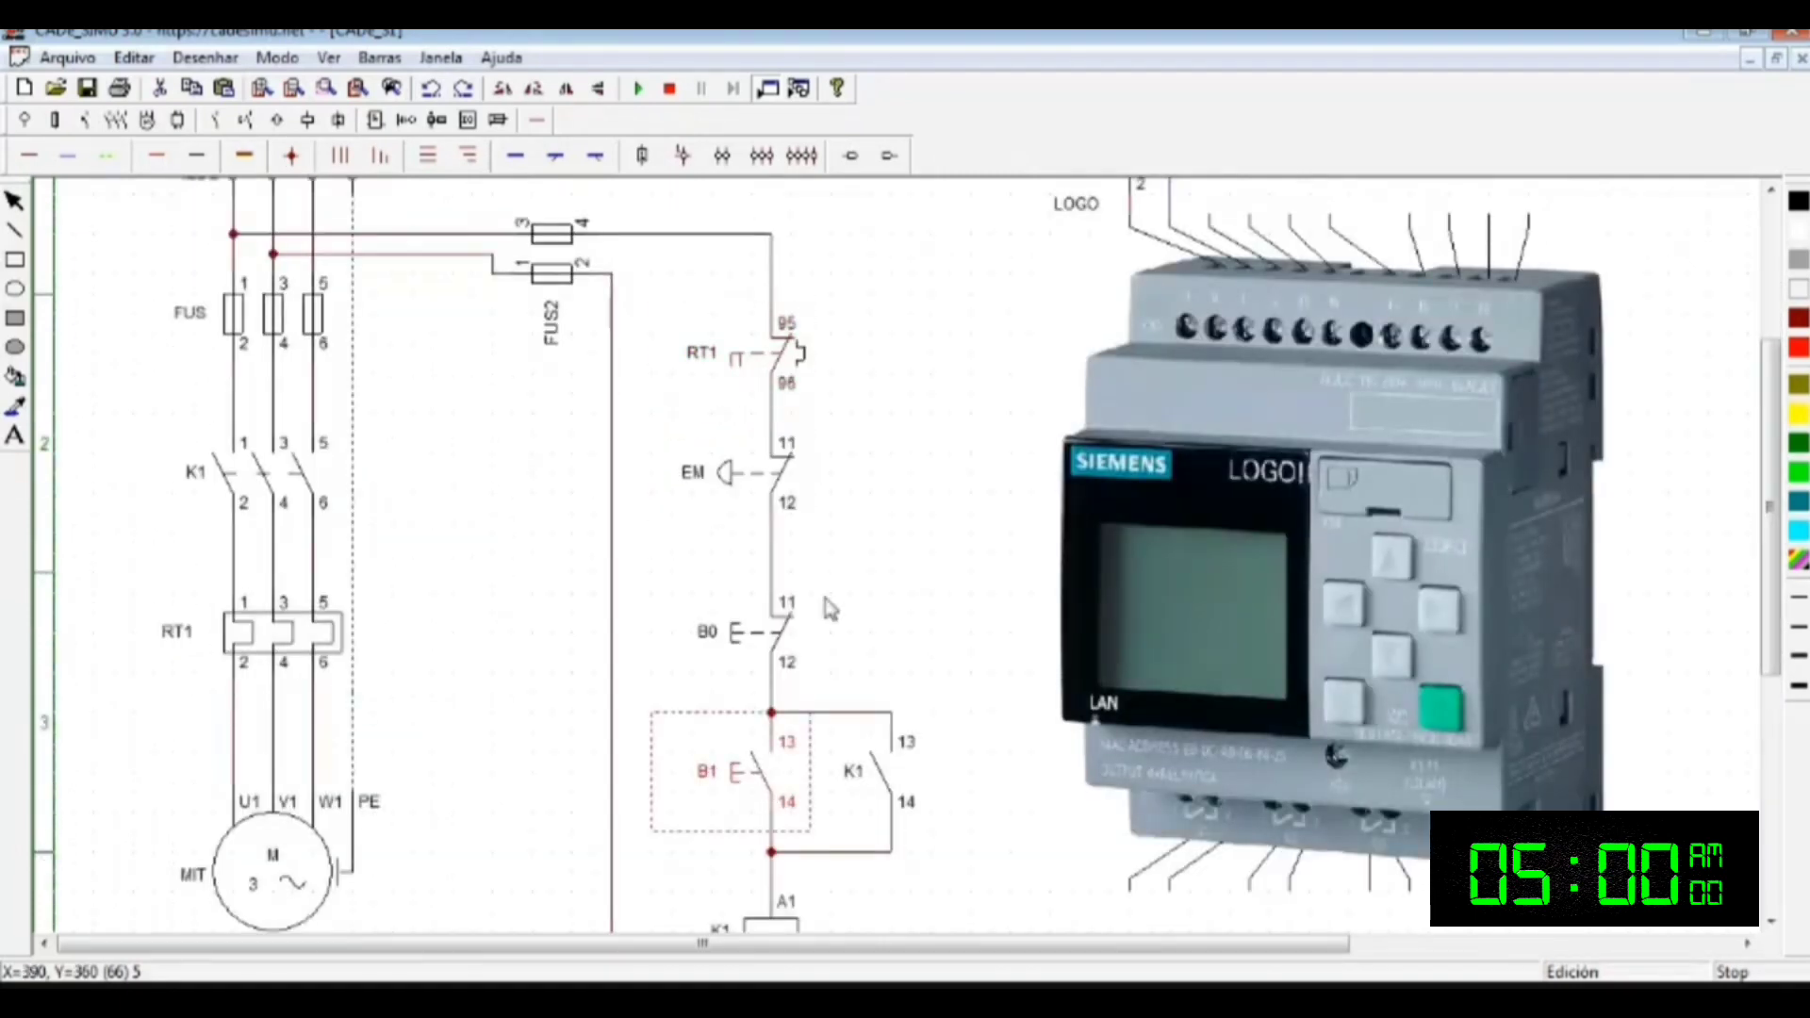
drag(778, 799, 1318, 429)
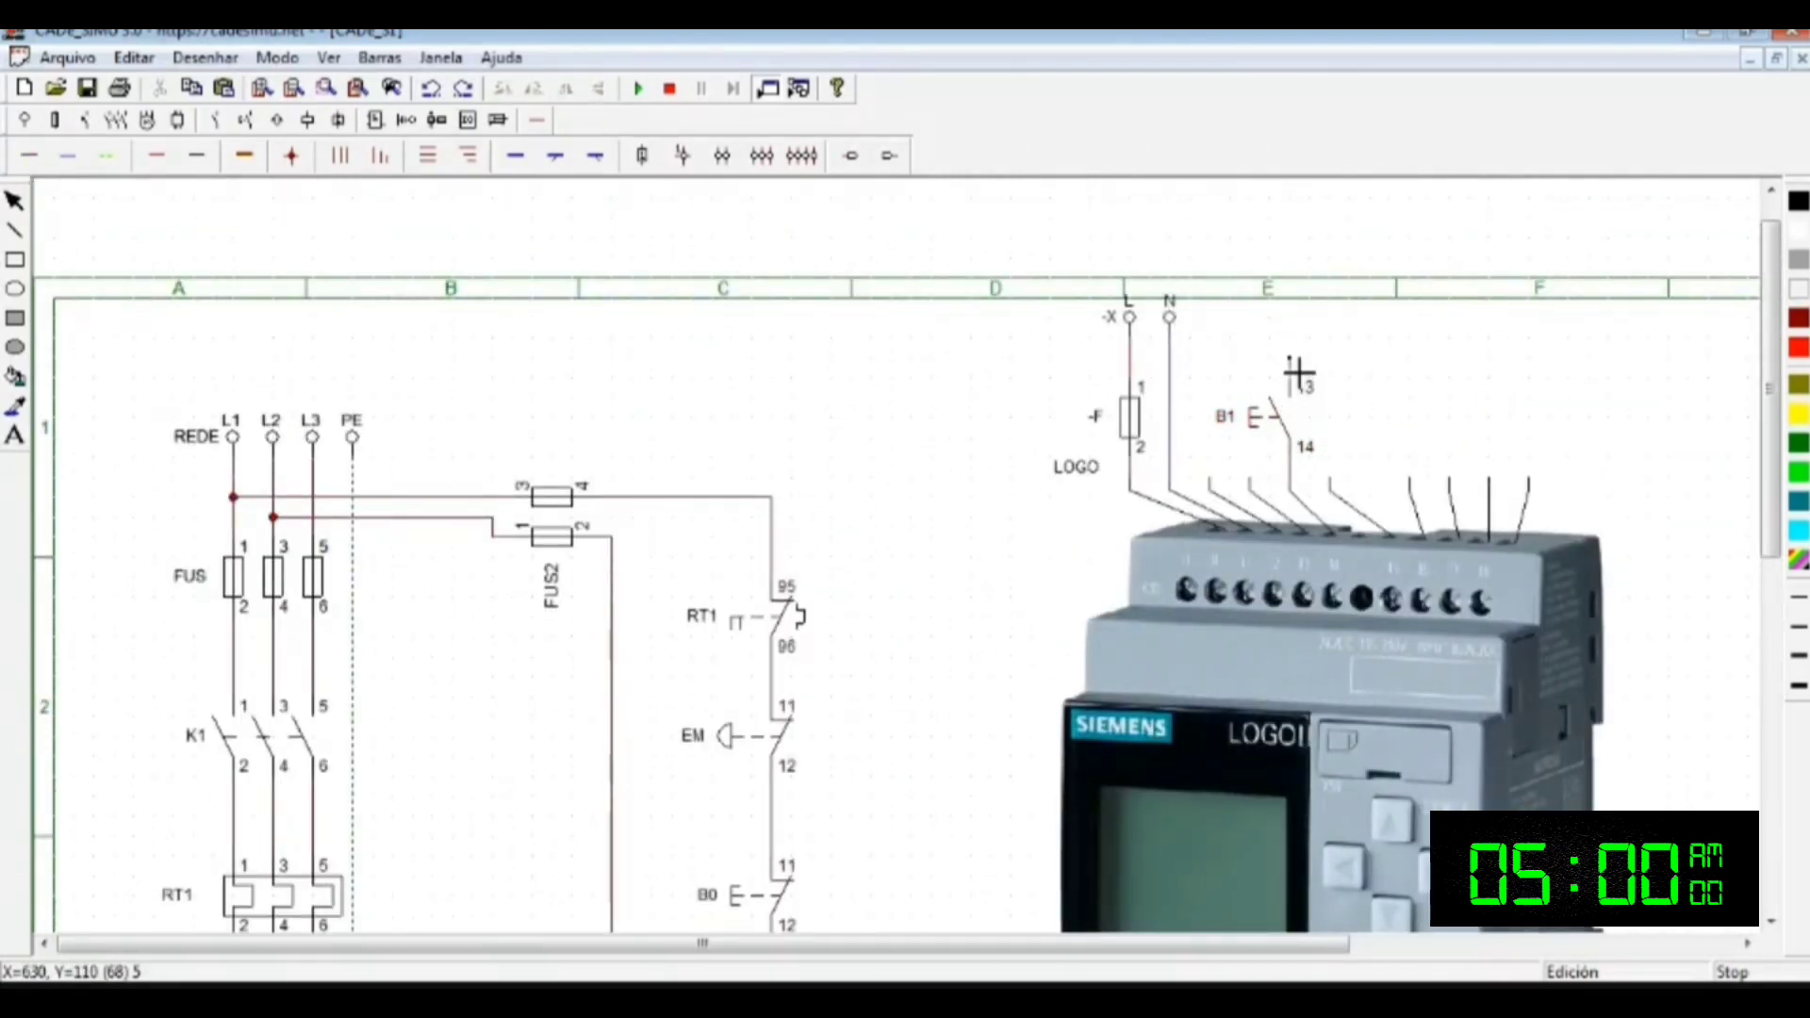
Step: Move the LOGO PLC down to make room above its inputs and extend the L and N supply cables to its terminals
click(1313, 462)
scroll(1393, 469, down, 3)
scroll(1393, 468, up, 2)
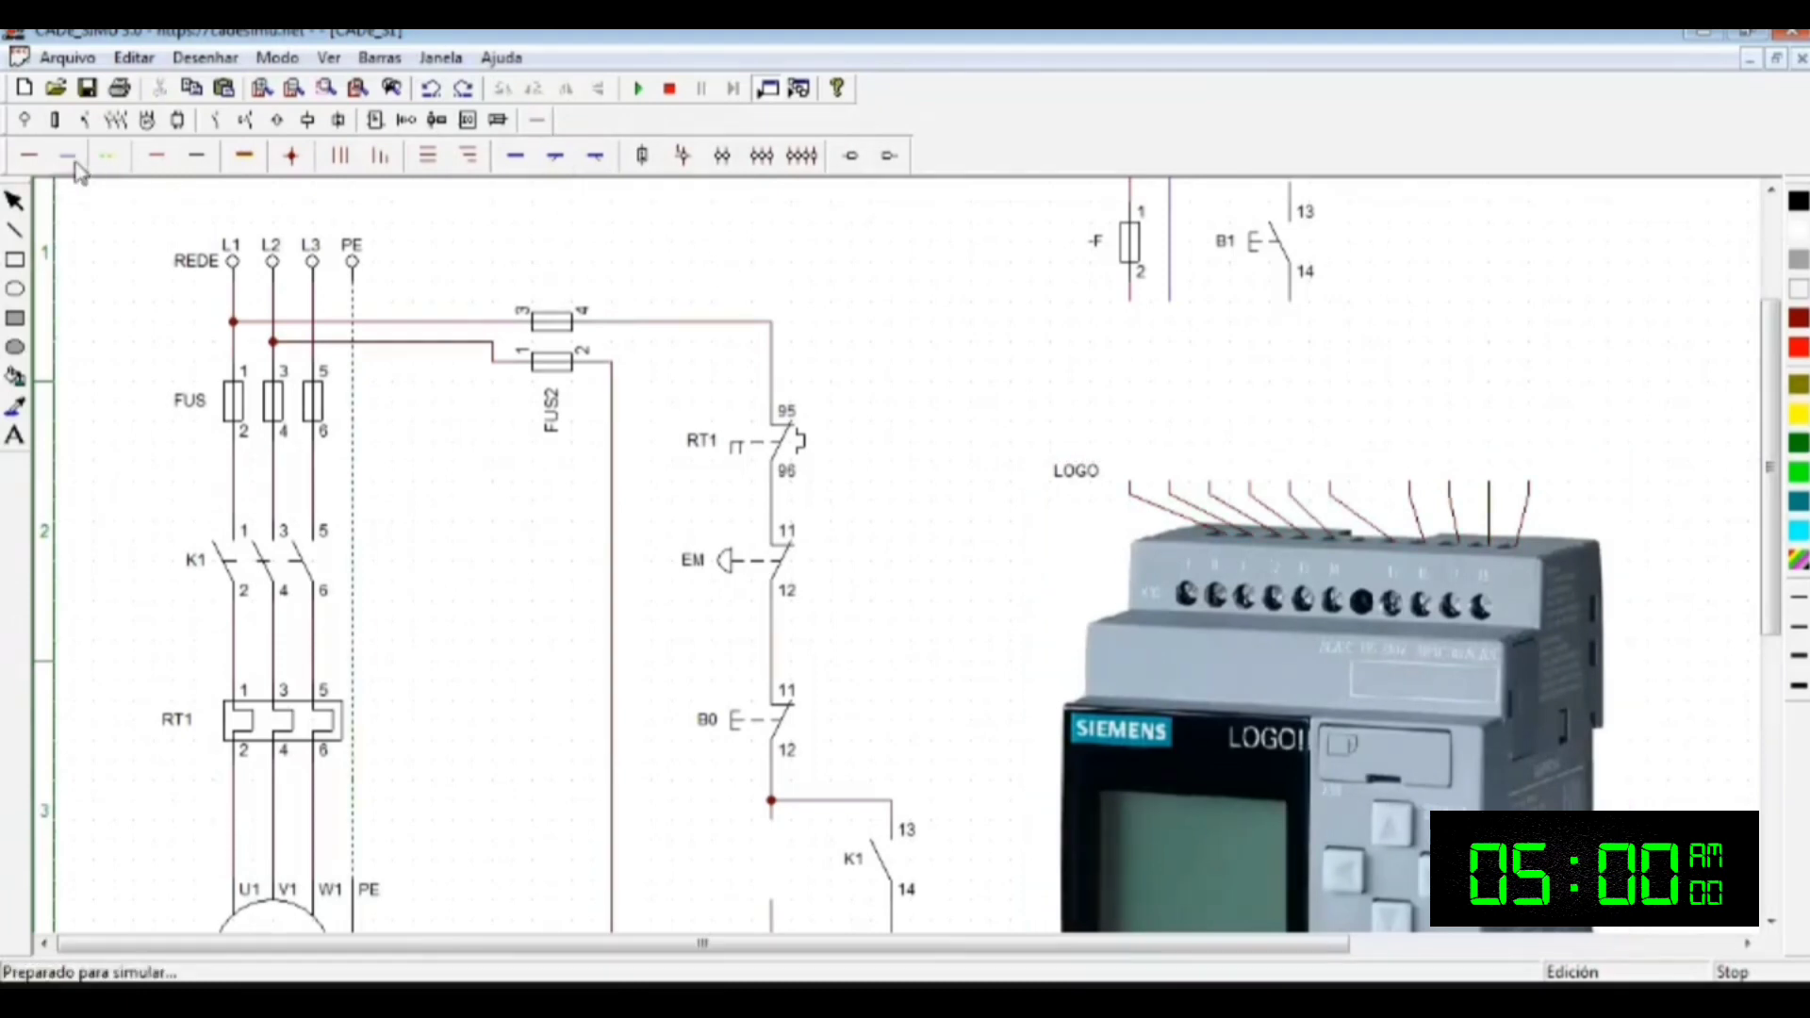
scroll(1138, 312, up, 2)
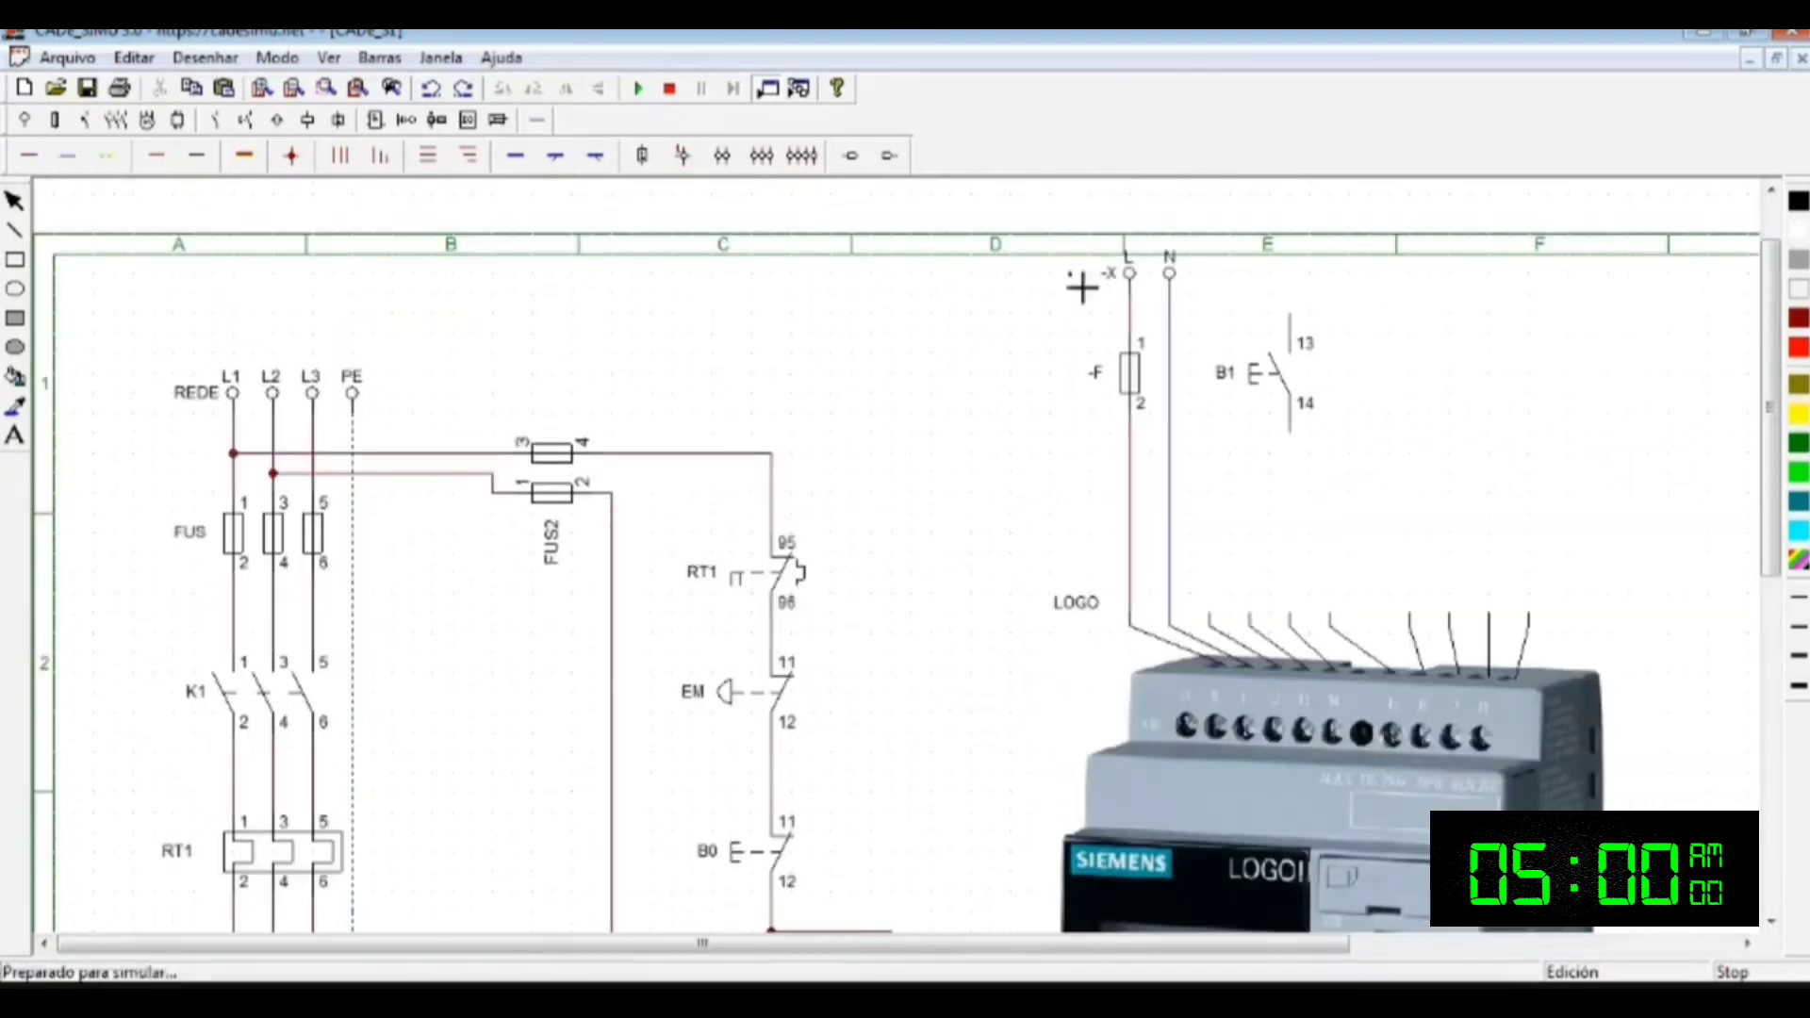
Step: Lower B1 toward the PLC and wire it from the L line below the fuse to the third input, with a junction node at the branch
drag(1246, 448, 1425, 487)
key(ctrl+z)
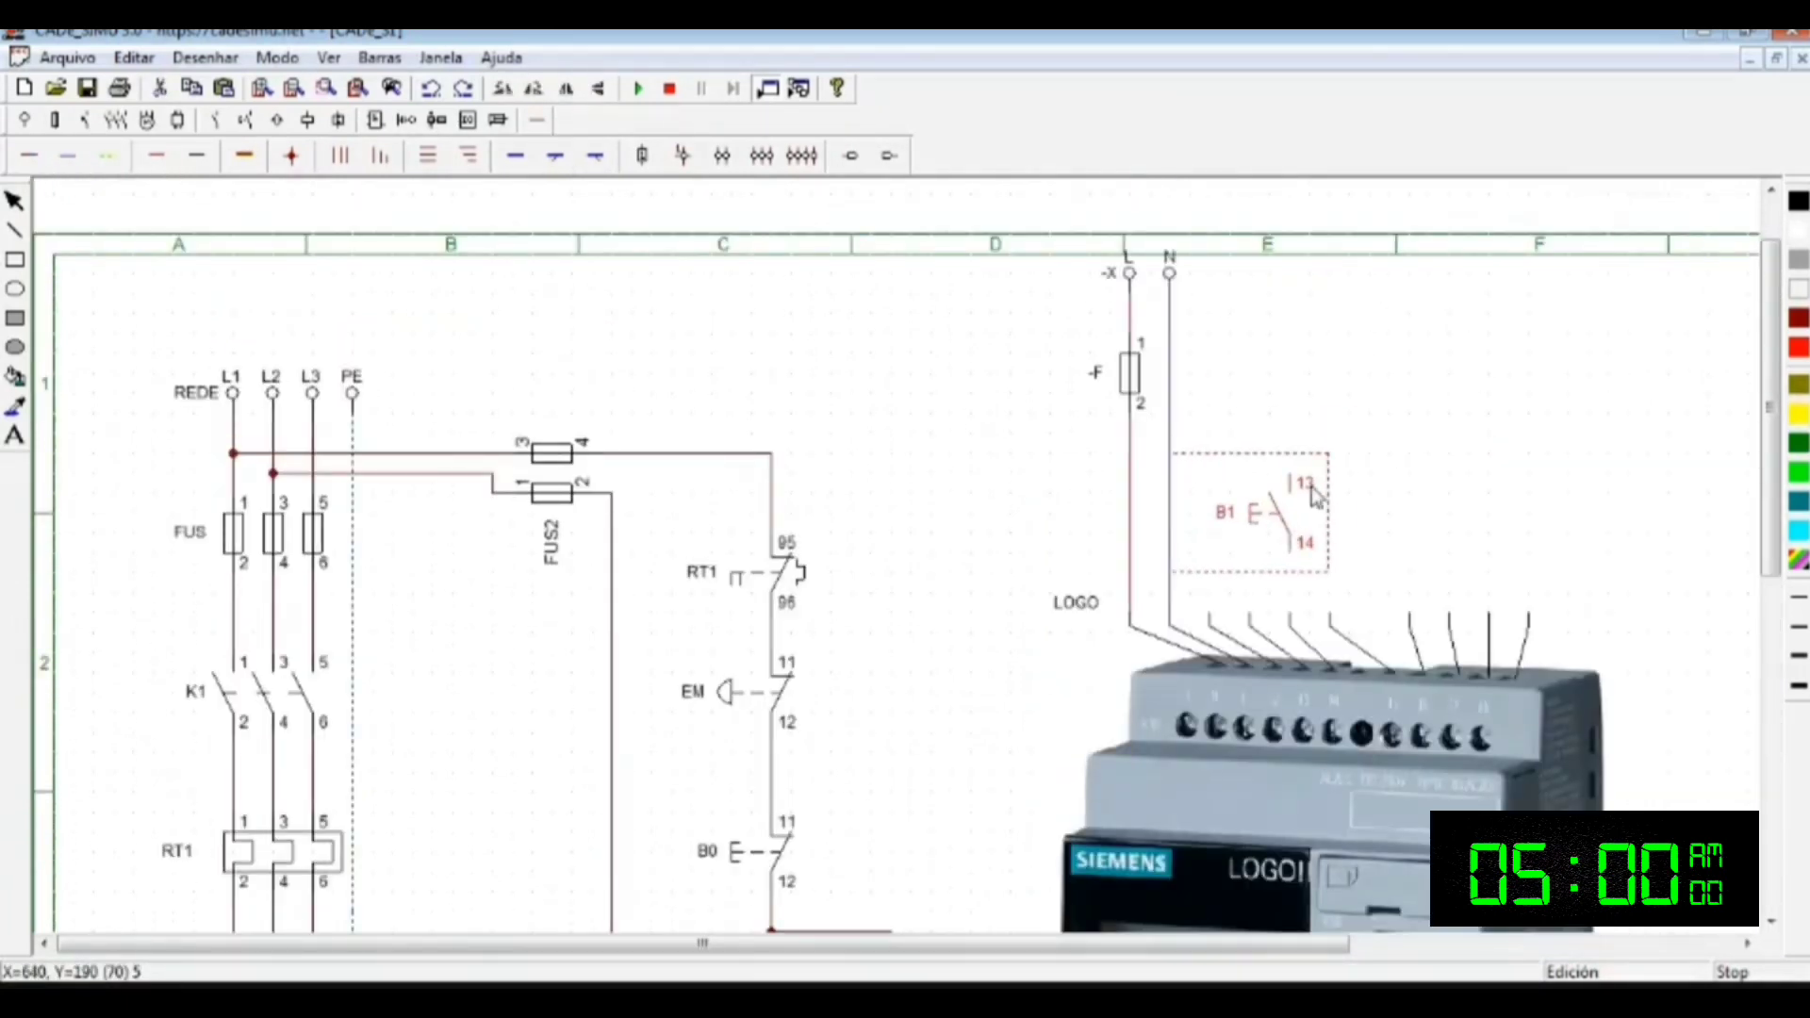
drag(1304, 452, 1142, 450)
drag(1289, 552, 1290, 620)
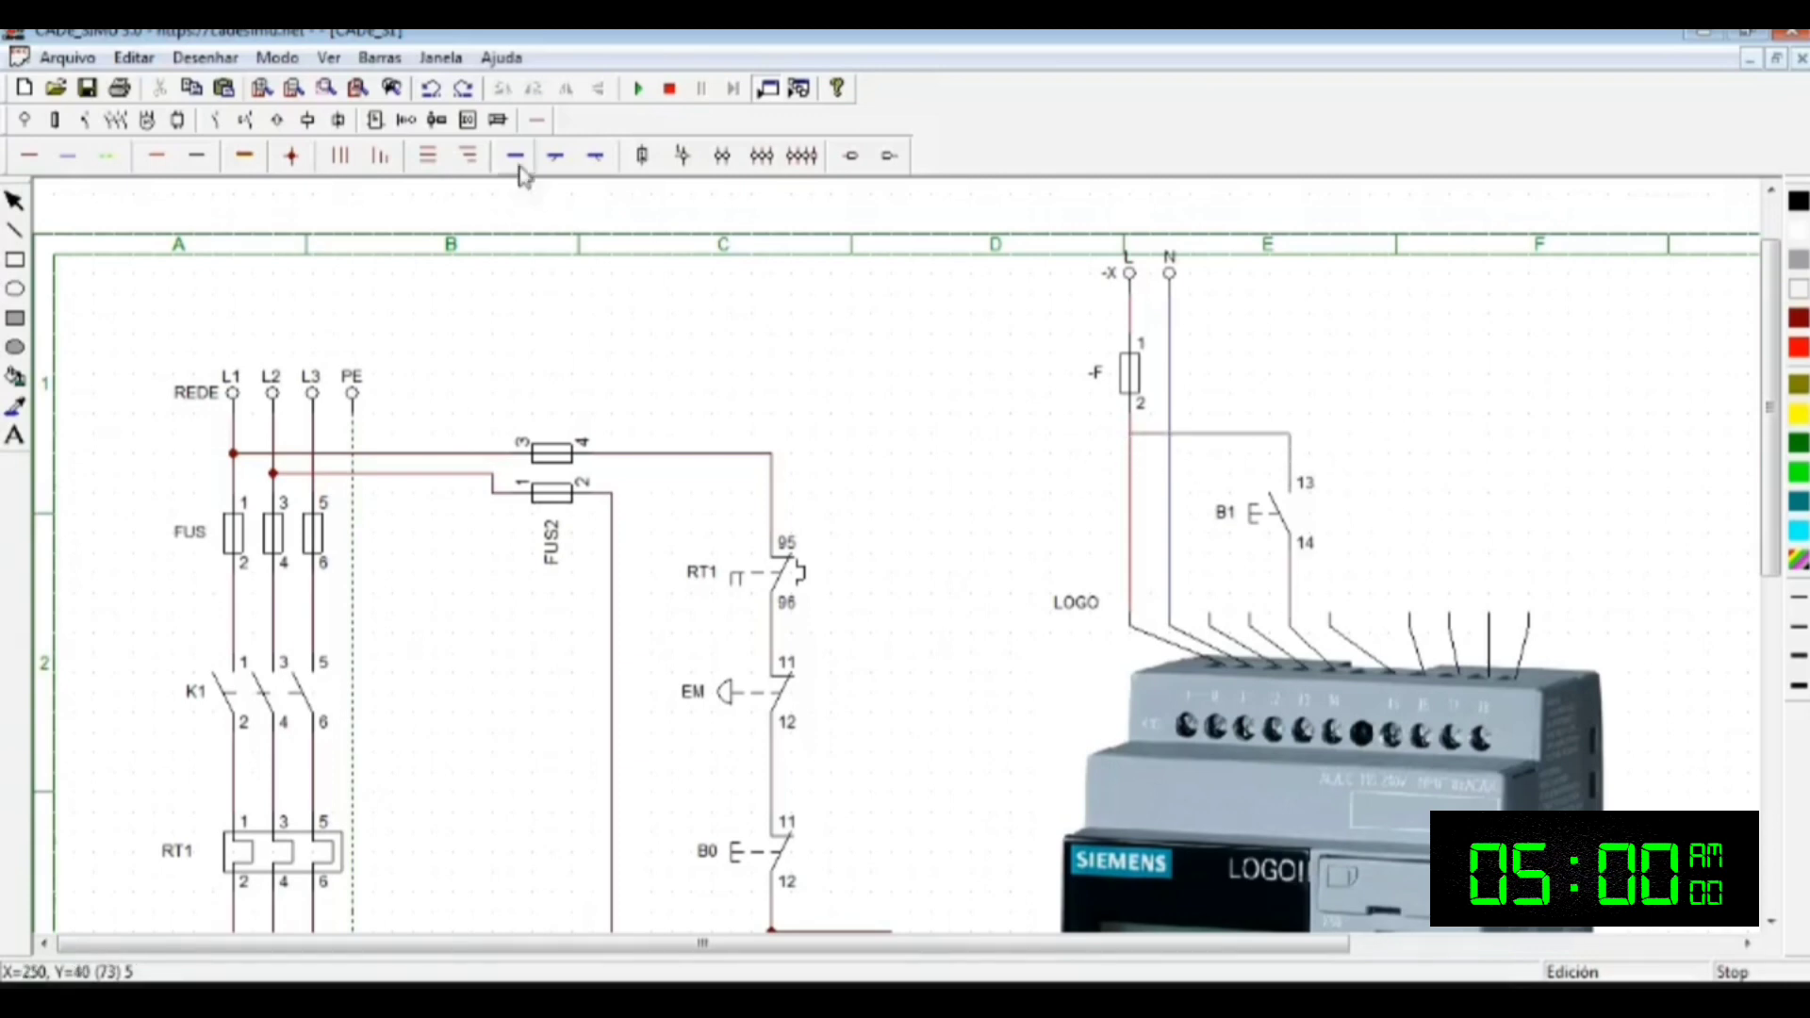
click(291, 156)
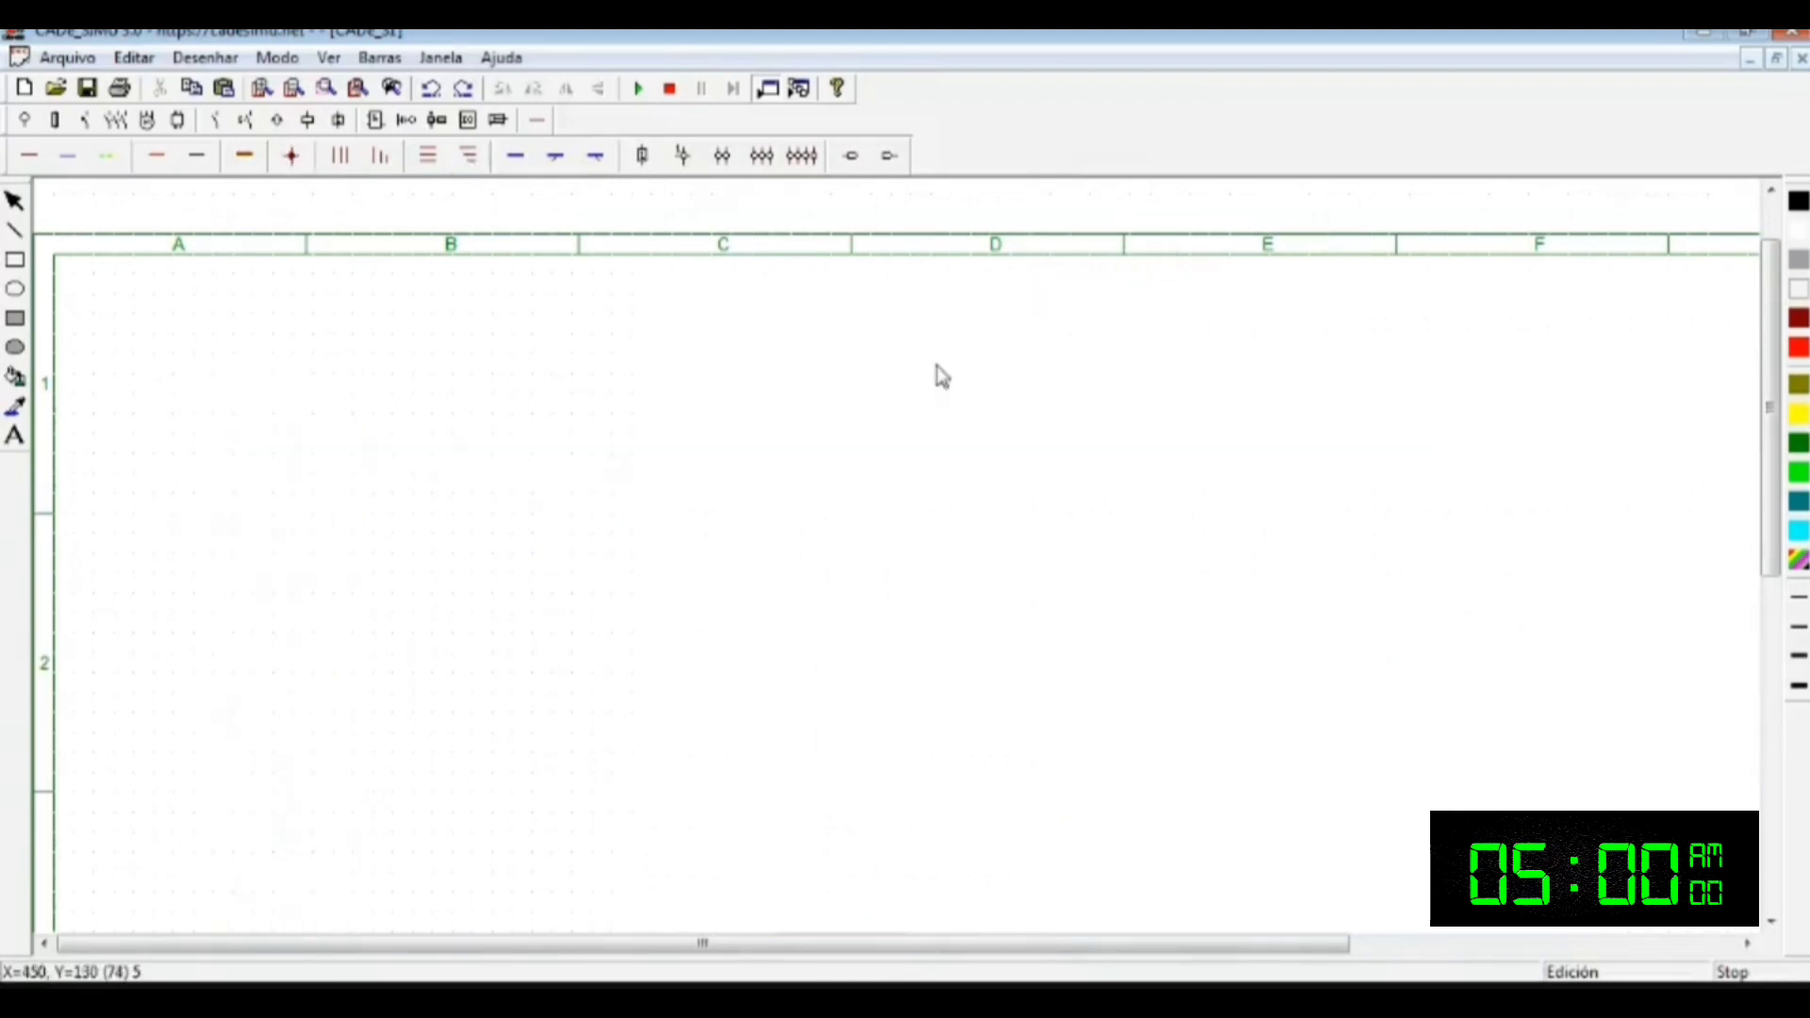
scroll(1374, 389, down, 2)
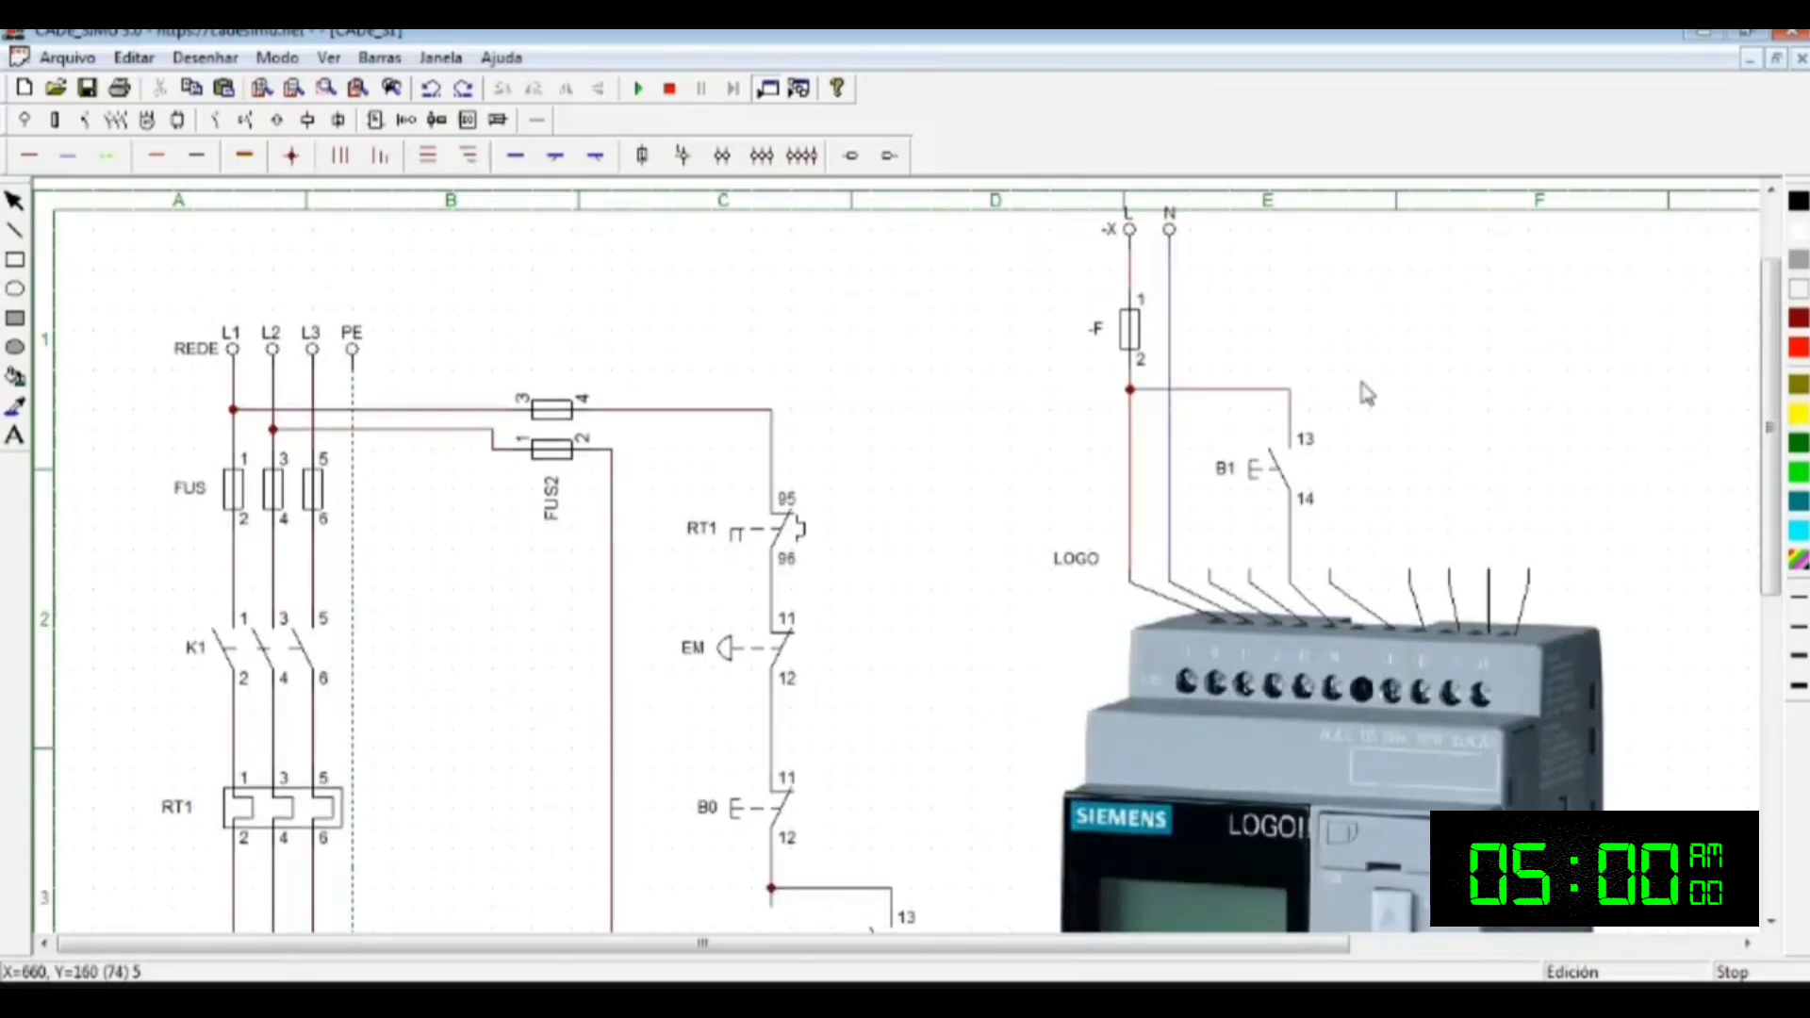
scroll(926, 489, up, 3)
scroll(415, 292, up, 3)
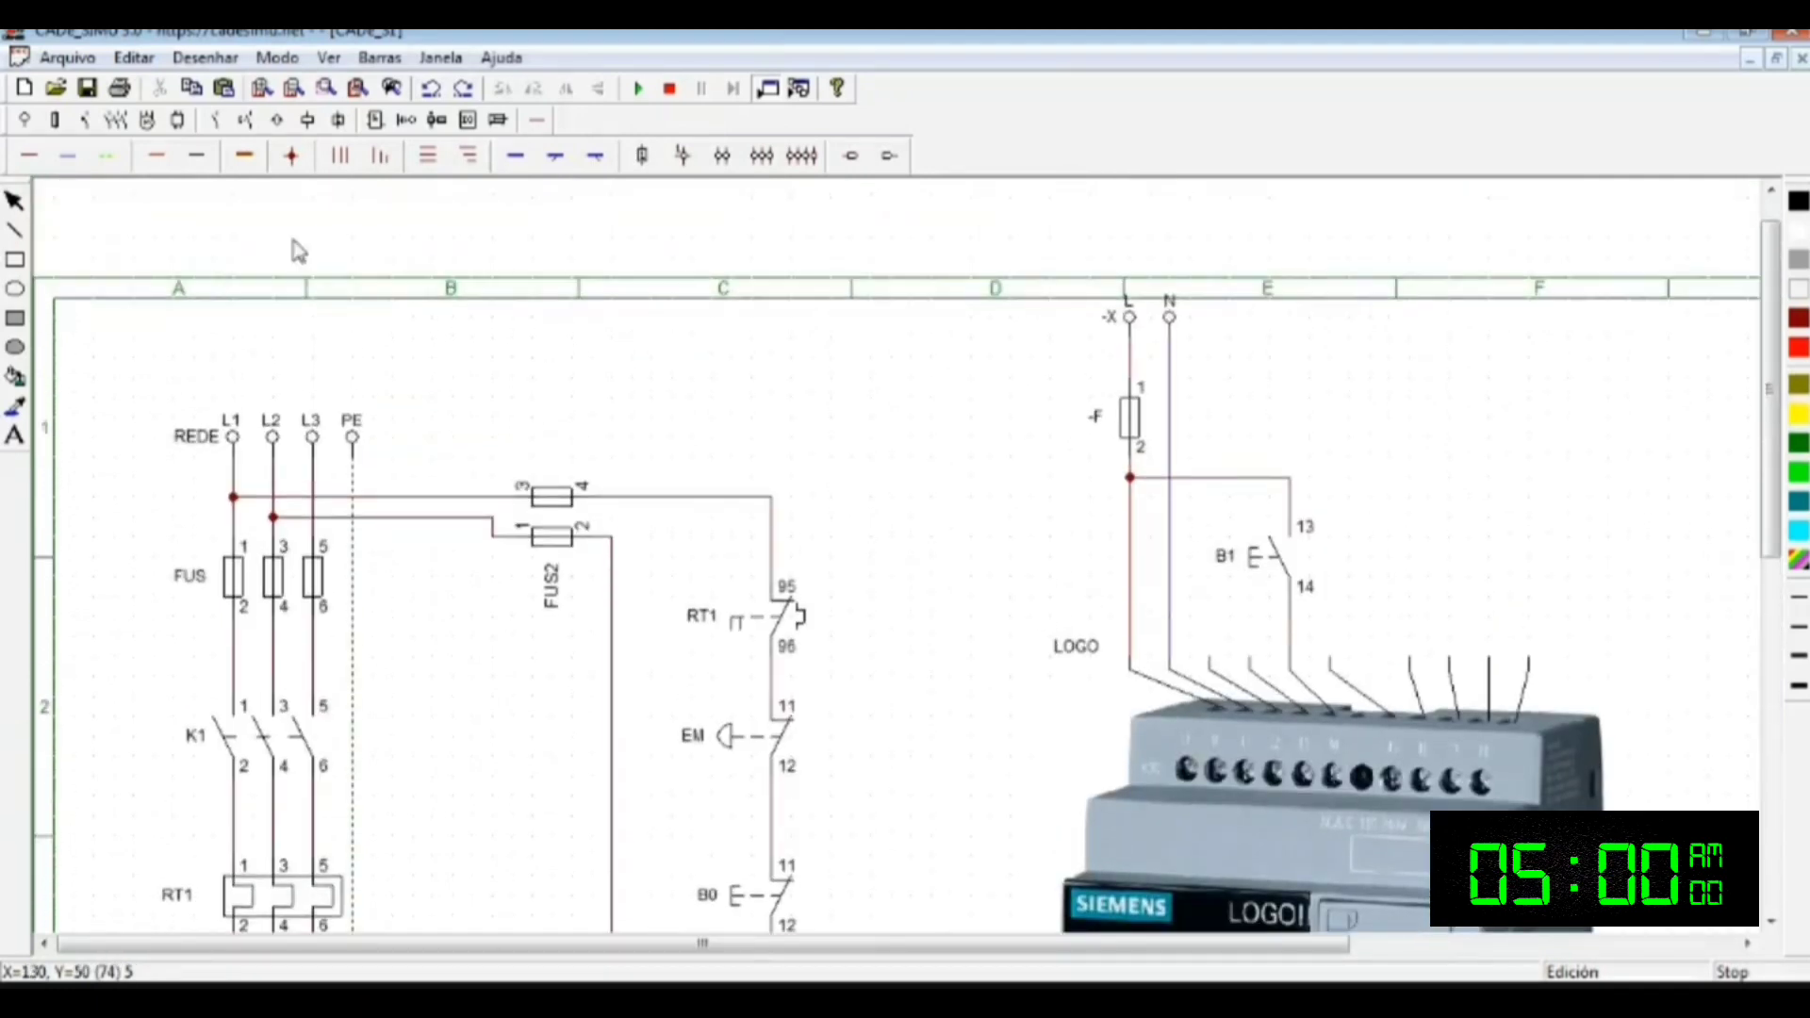
click(244, 119)
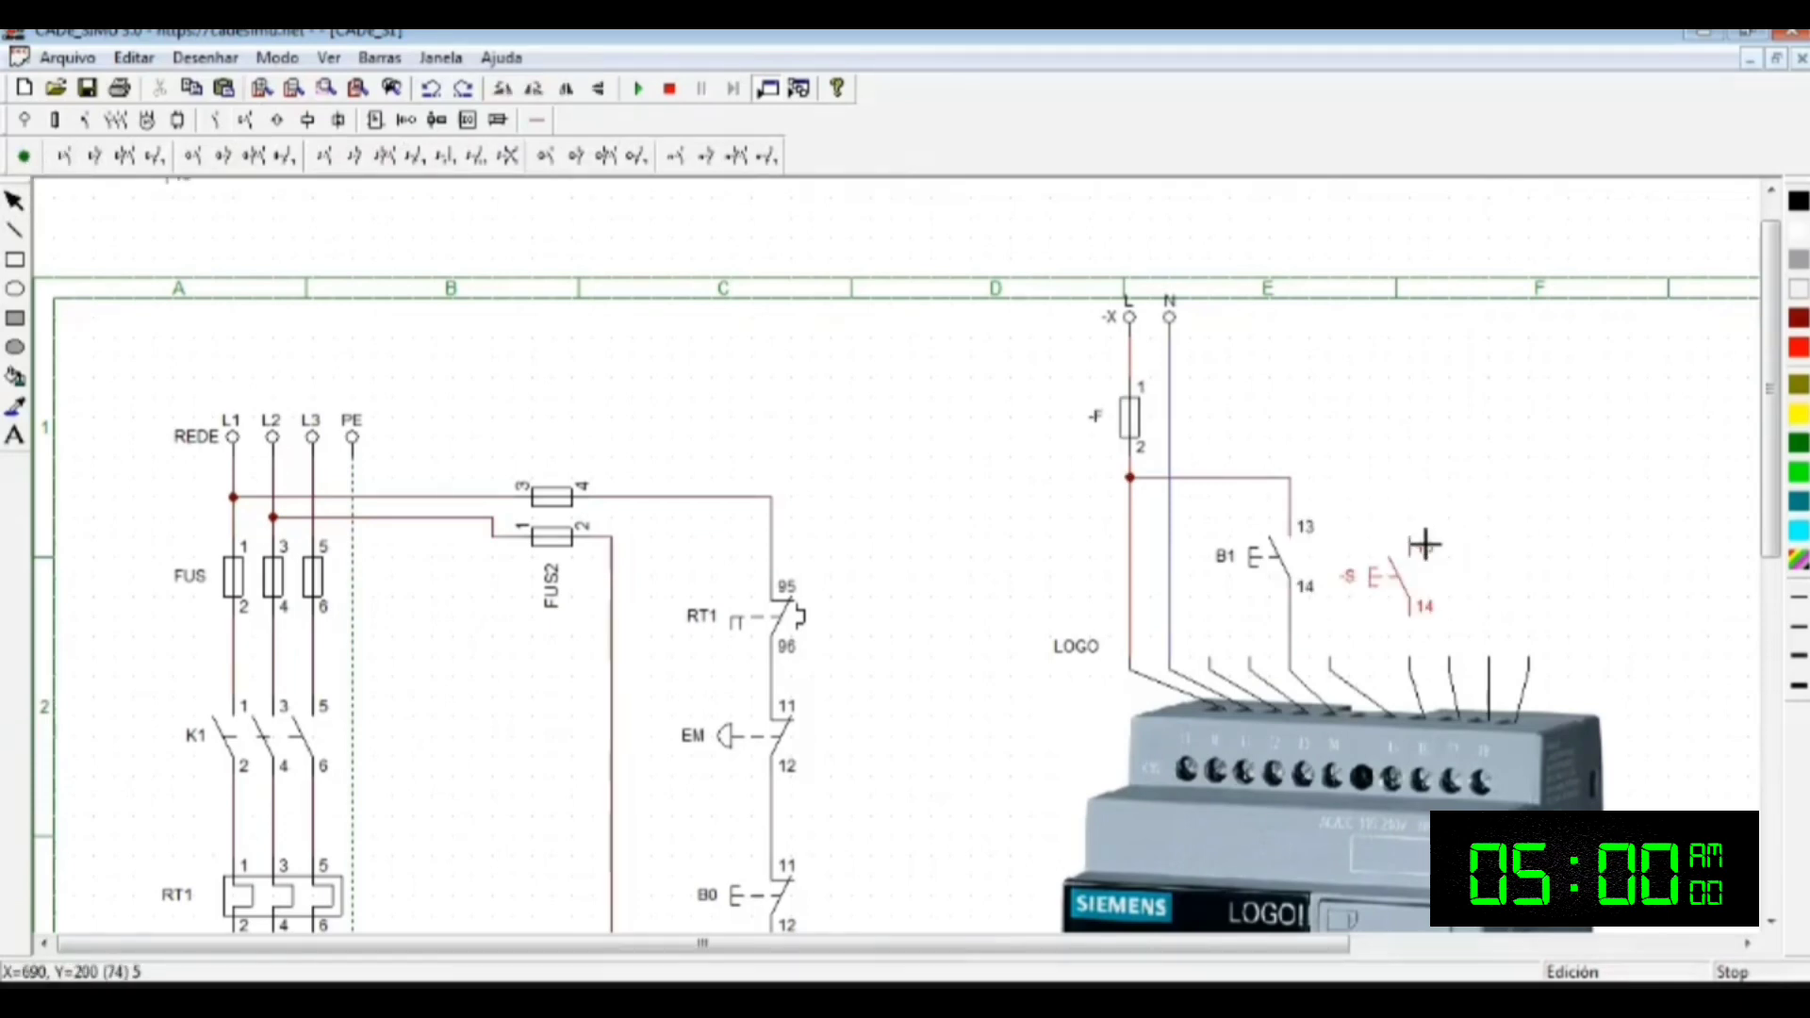
click(1424, 544)
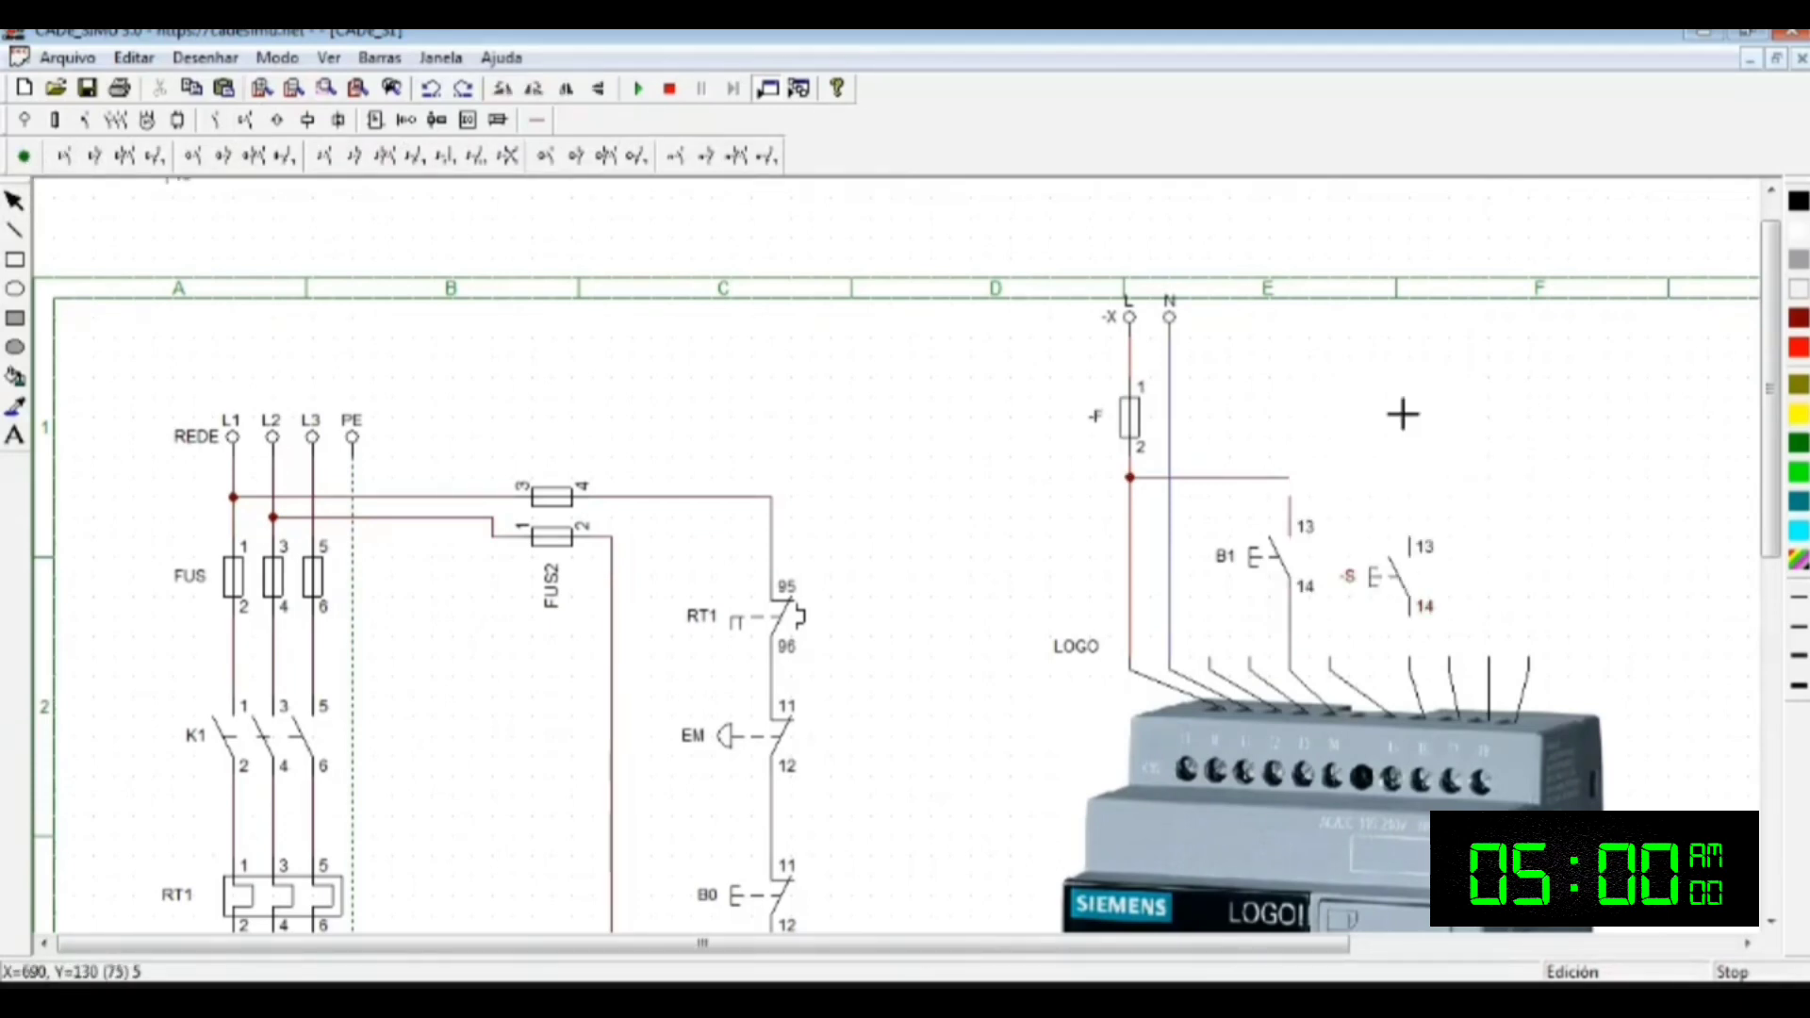
key(Escape)
double_click(1331, 580)
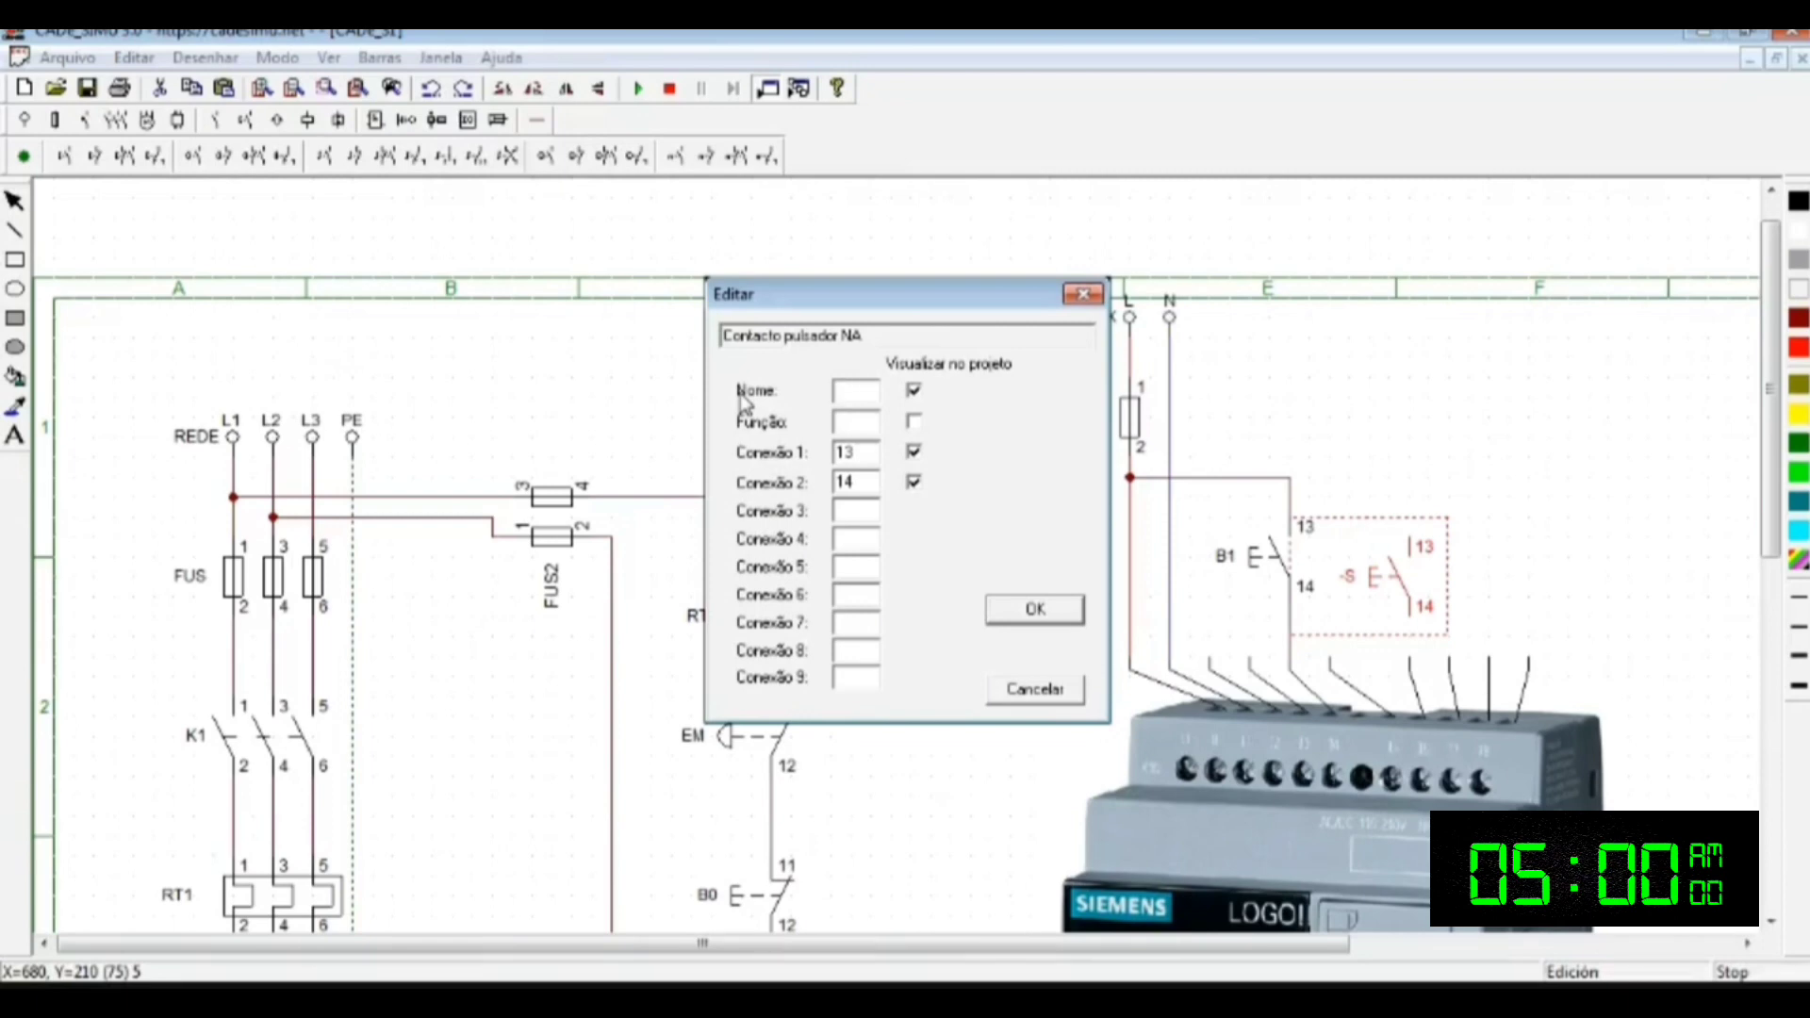
key(Escape)
key(Delete)
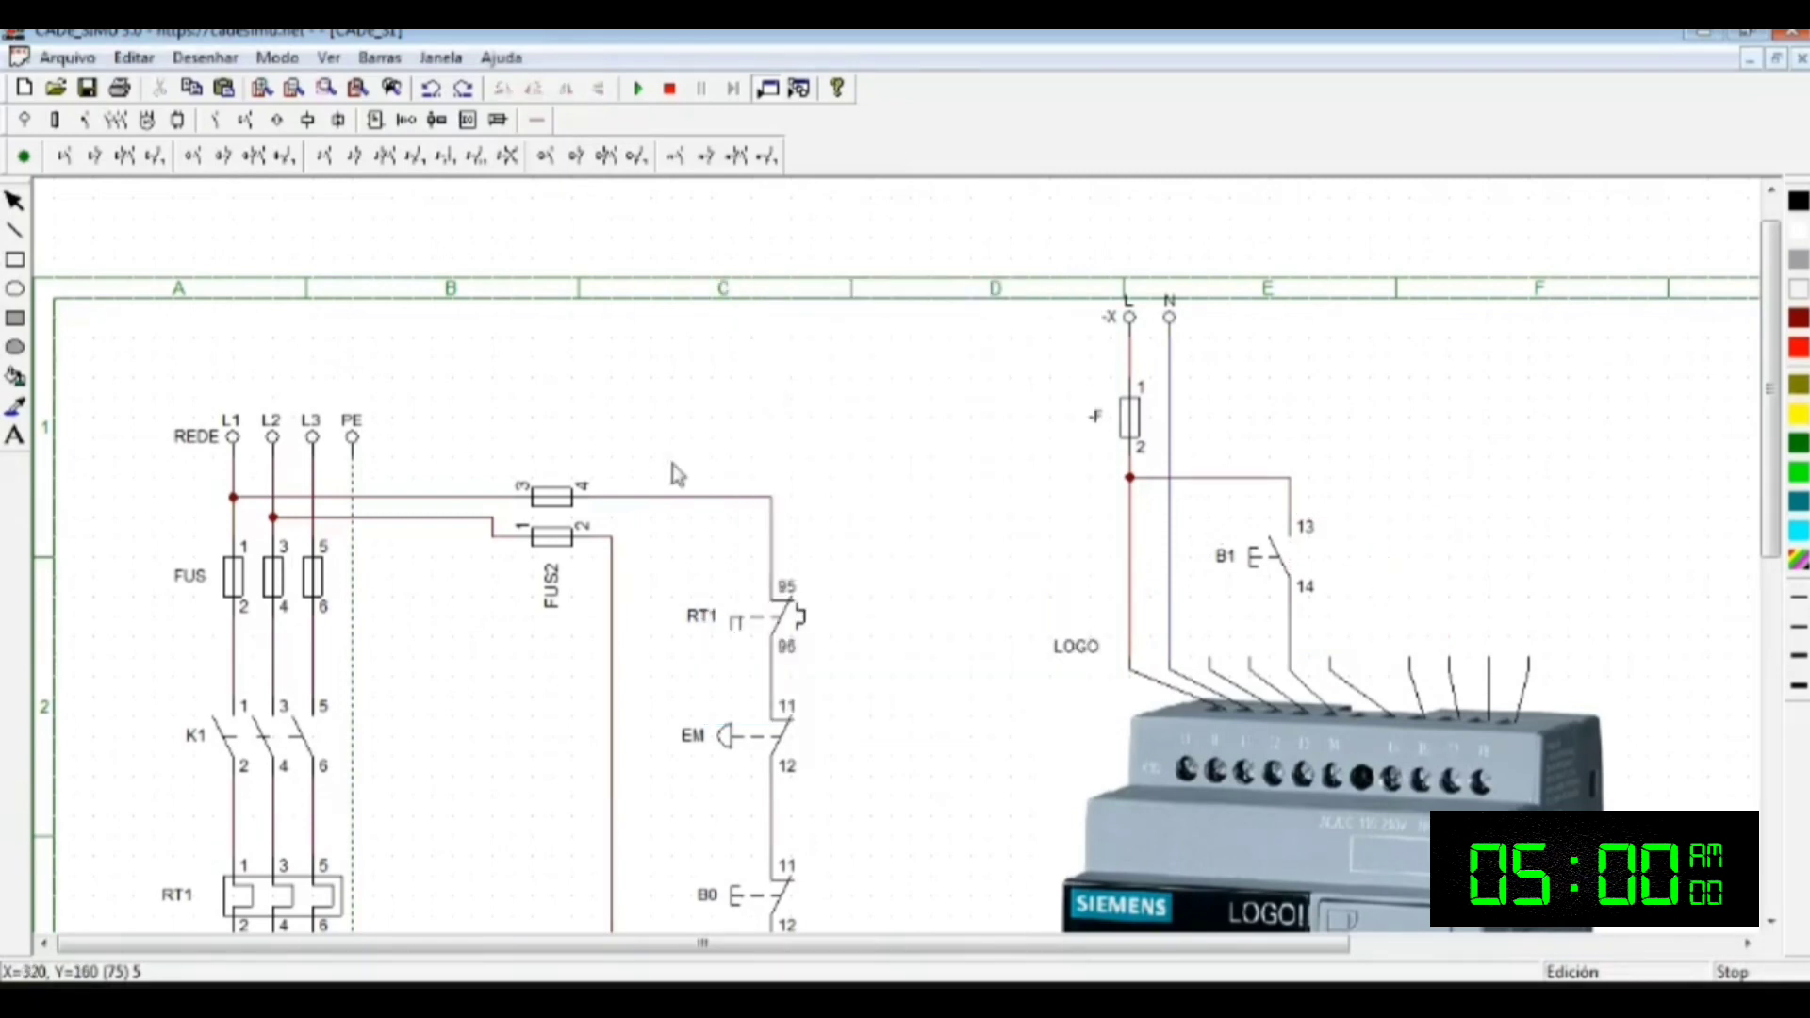
Step: Move pushbutton B0 from the old control circuit to above the PLC's fifth input and wire it between that input and the L line
scroll(671, 464, down, 1)
mouse_move(787, 818)
mouse_down()
mouse_move(954, 735)
mouse_move(1409, 431)
mouse_move(1418, 513)
mouse_up()
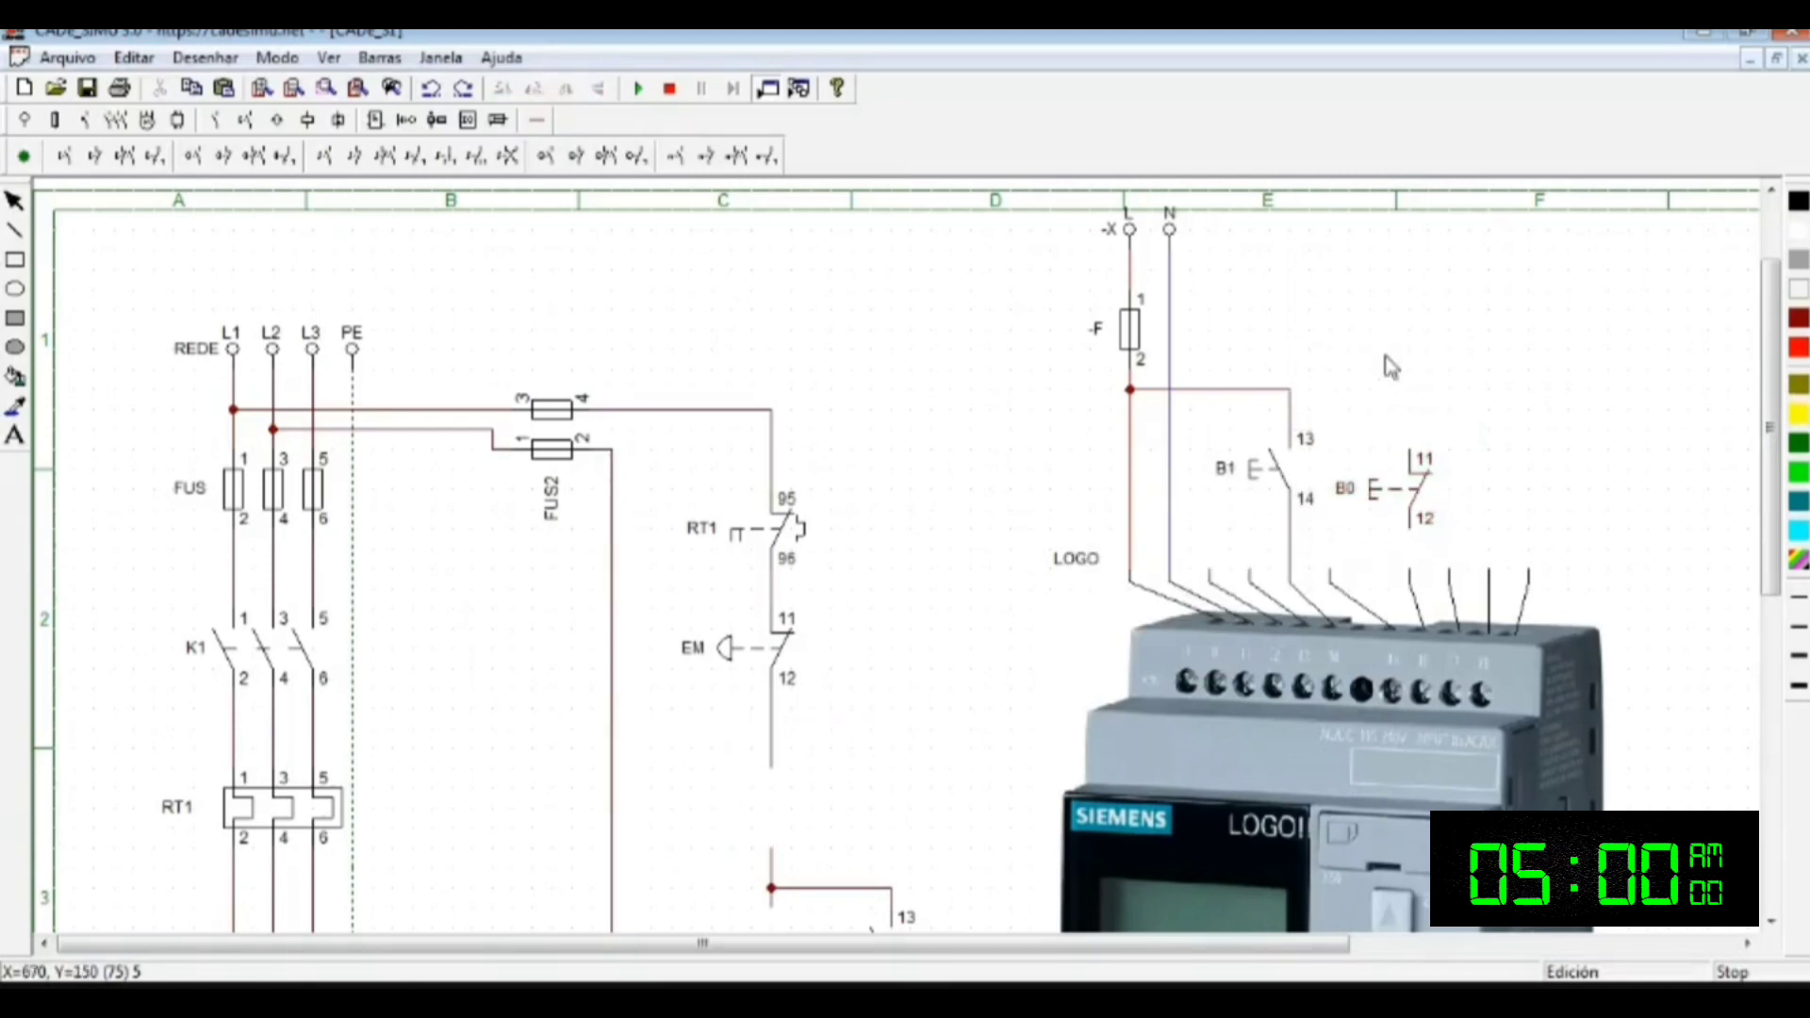
click(536, 120)
click(81, 160)
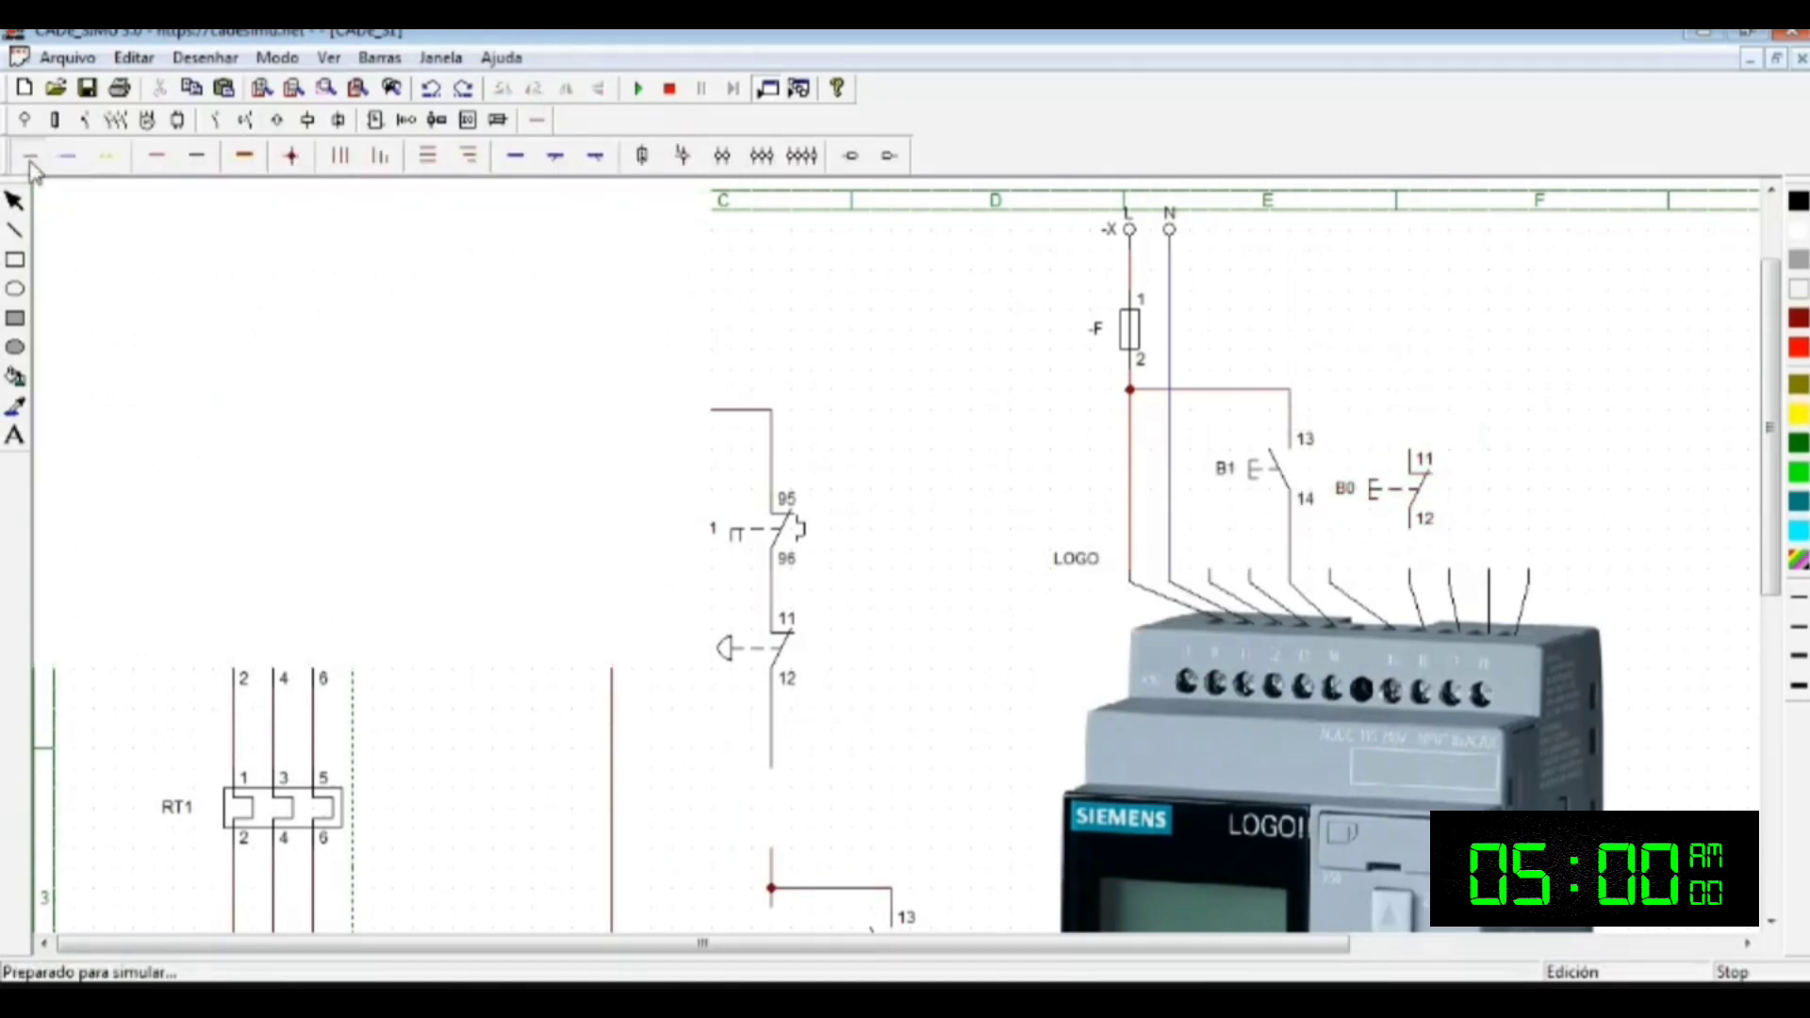
drag(1419, 457, 1291, 389)
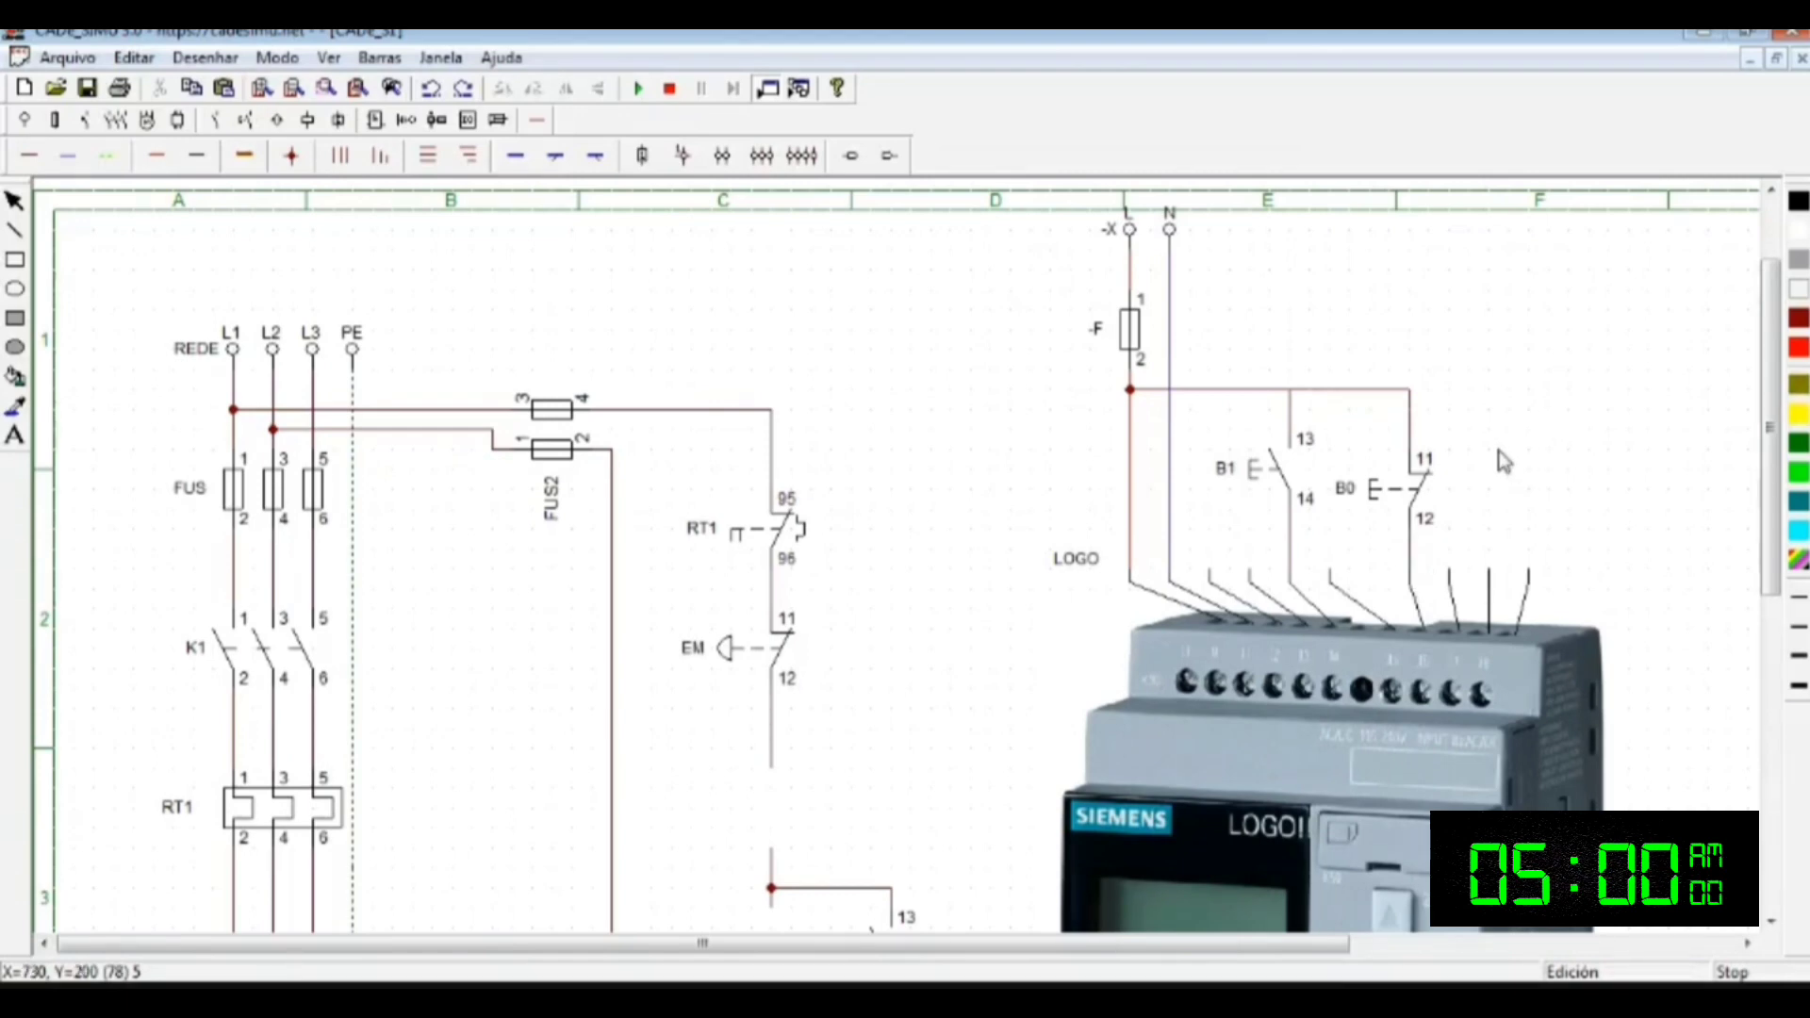
Step: Move the K1 coil from the old control circuit to below the PLC and wire its A1 terminal to output Q1
scroll(1484, 433, down, 5)
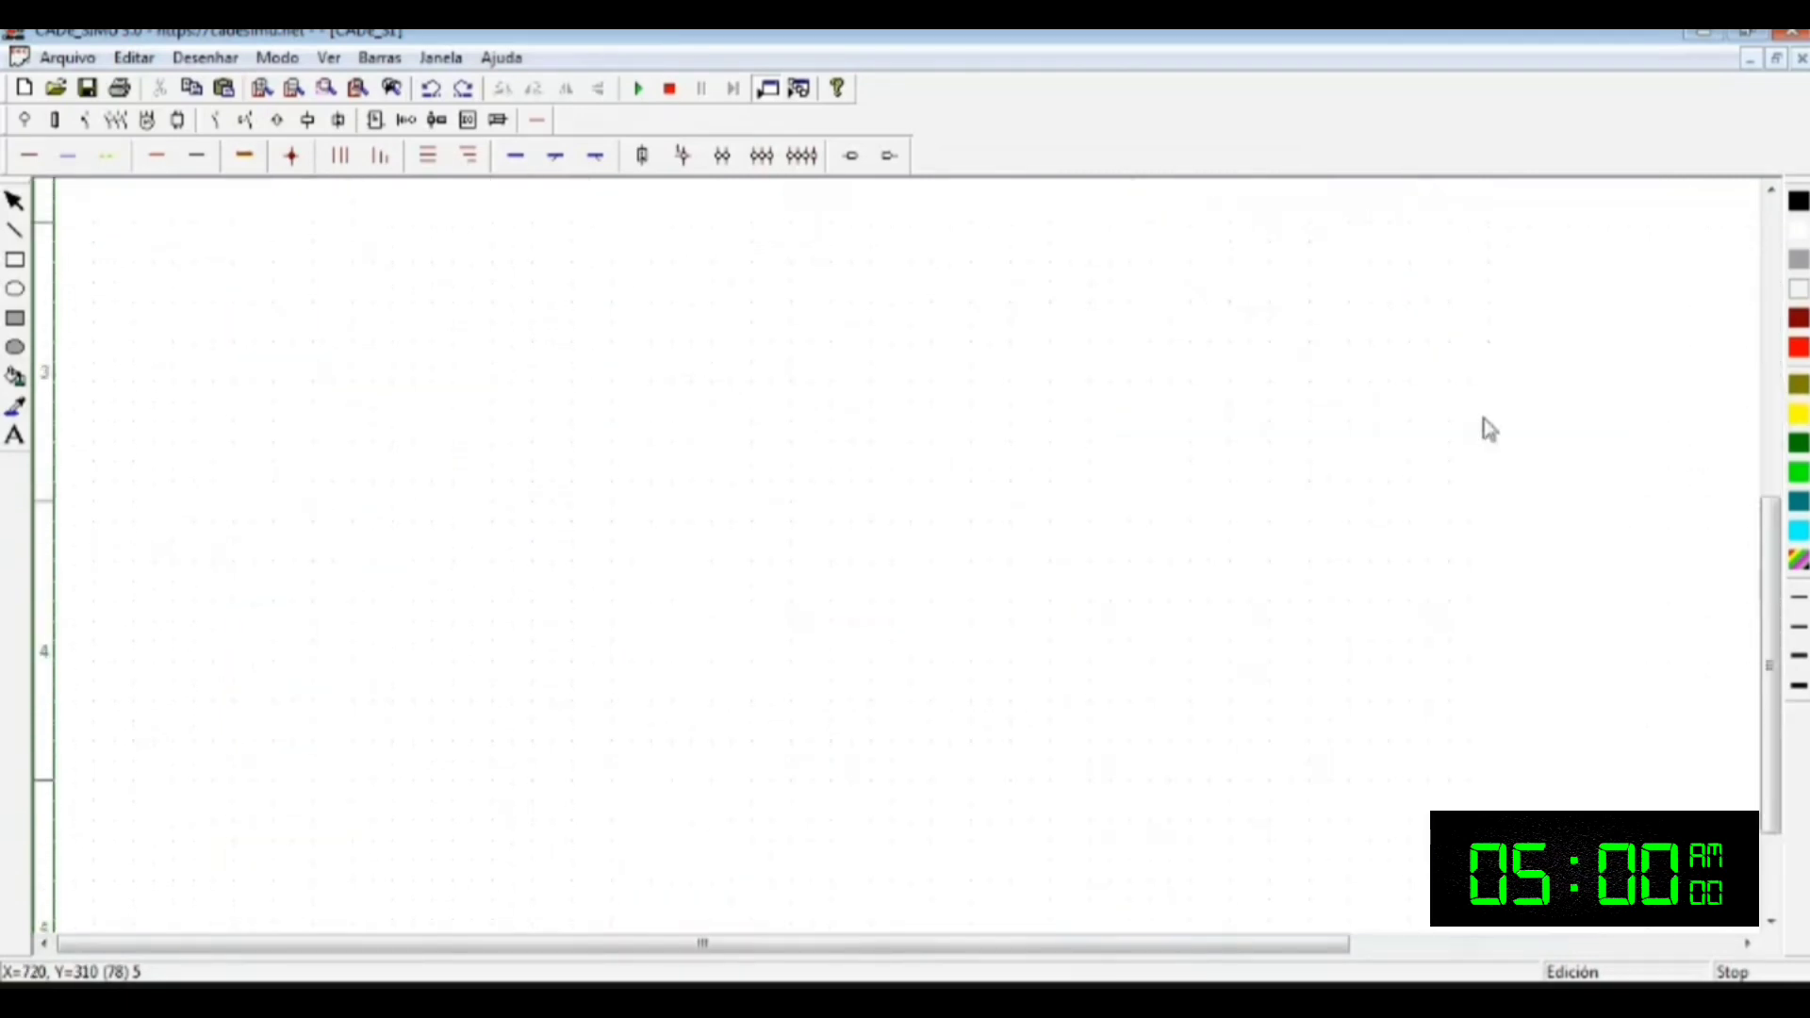
scroll(1484, 420, down, 1)
click(770, 497)
mouse_move(779, 494)
mouse_down()
mouse_move(1174, 721)
mouse_move(1195, 707)
mouse_move(1179, 724)
mouse_move(1187, 633)
mouse_up()
click(1151, 794)
click(27, 153)
Step: Place an L/N power supply beside the PLC's Q1 output terminals, just above the K1 coil
click(25, 120)
click(34, 156)
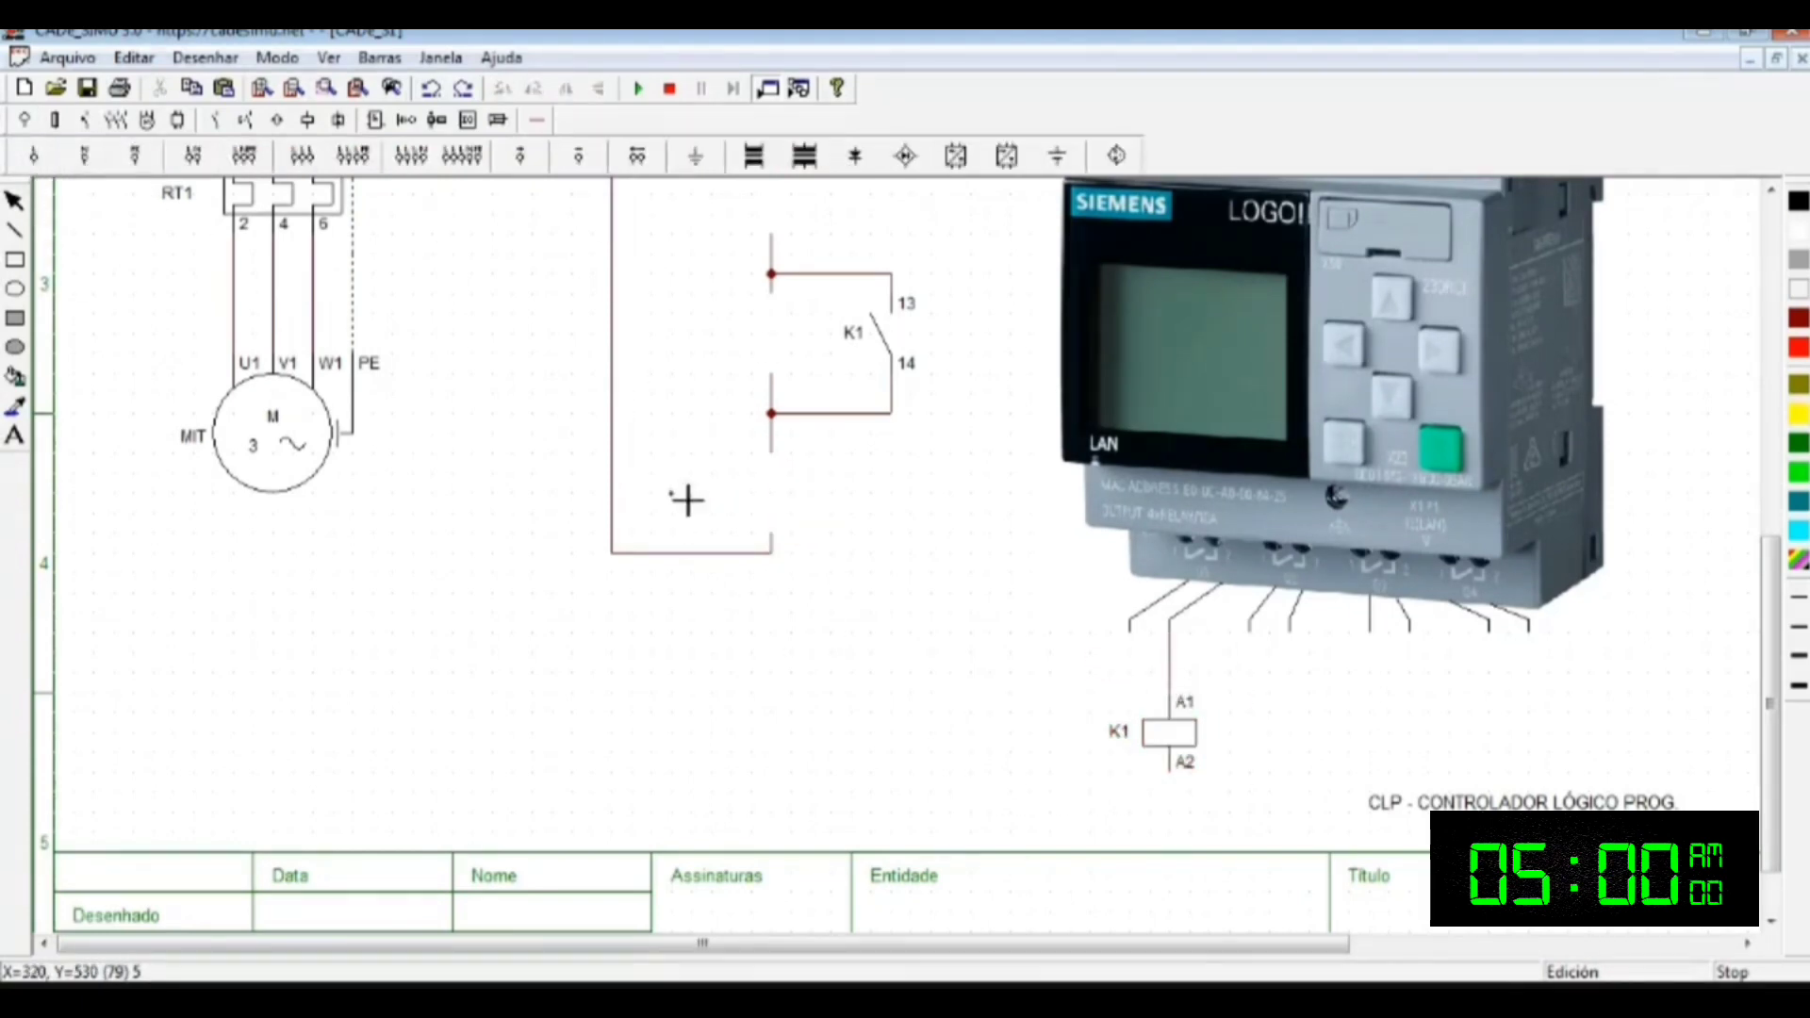
scroll(1223, 597, up, 1)
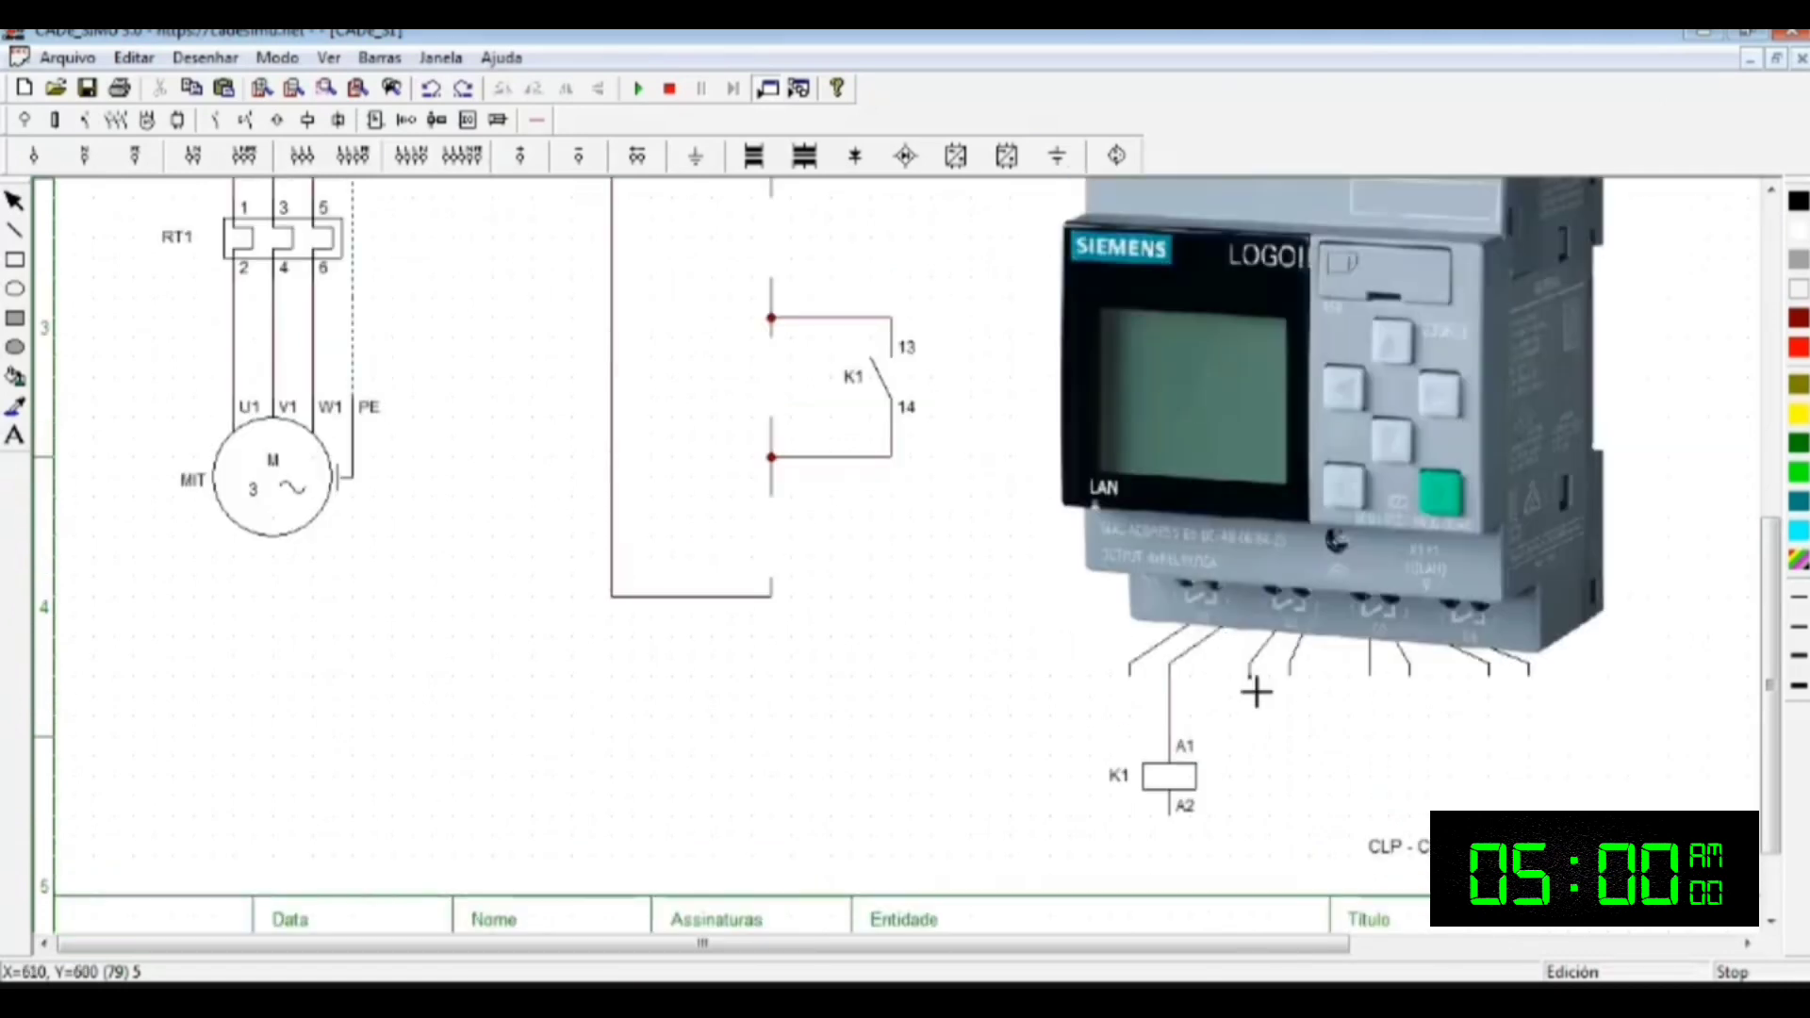
scroll(1256, 691, up, 2)
scroll(1224, 482, down, 5)
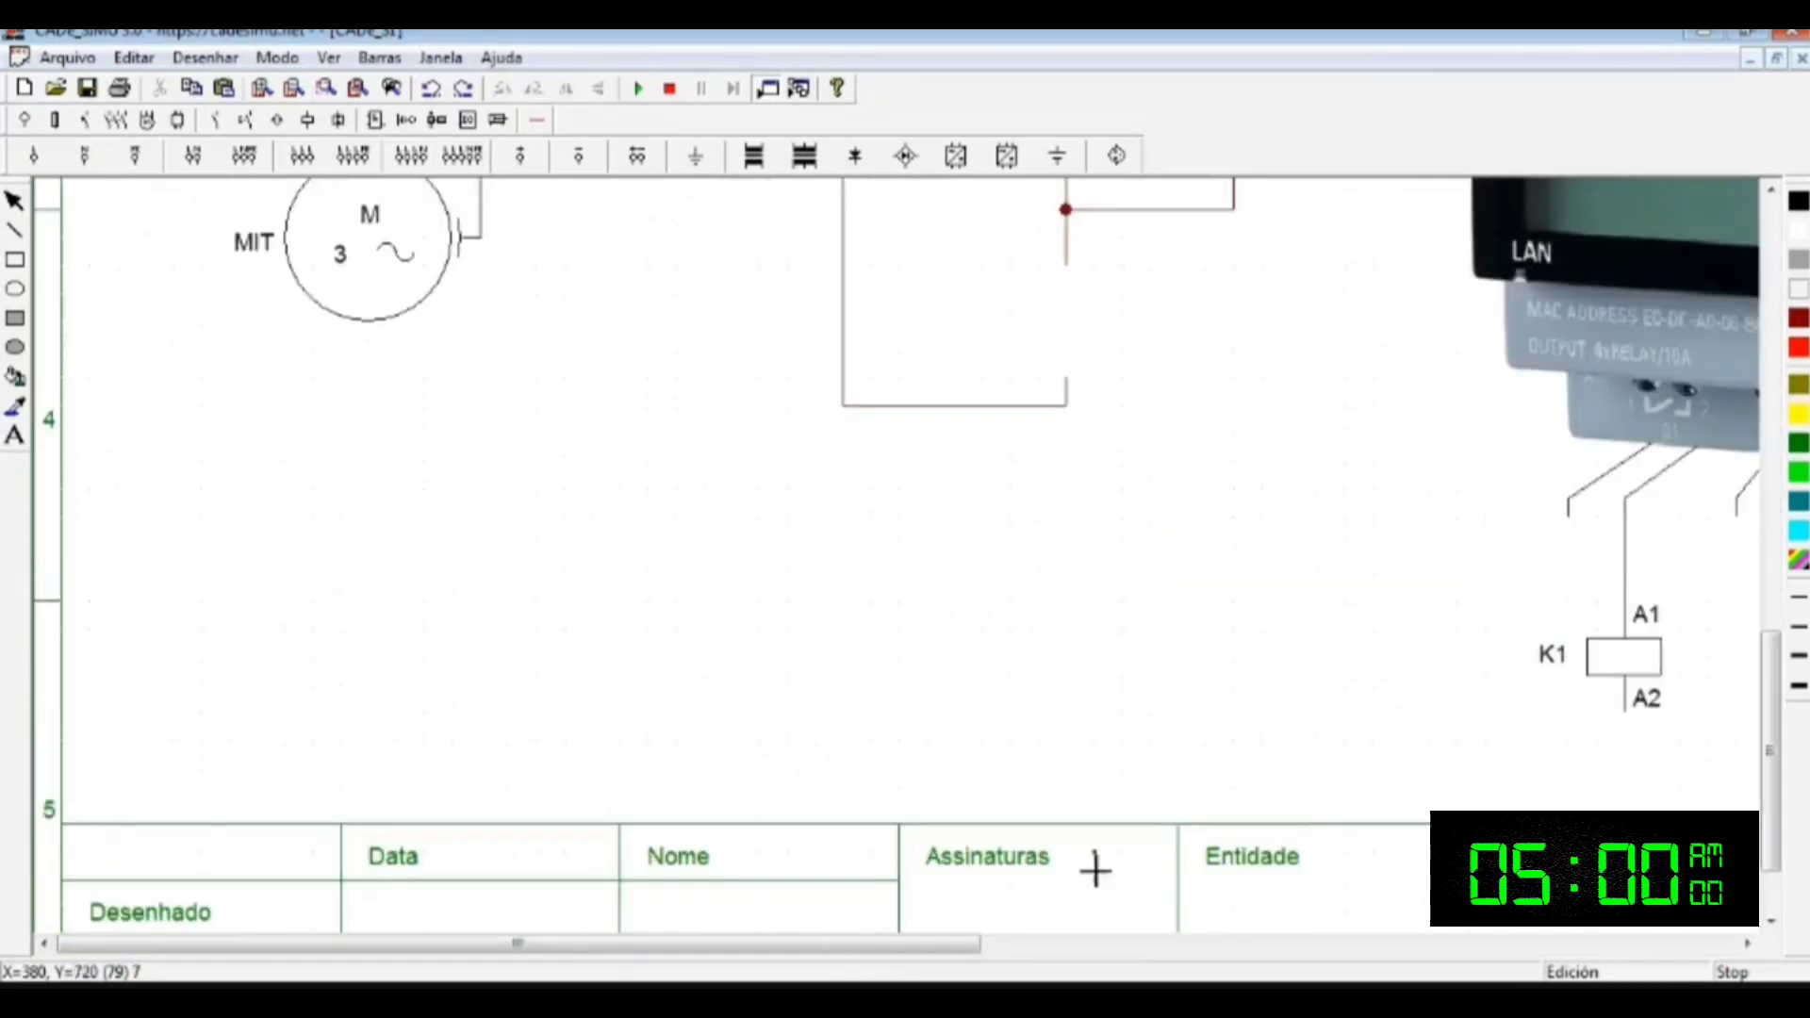
drag(905, 944, 1153, 944)
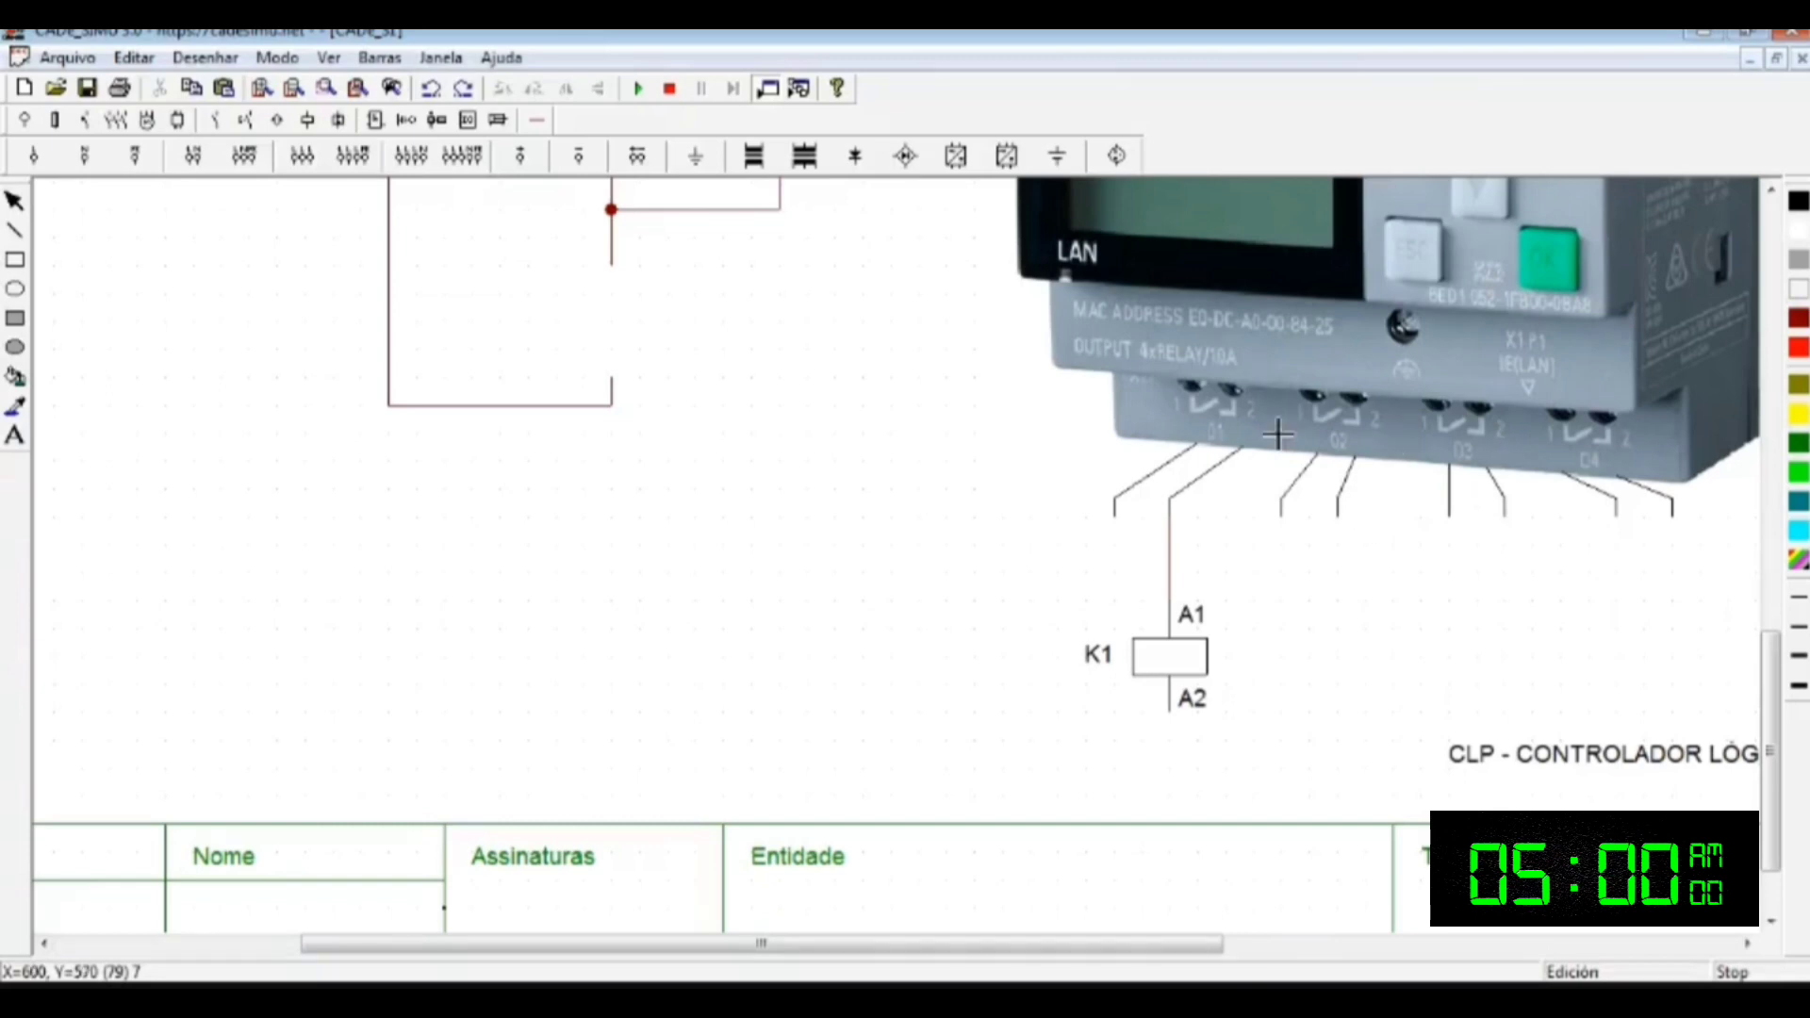
scroll(1010, 594, up, 1)
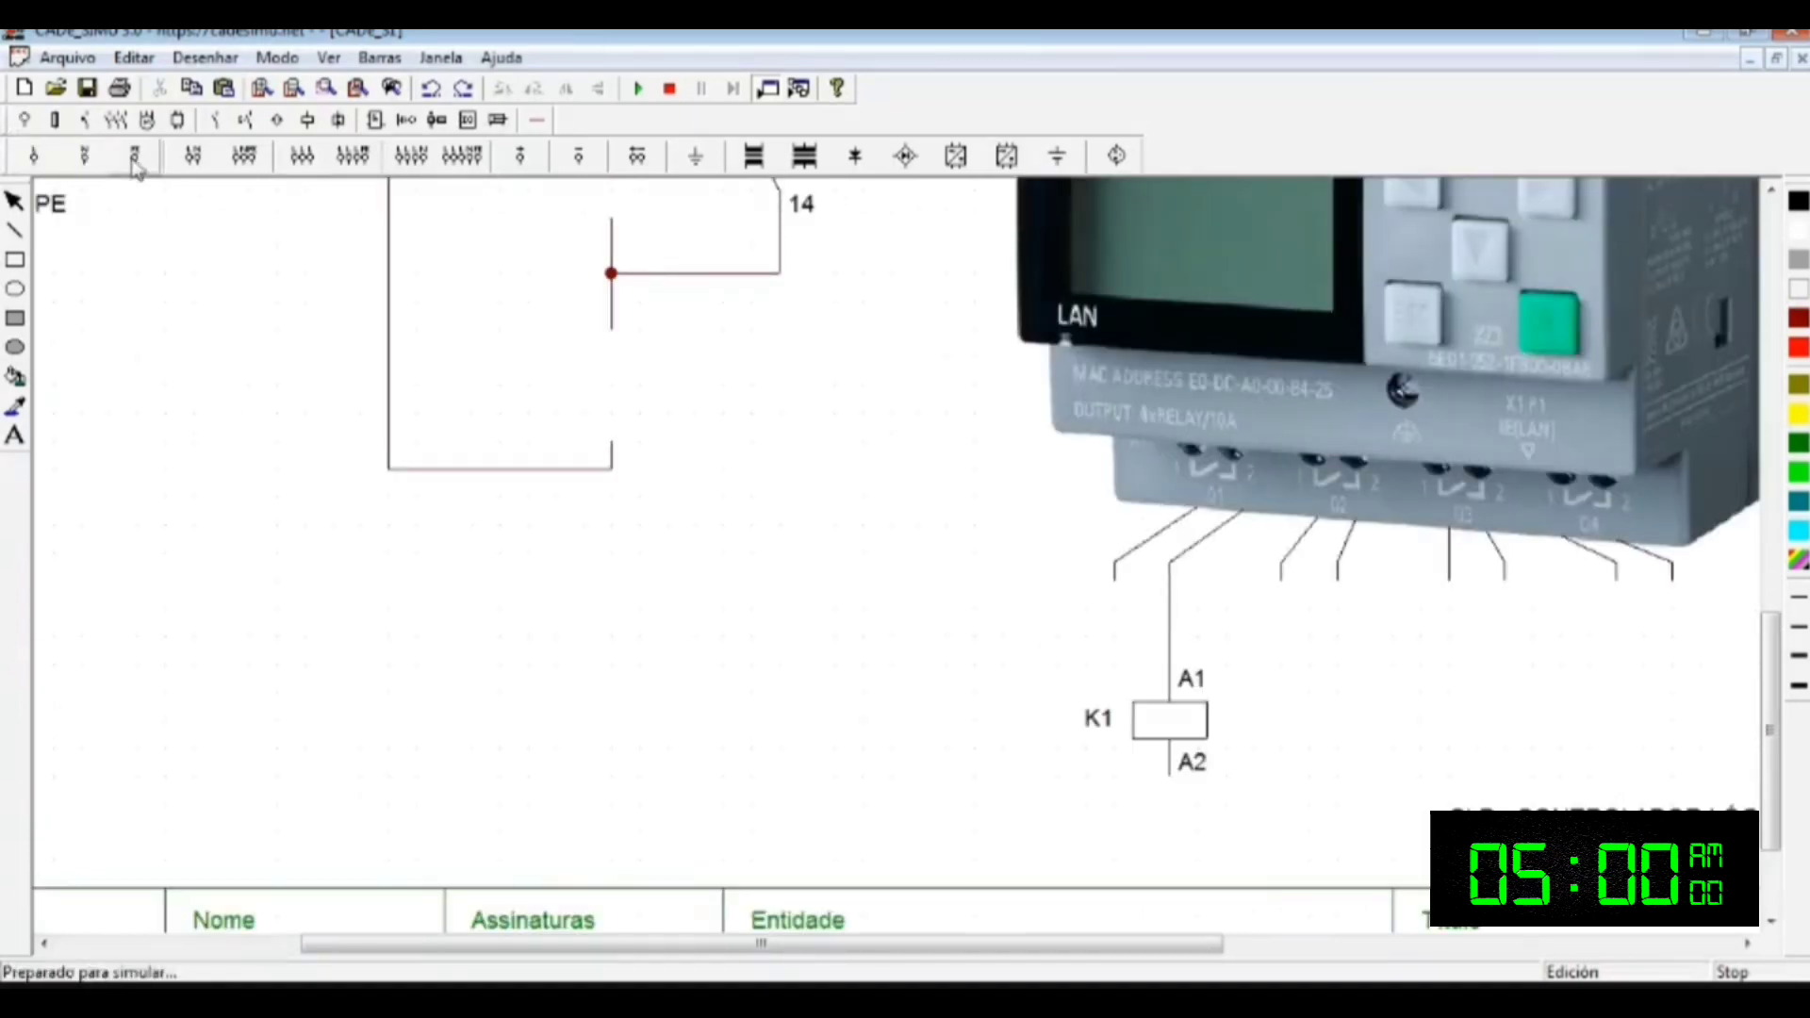
click(194, 162)
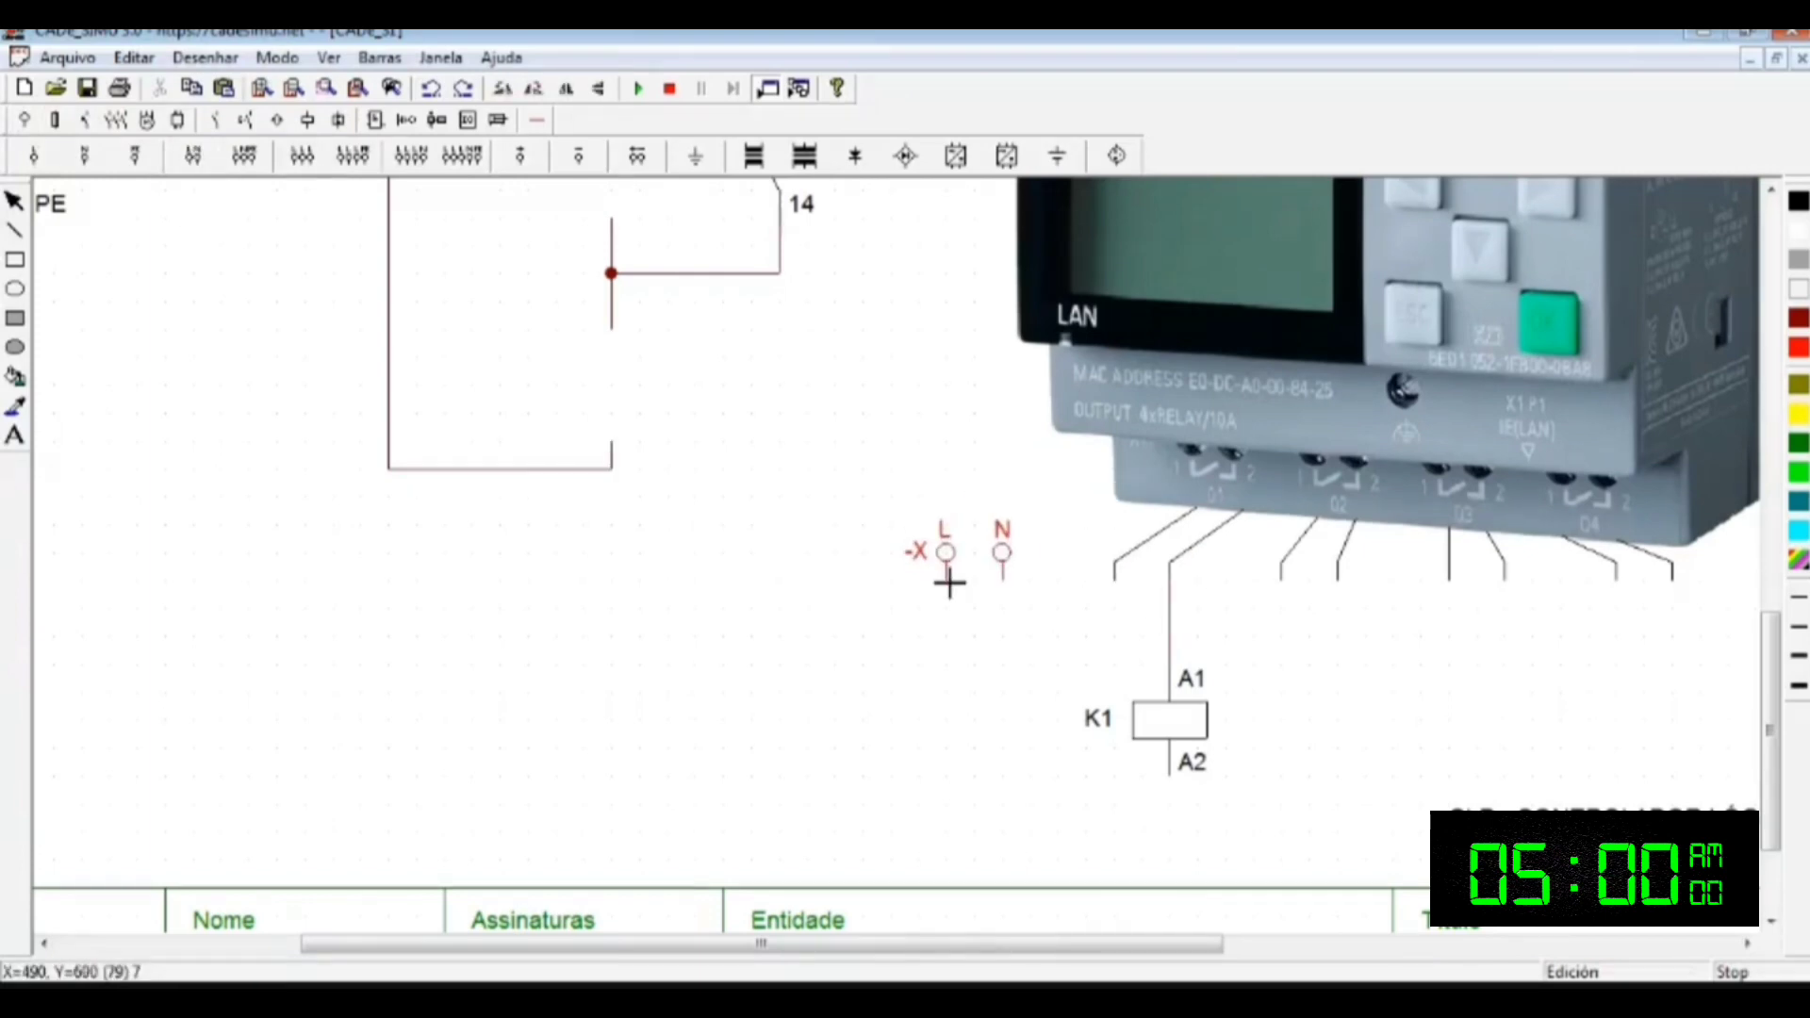
click(929, 561)
key(Escape)
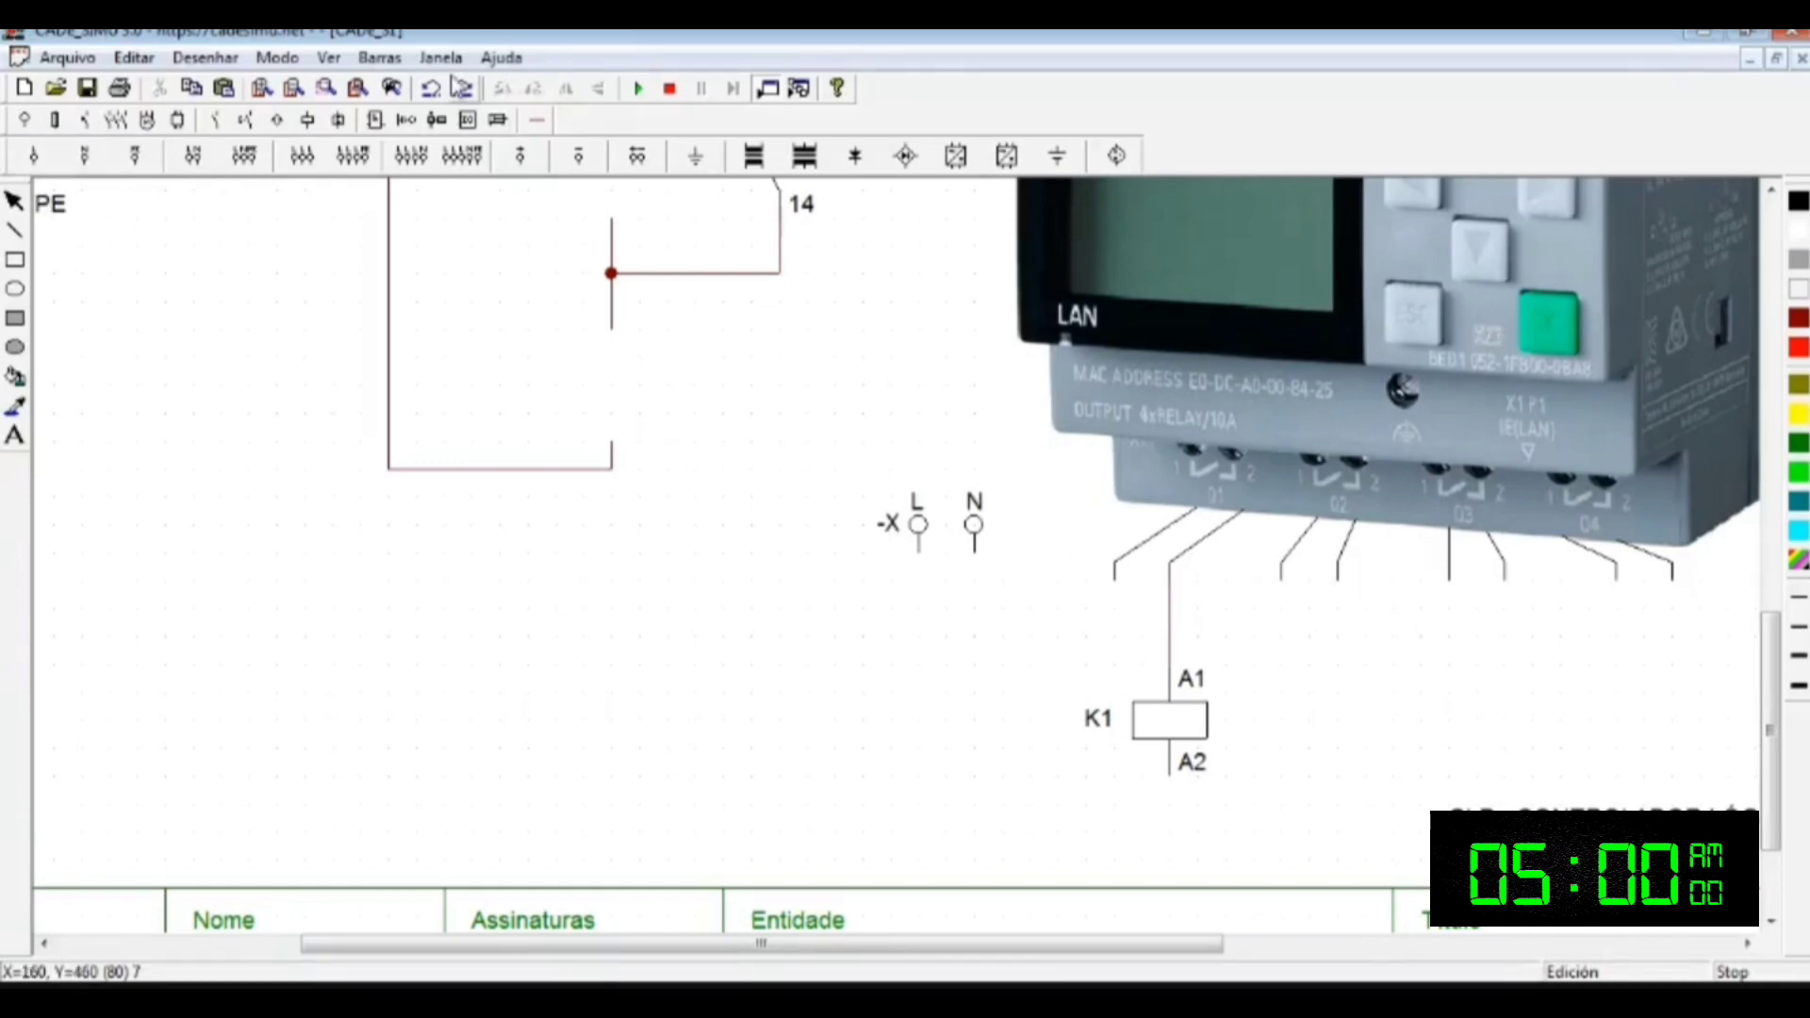
Step: Mirror the new L/N supply horizontally so that its L terminal faces the PLC output
click(498, 120)
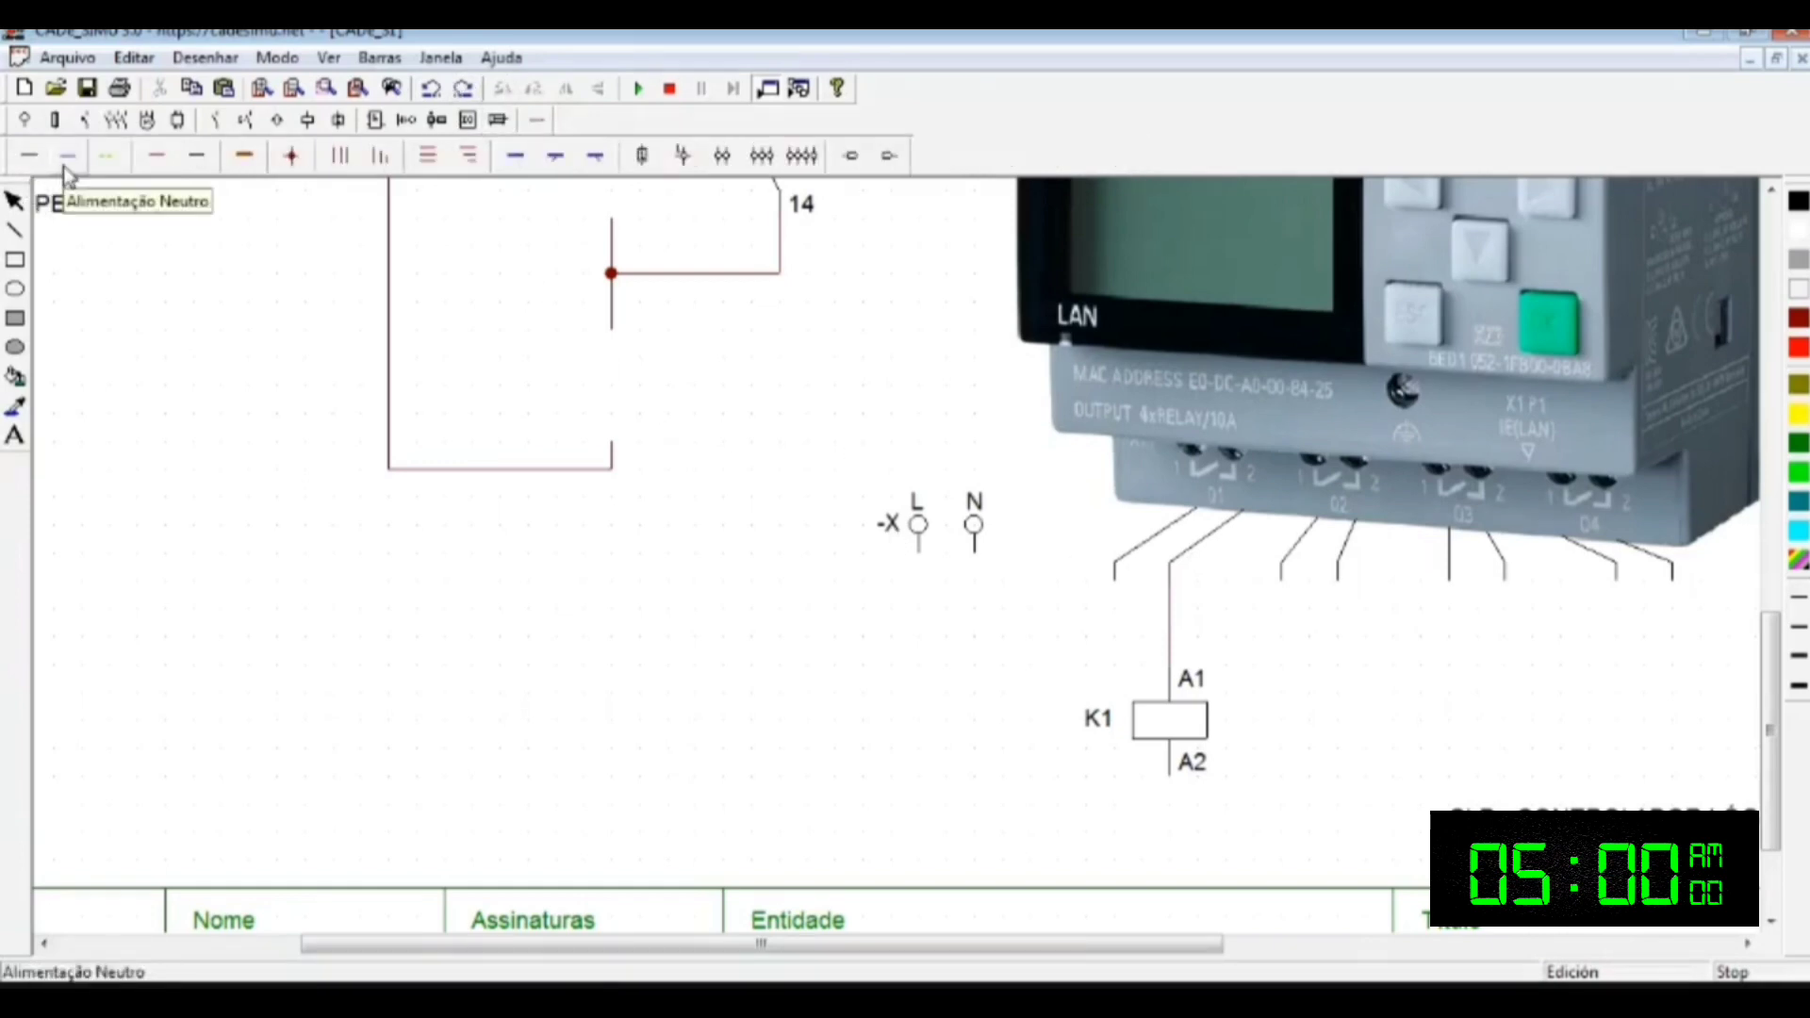
click(928, 526)
click(598, 94)
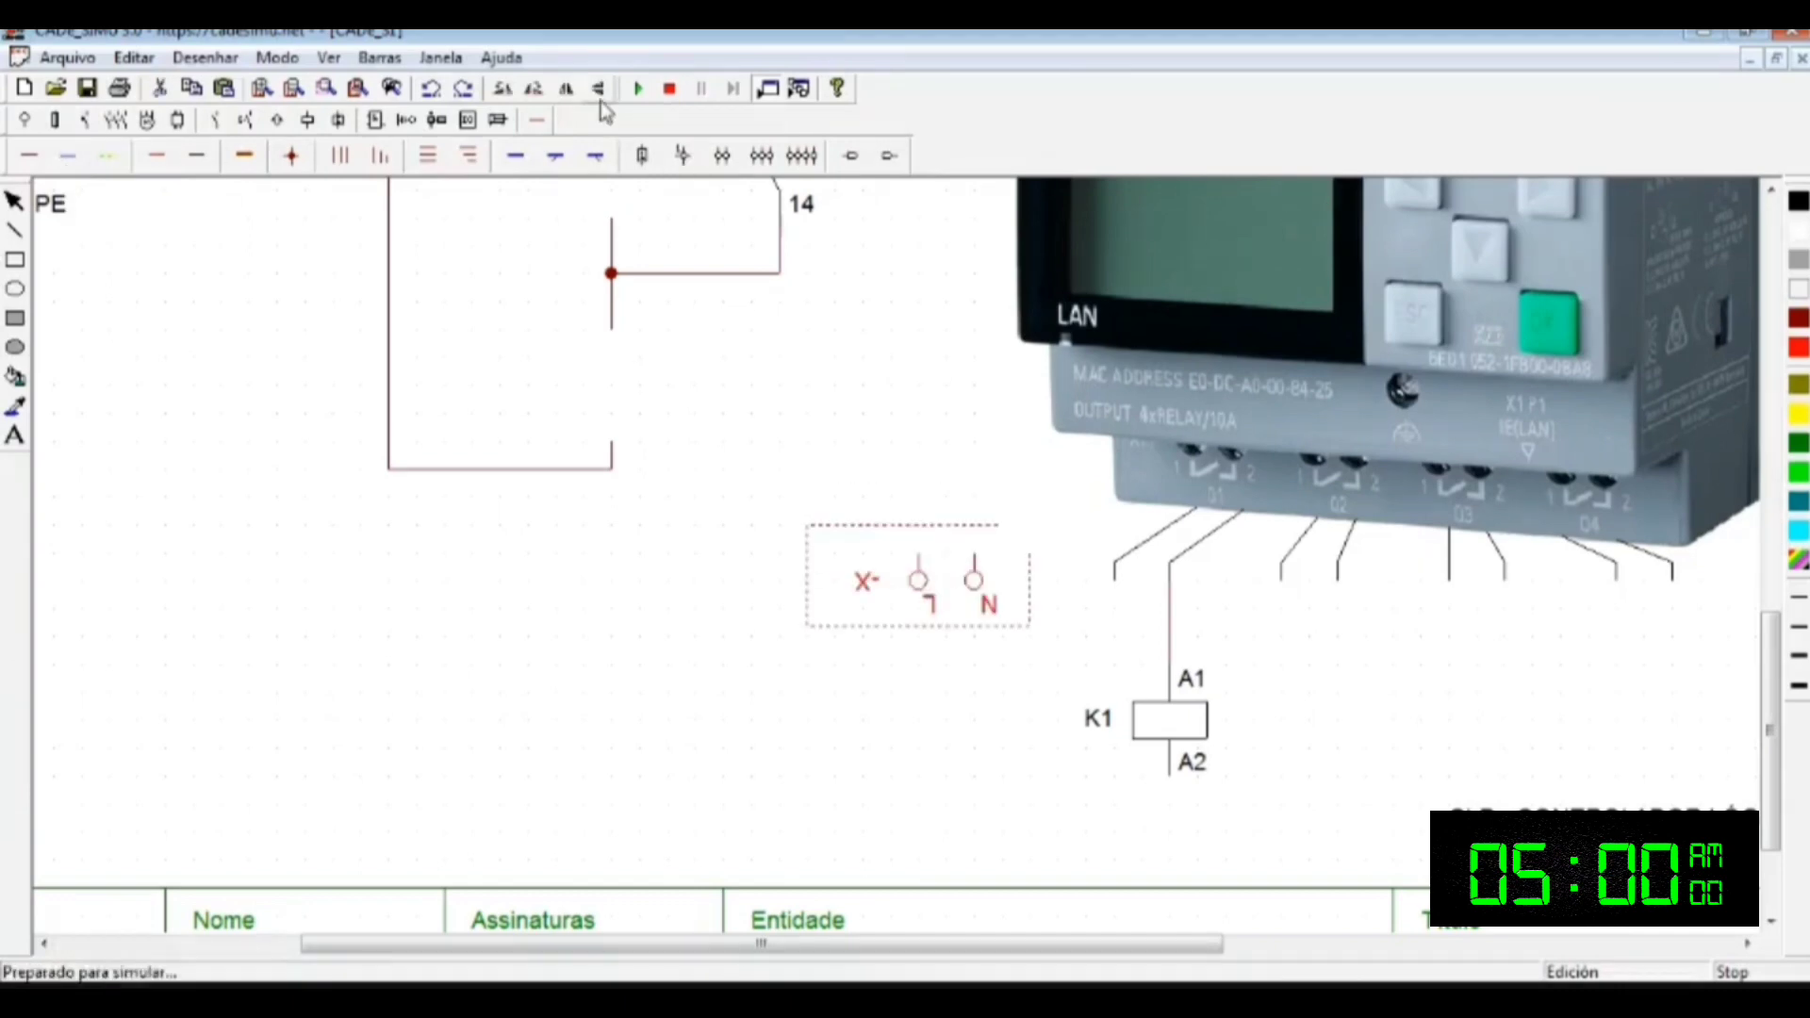
click(598, 94)
click(565, 89)
click(896, 437)
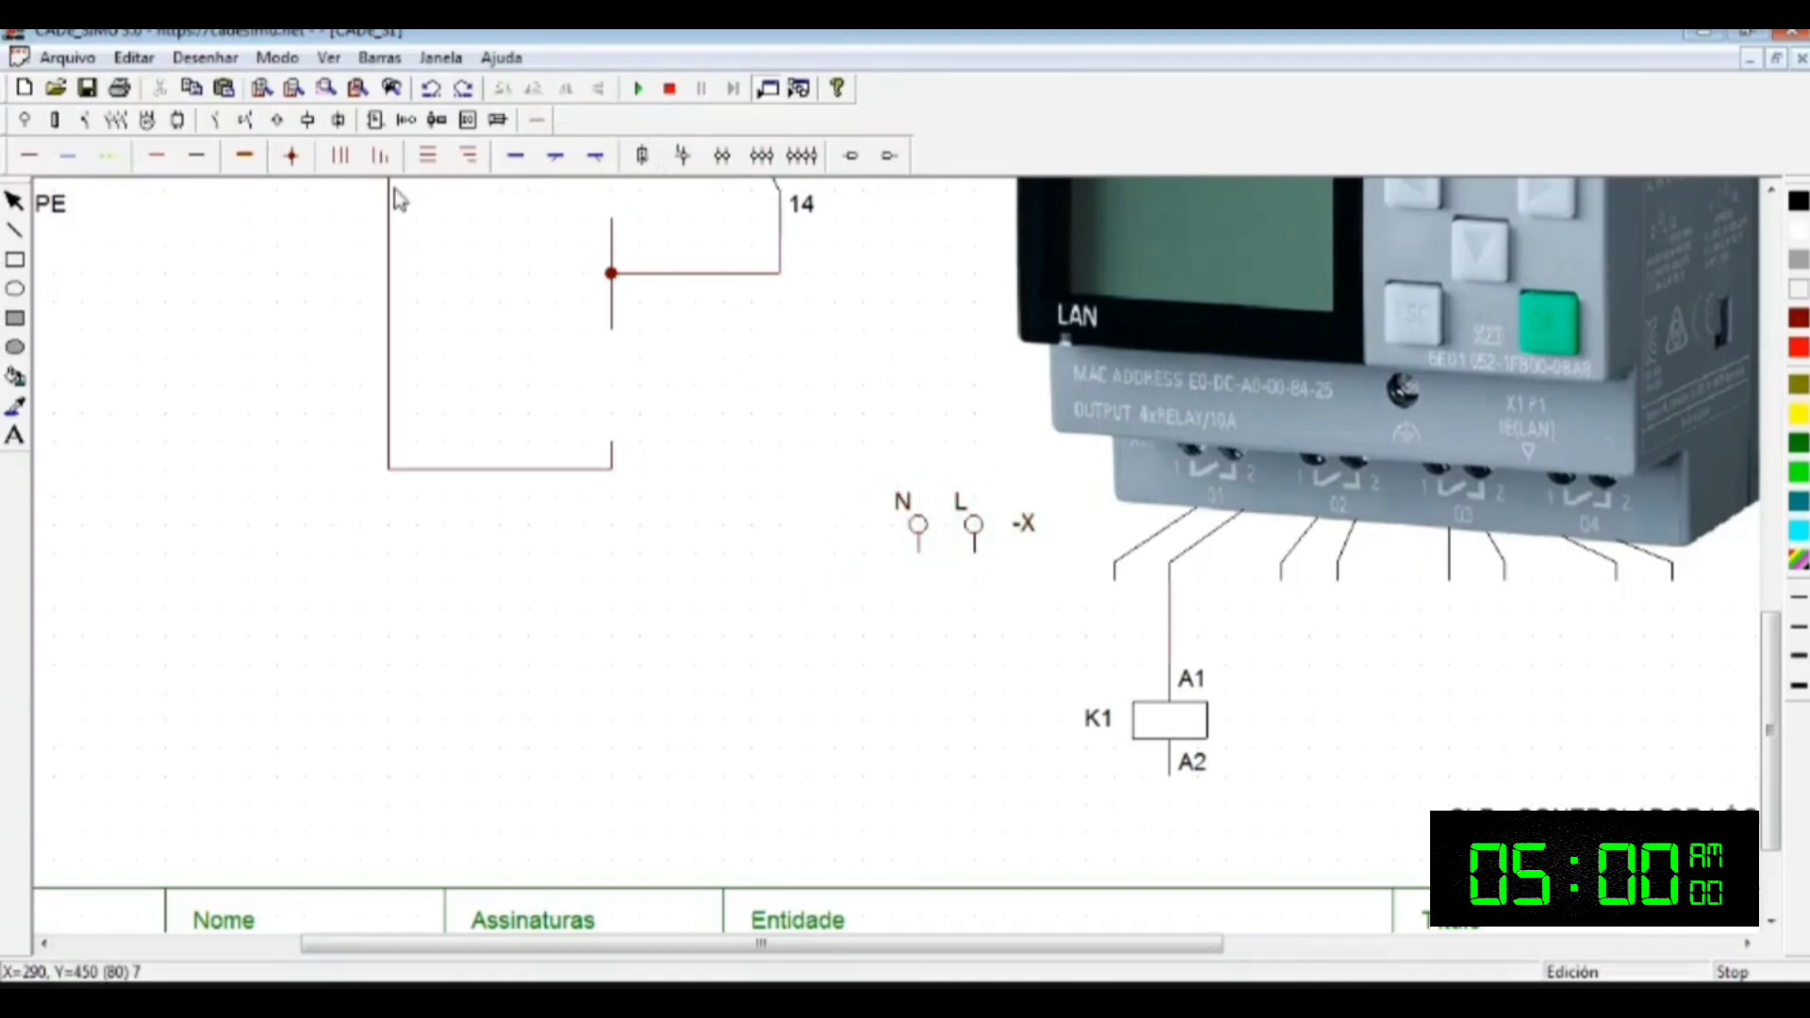
Step: Wire the supply's L terminal to the free Q1 contact with a phase cable and N to K1's A2 with a neutral cable
click(157, 157)
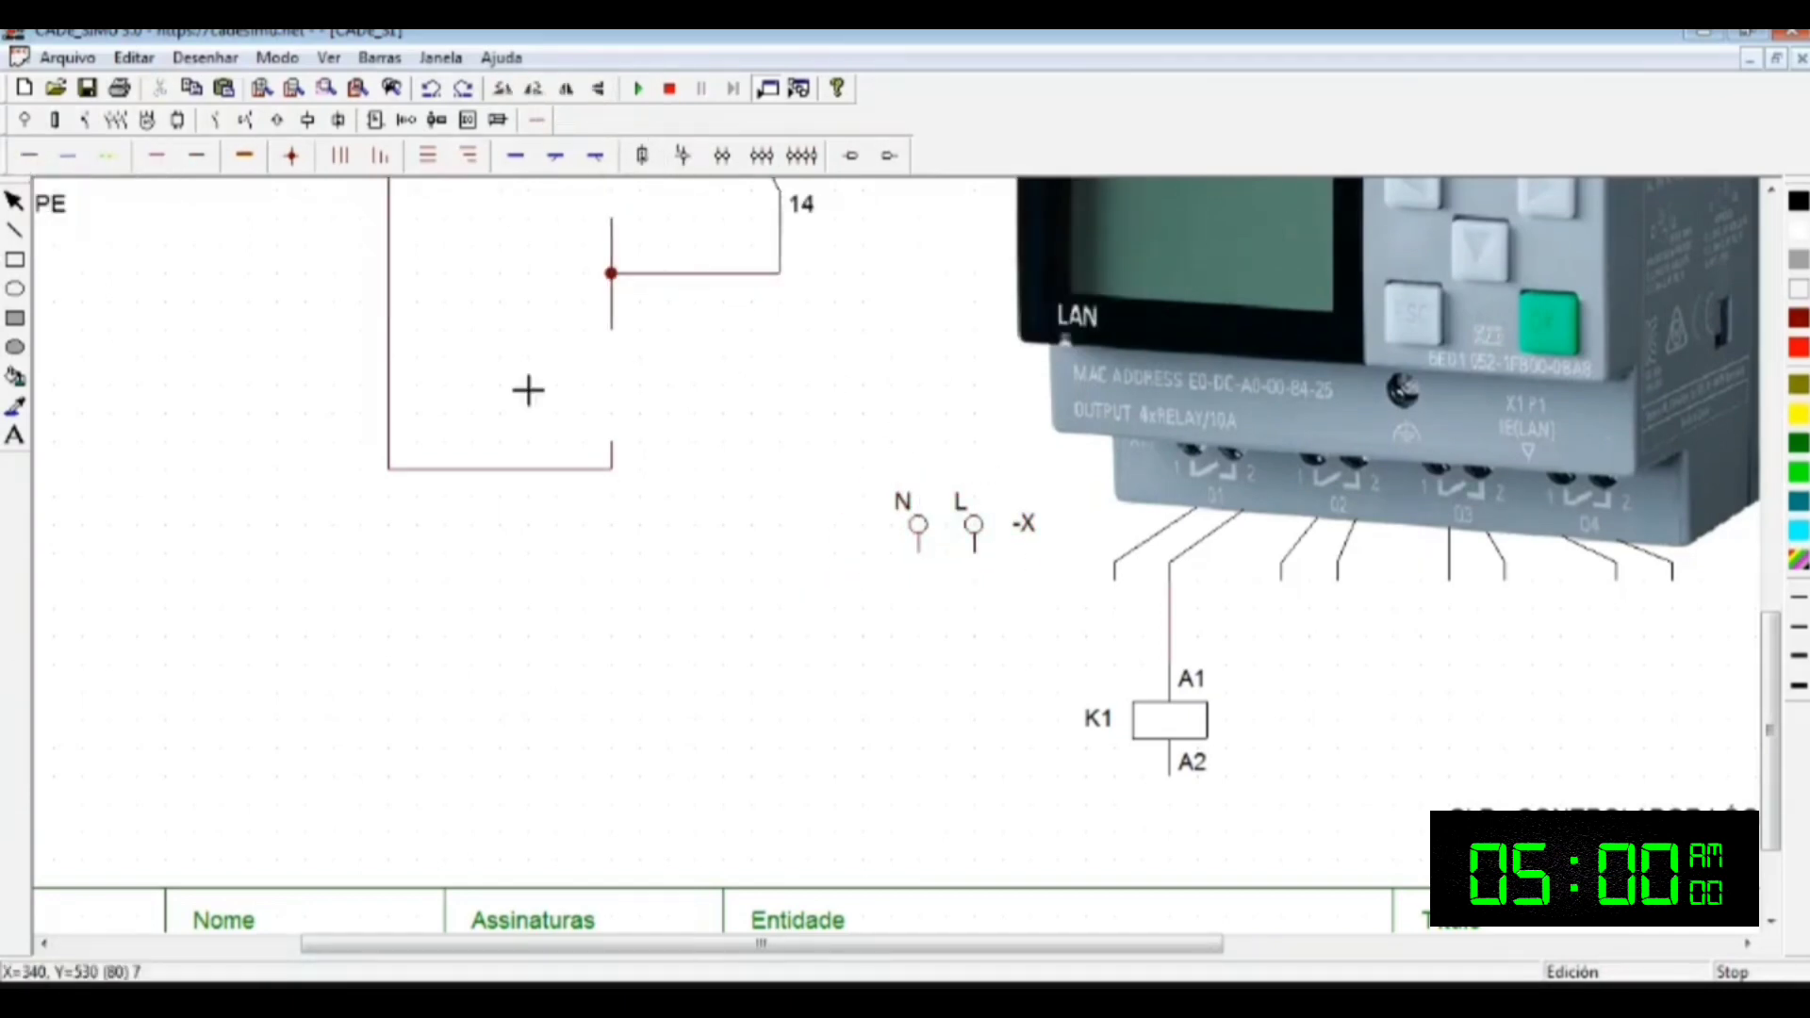
mouse_move(987, 566)
mouse_down()
mouse_move(1004, 615)
mouse_move(989, 622)
mouse_move(1115, 620)
mouse_move(1116, 581)
mouse_up()
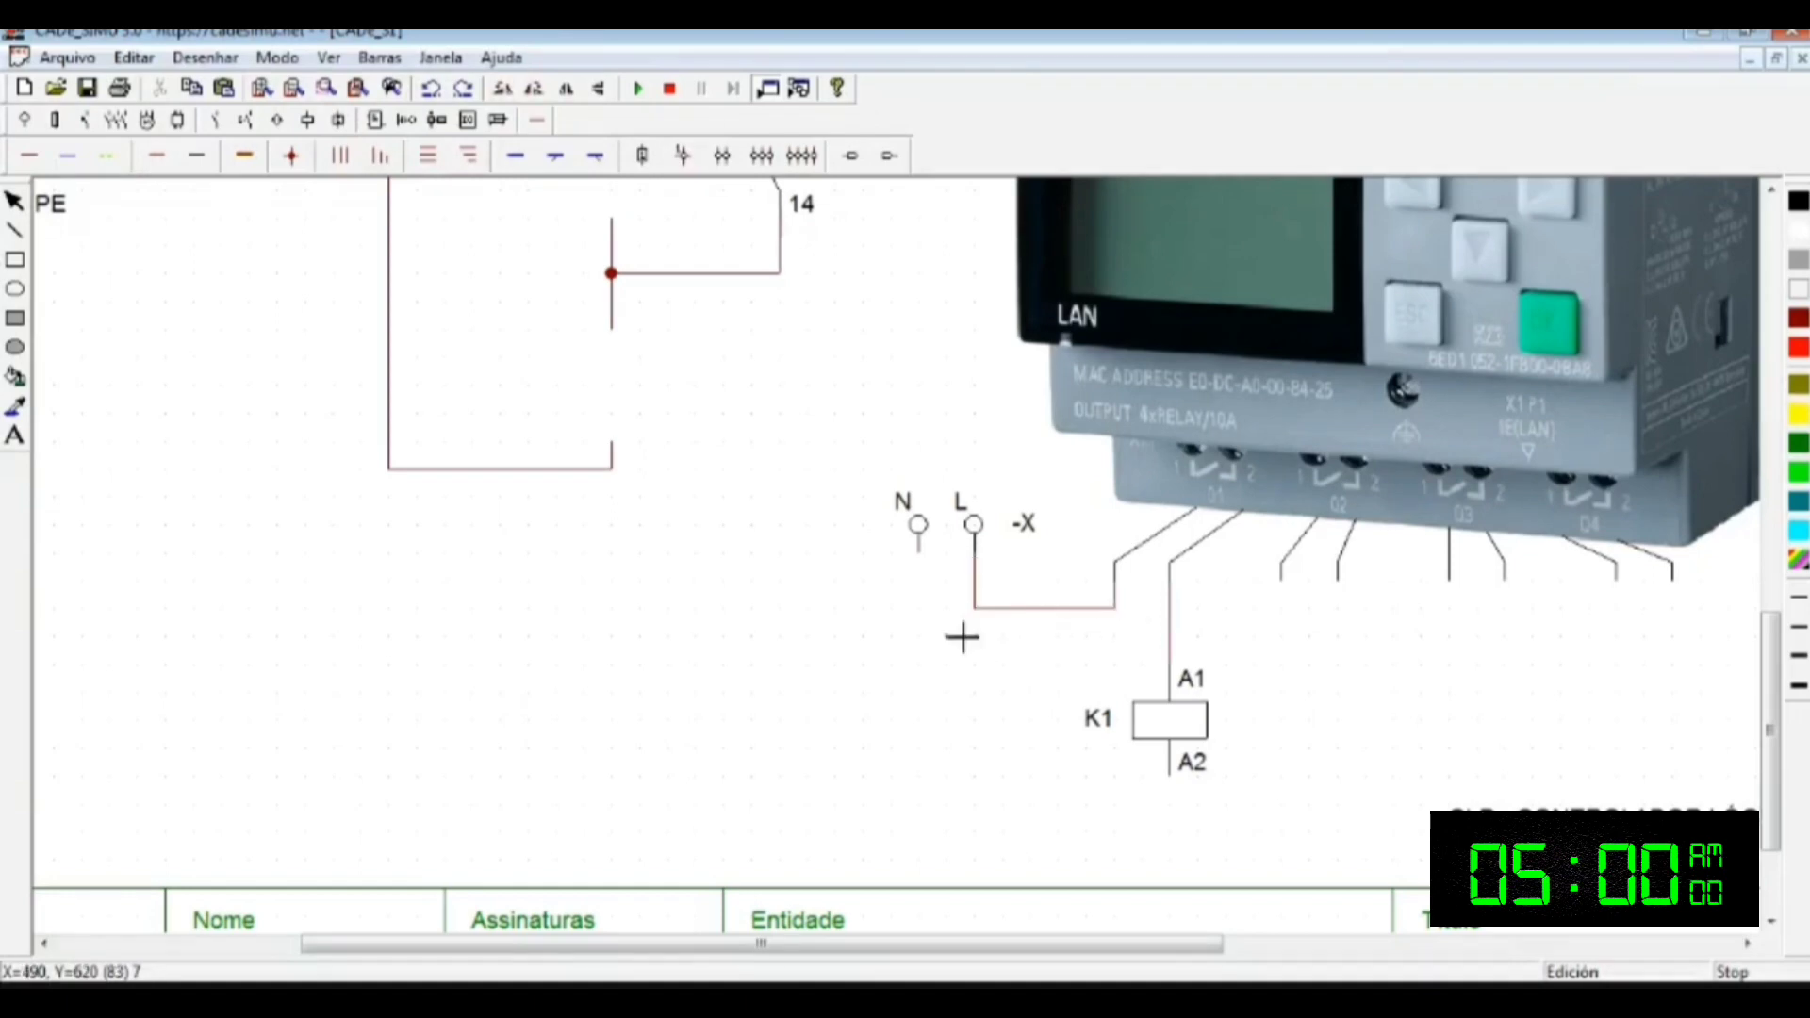
click(67, 157)
mouse_move(926, 570)
mouse_down()
mouse_move(961, 827)
mouse_move(937, 828)
mouse_move(1190, 821)
mouse_move(1188, 794)
mouse_up()
right_click(1355, 725)
Step: Delete the remains of the old control circuit between the power circuit and the PLC, including FUS2, RT1, EM and the K1 contact
scroll(1212, 680, down, 4)
scroll(845, 739, up, 4)
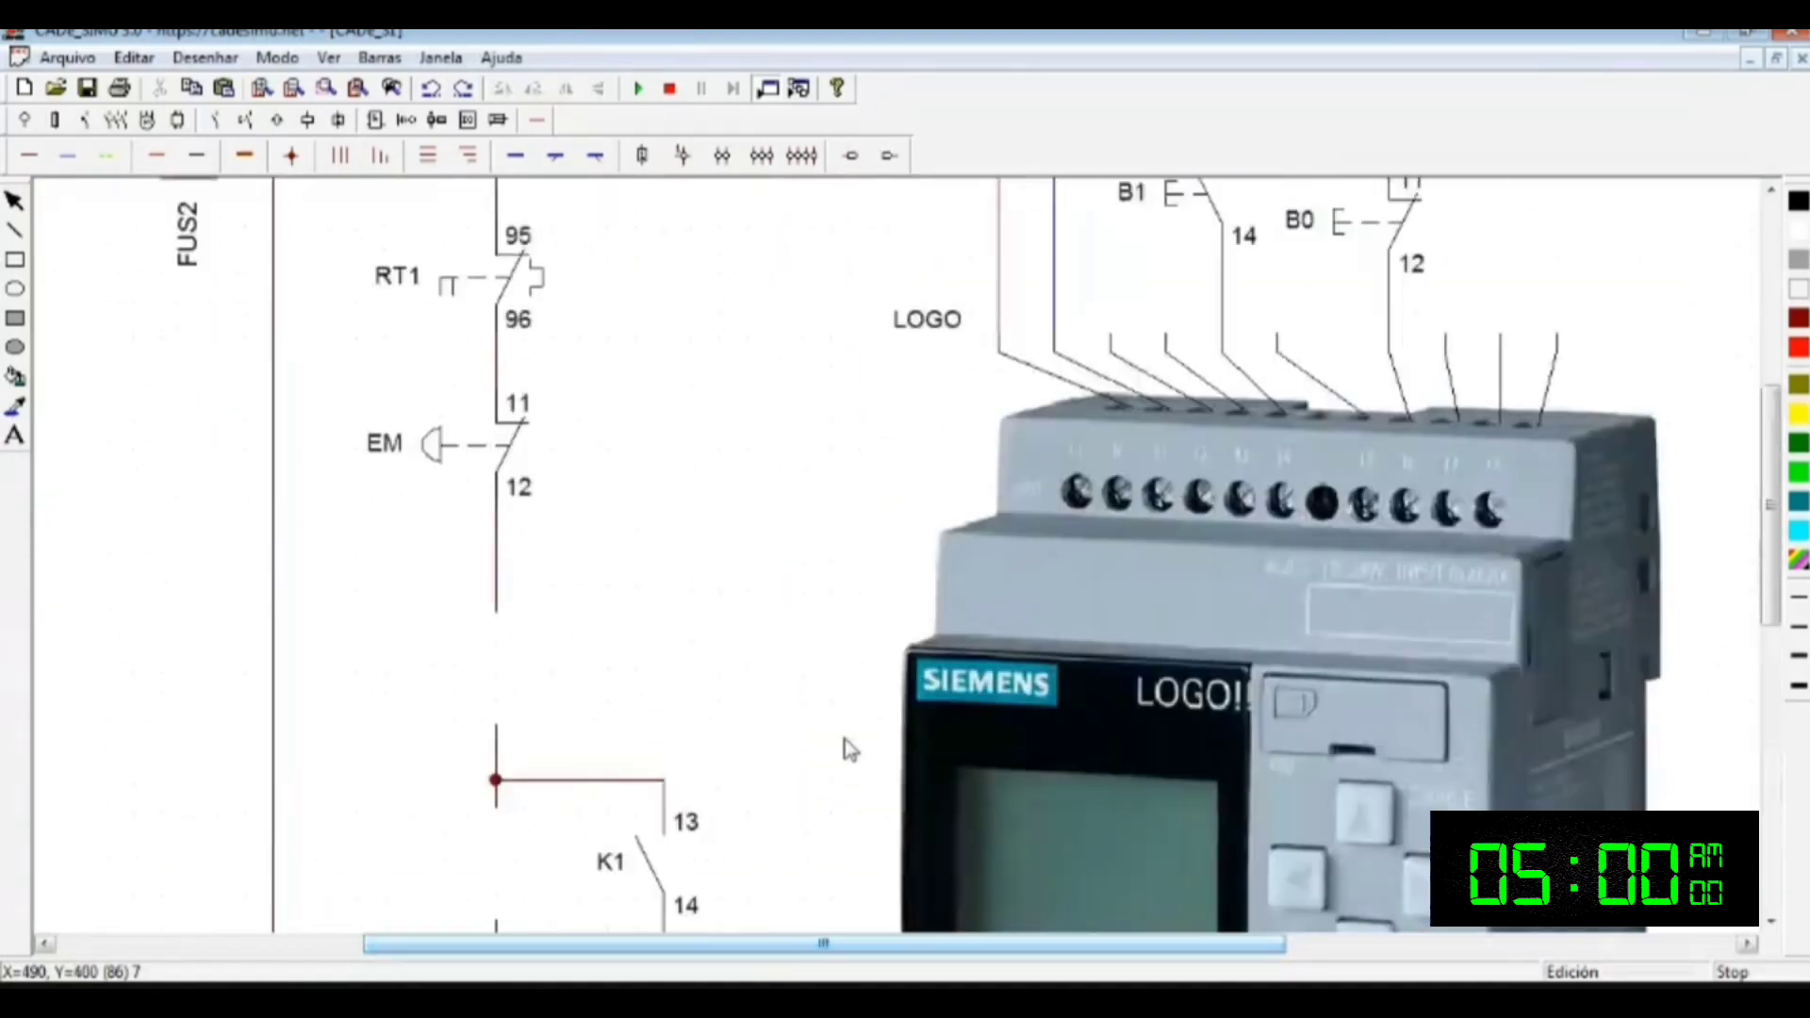
scroll(844, 739, down, 5)
scroll(593, 707, down, 4)
drag(186, 281, 387, 658)
key(Delete)
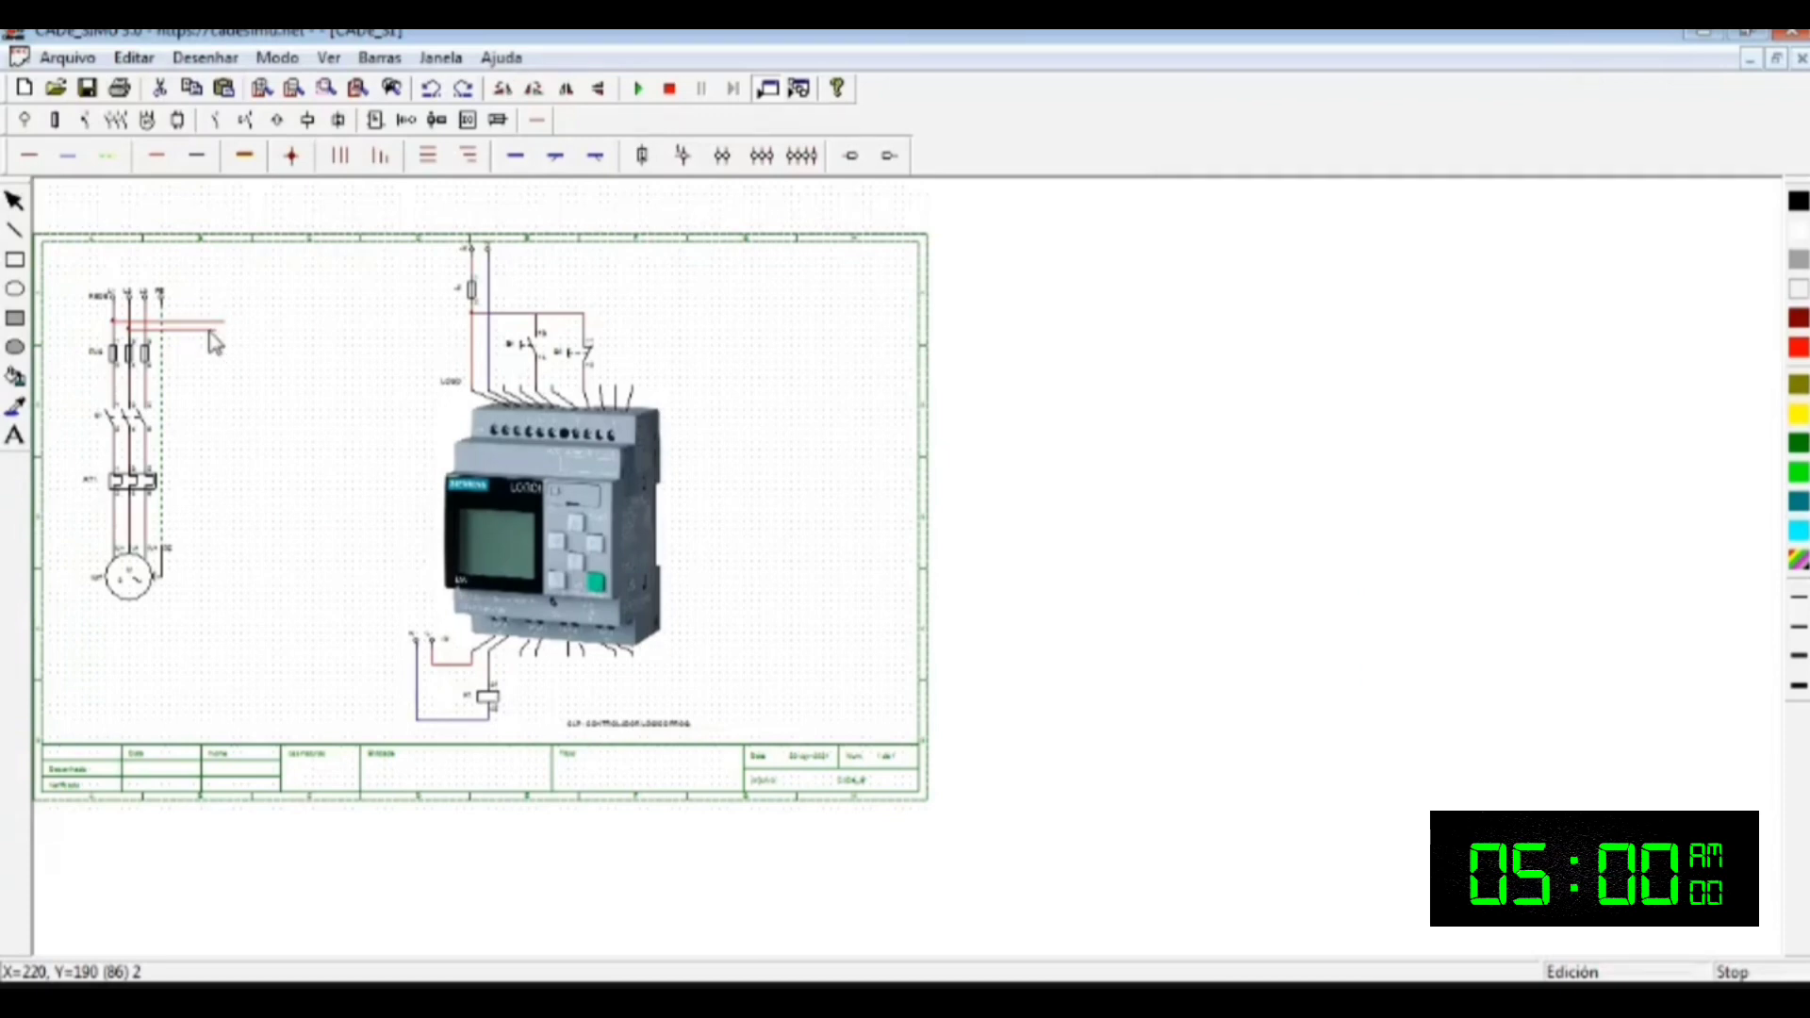
Step: Delete the two leftover control branch wires running from L1 and L2 of the power circuit
click(247, 377)
drag(196, 249, 206, 345)
click(217, 323)
key(Delete)
click(216, 330)
key(Delete)
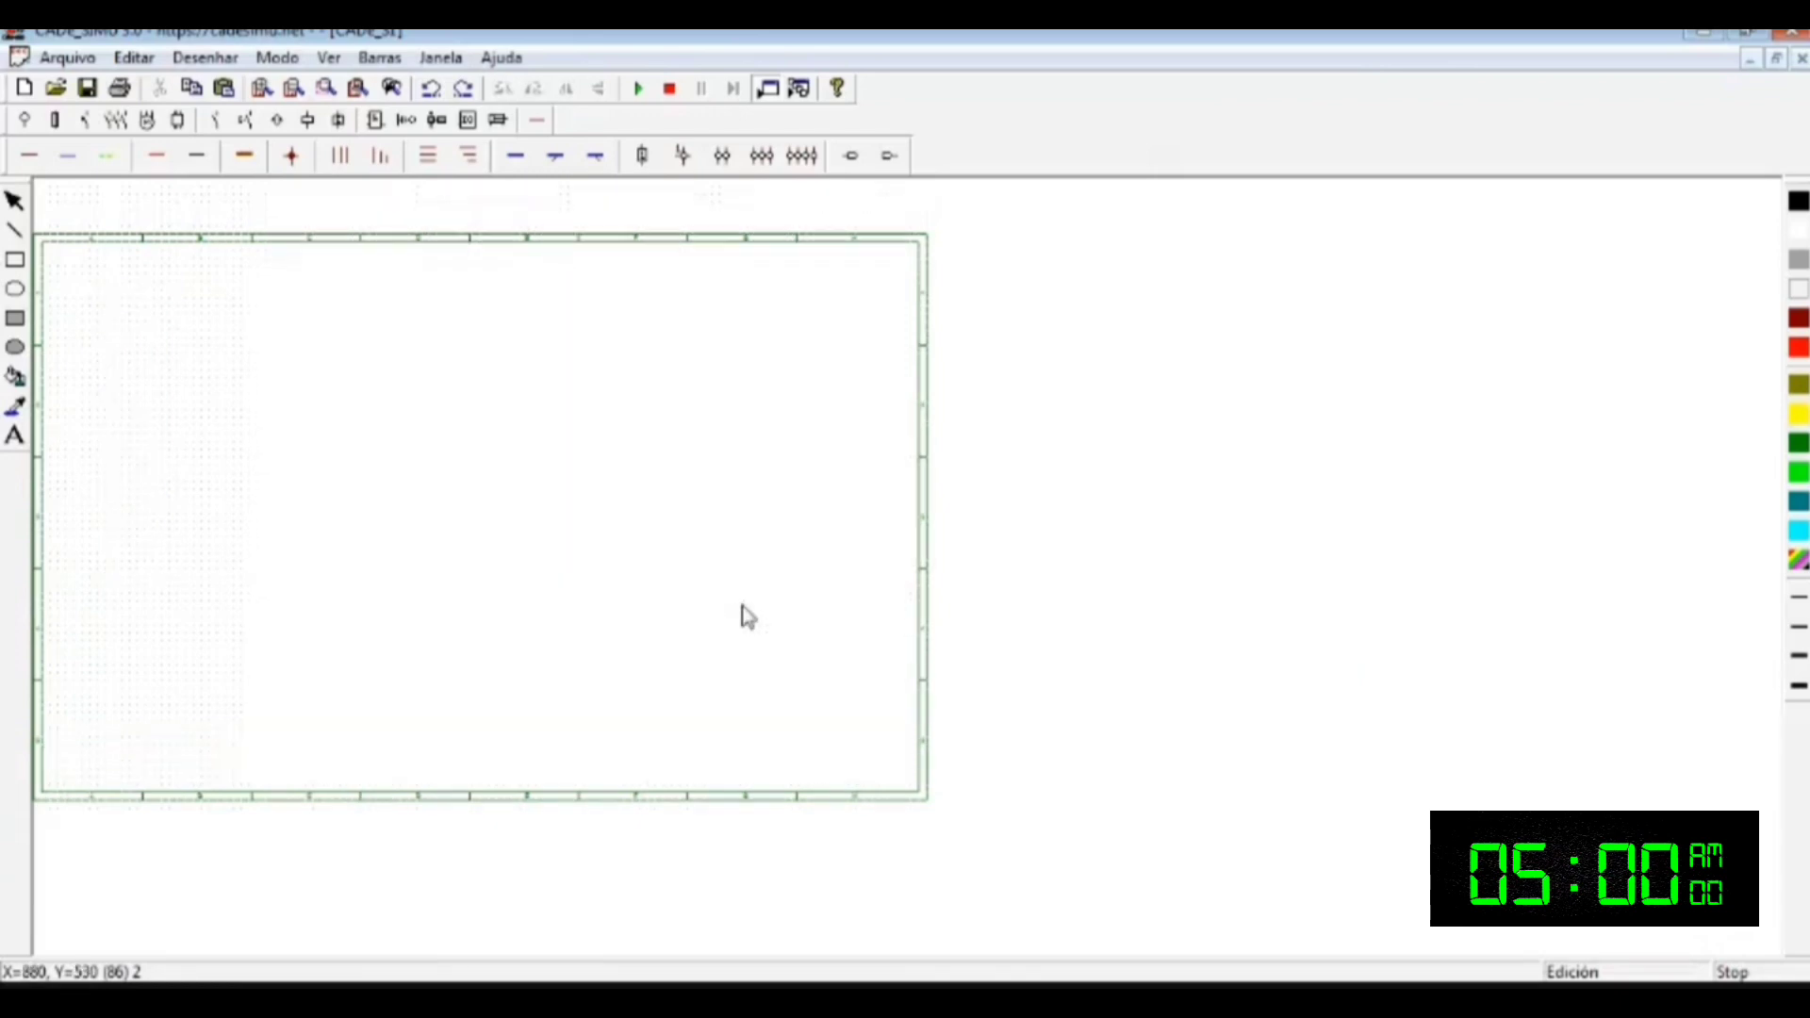
Step: Start the simulation and operate pushbutton B0 to test its PLC input
scroll(707, 578, up, 2)
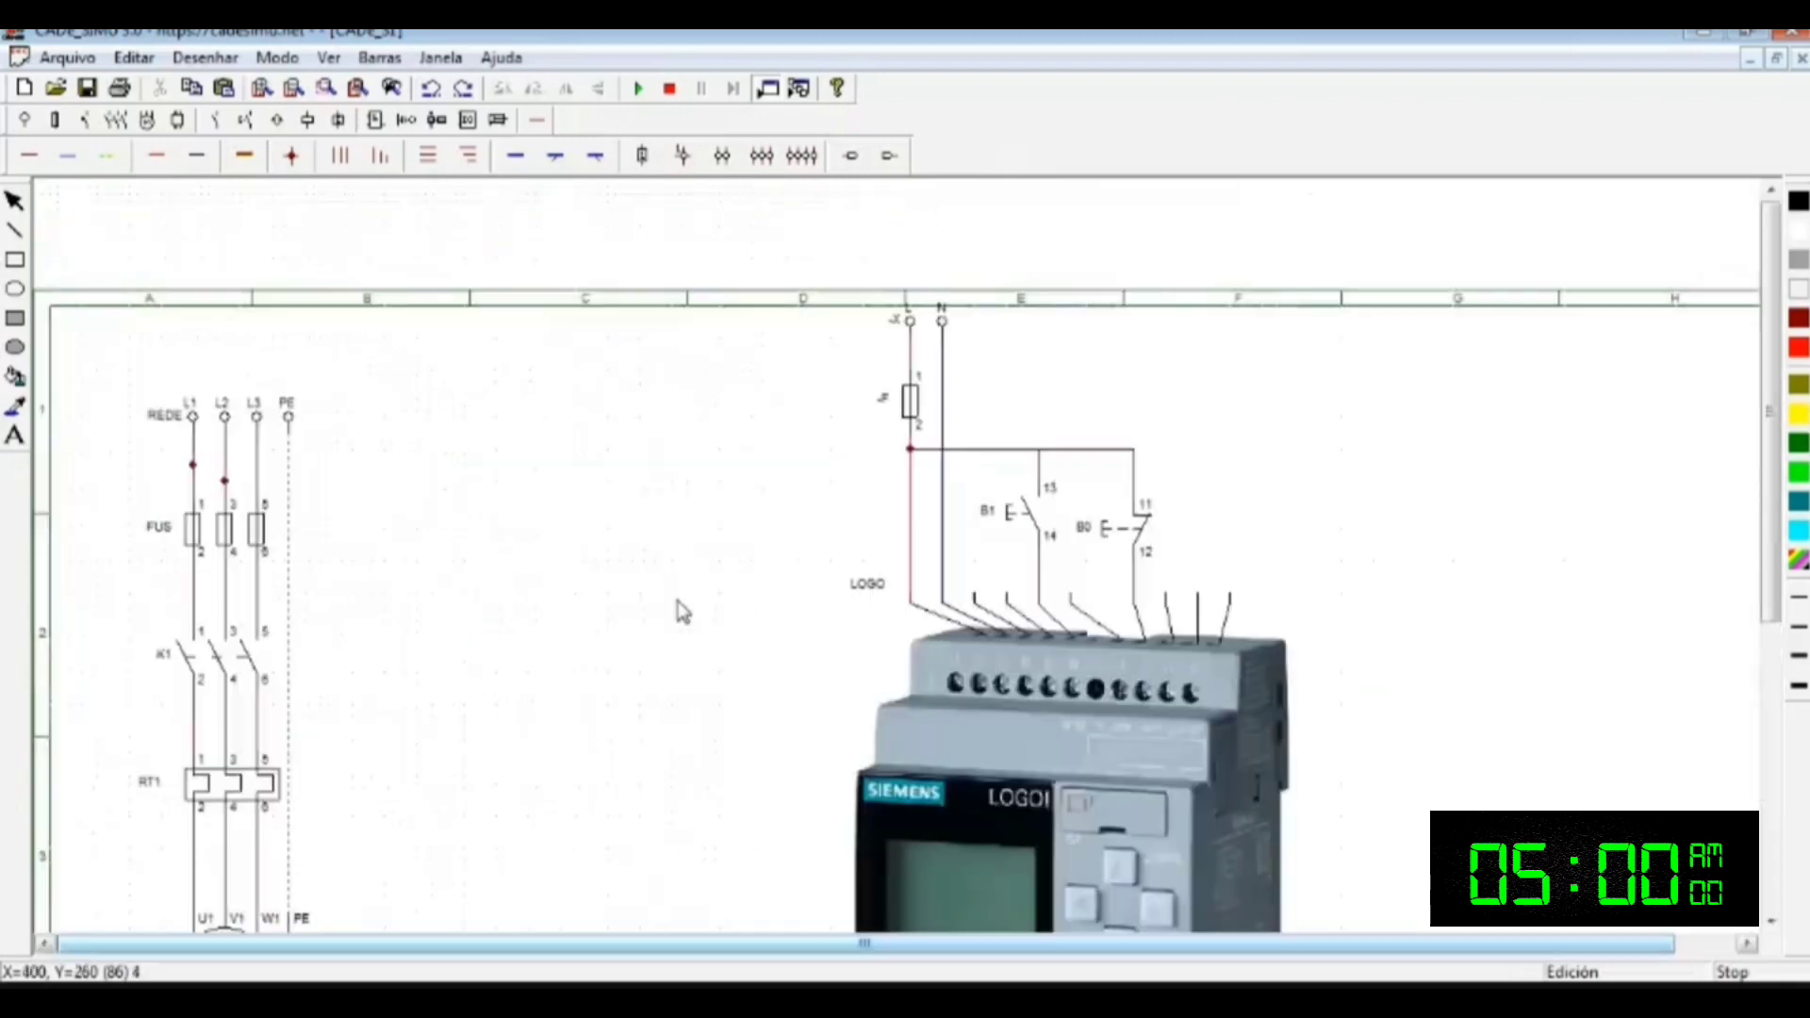
scroll(1398, 283, down, 1)
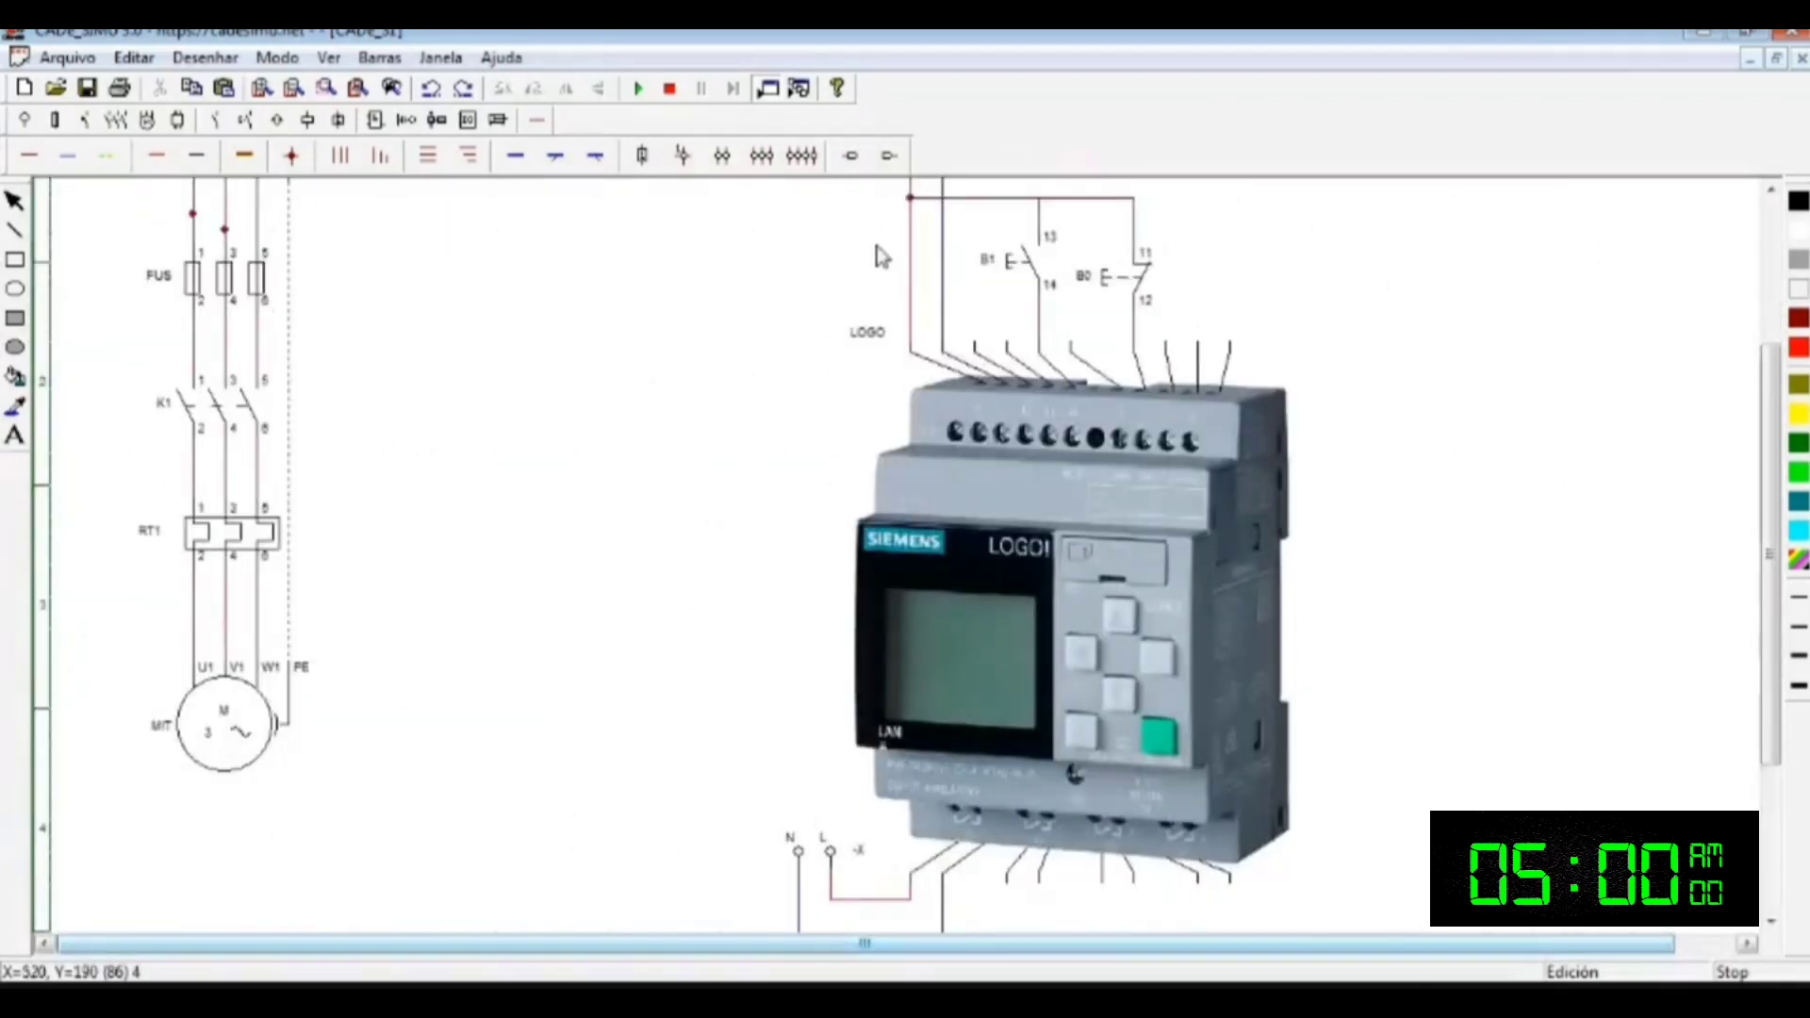
click(638, 89)
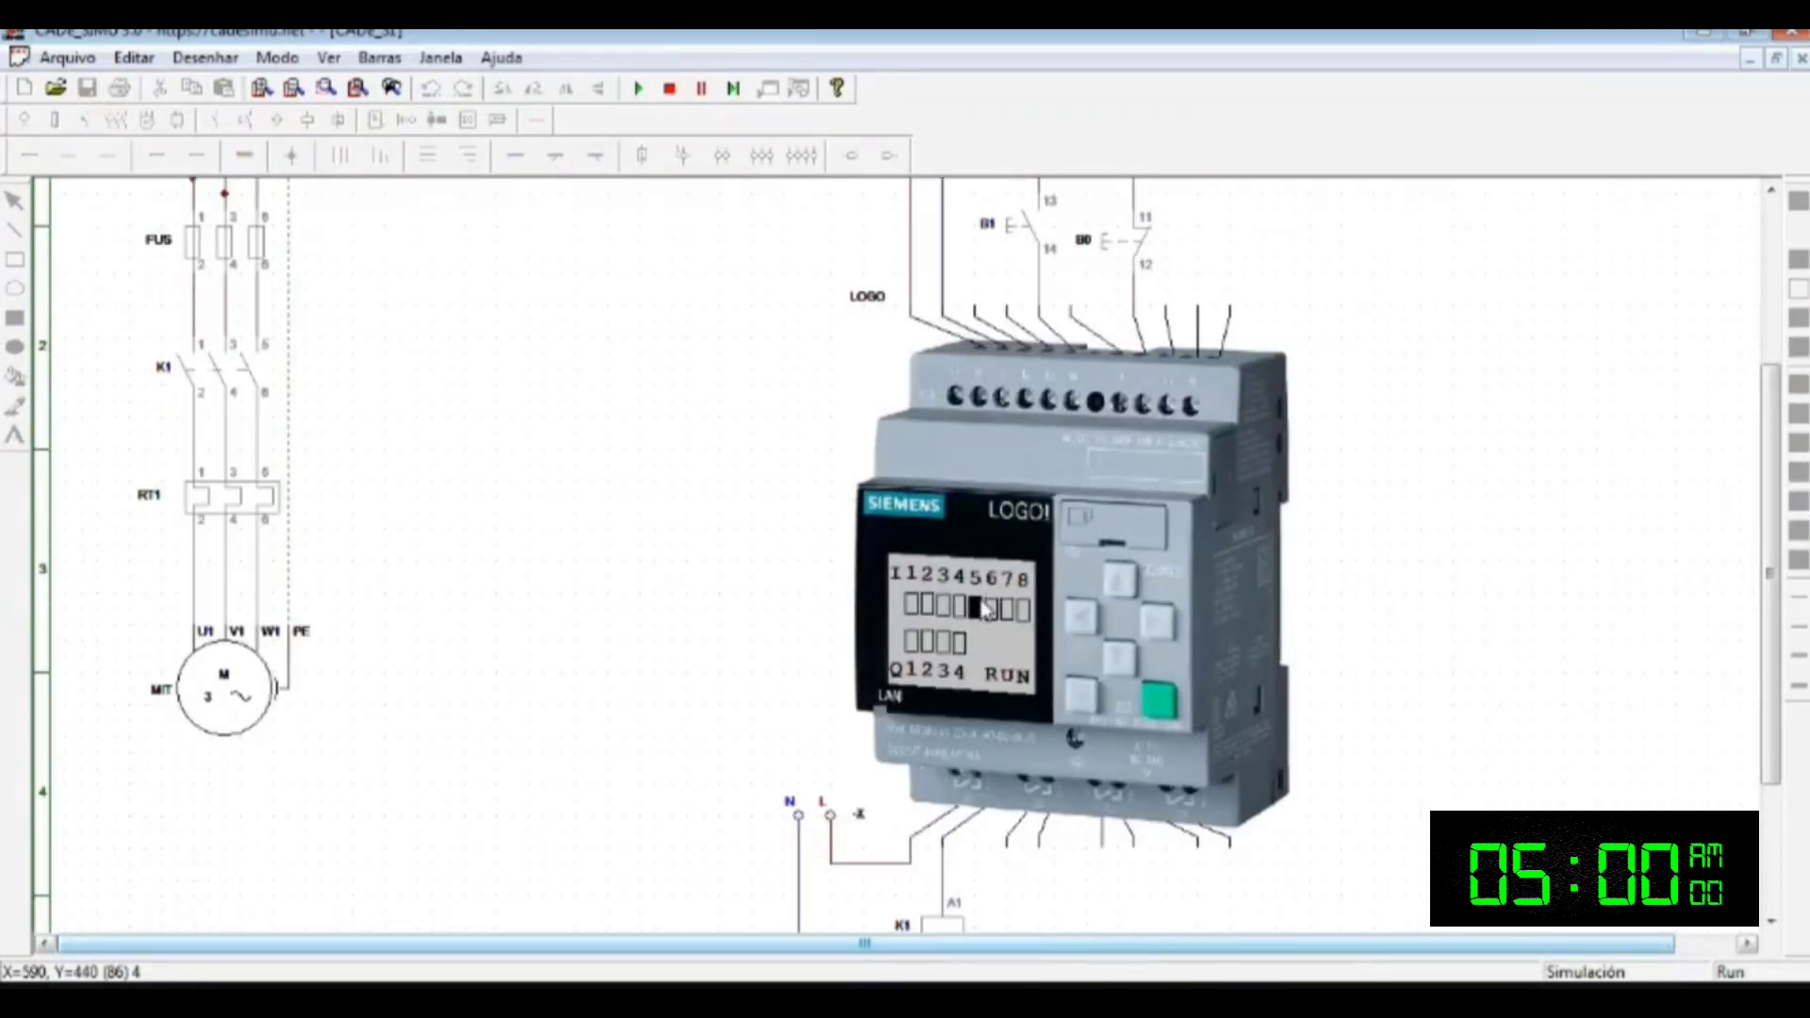
scroll(982, 630, up, 2)
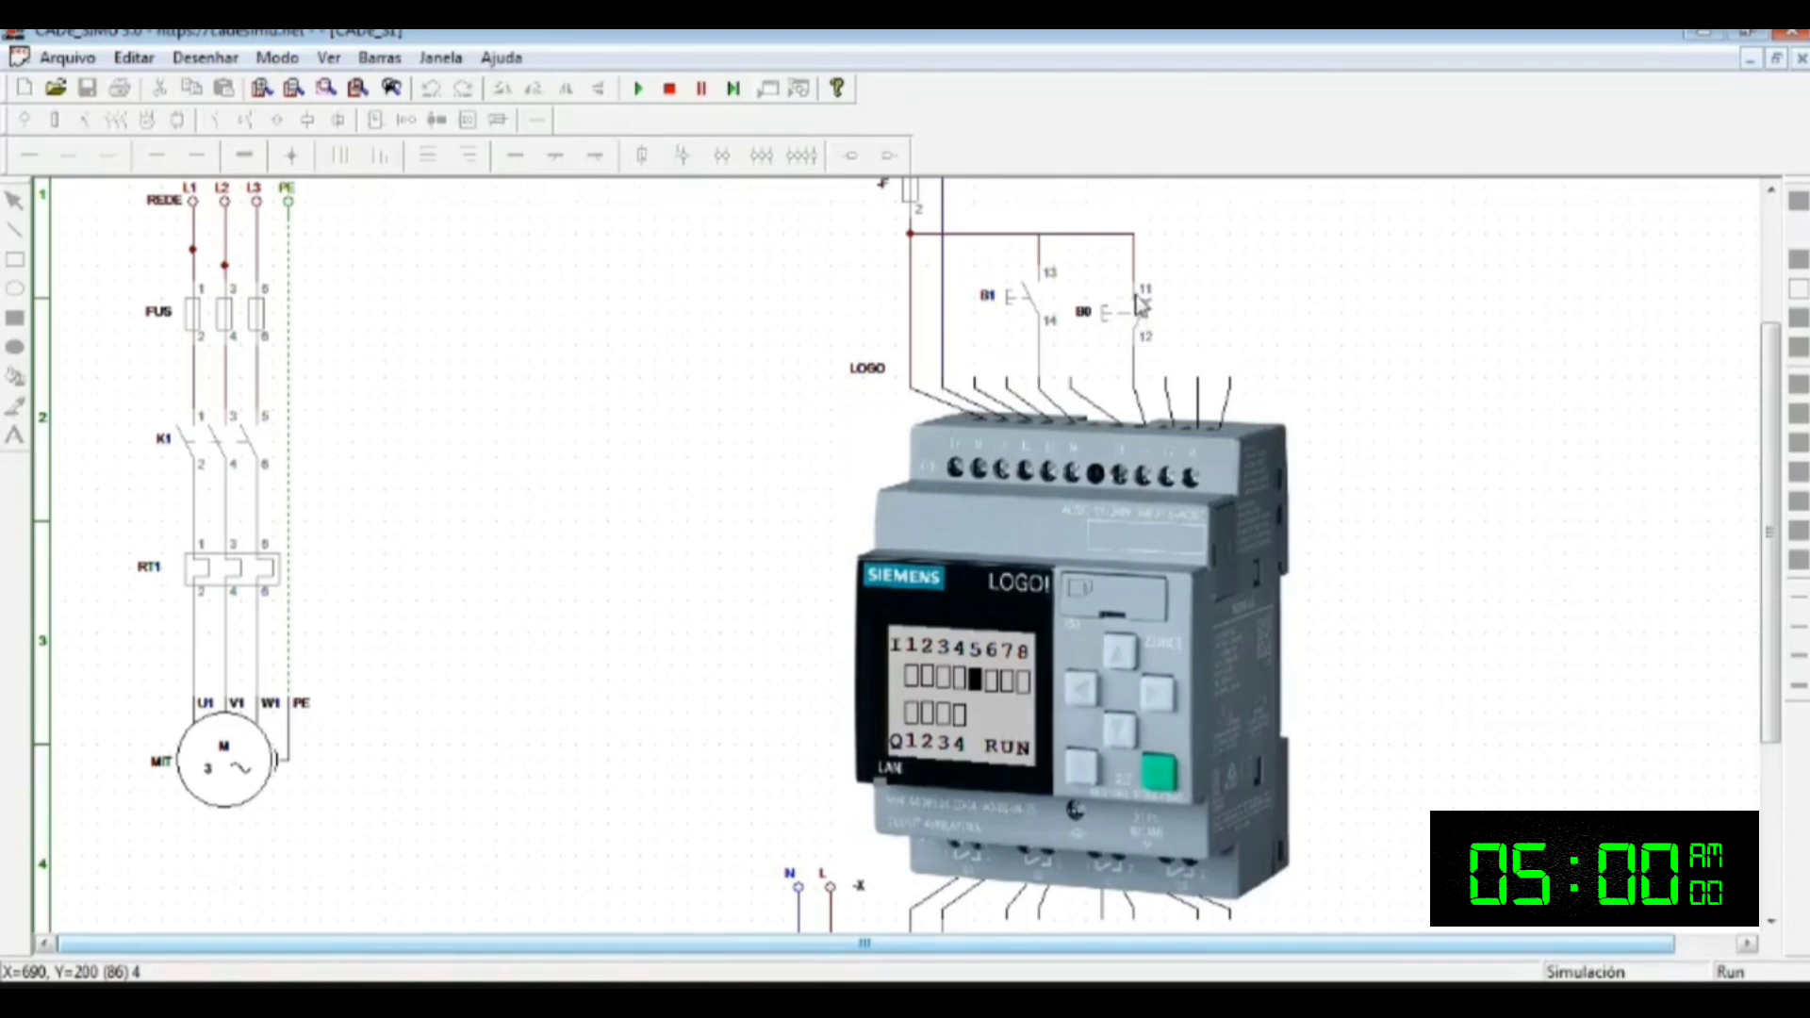
click(1137, 321)
click(1138, 320)
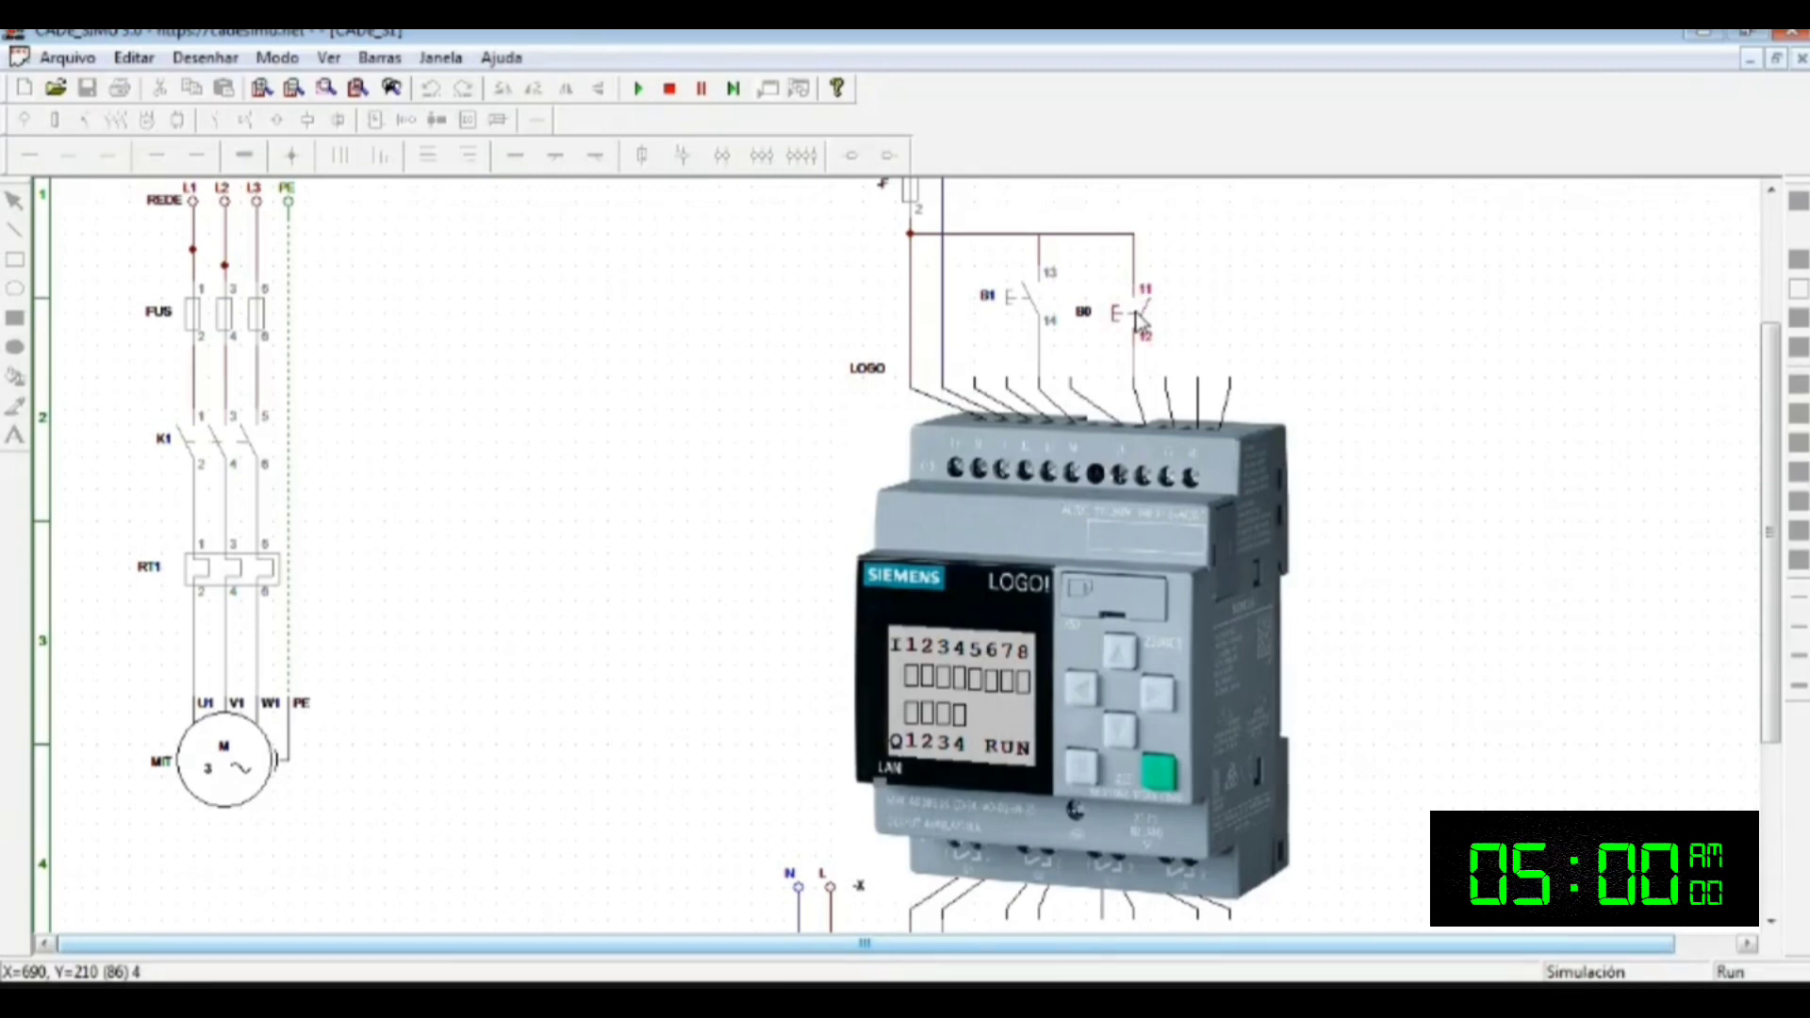
Step: Operate pushbutton B1 several times to test its PLC input and stop the simulation
click(1024, 296)
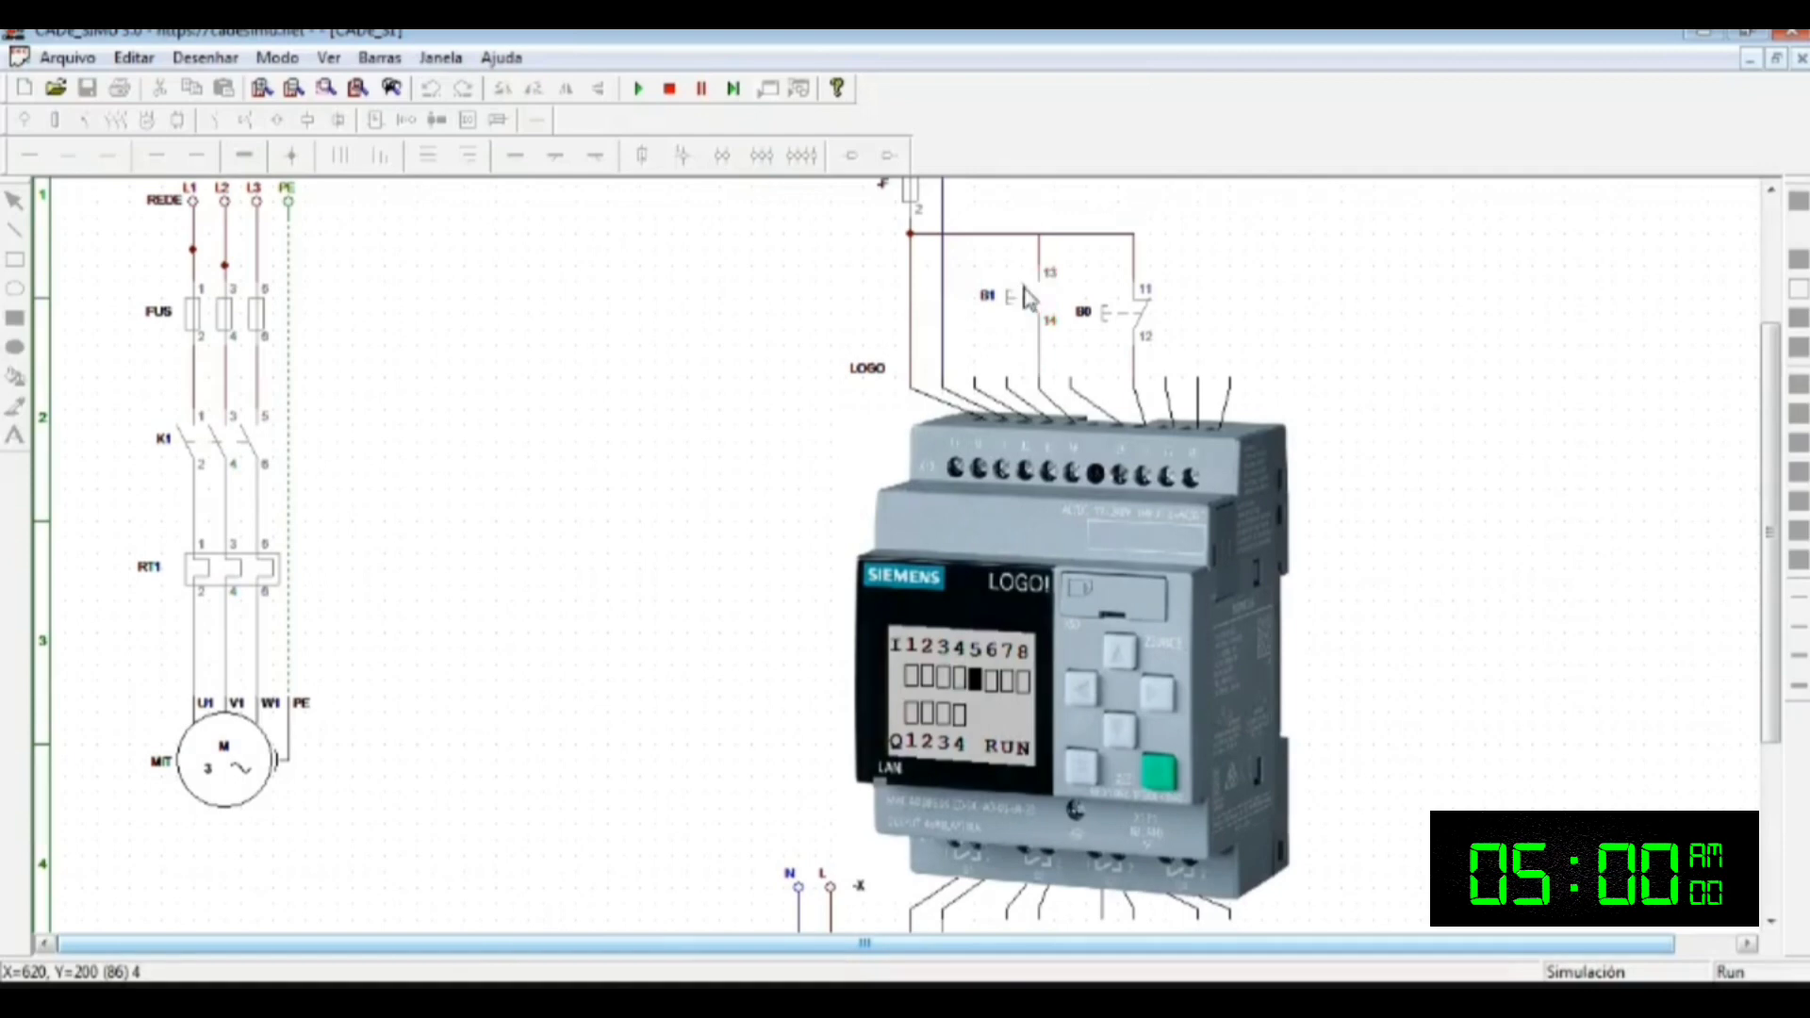
click(1025, 296)
click(1027, 298)
click(1026, 298)
click(1027, 298)
scroll(1021, 295, down, 1)
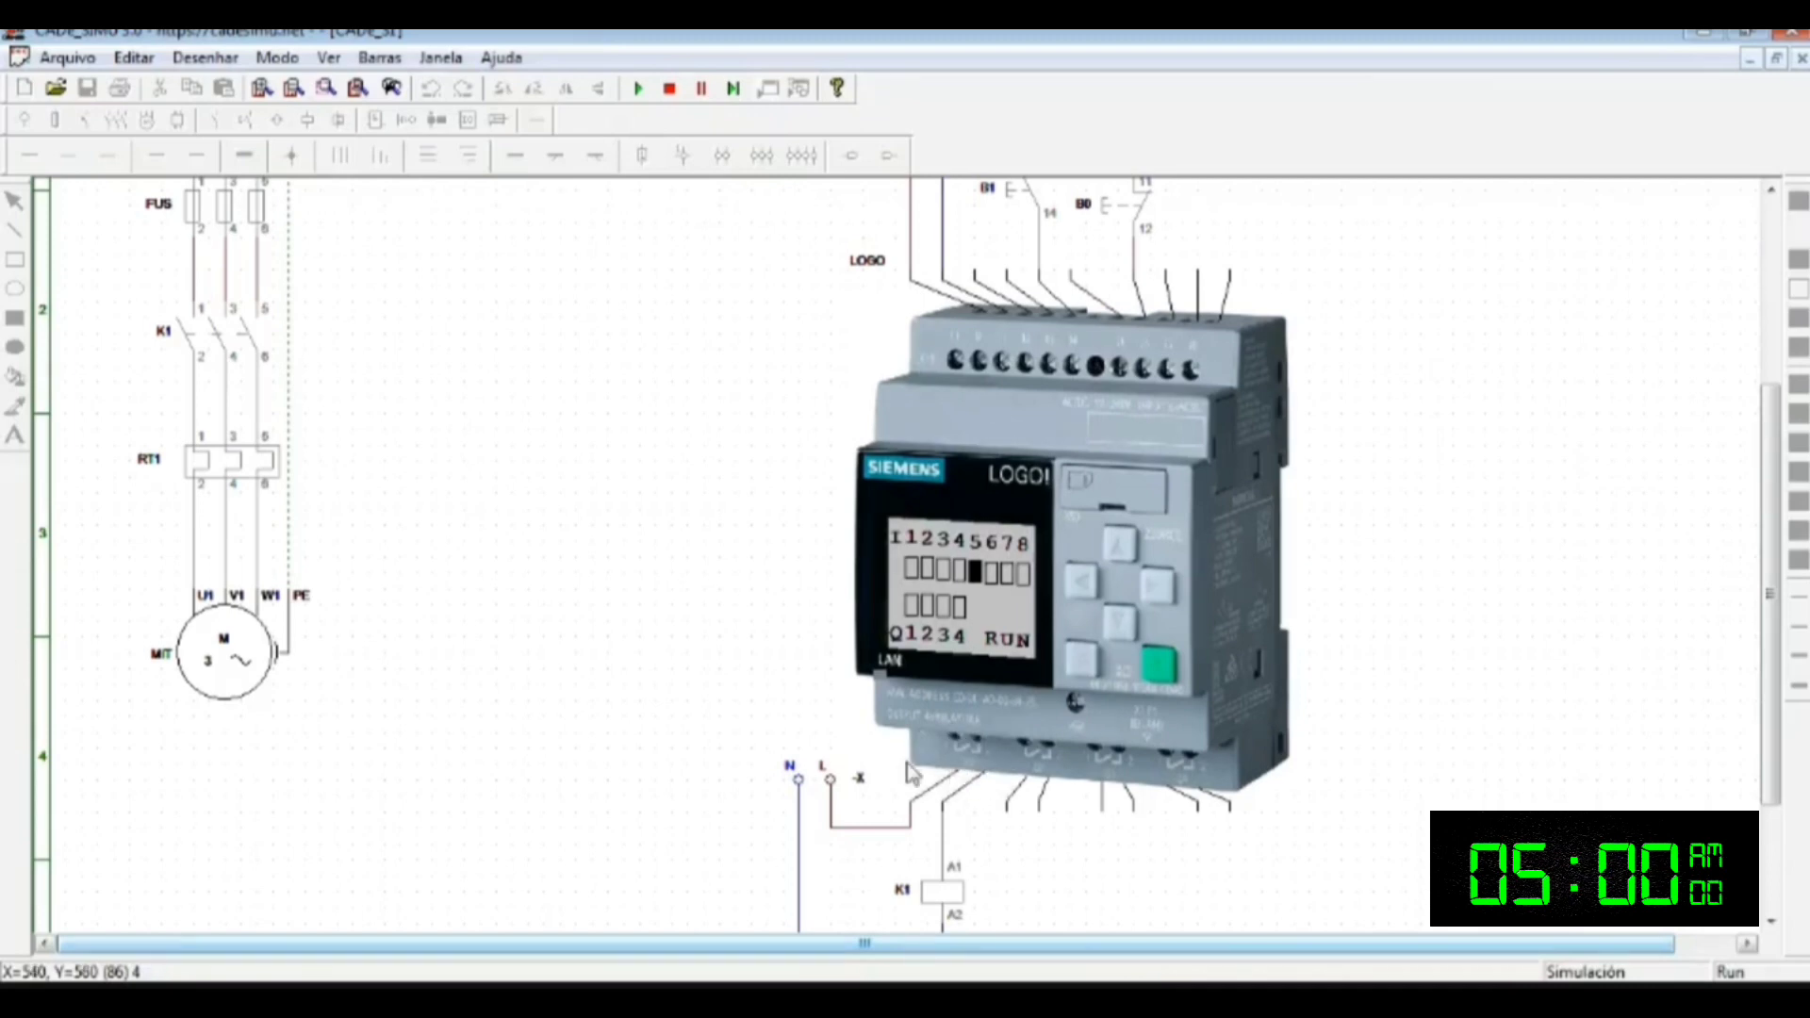
scroll(1195, 636, up, 3)
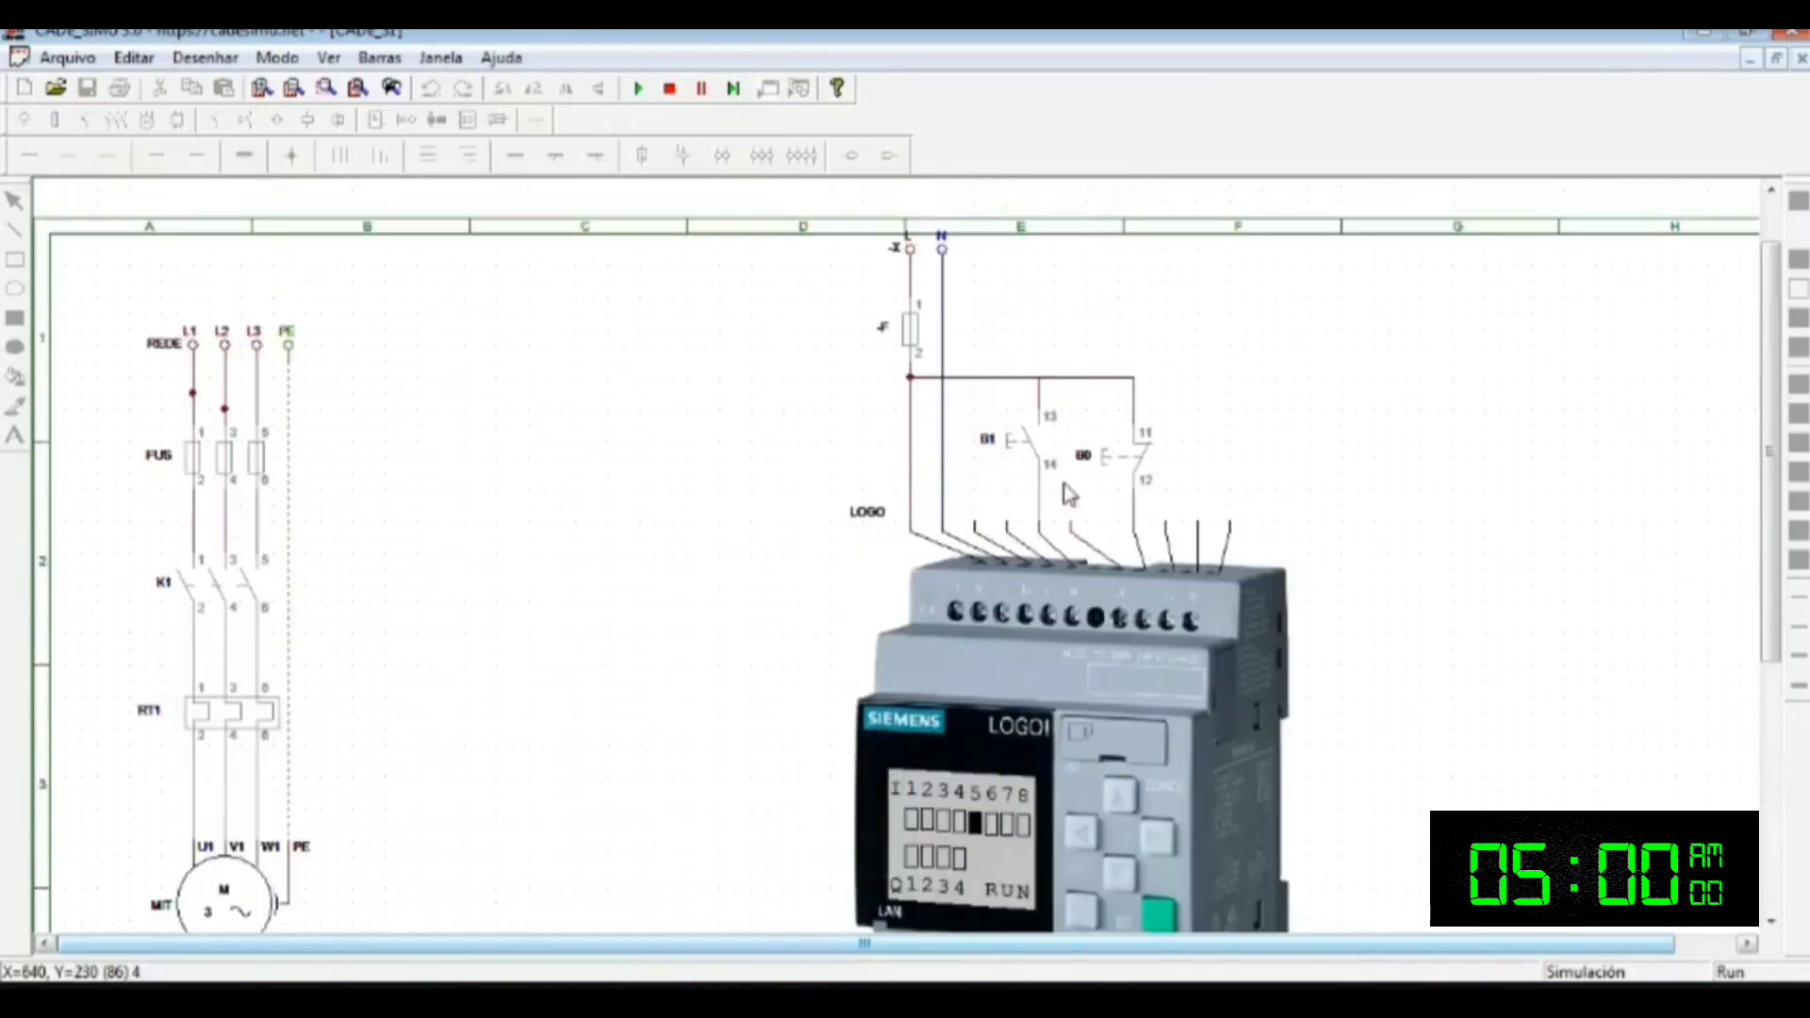
click(670, 91)
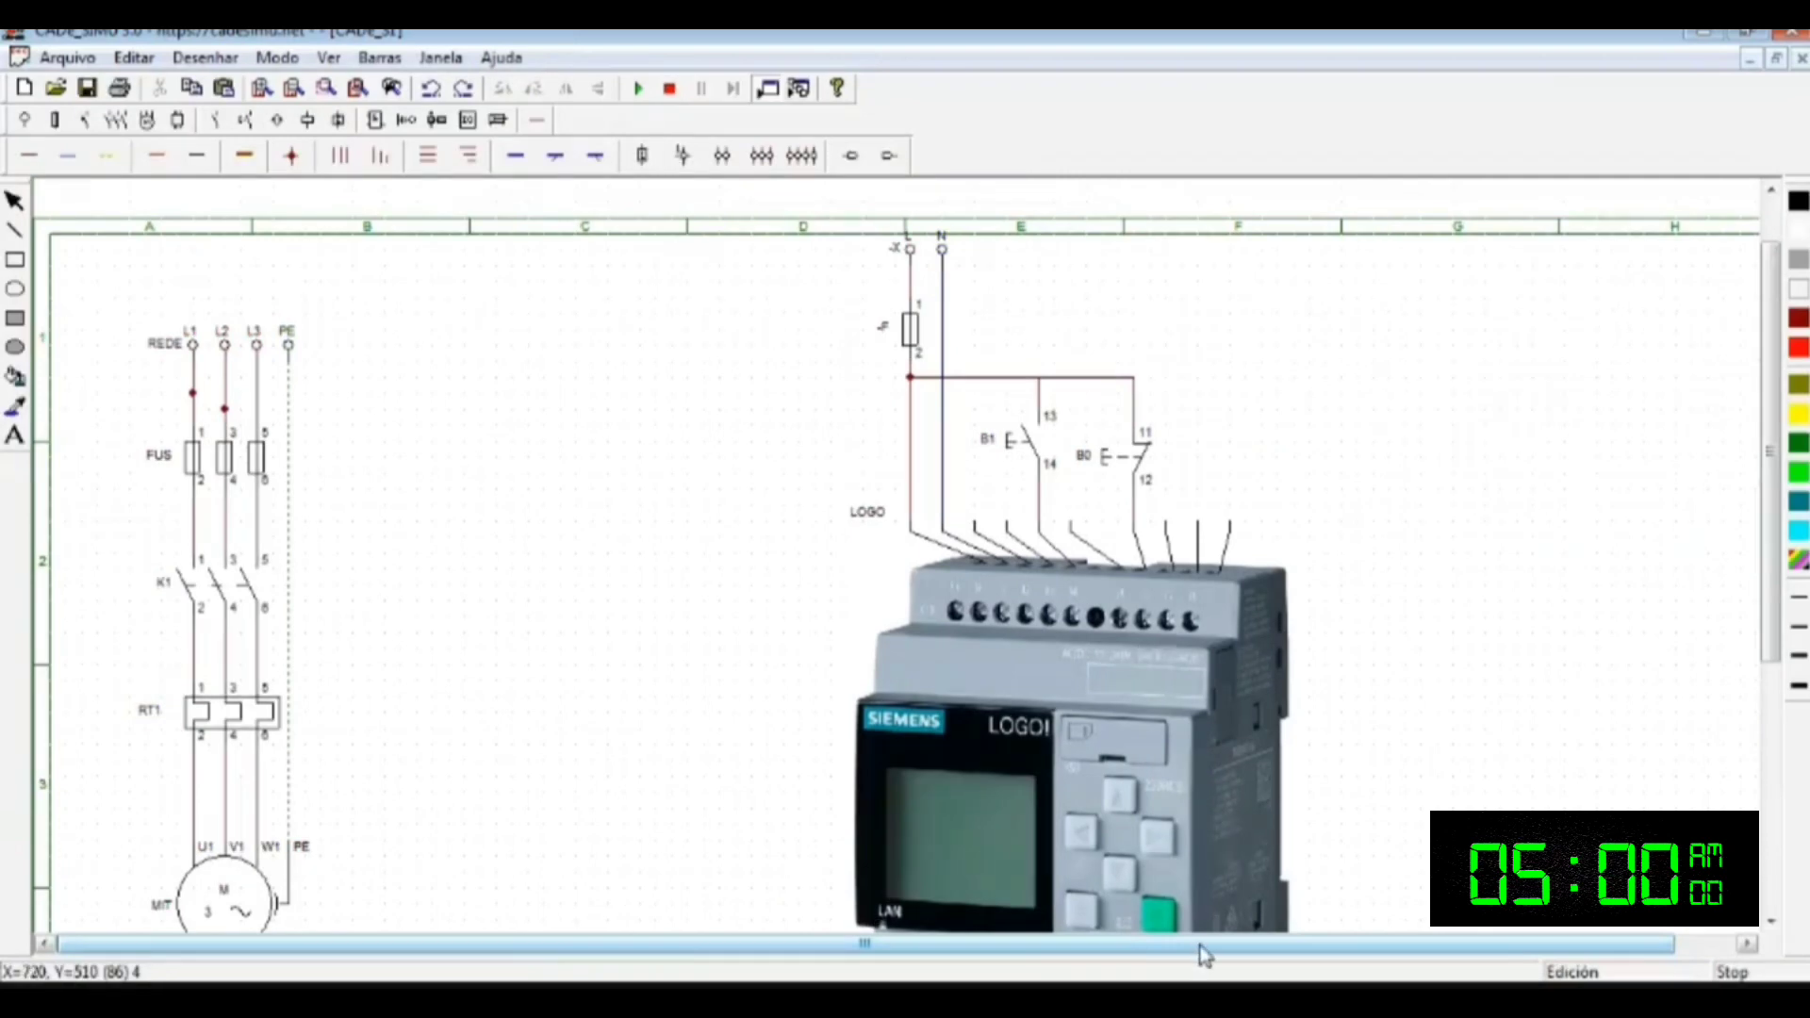
Step: Add the text label "TELA DE PROGRAMAÇÃO" in the empty area to the right of the LOGO PLC, level with its upper part
drag(1200, 943, 1557, 941)
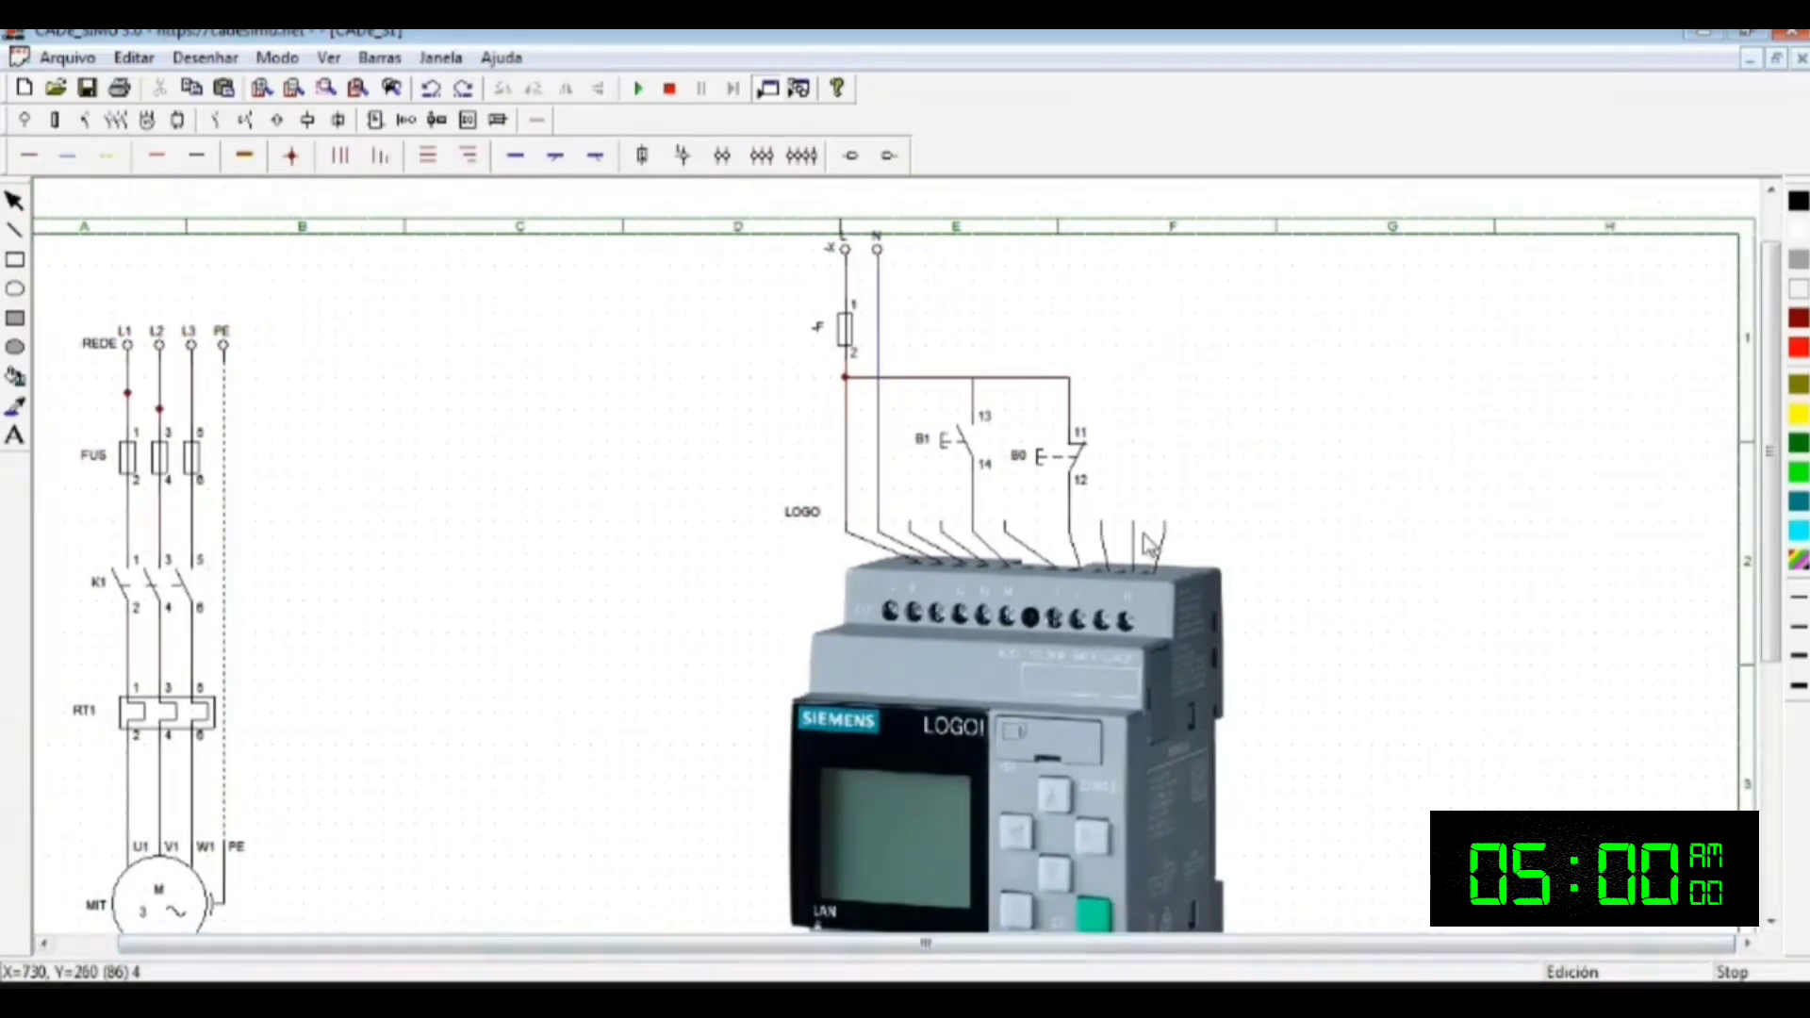
click(14, 434)
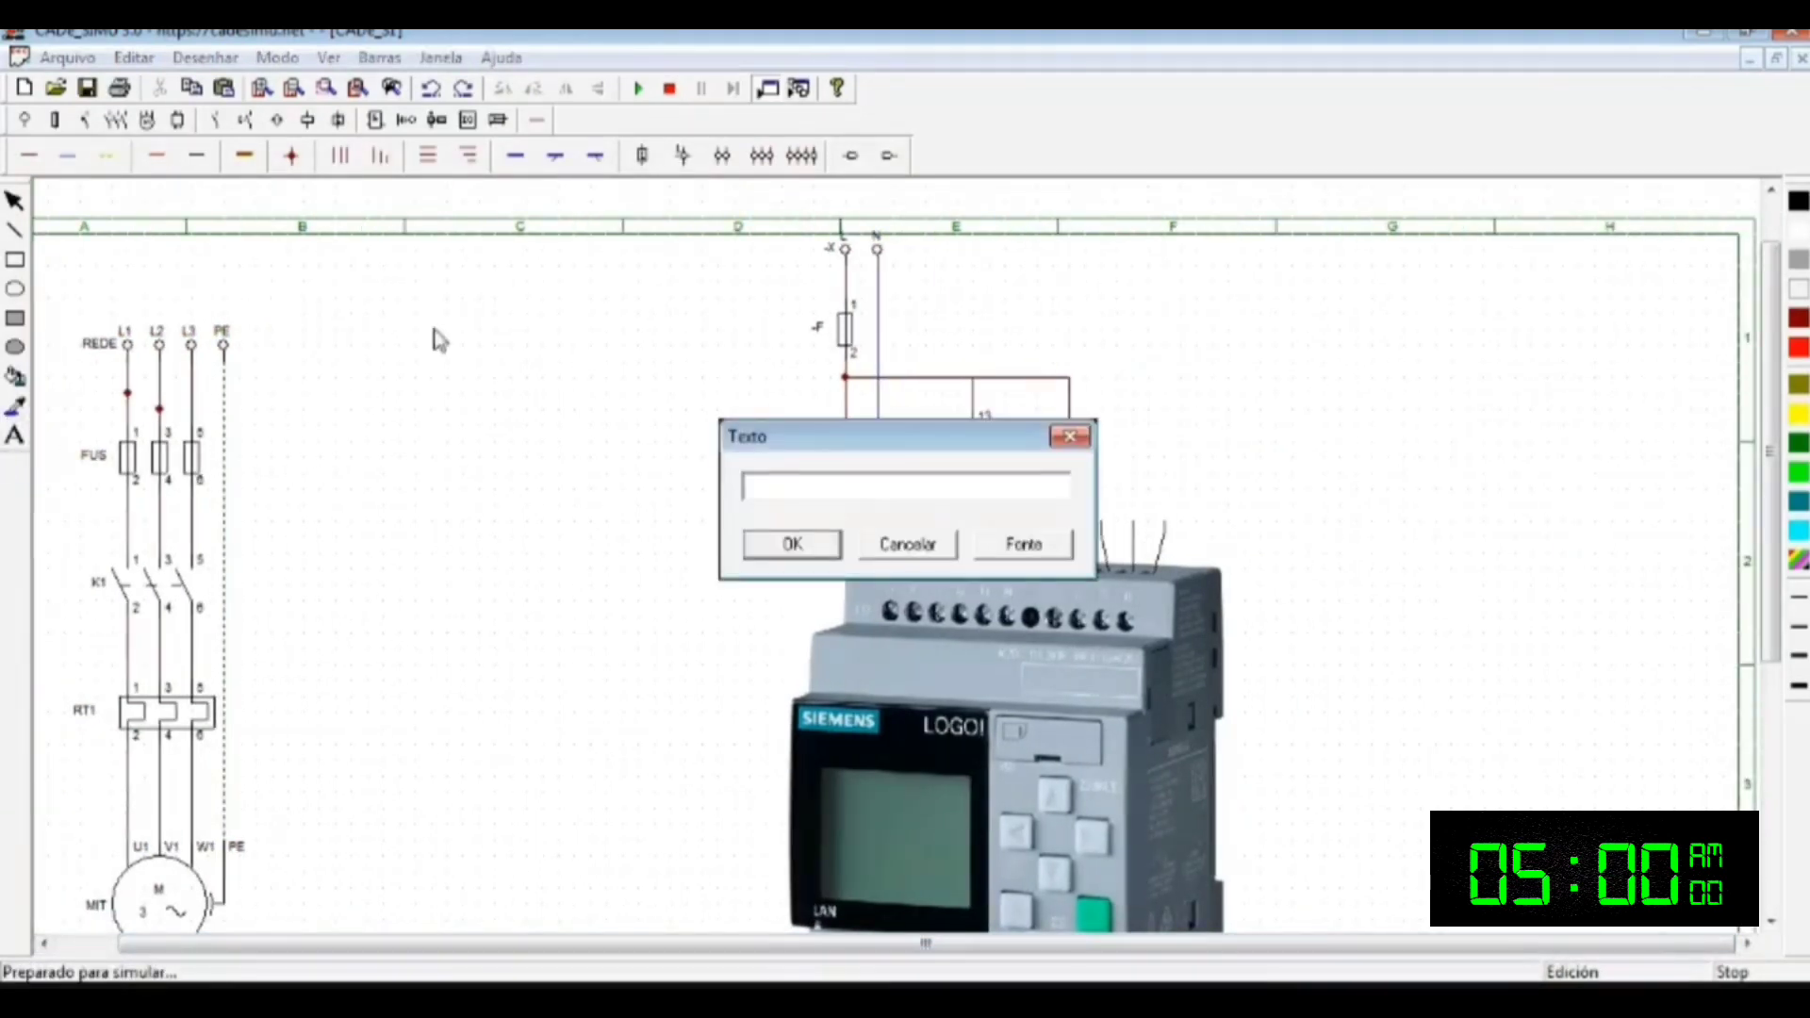
drag(903, 440, 1521, 710)
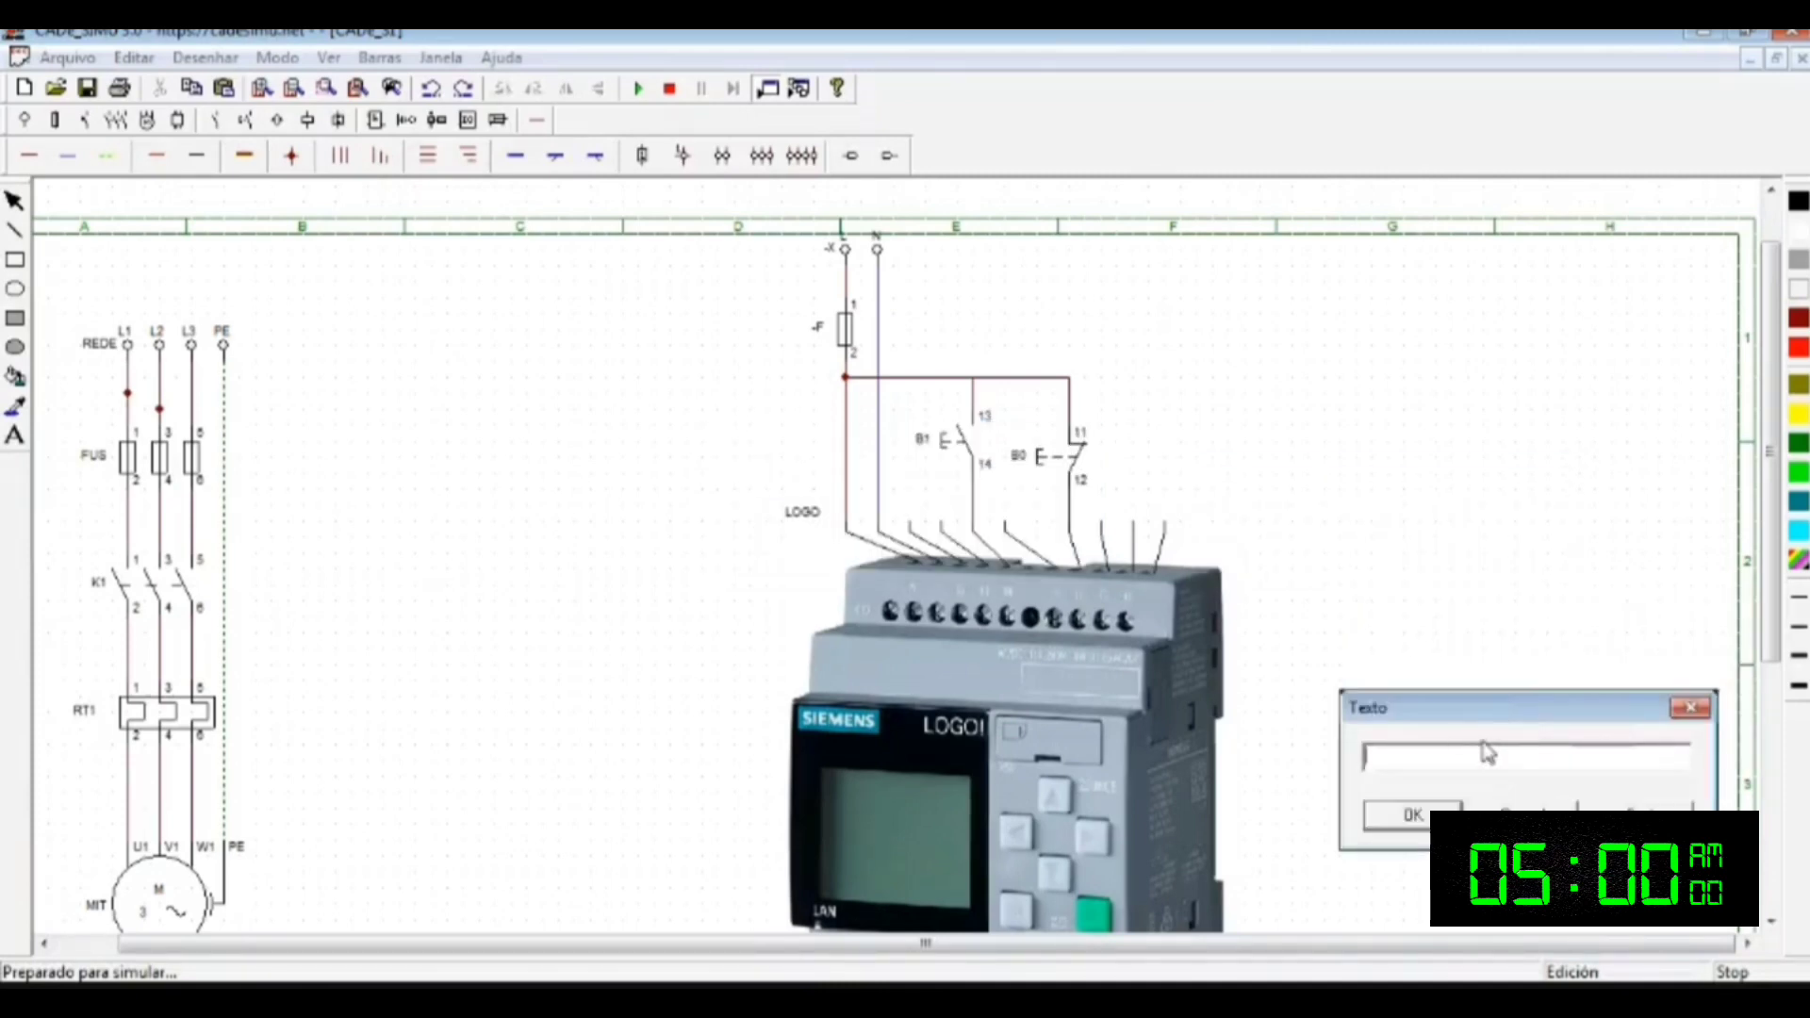
key(BackSpace)
key(BackSpace)
text(TELA DE PROGR)
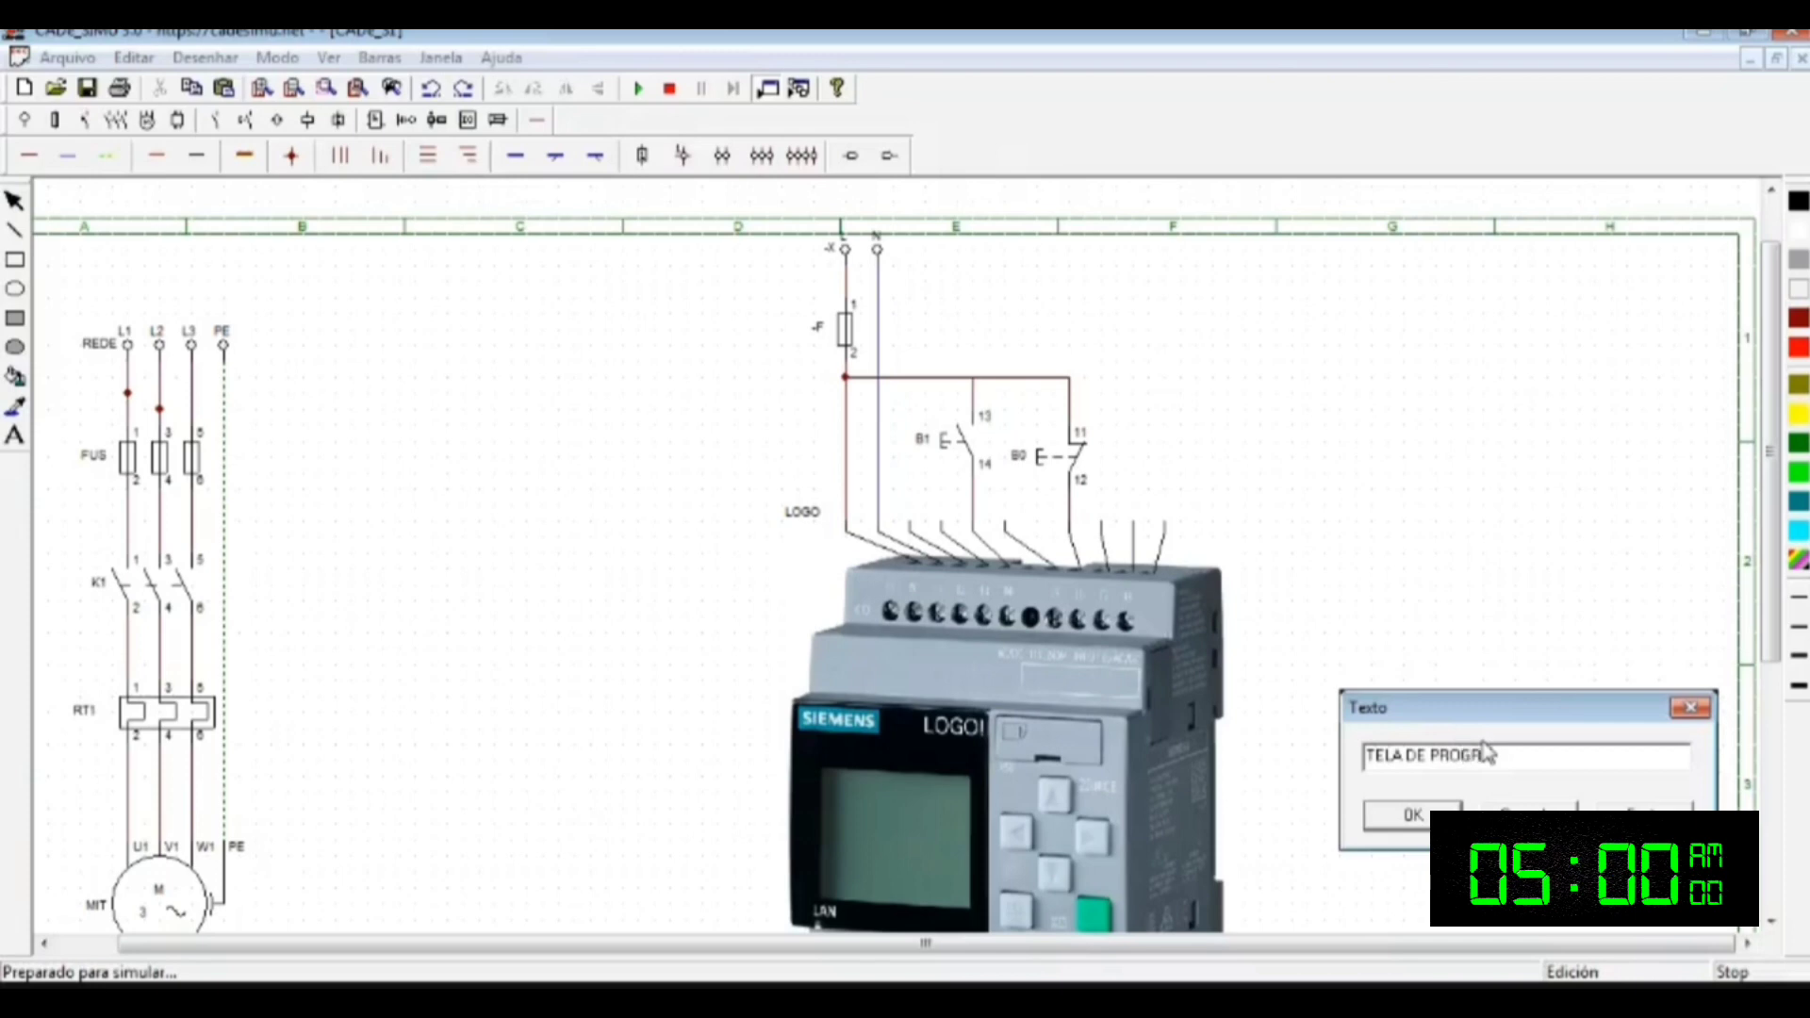
text(AMAÇÃO)
key(Return)
click(1449, 726)
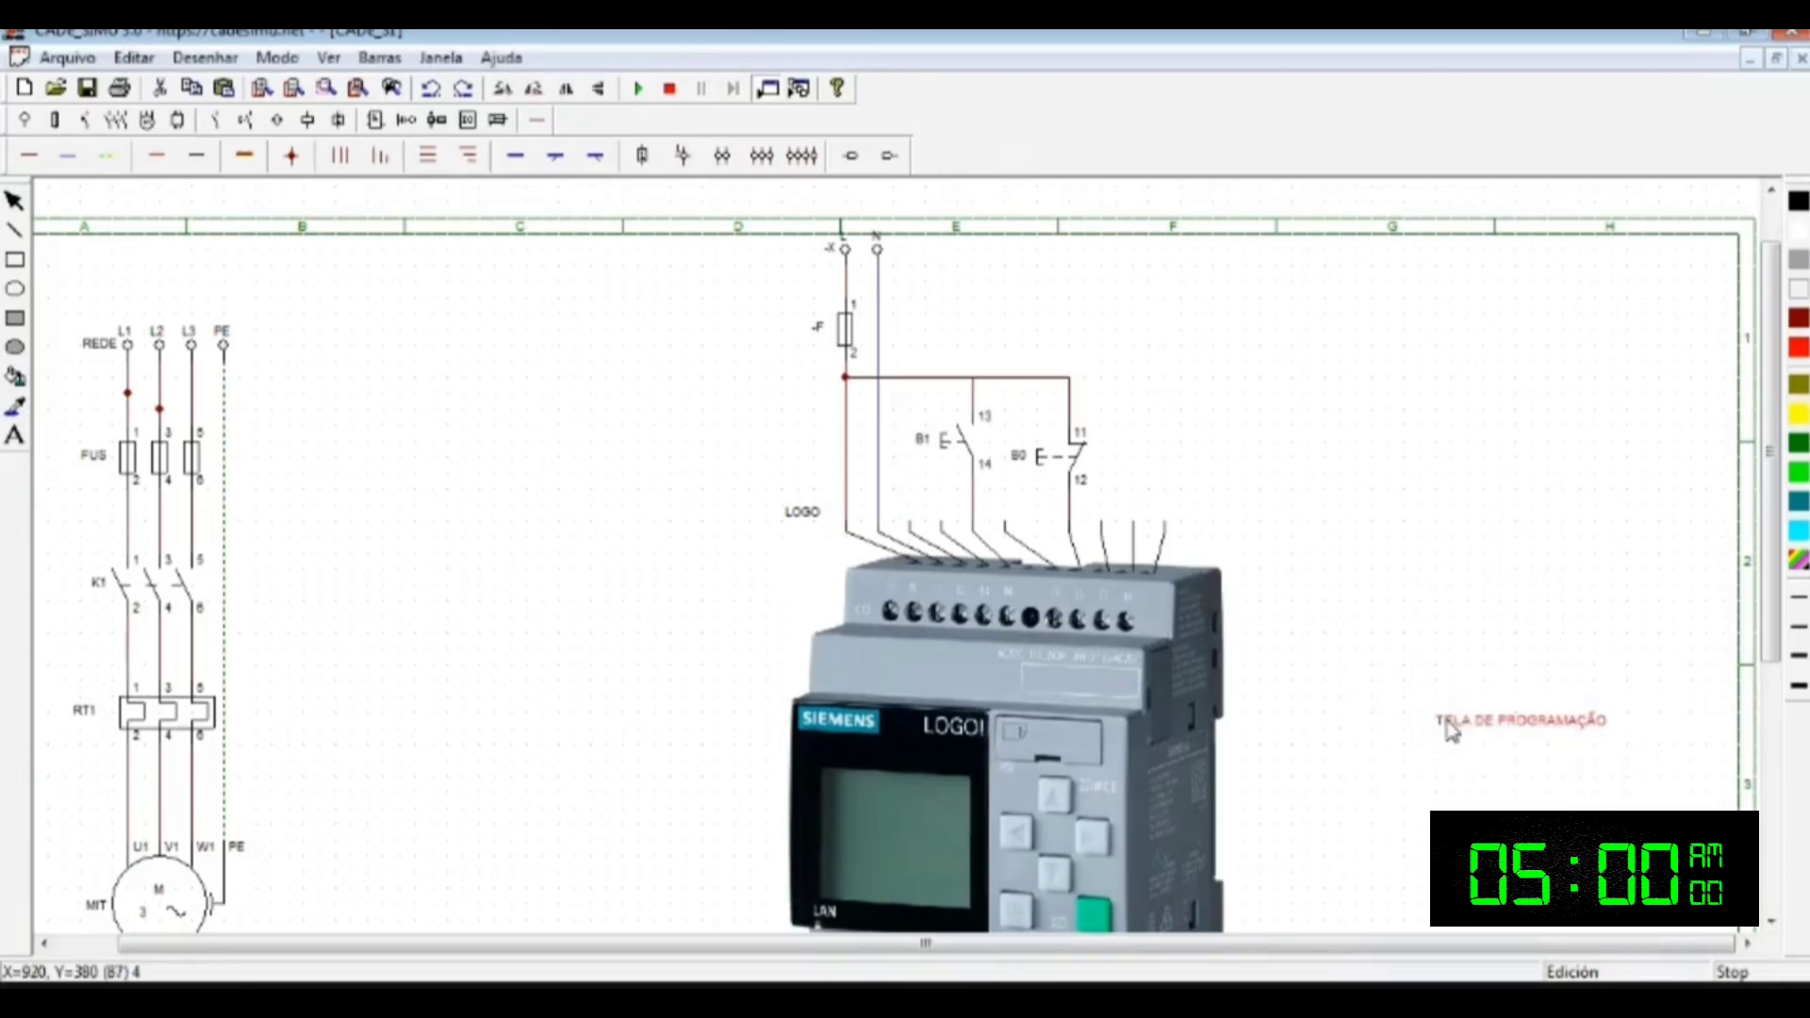
drag(1482, 723, 1500, 615)
click(1542, 694)
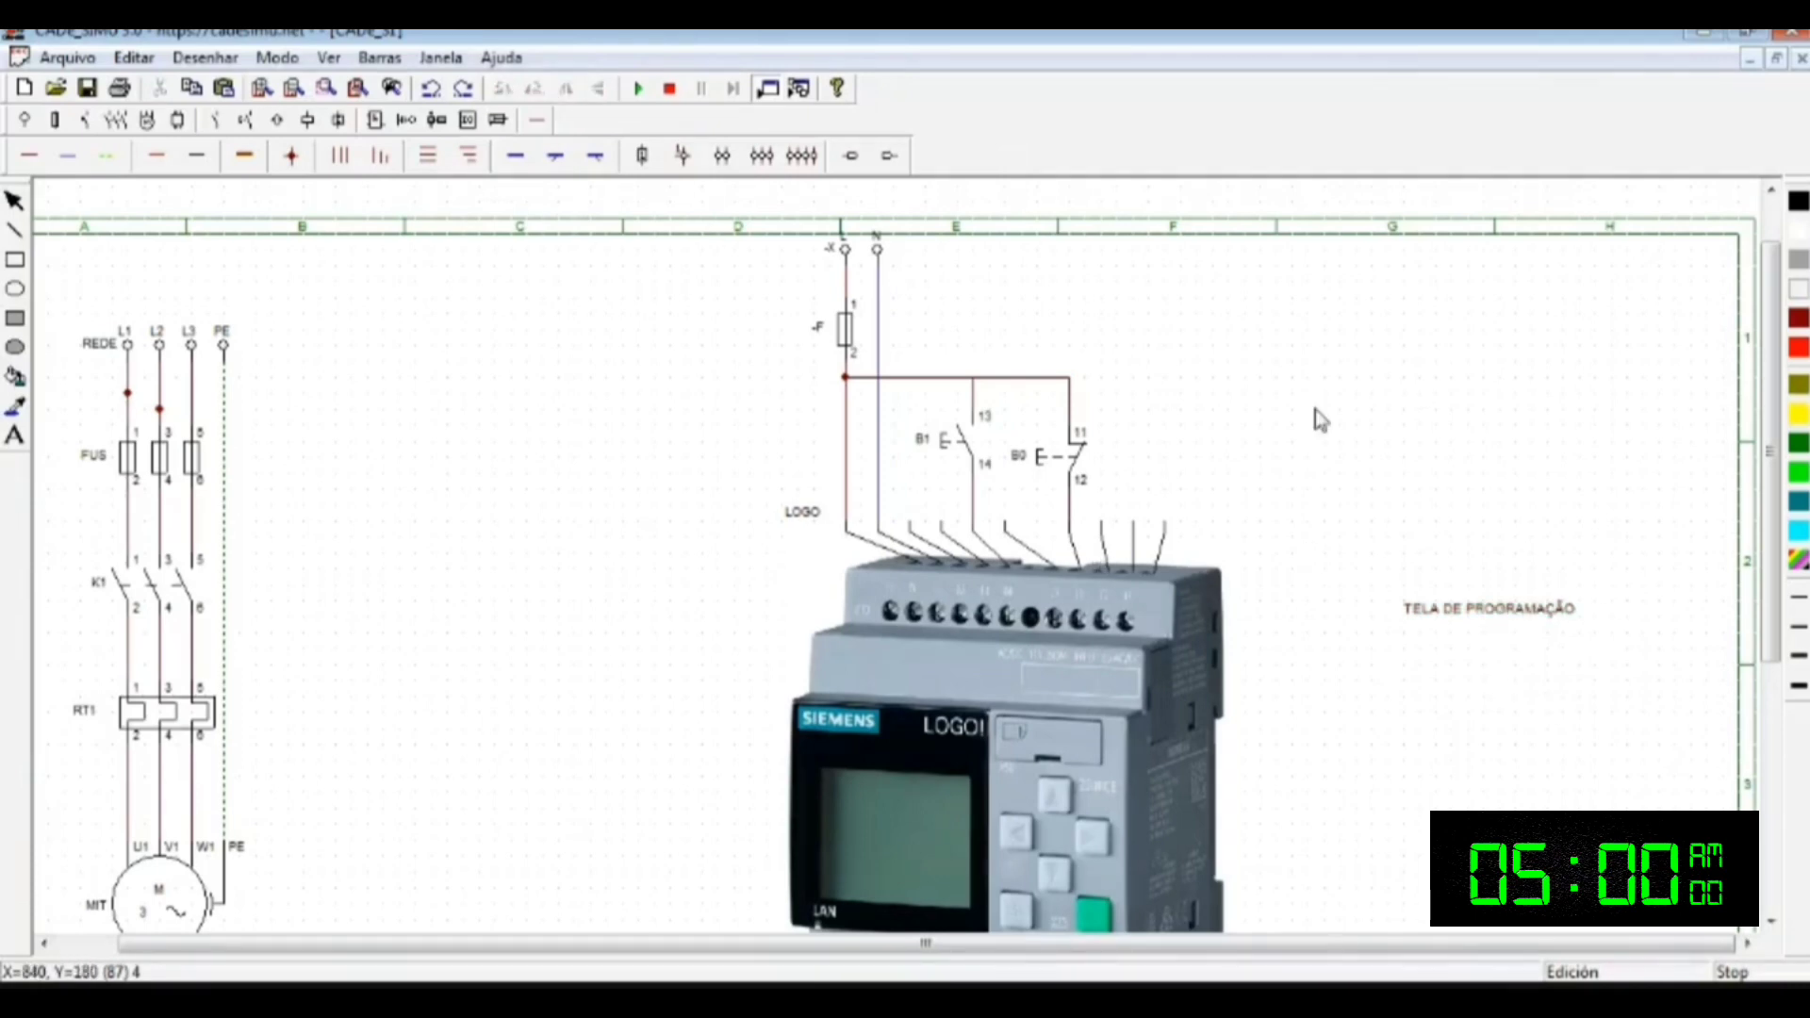
scroll(1102, 636, down, 1)
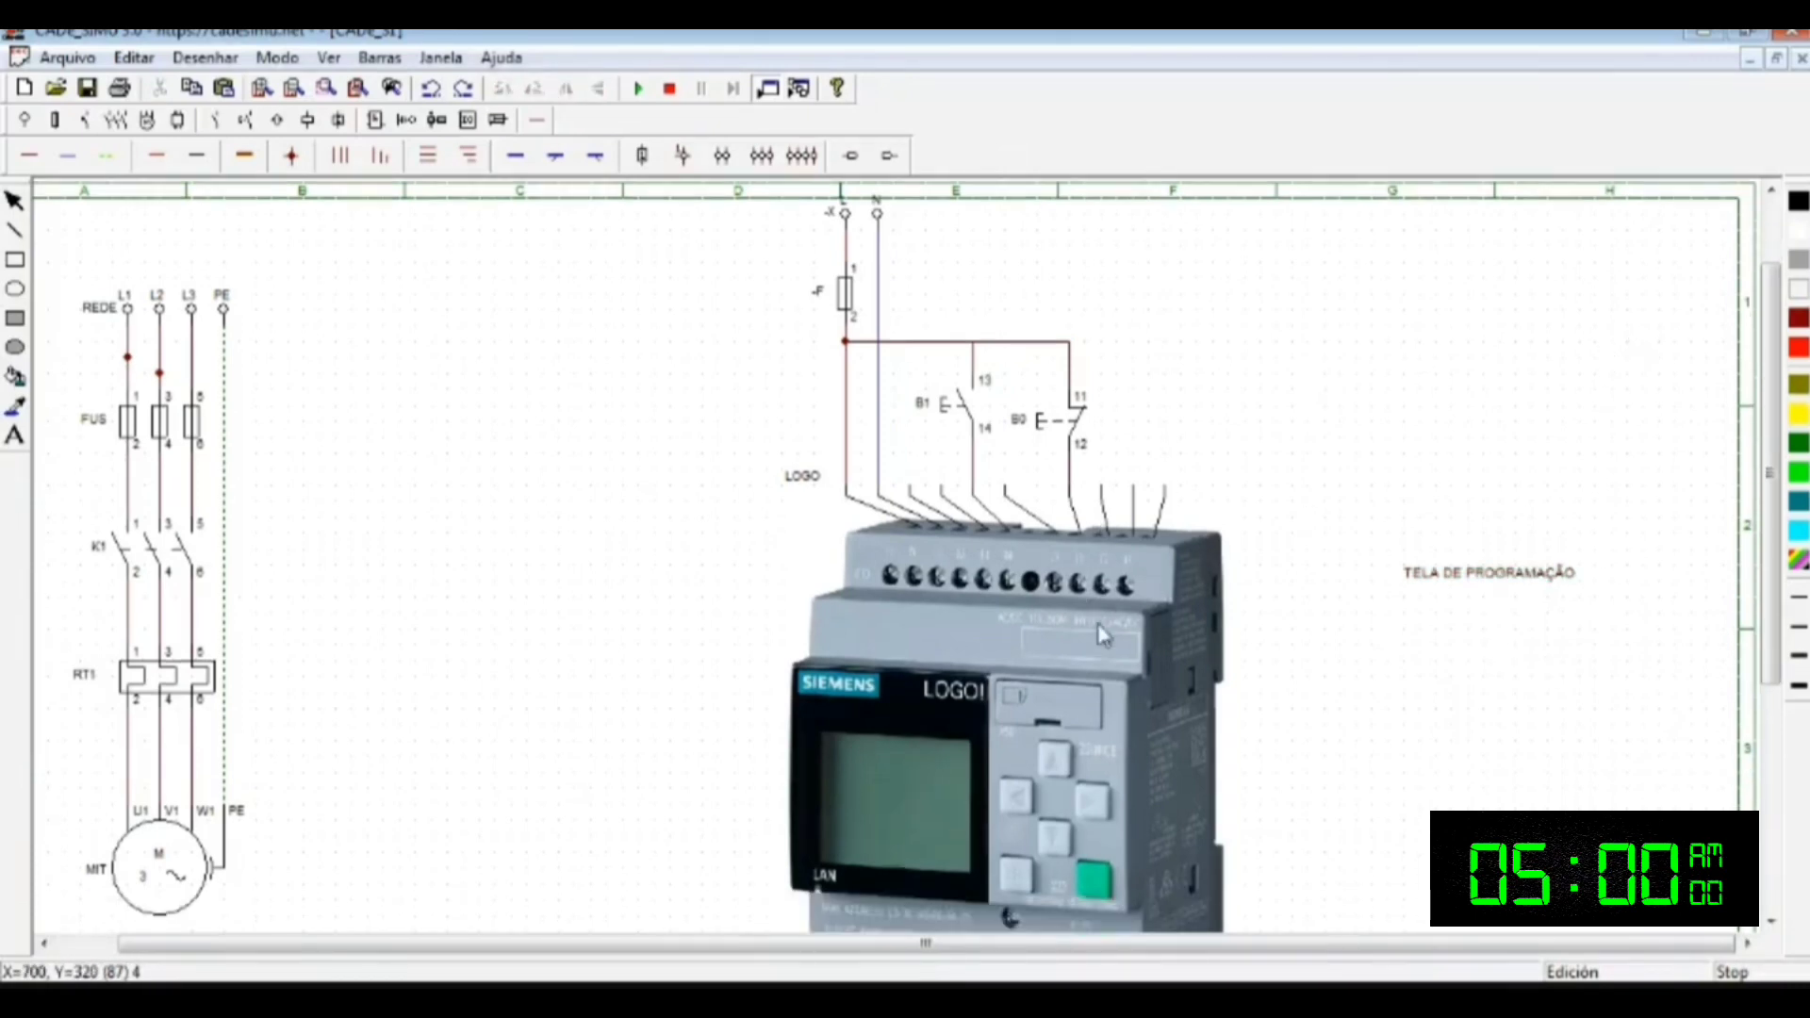
scroll(1102, 659, down, 2)
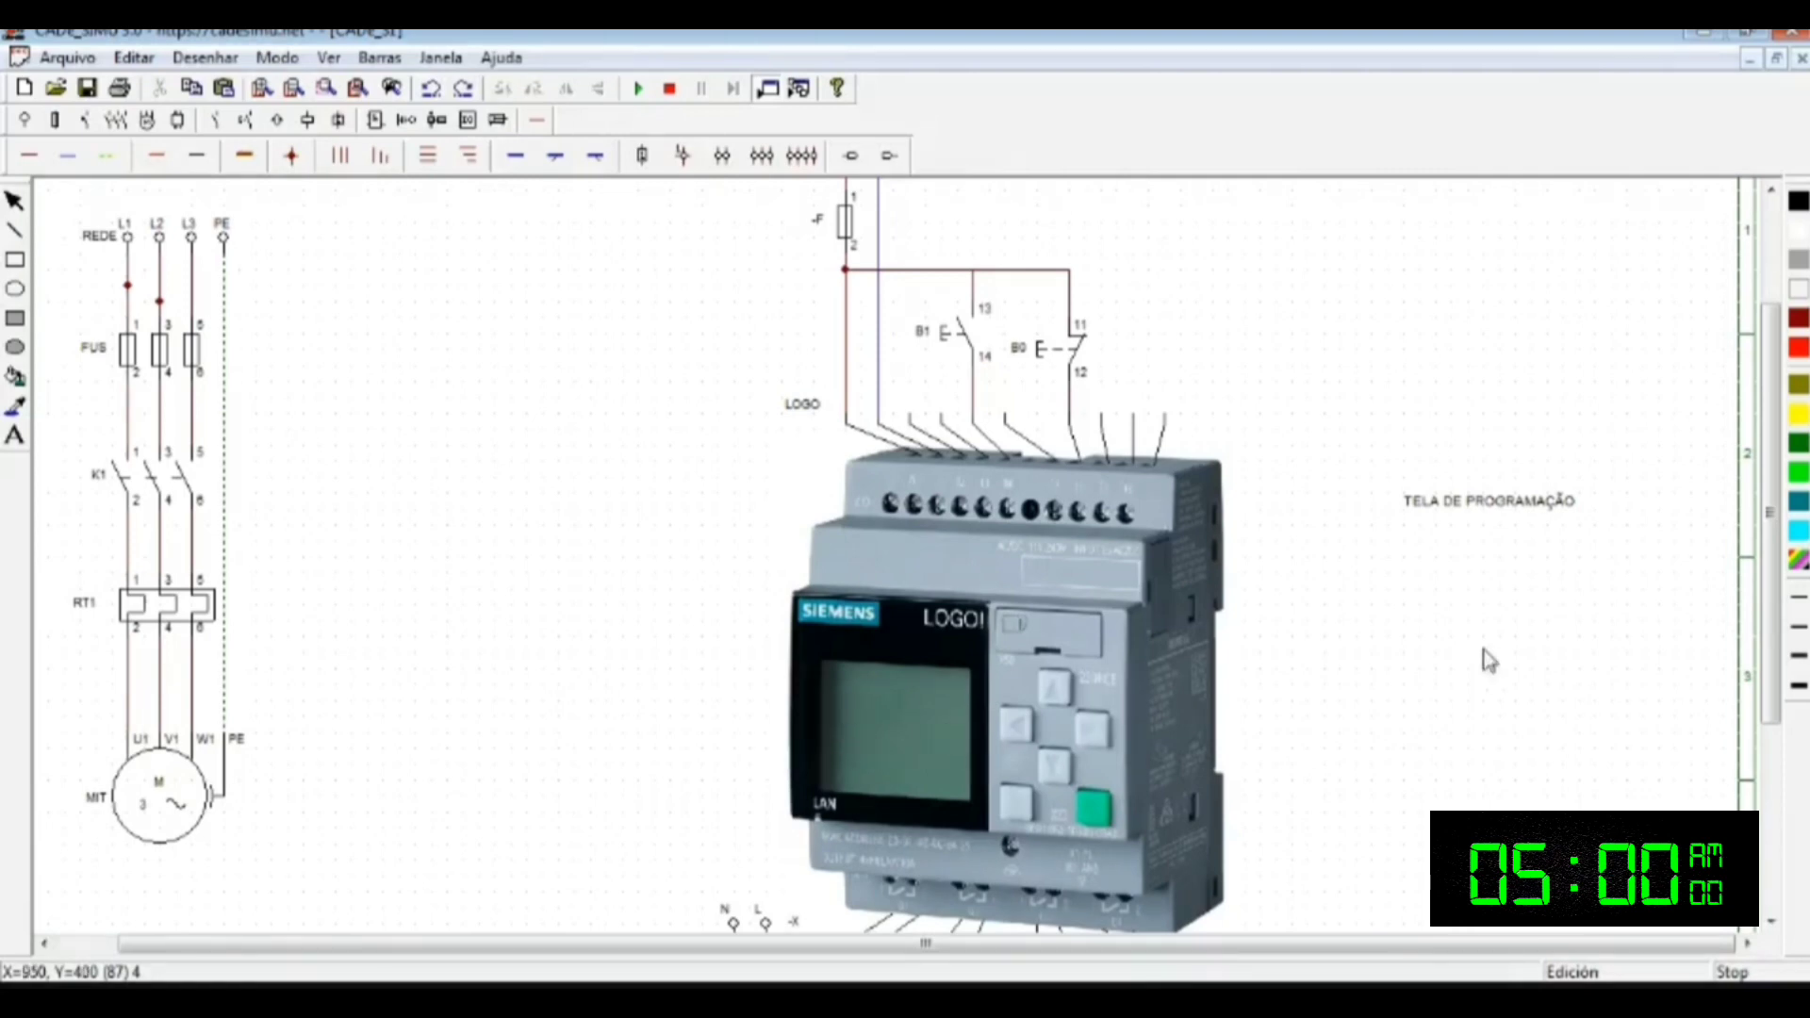
scroll(1607, 650, up, 3)
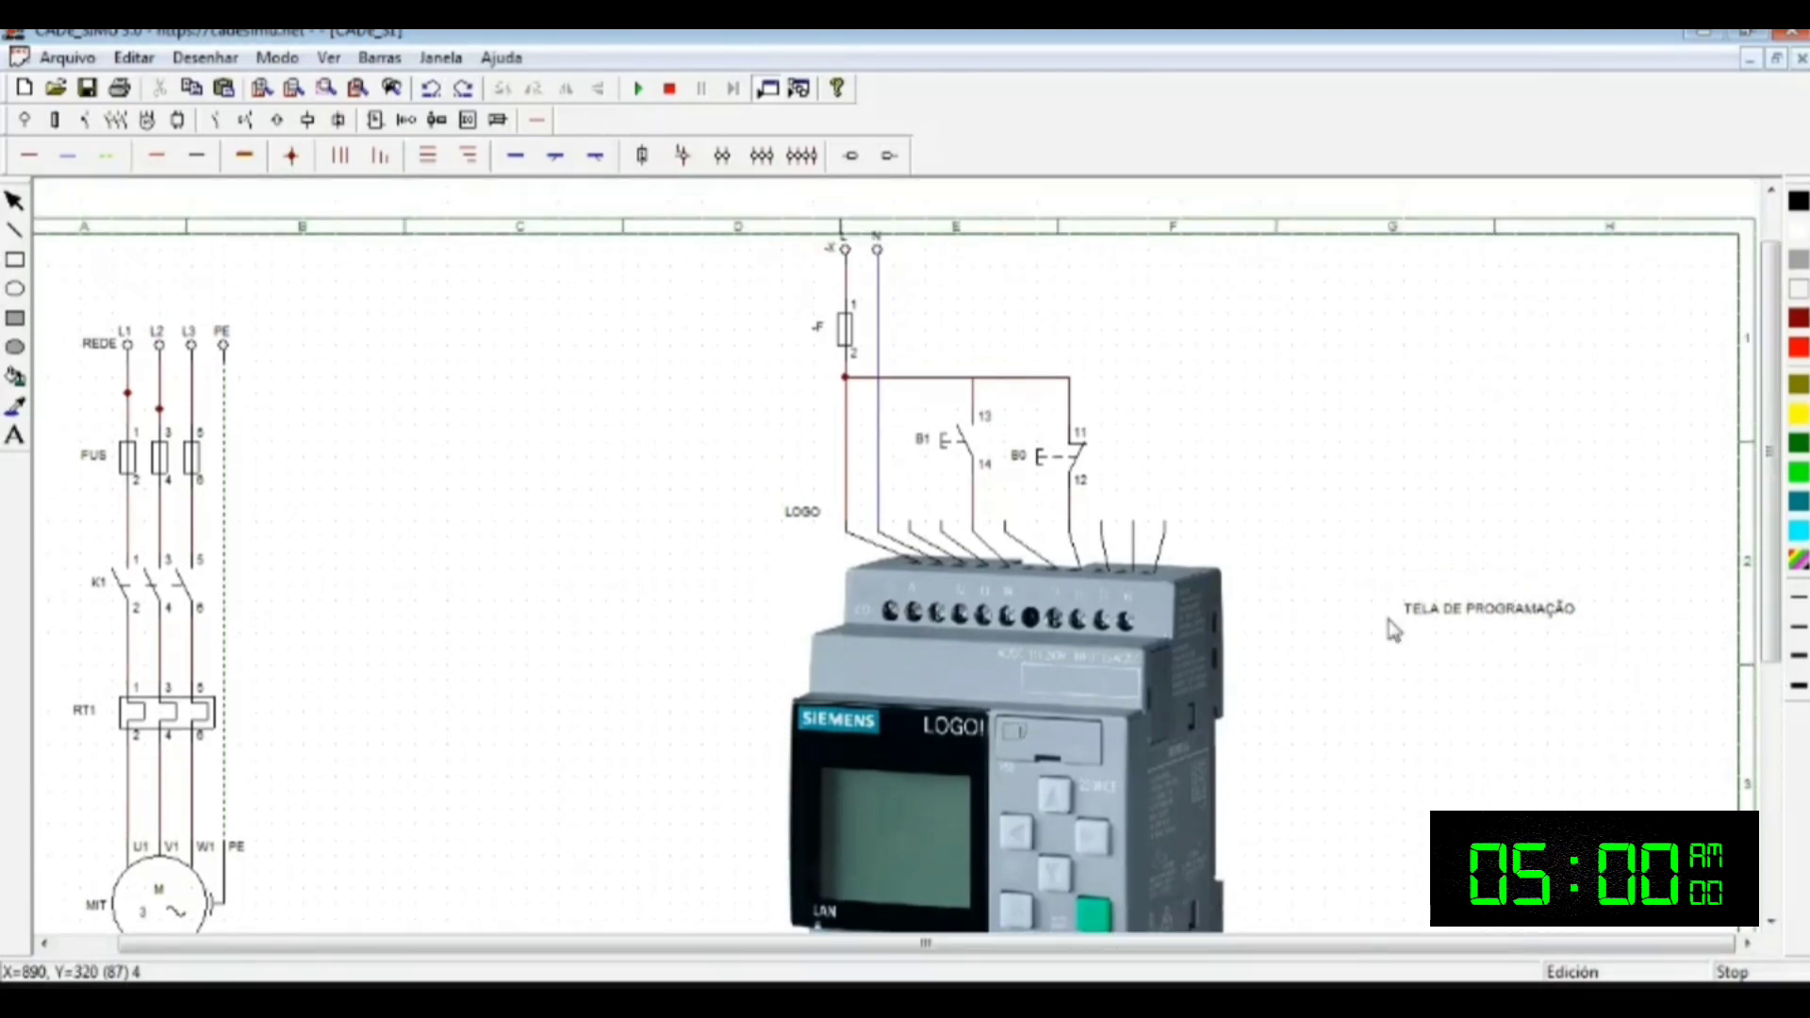